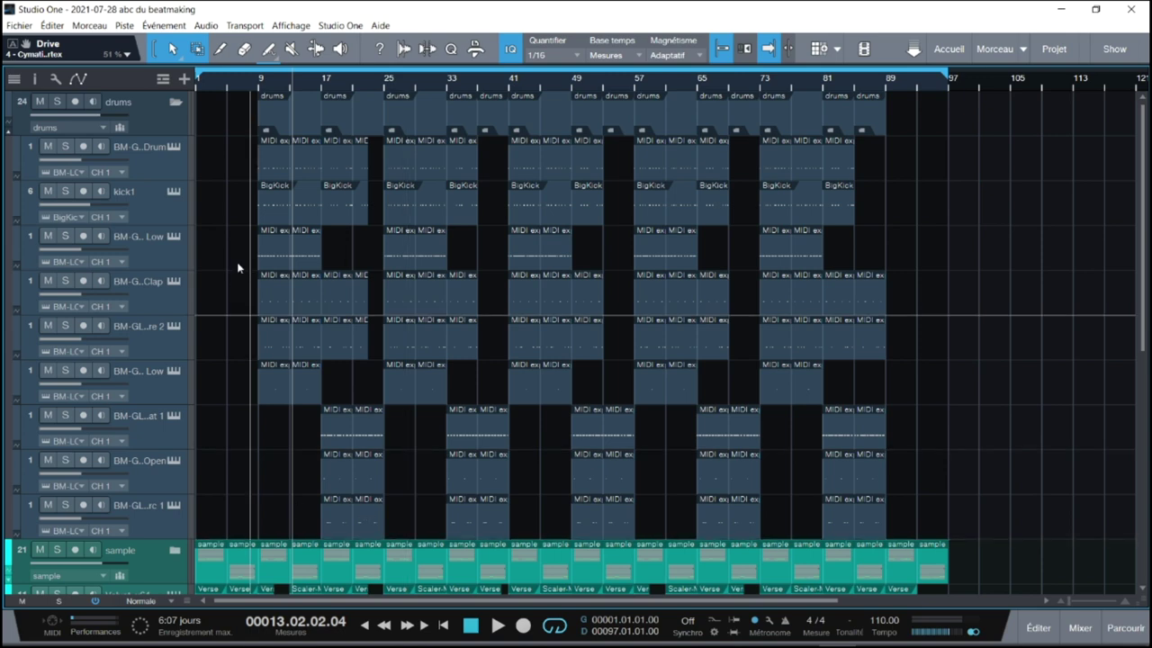
Collapse the drums folder track, then open the mixer and look over its channels from the first to the master
left_click(175, 103)
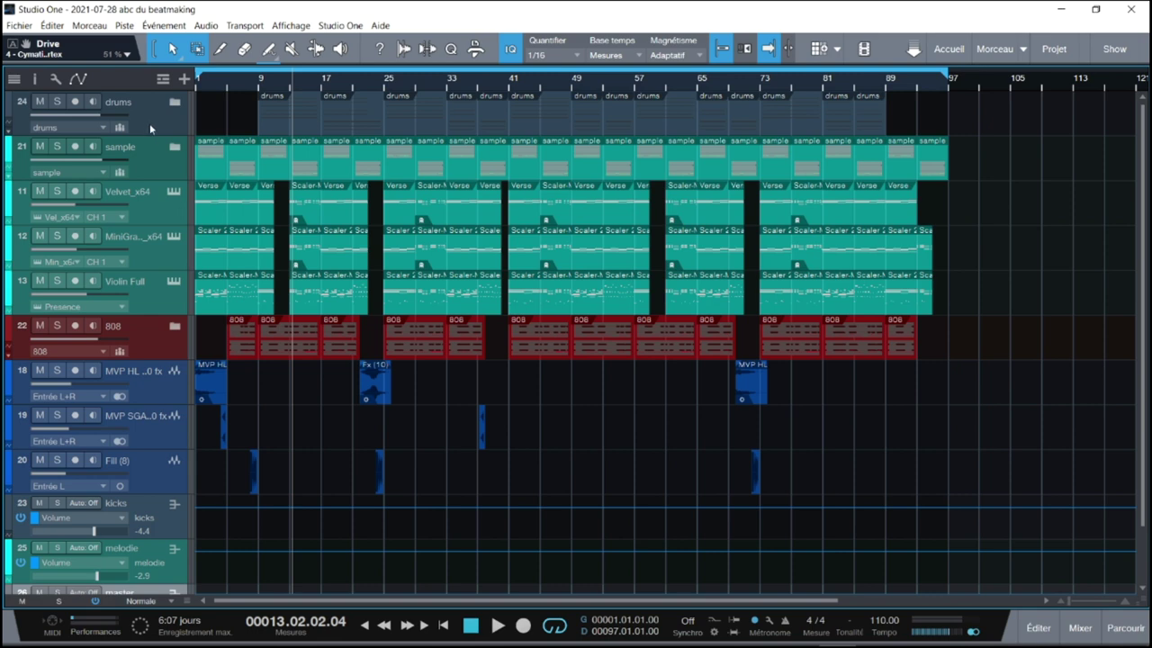
key("F3")
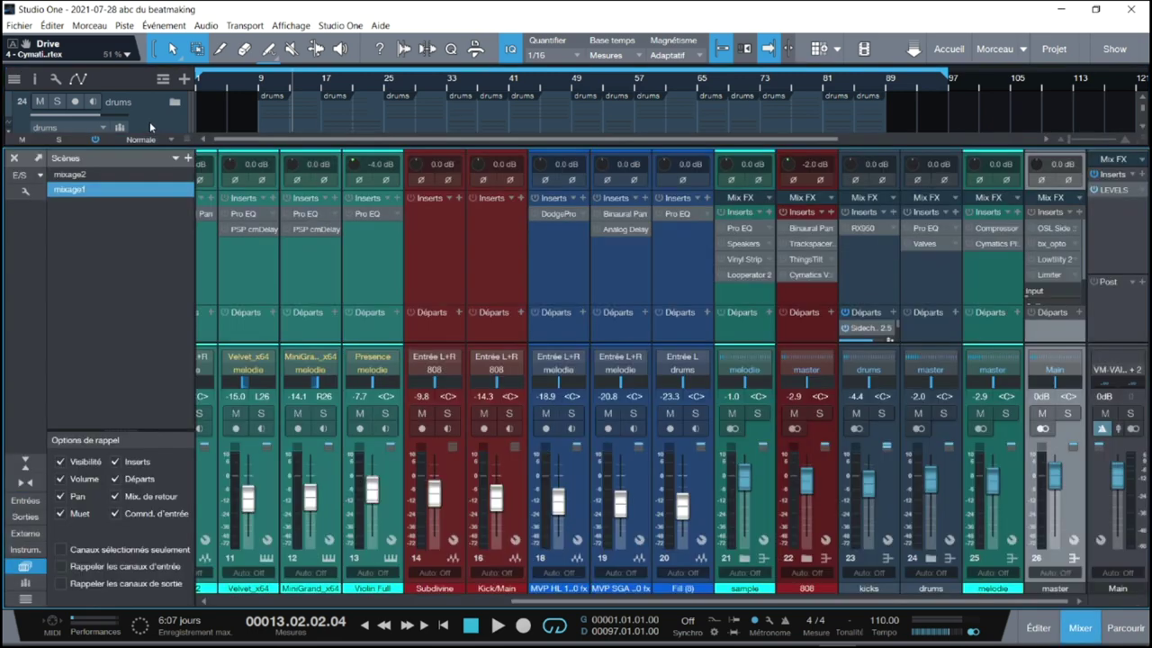
left_click_drag(517, 602, 180, 585)
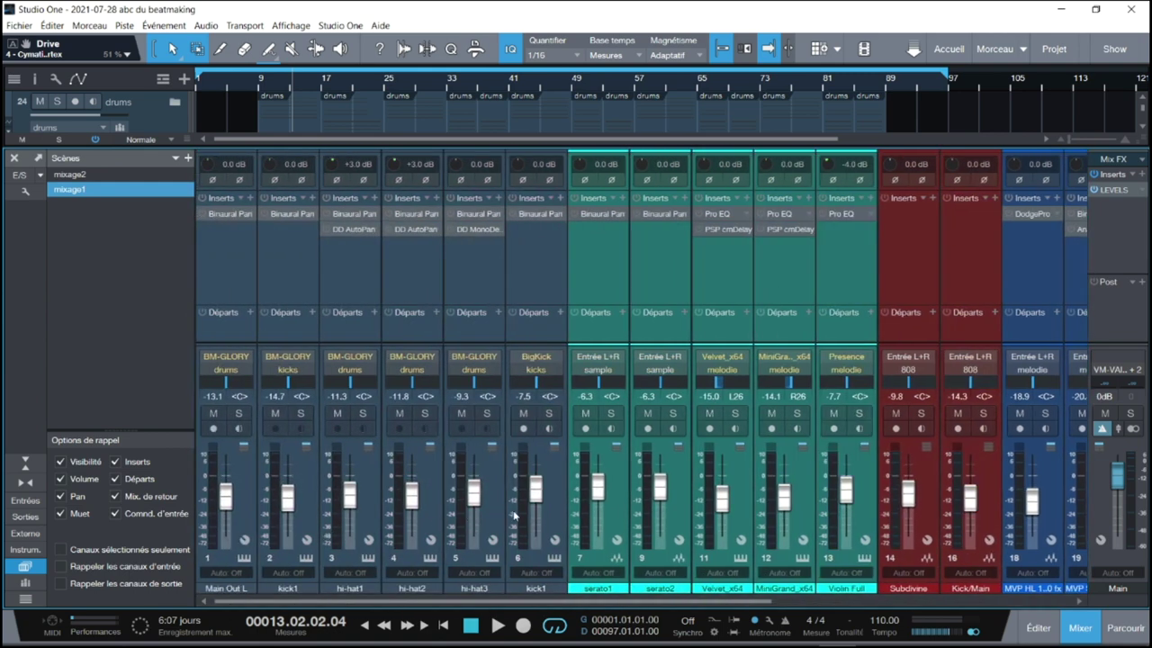
left_click_drag(434, 601, 576, 606)
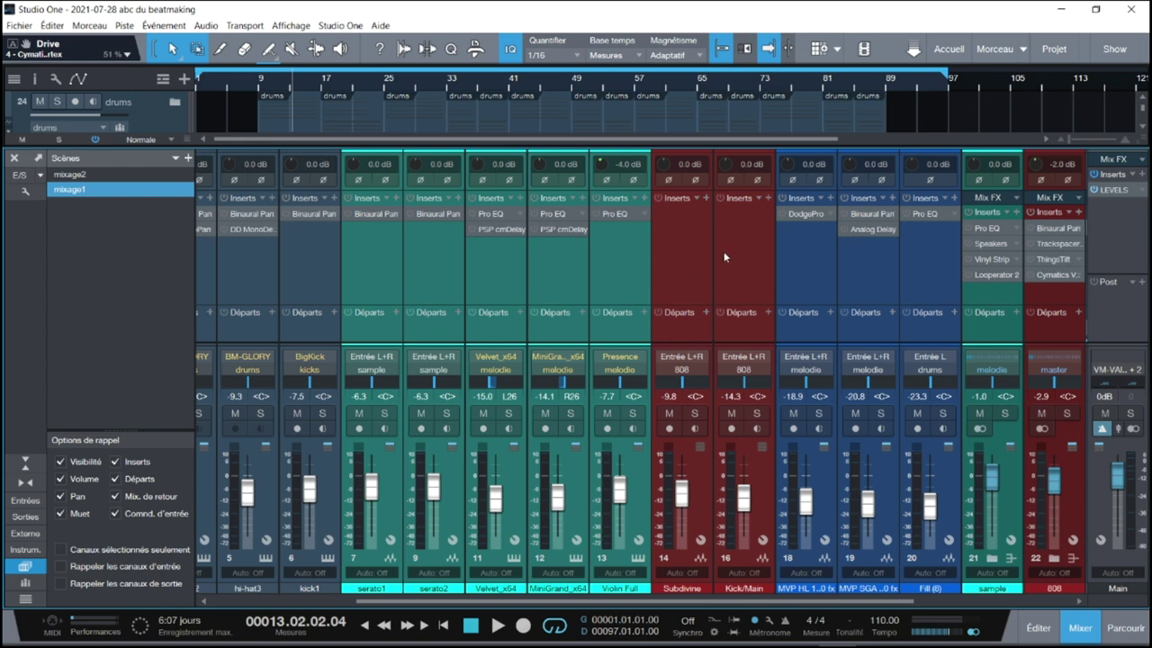
scroll(775, 430, "right", 3)
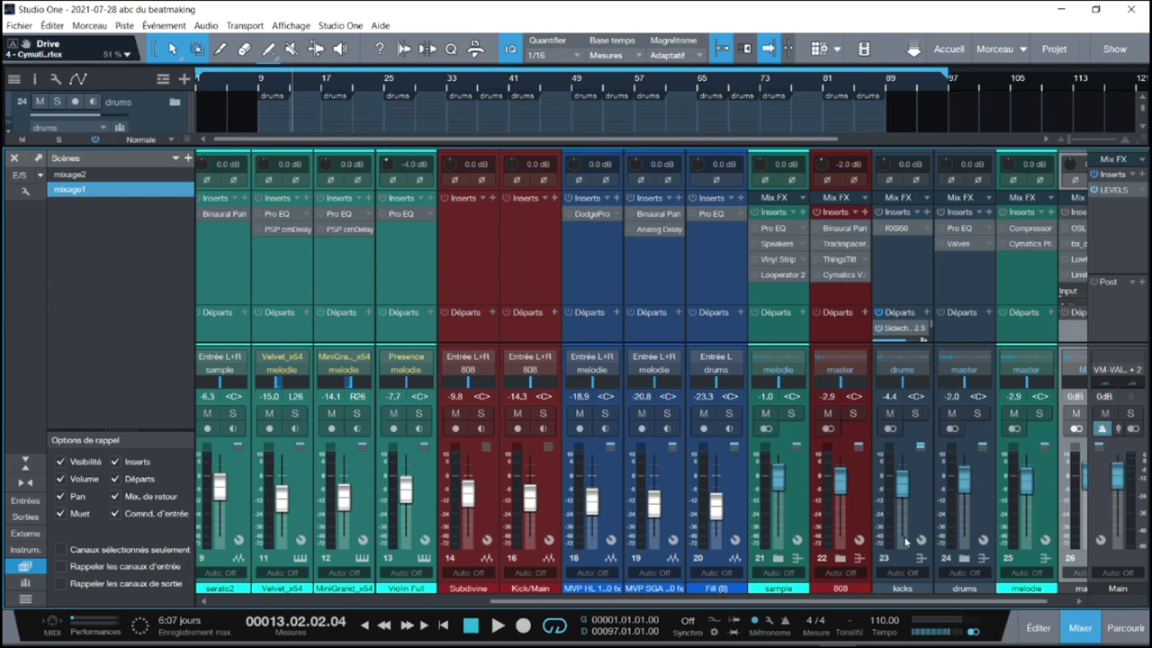
left_click_drag(871, 605, 972, 599)
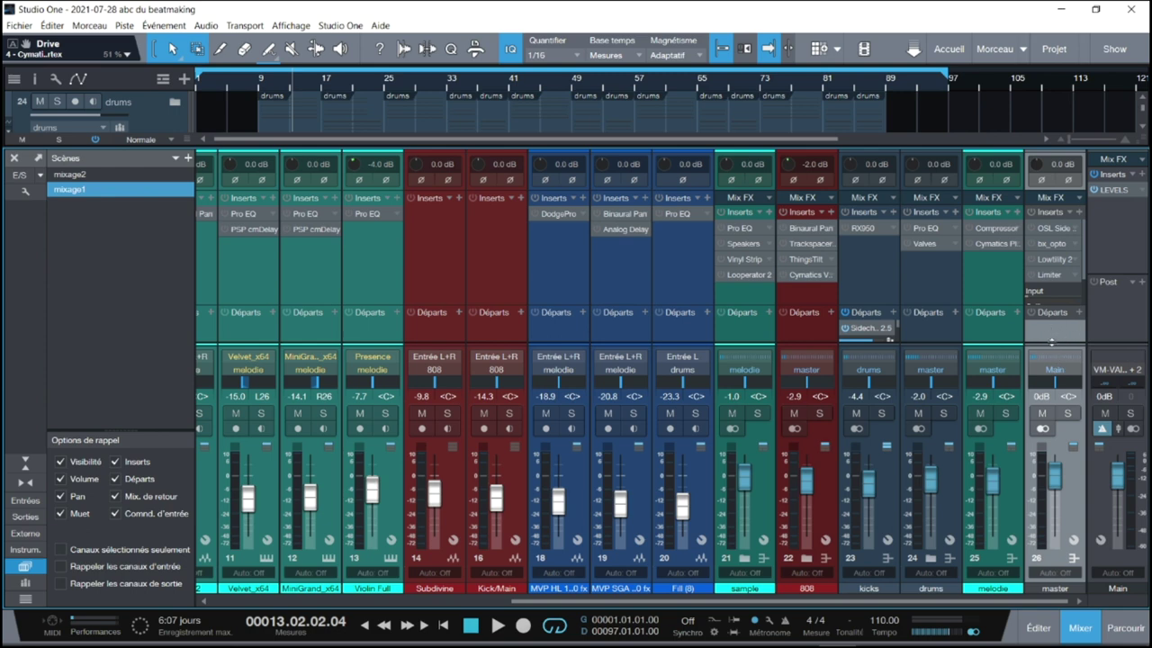
Collapse the expanded insert controls on the master channel and switch the mixer to narrow channel strips
scroll(1085, 232, "down", 1)
right_click(1053, 263)
left_click(1048, 325)
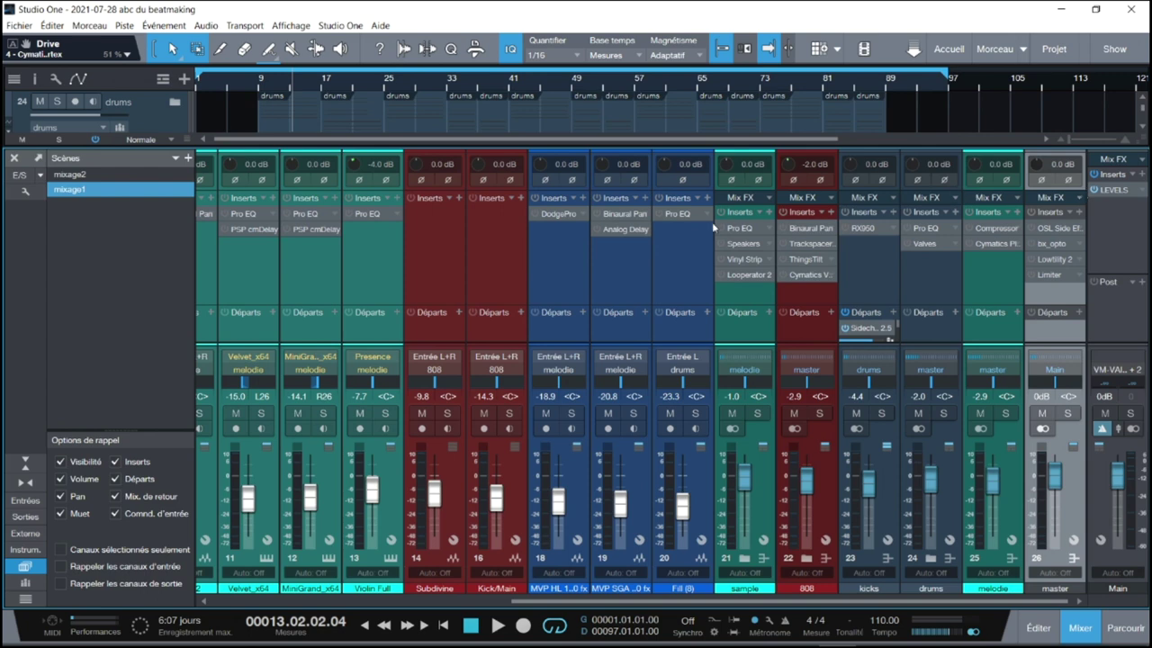
left_click_drag(543, 601, 460, 601)
left_click(24, 482)
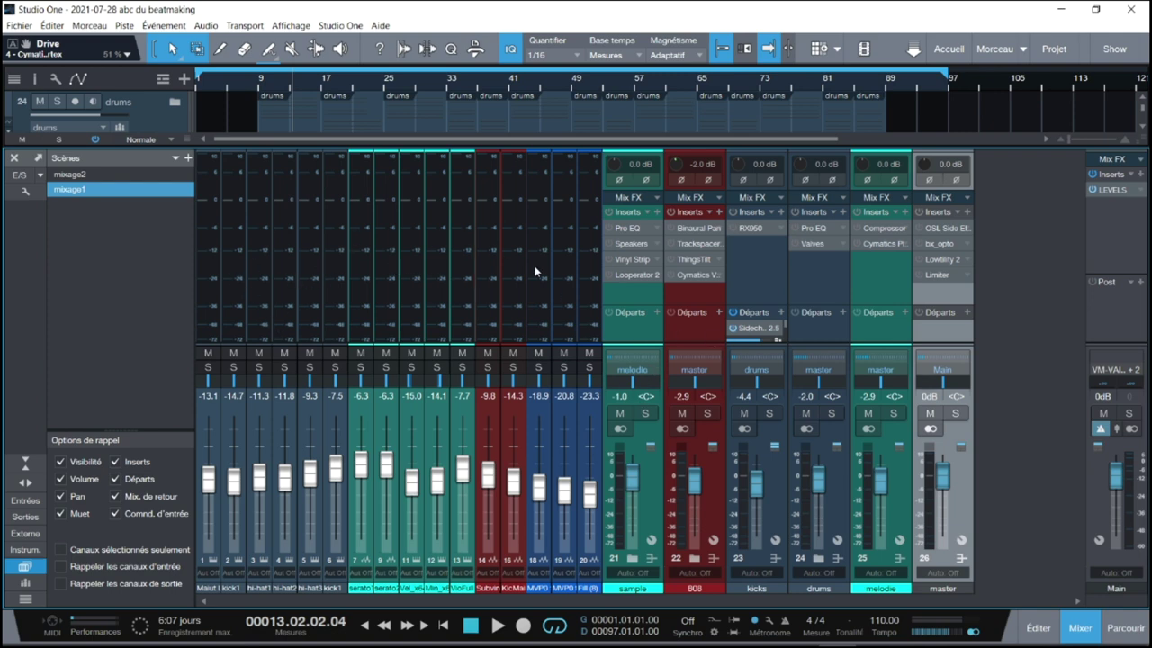
Play the full mix from the start of the song to check the levels of all channels
mouse_move(535, 274)
key("Home")
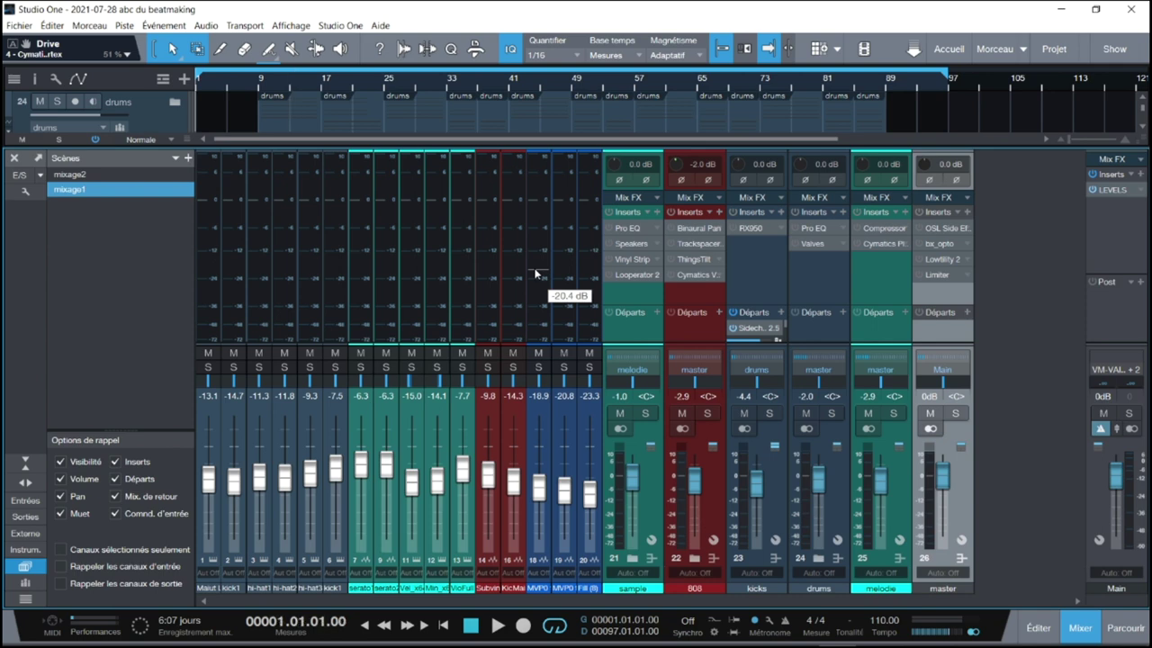
key("space")
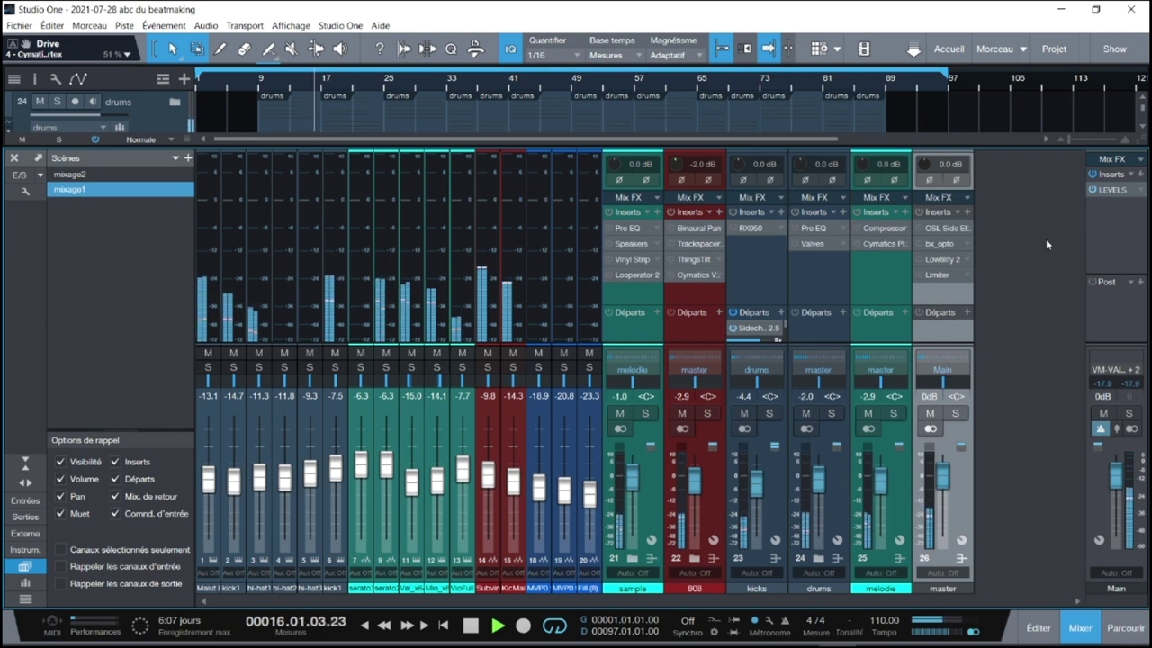
key("space")
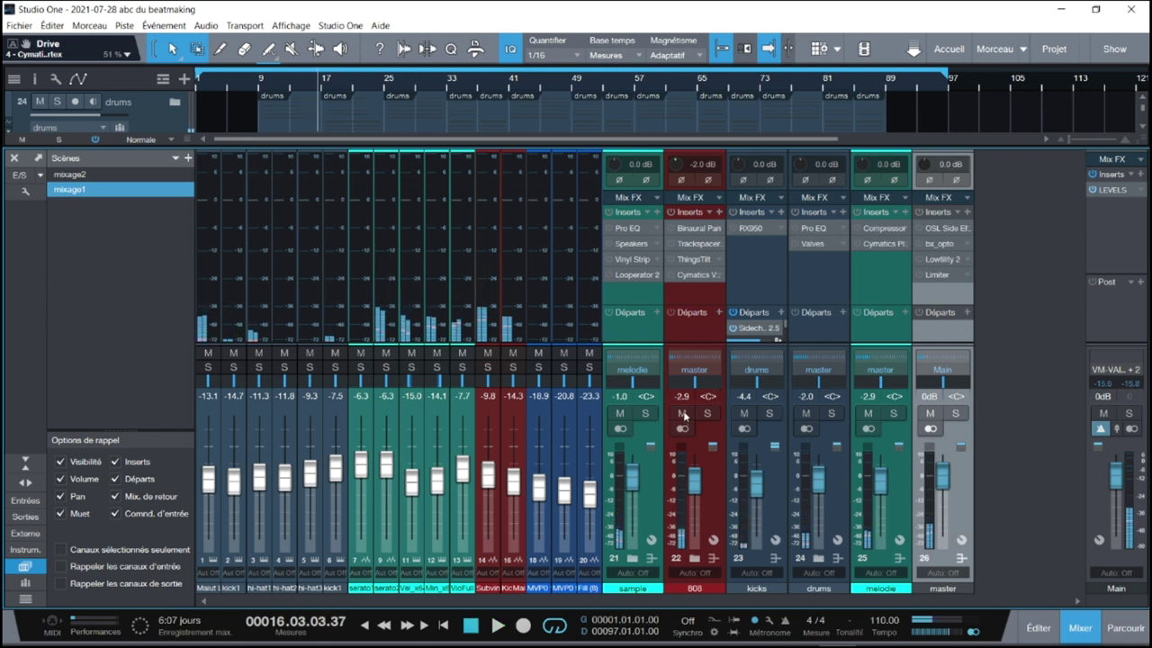
Solo the drums bus and play the song from bar 9 to check the drum levels
left_click(832, 413)
key("Home")
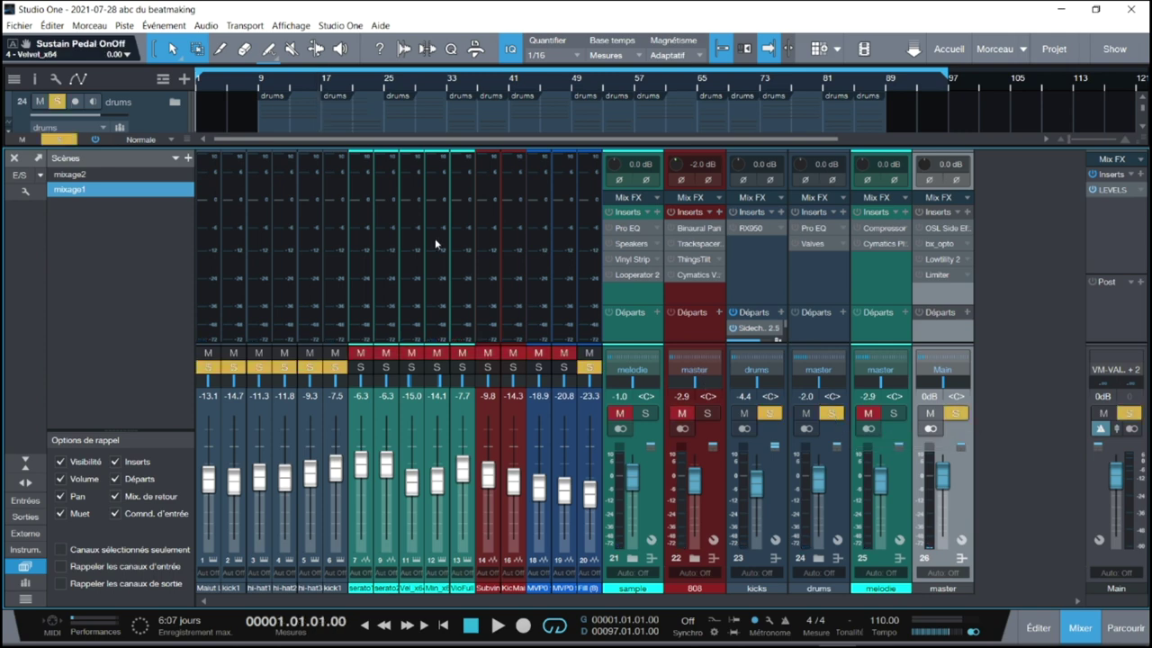
left_click(260, 87)
key("space")
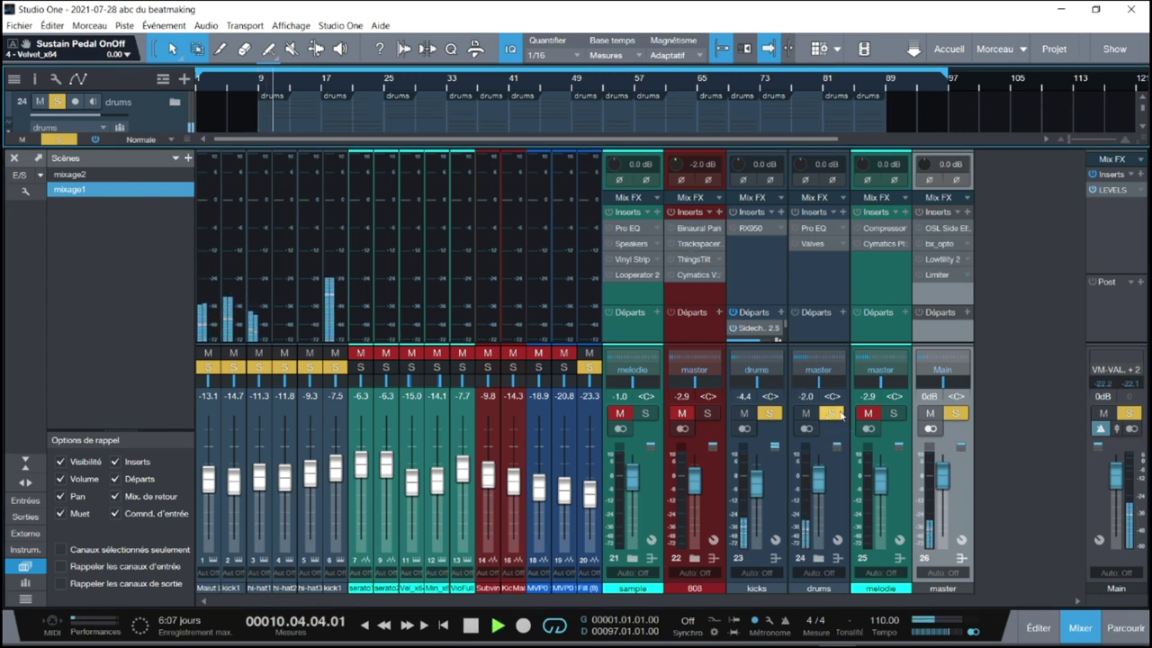
Switch the solo from the drums bus to the melodie bus and play the melodic channels
left_click(893, 415)
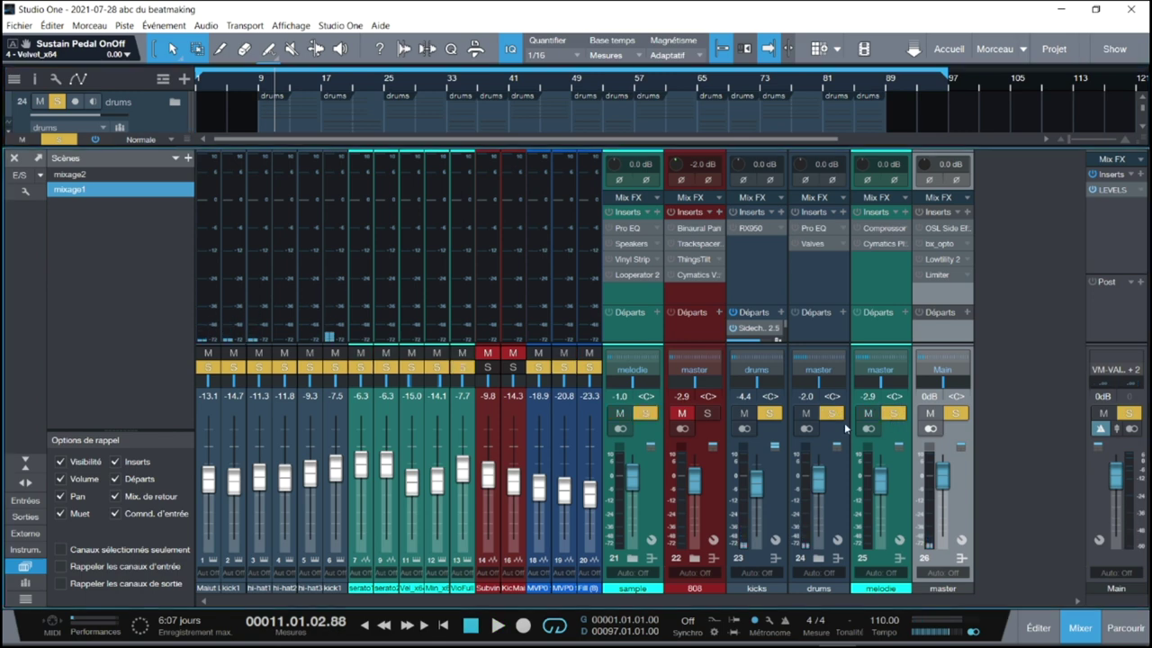
left_click(826, 412)
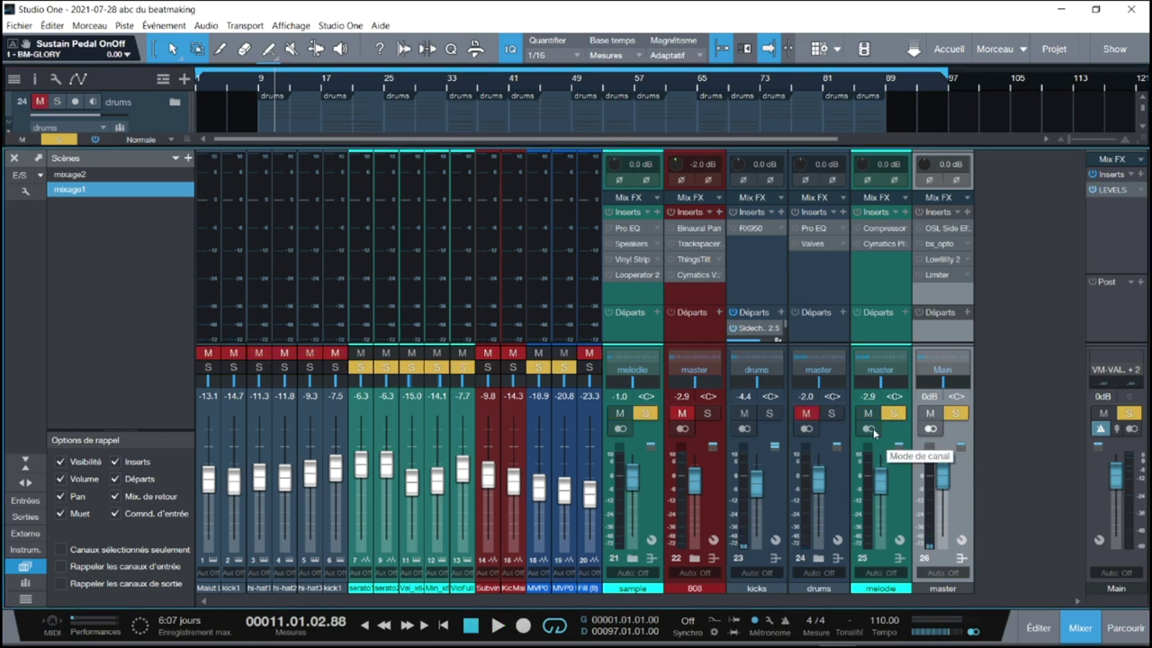
key("space")
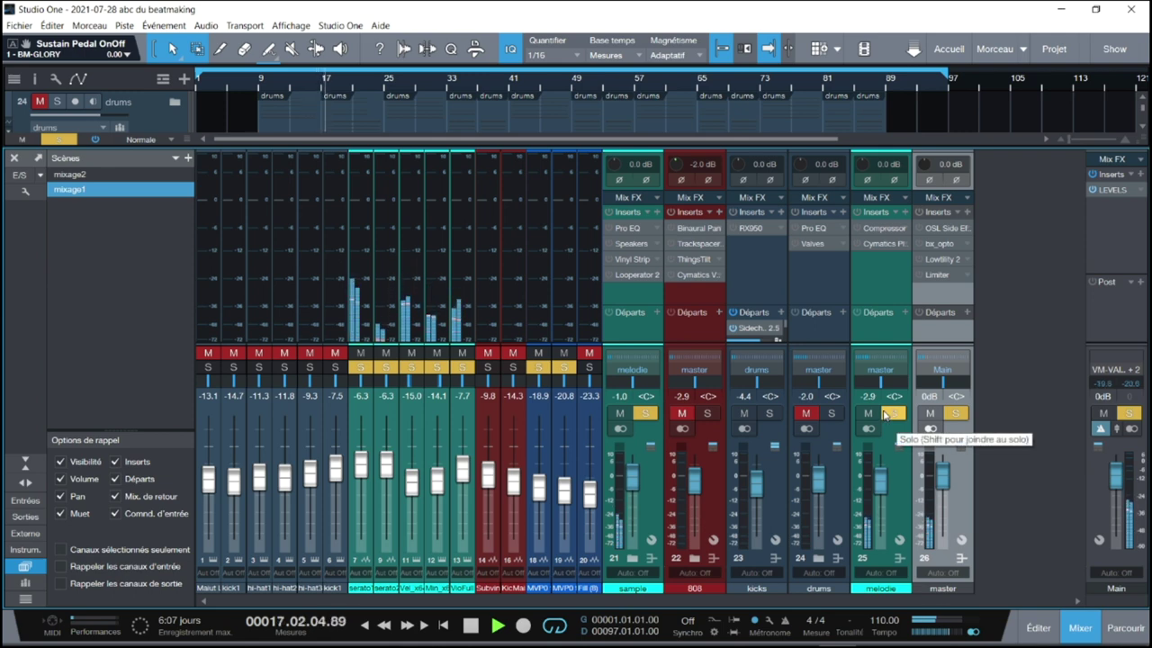
key("space")
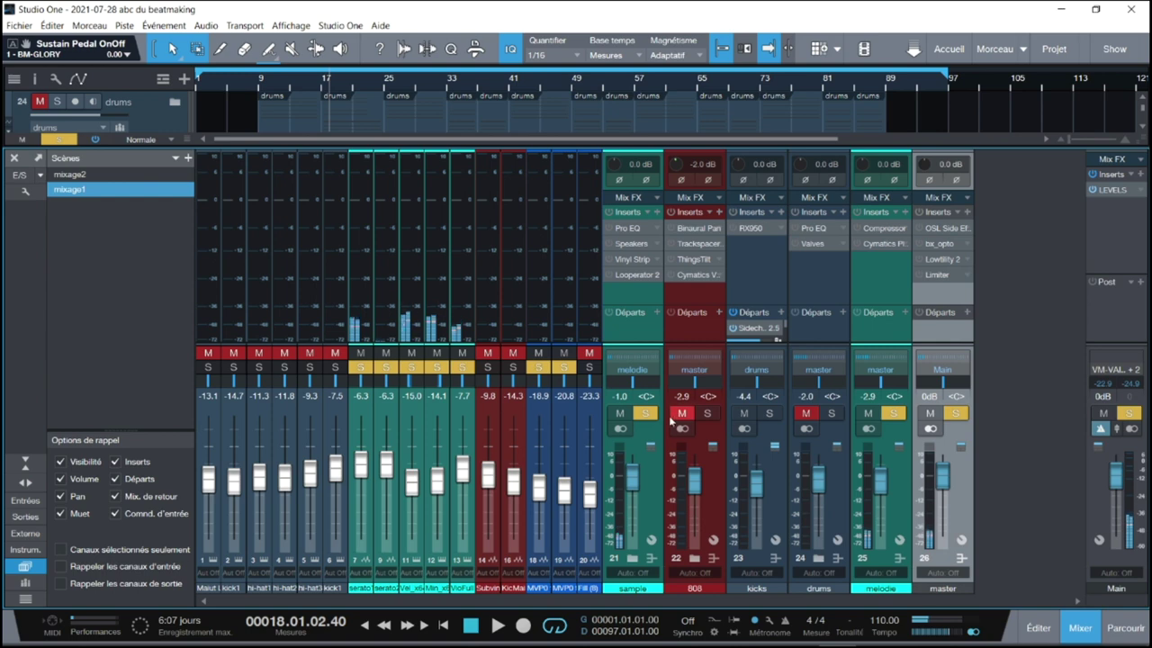
Solo only the 808 bus to listen to its channels, and clear the solo to hear the full mix
left_click(707, 414)
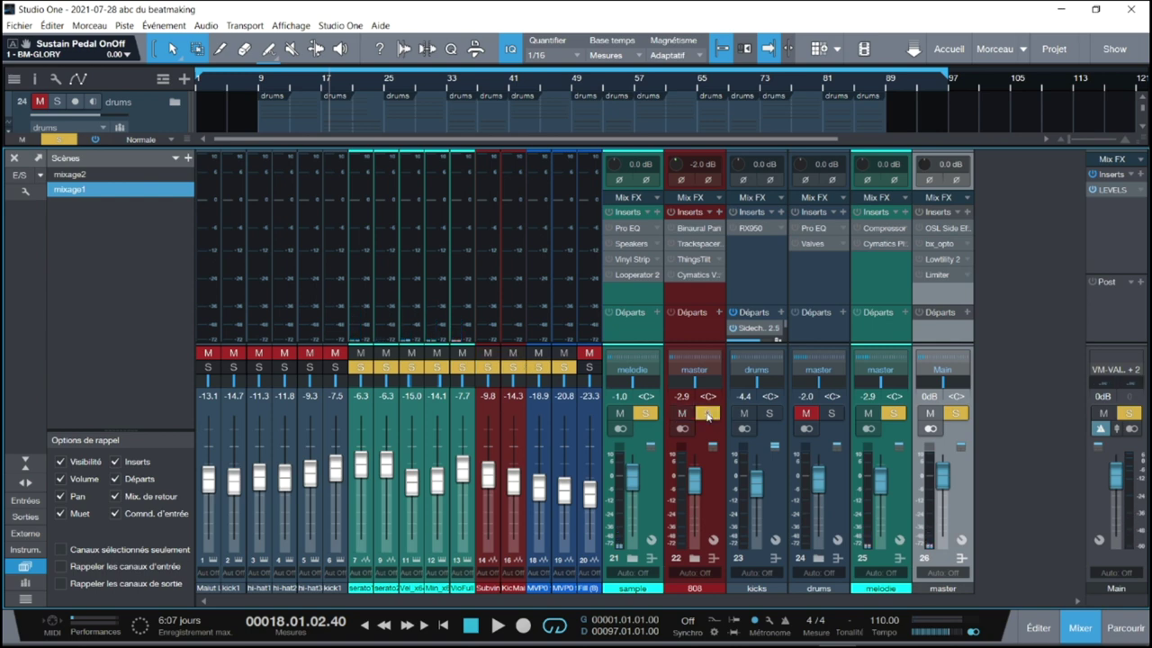
left_click(897, 413)
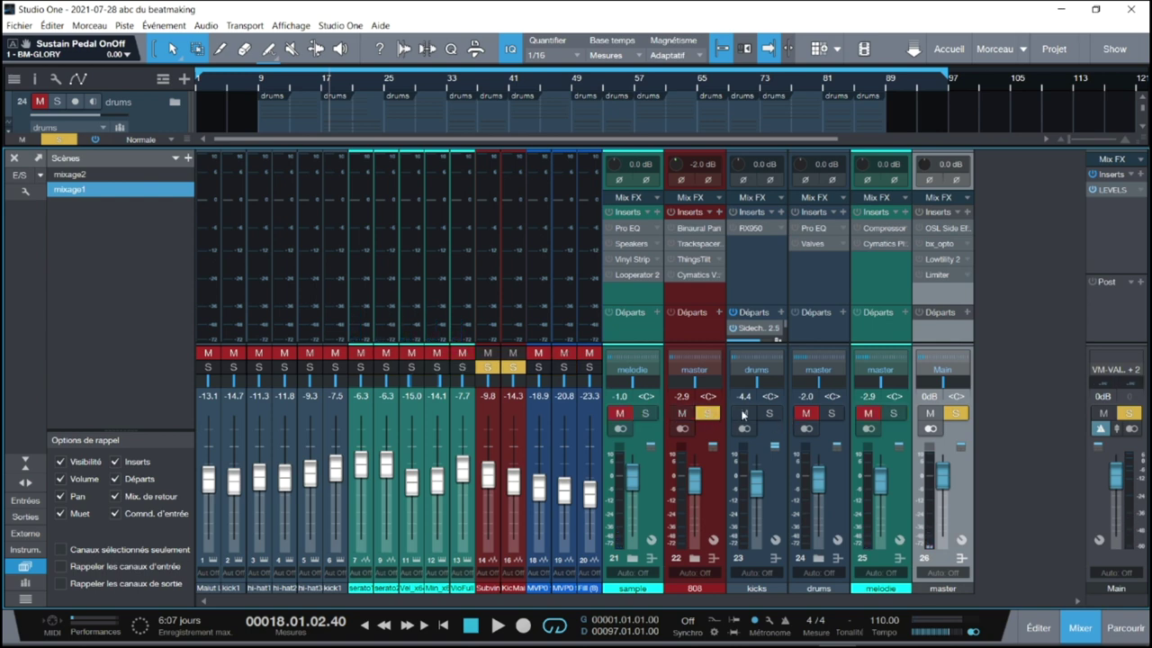
key("space")
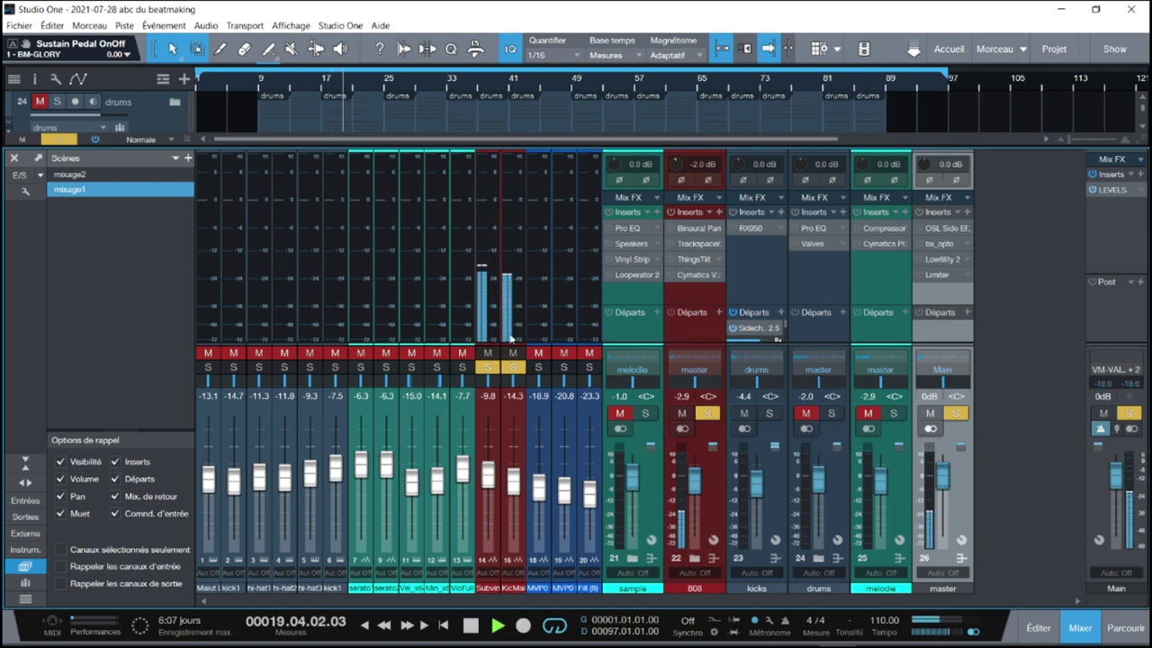
left_click(708, 414)
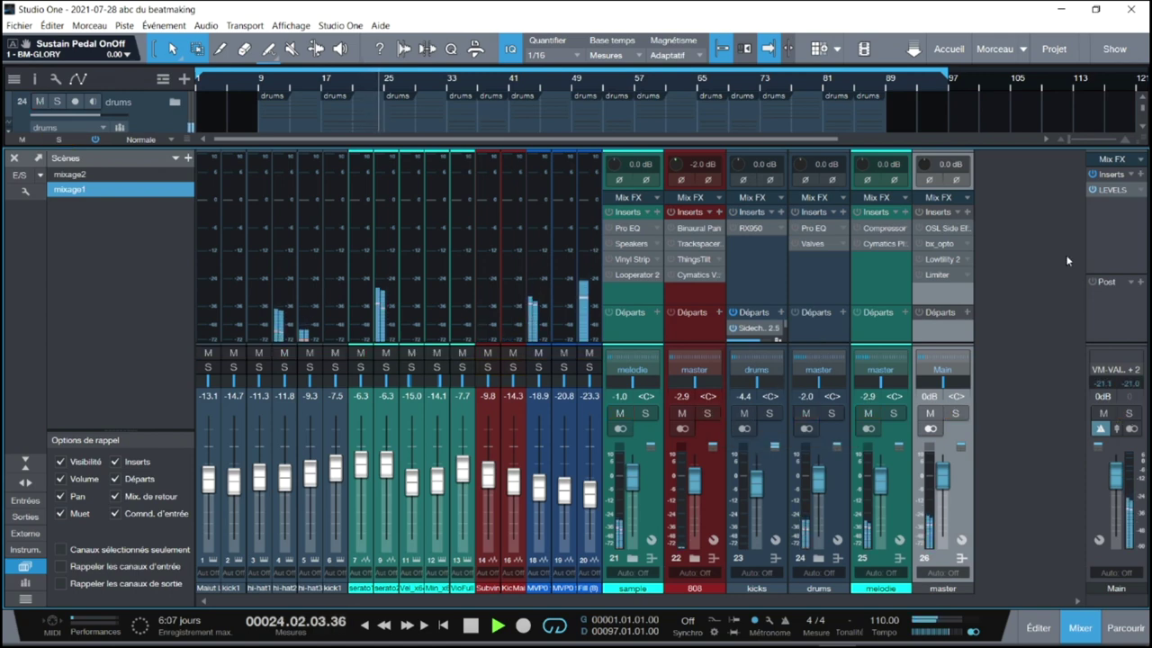
Check the mix's true peak in the LEVELS plug-in on the Main output, then stop playback and close the plug-in
left_click(1113, 191)
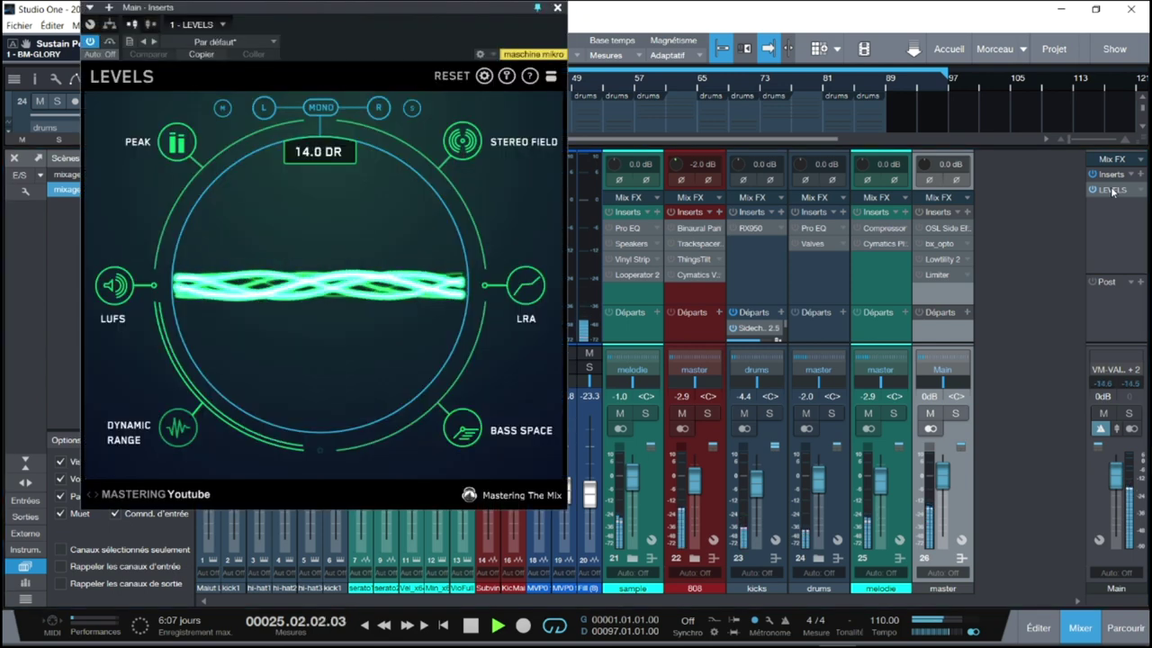
left_click(177, 143)
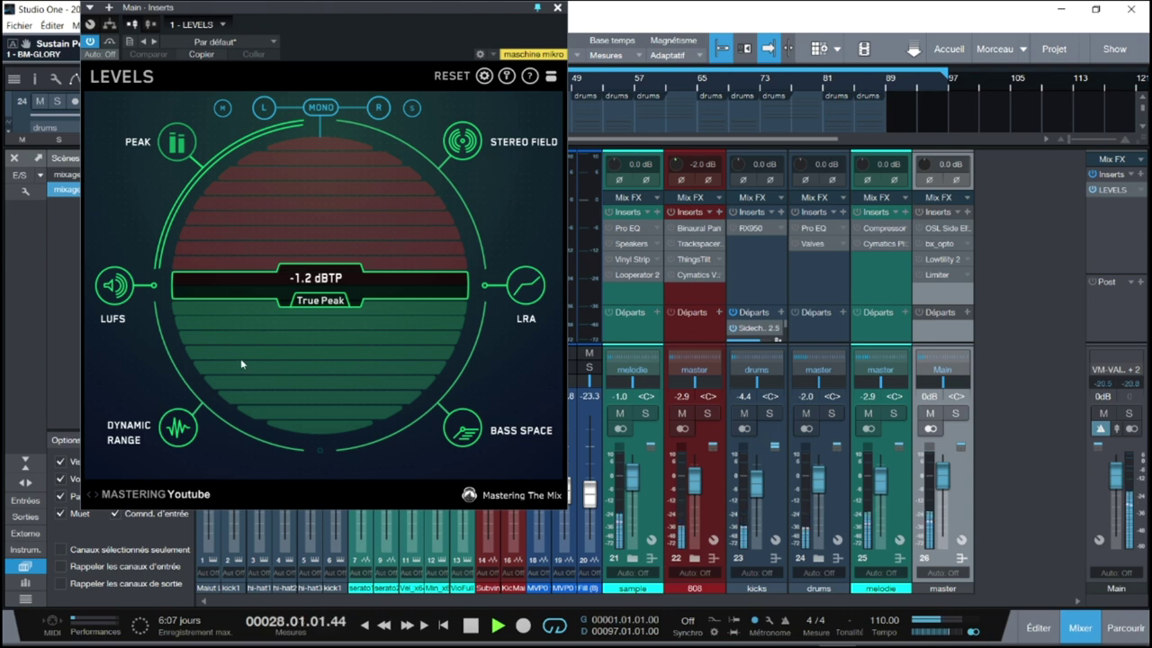
key("space")
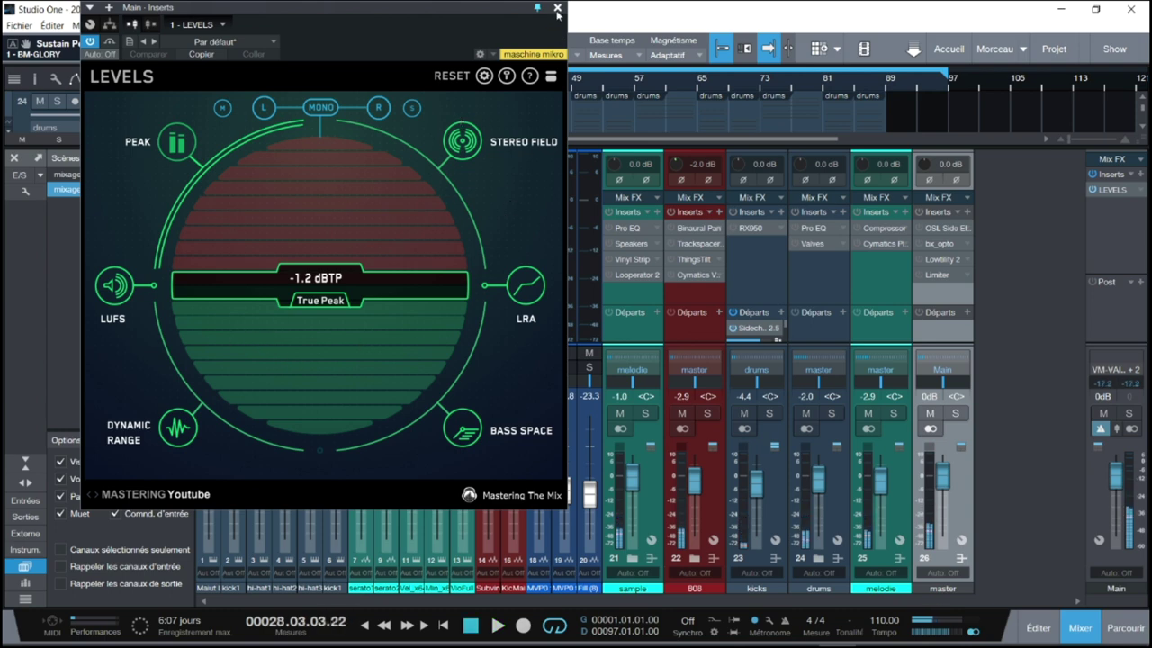
left_click(557, 8)
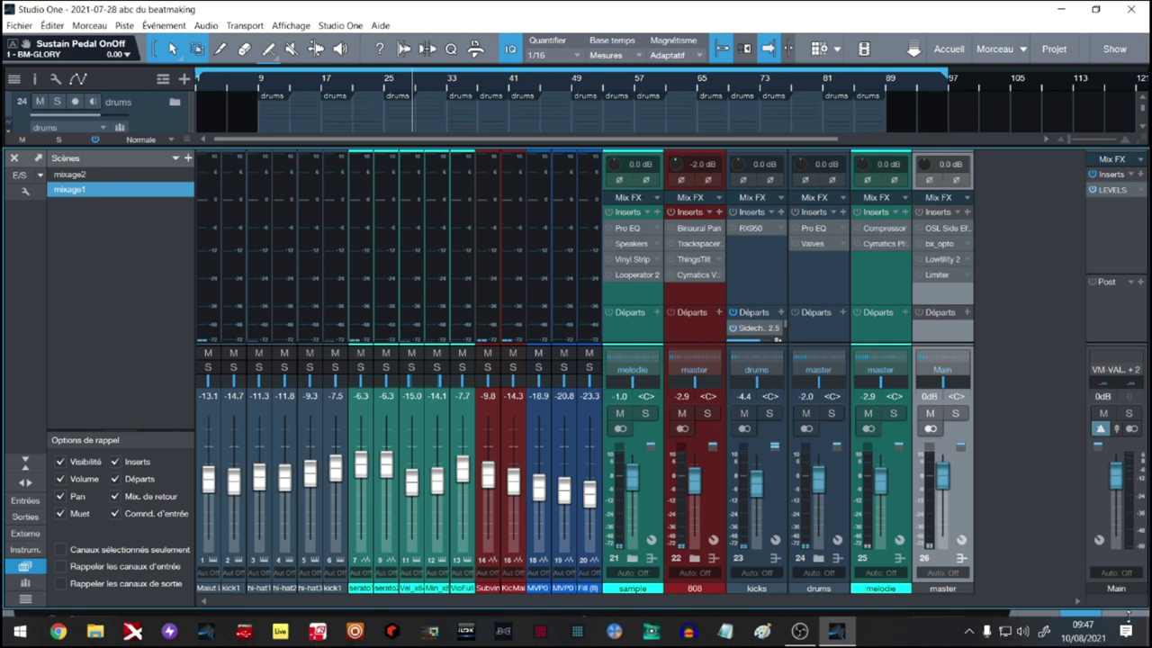
Find bx_meter among the Plugin Alliance effects in the browser and insert it after LEVELS on the Main output
left_click(1125, 628)
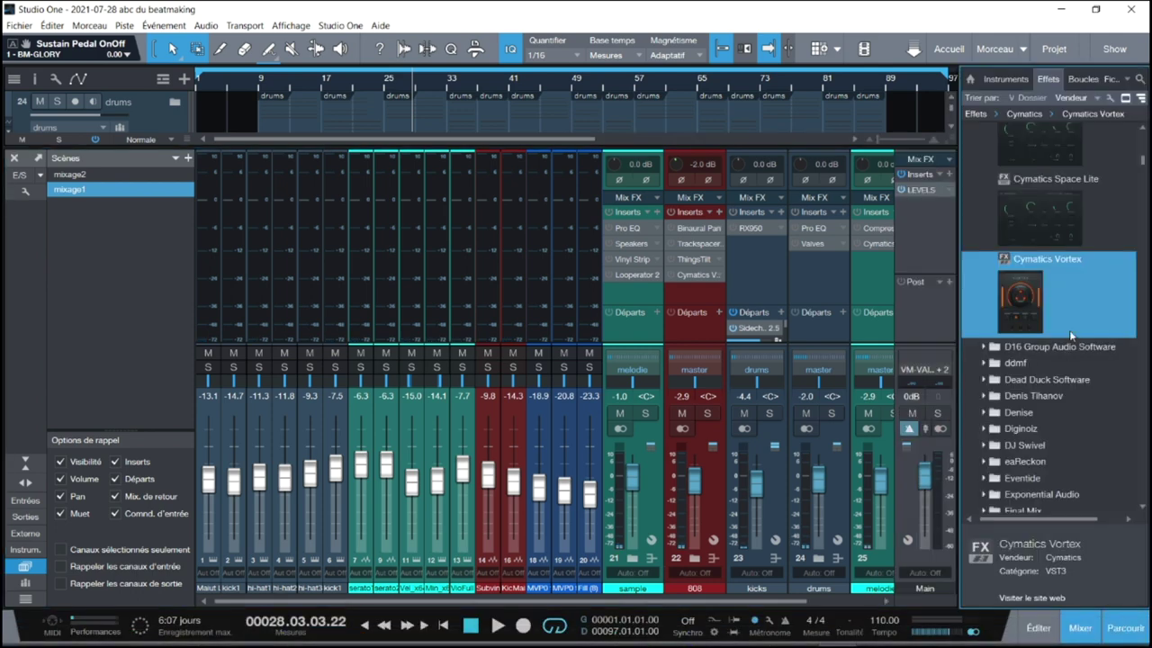
scroll(1144, 124, "down", 10)
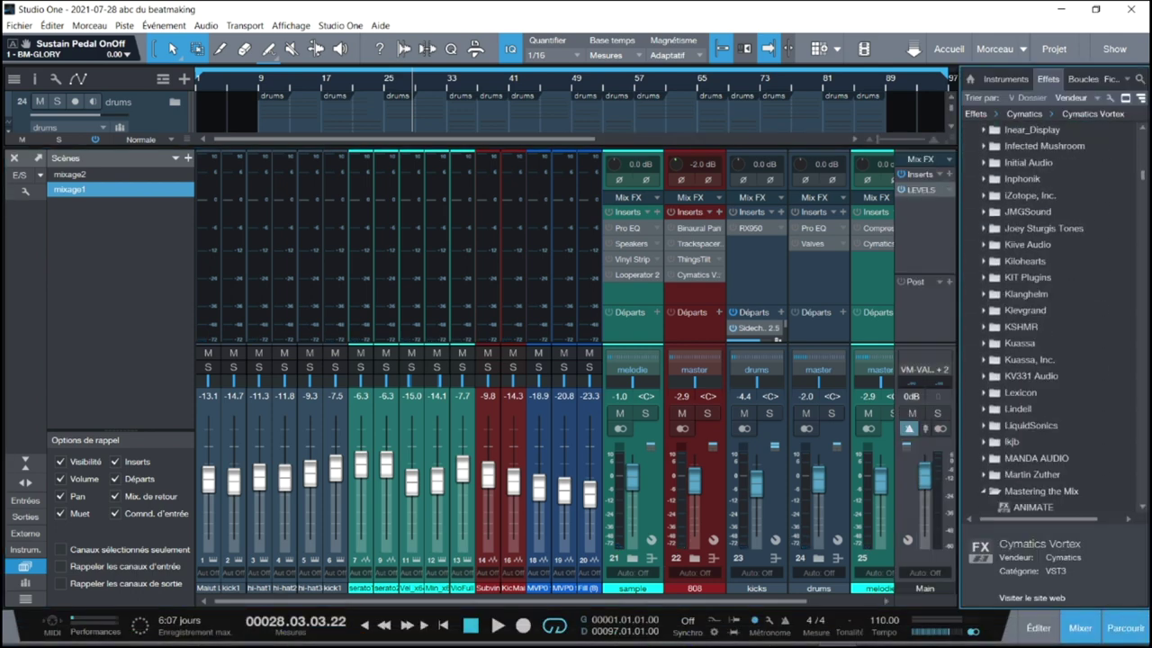
scroll(1035, 315, "down", 15)
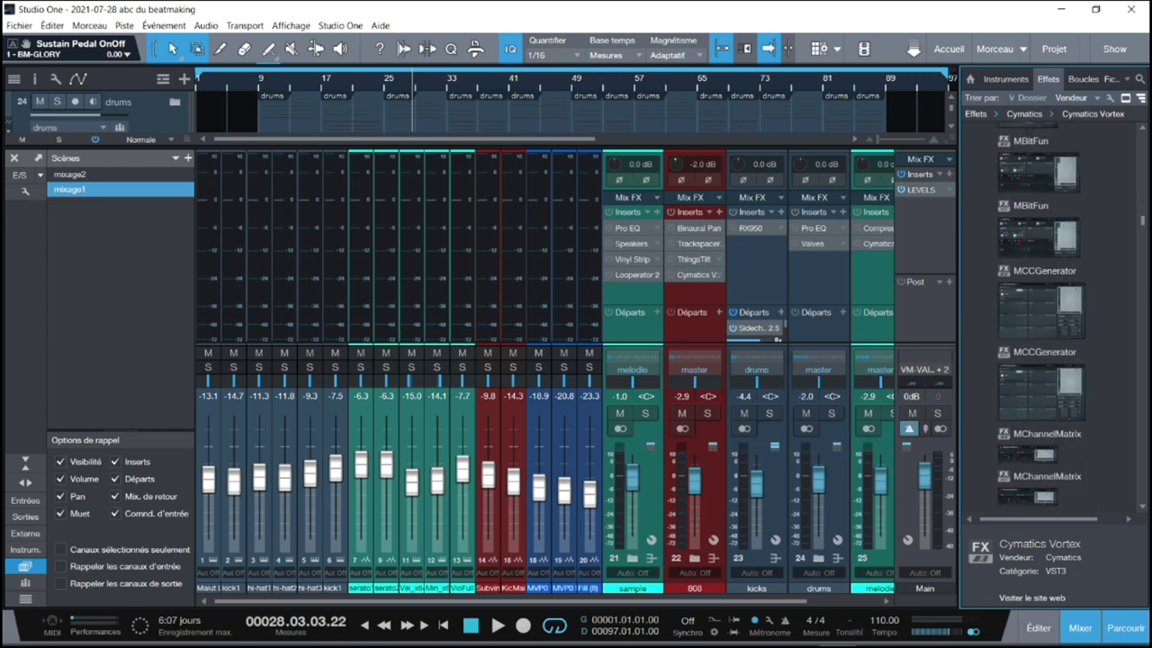
scroll(1041, 315, "down", 15)
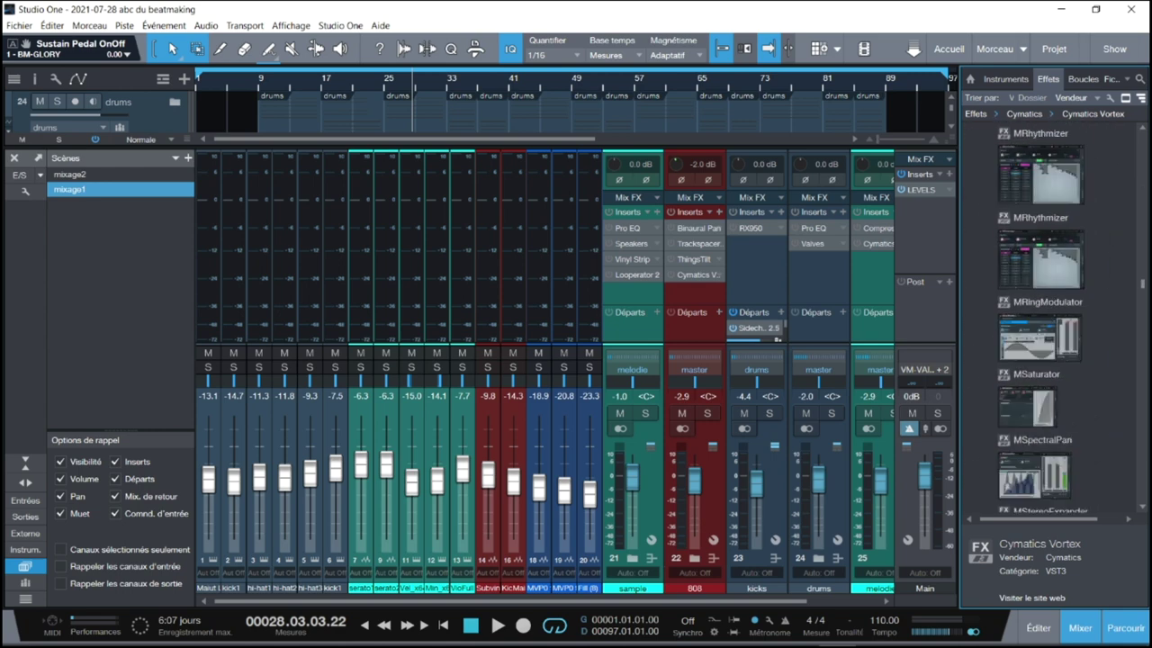
scroll(1043, 315, "down", 10)
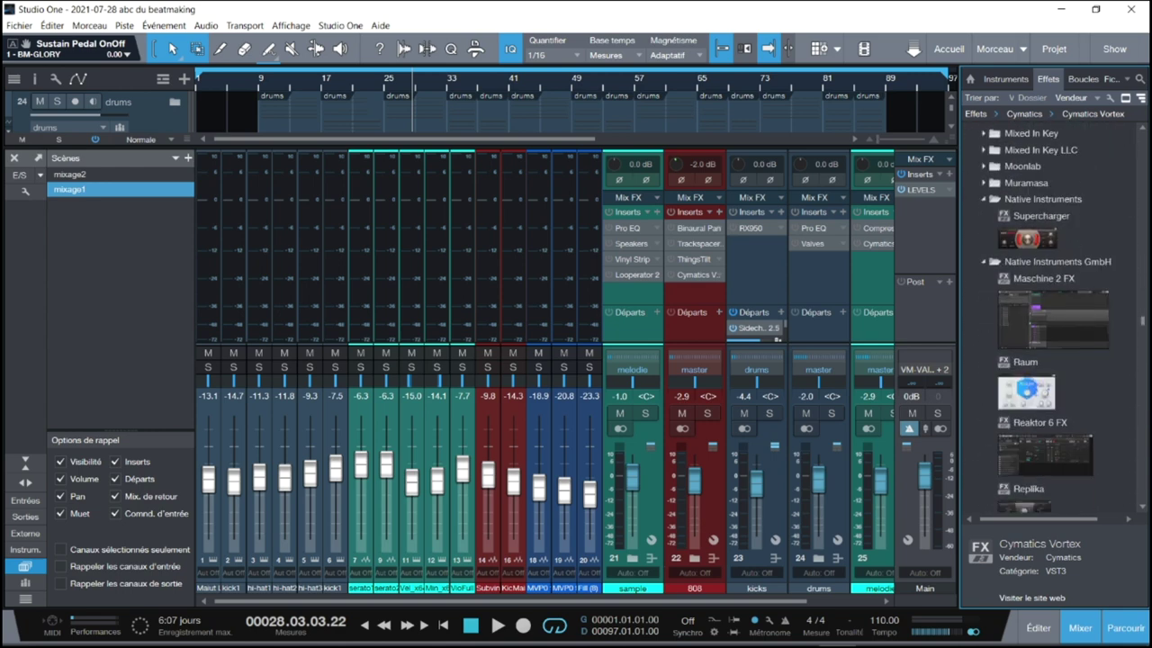
scroll(1044, 315, "down", 15)
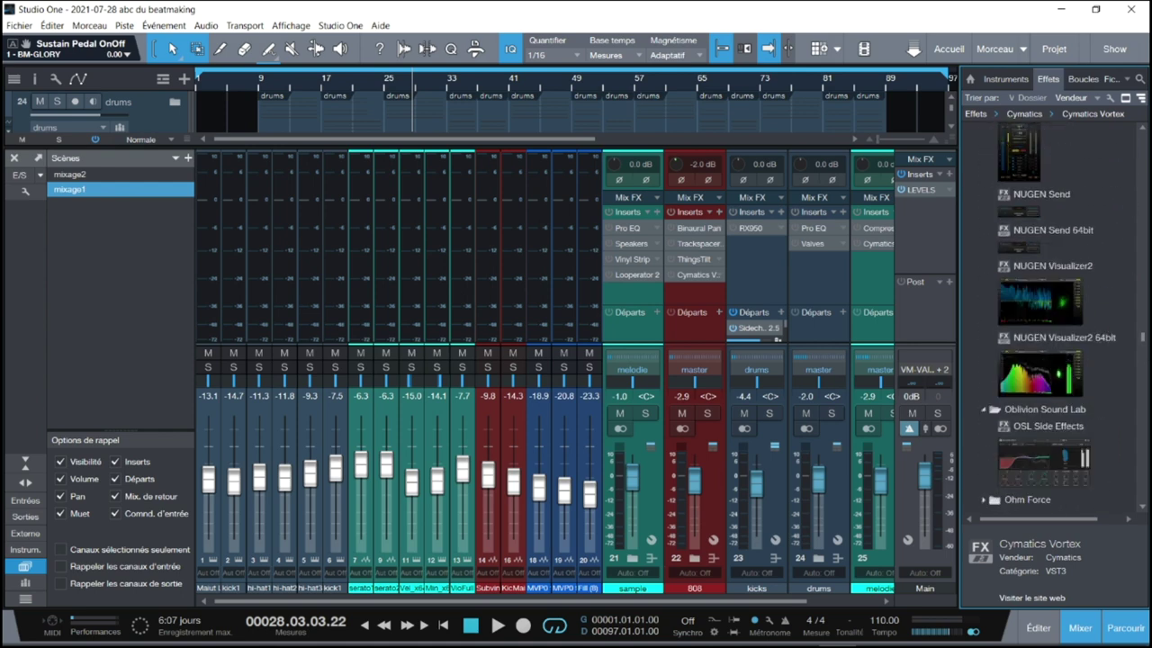
scroll(1043, 315, "down", 3)
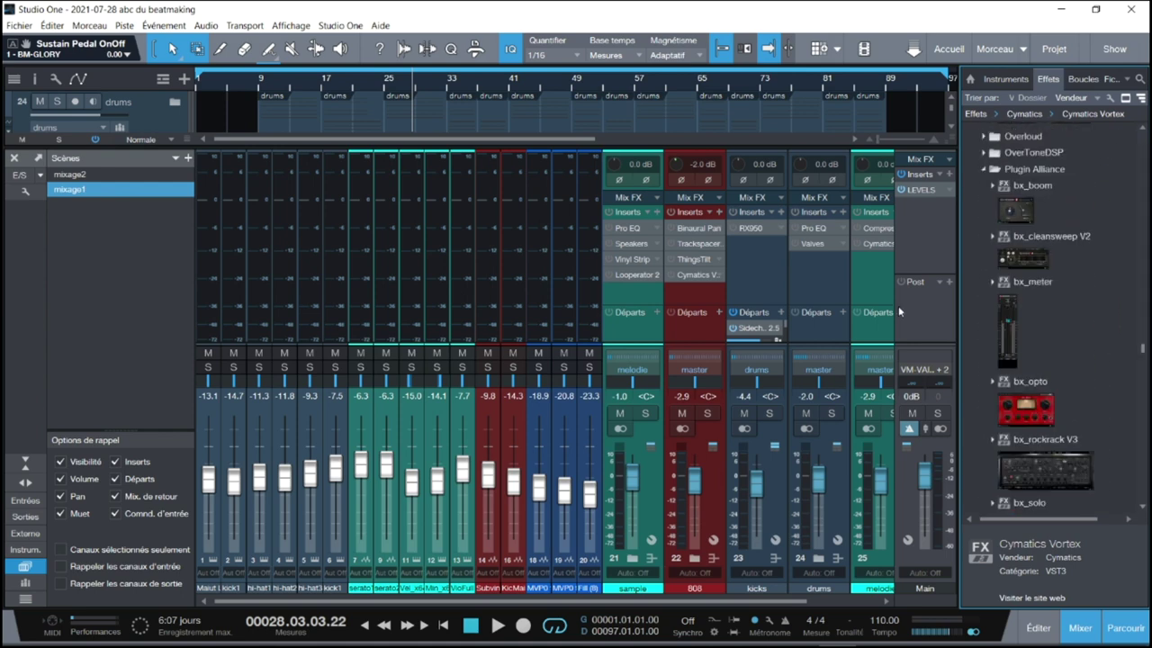
left_click_drag(1004, 322, 919, 227)
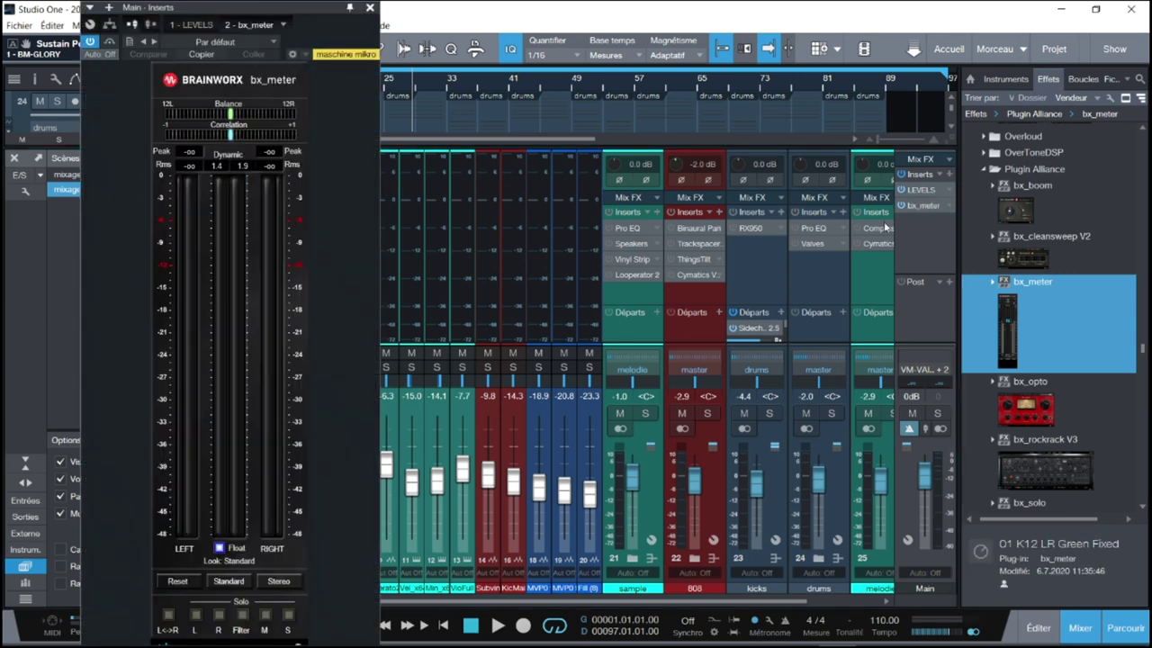
Play the song to read the mix's peak and RMS levels in bx_meter, and close the plug-in window
key("space")
left_click_drag(229, 12, 524, 6)
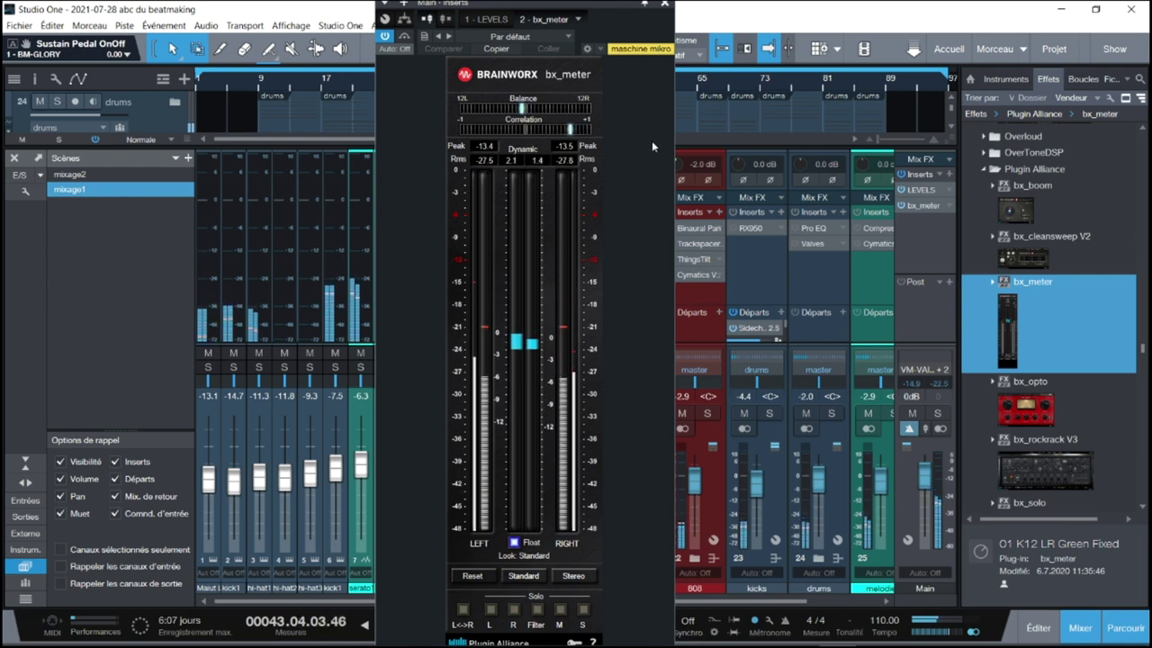
left_click(664, 6)
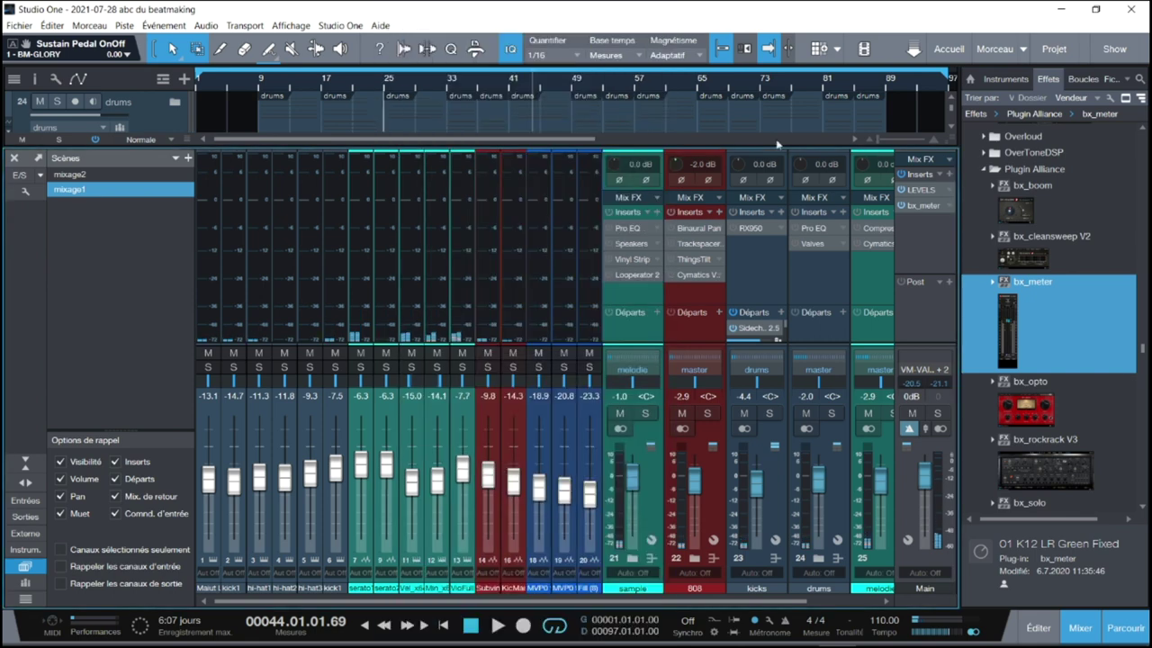
Remove bx_meter from the Main output's inserts and recall the mixage2 mixer scene
right_click(920, 206)
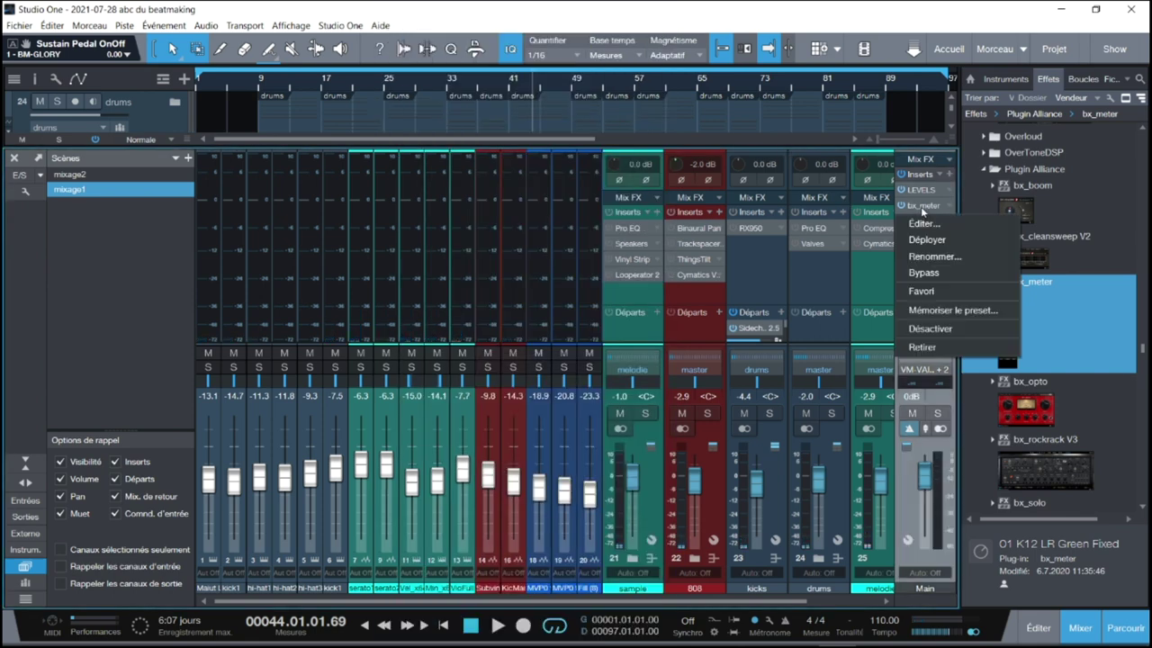
left_click(948, 351)
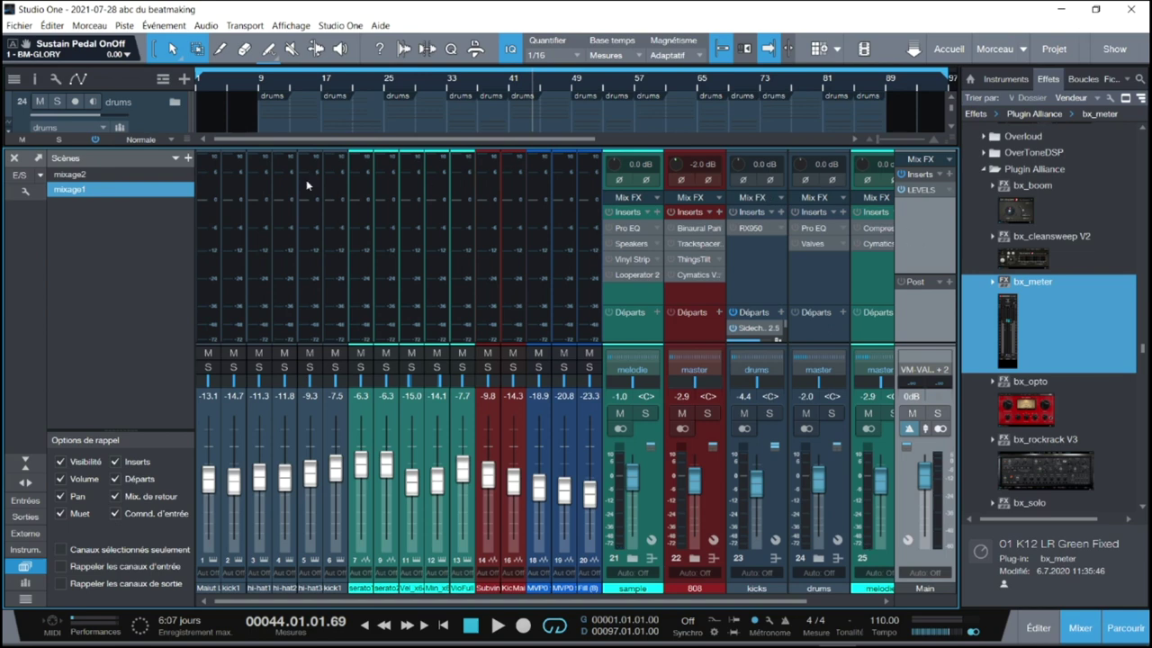
left_click(99, 177)
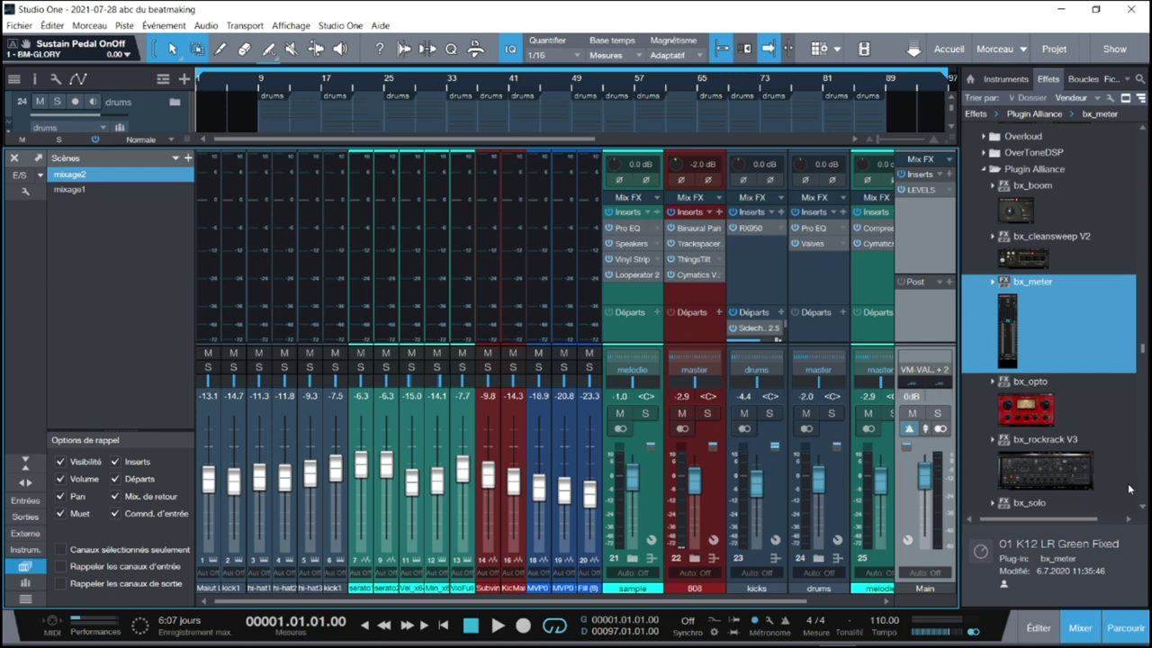
Play the song with the browser hidden and check its true peak and stereo field in LEVELS on the Main output
left_click(1128, 627)
key("space")
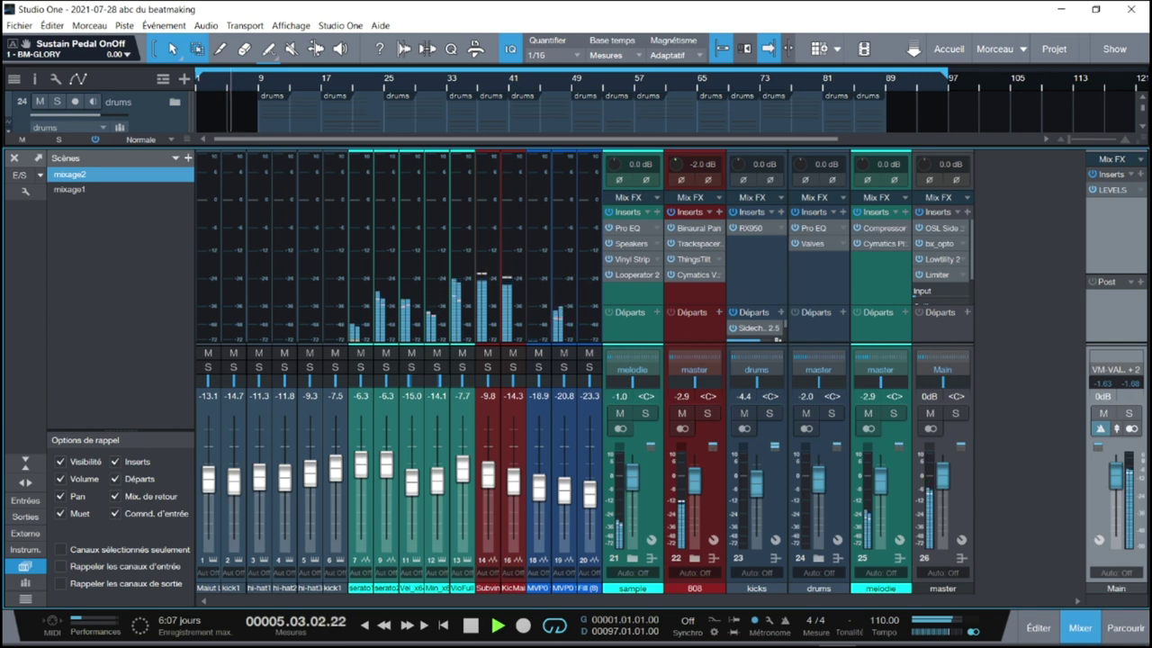
left_click(1116, 191)
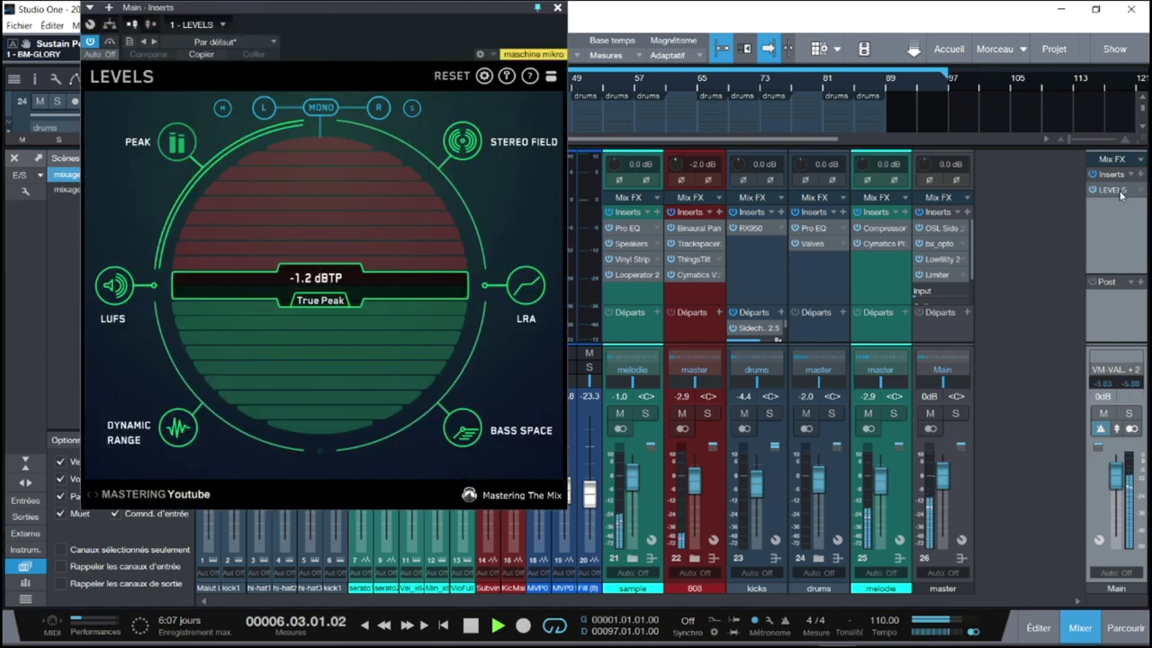
left_click_drag(436, 9, 914, 46)
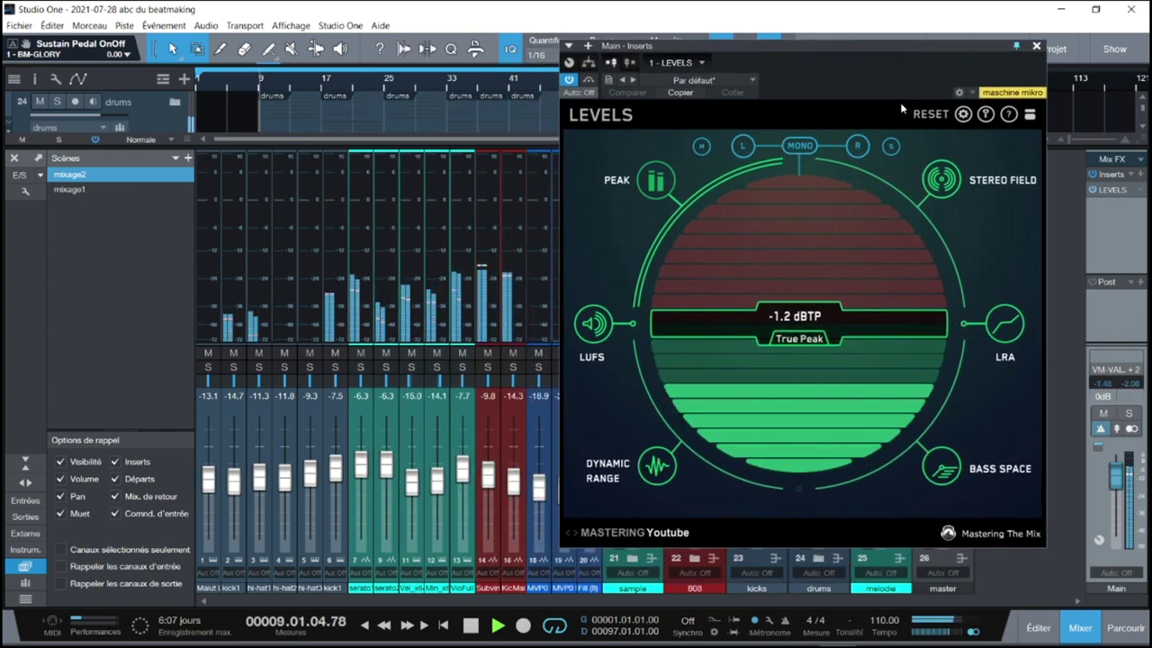
left_click(952, 183)
mouse_move(951, 182)
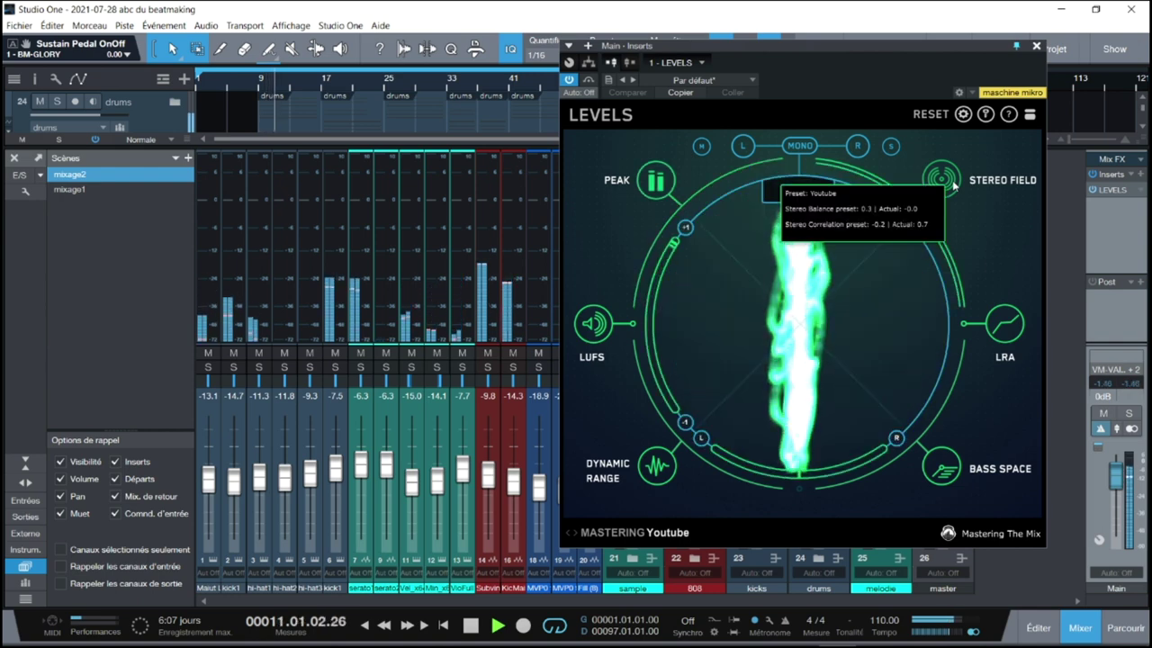
Check the mix's LUFS loudness and dynamic range in LEVELS, stop playback and close the plug-in
left_click(594, 325)
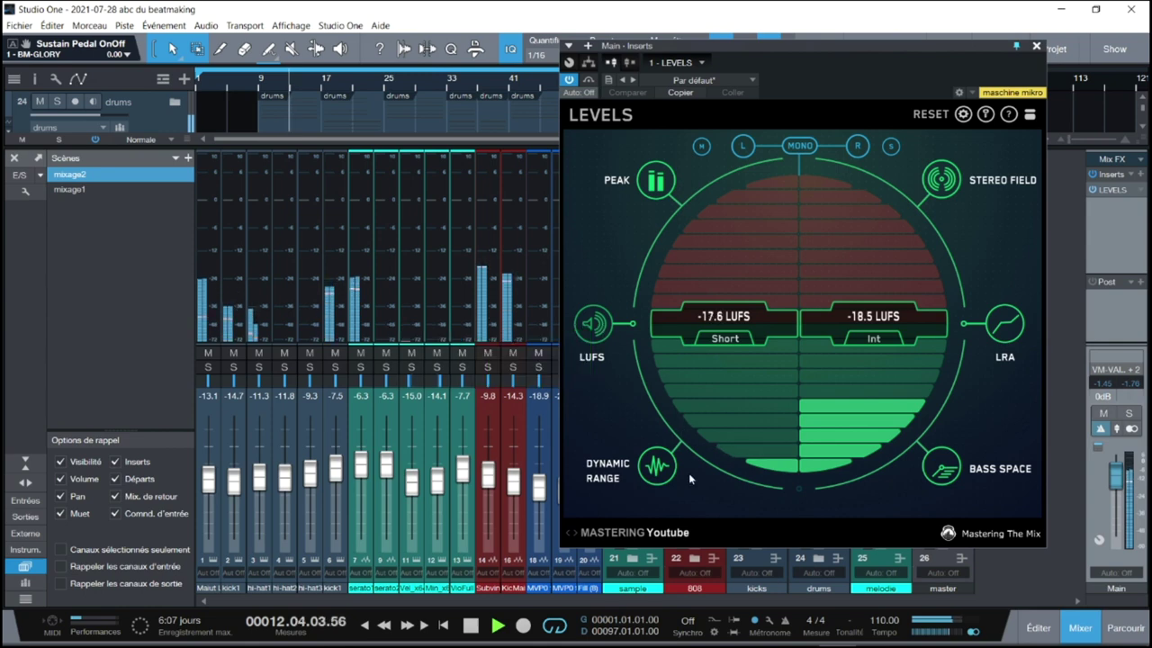
mouse_move(665, 476)
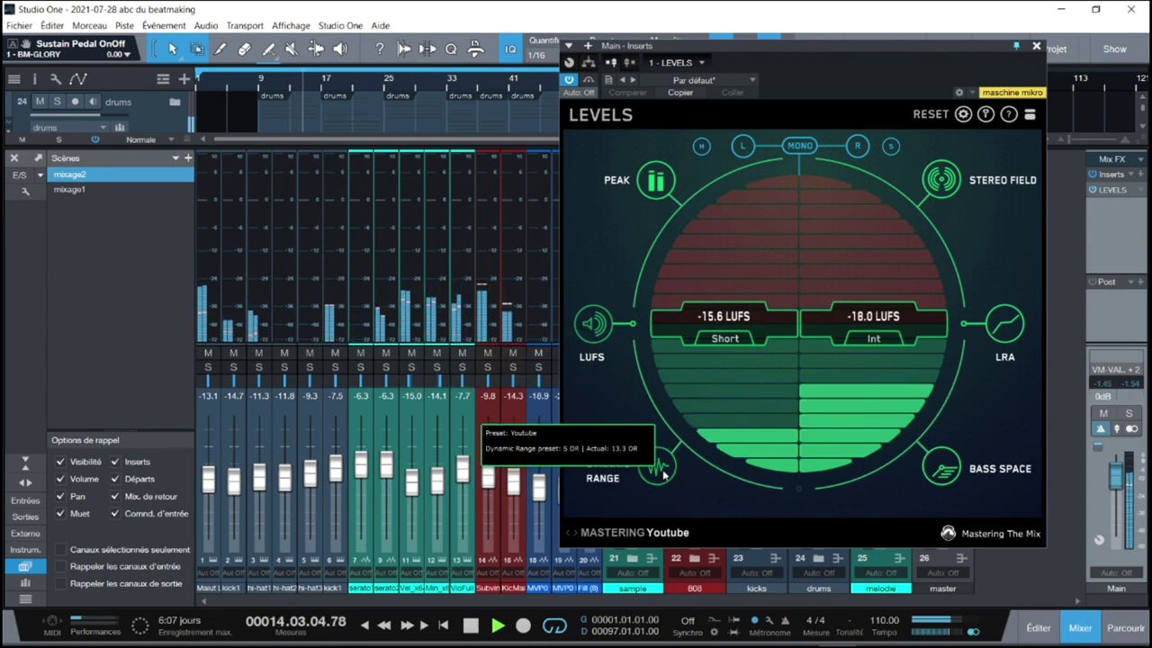
left_click(661, 471)
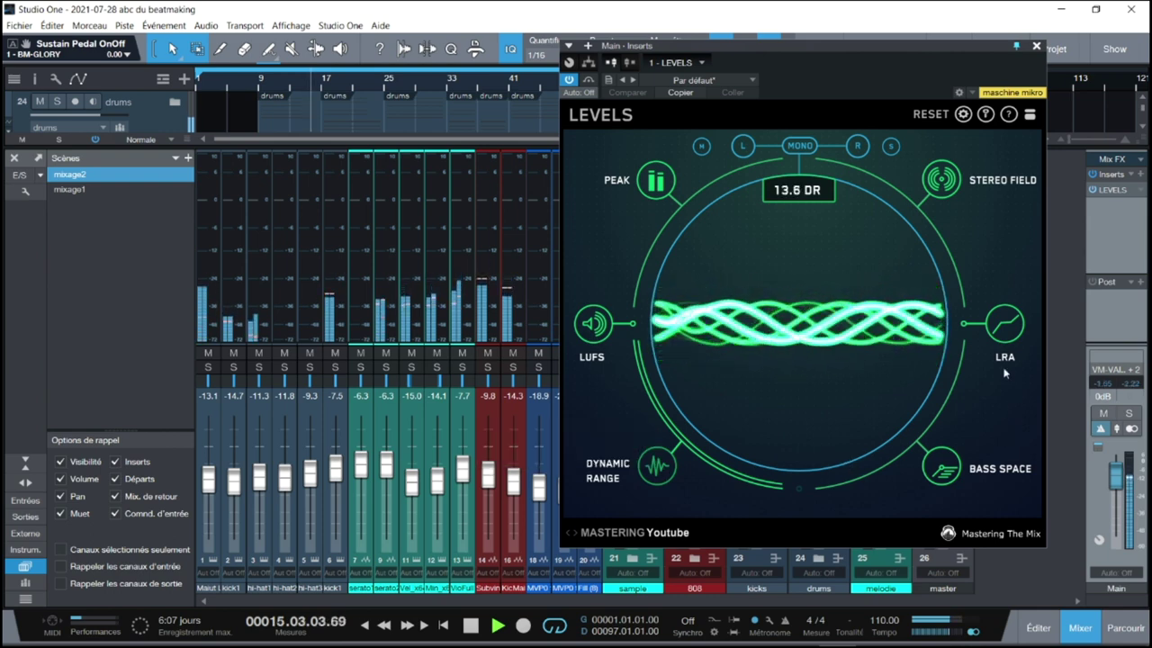
mouse_move(1005, 333)
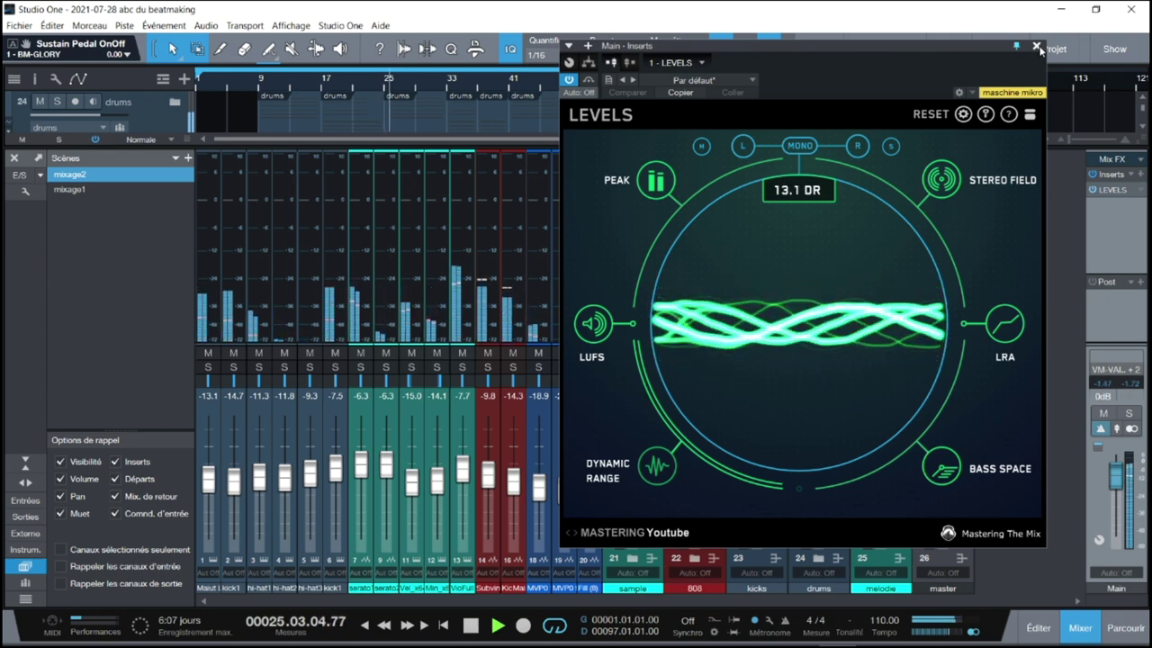
key("space")
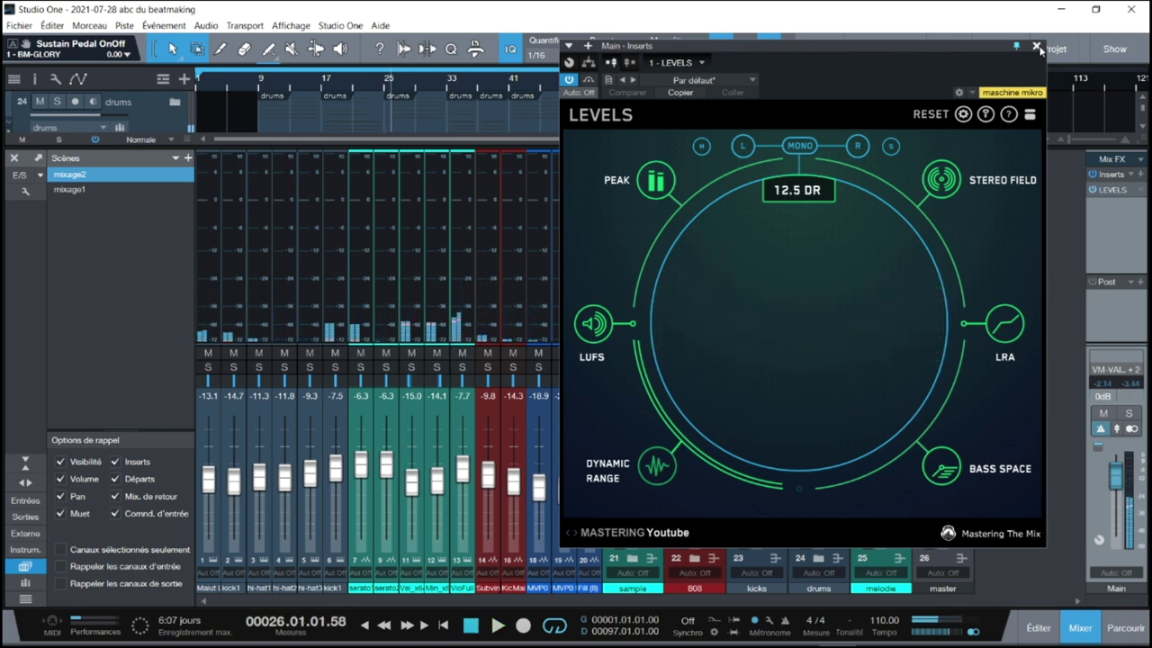
left_click(1037, 47)
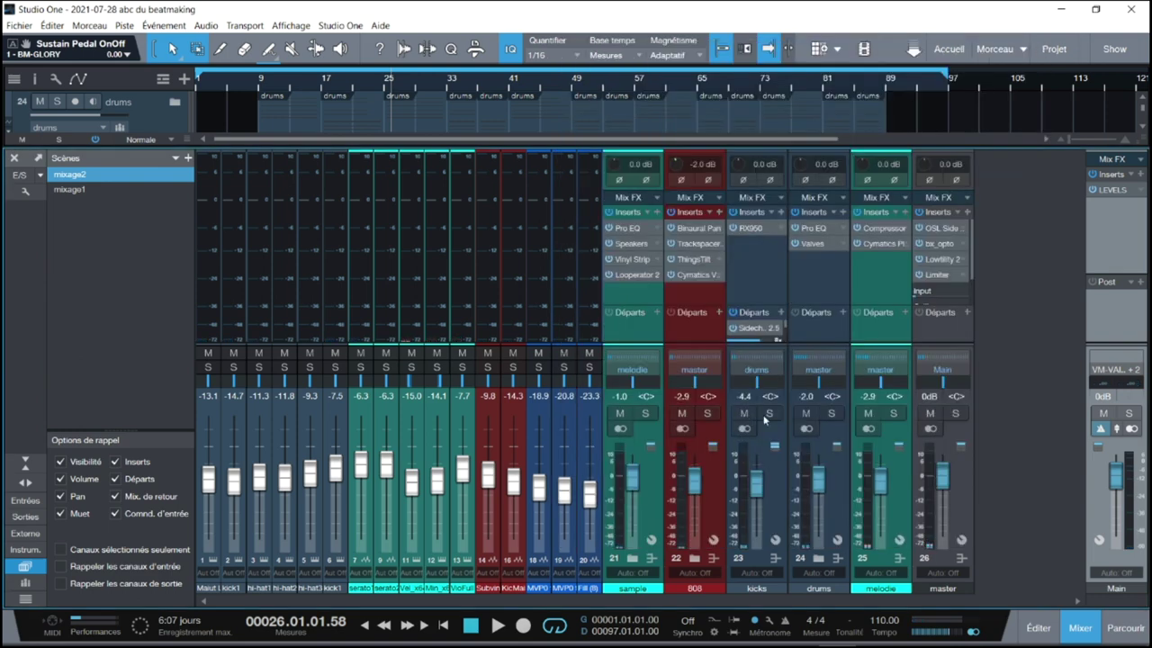
Solo the drums bus and switch the mixer to wide channel strips
left_click(831, 414)
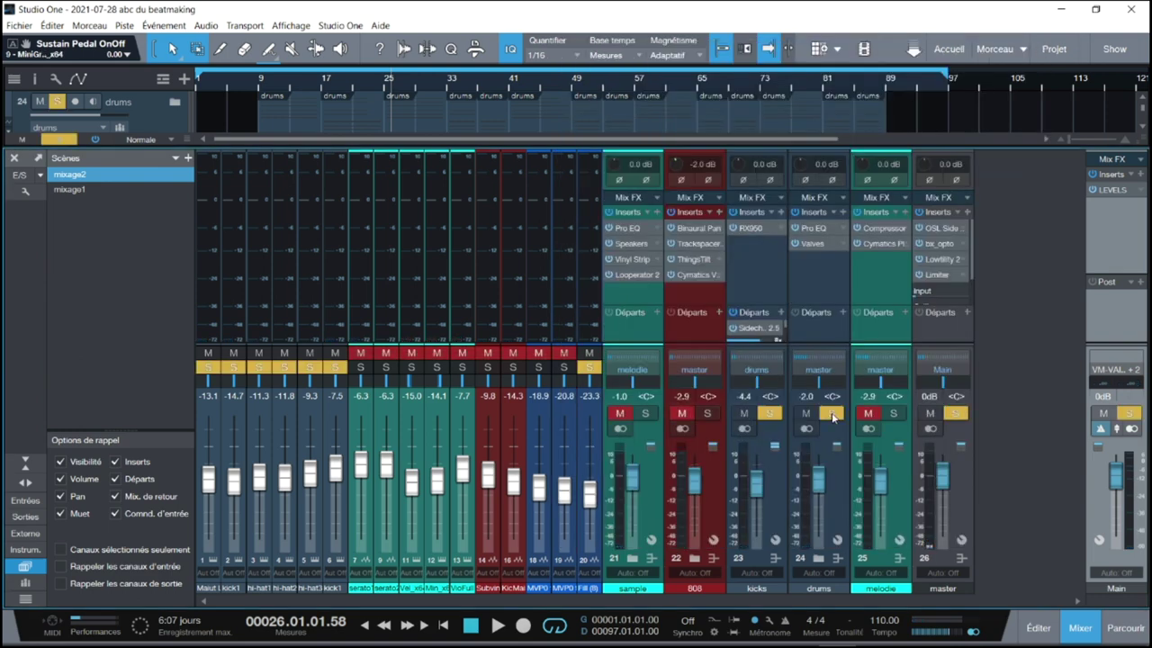
left_click(15, 487)
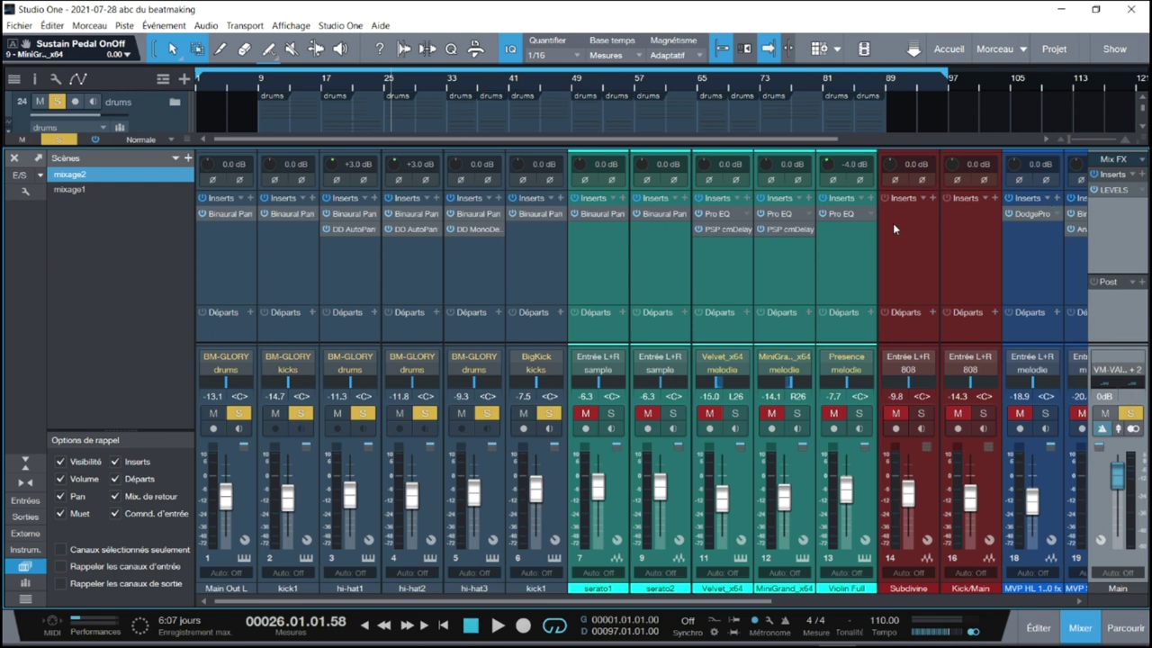
Examine the Binaural Pan width on the Main Out L channel and look over the inserts on the other channels
double_click(227, 216)
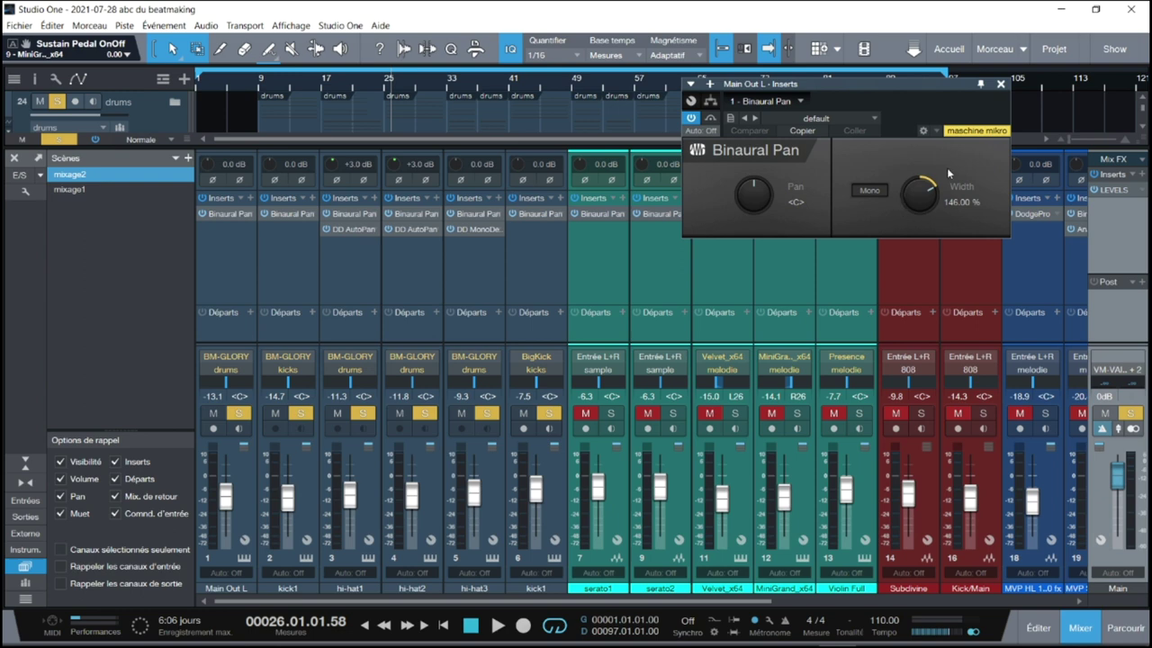
left_click(1000, 85)
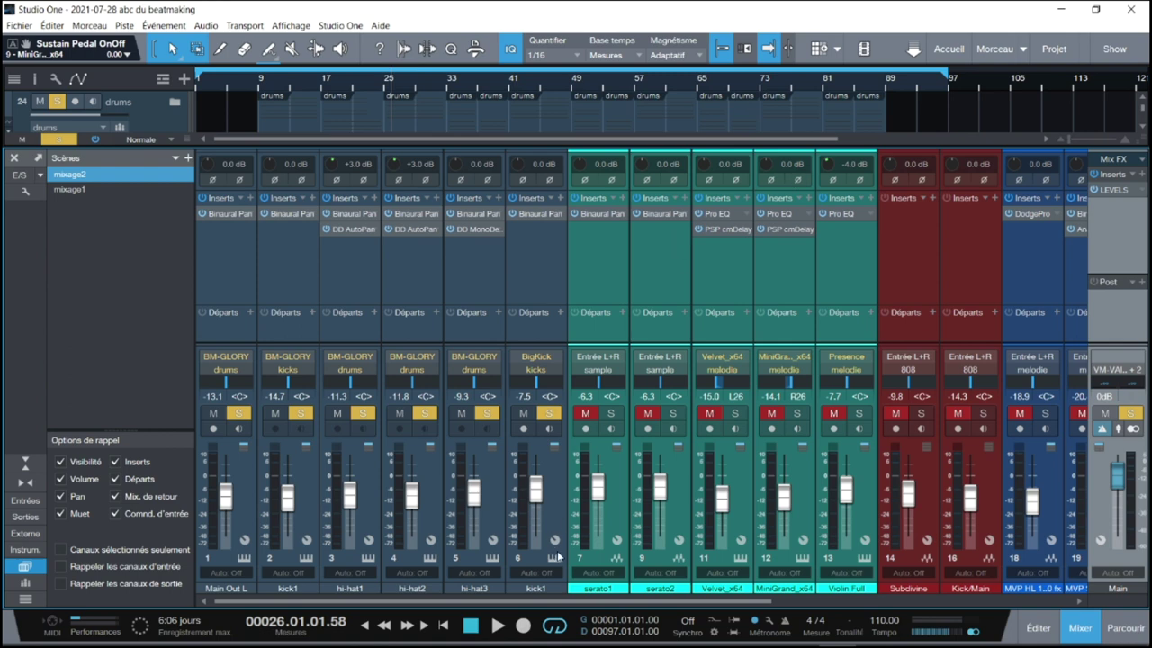
left_click_drag(461, 600, 650, 596)
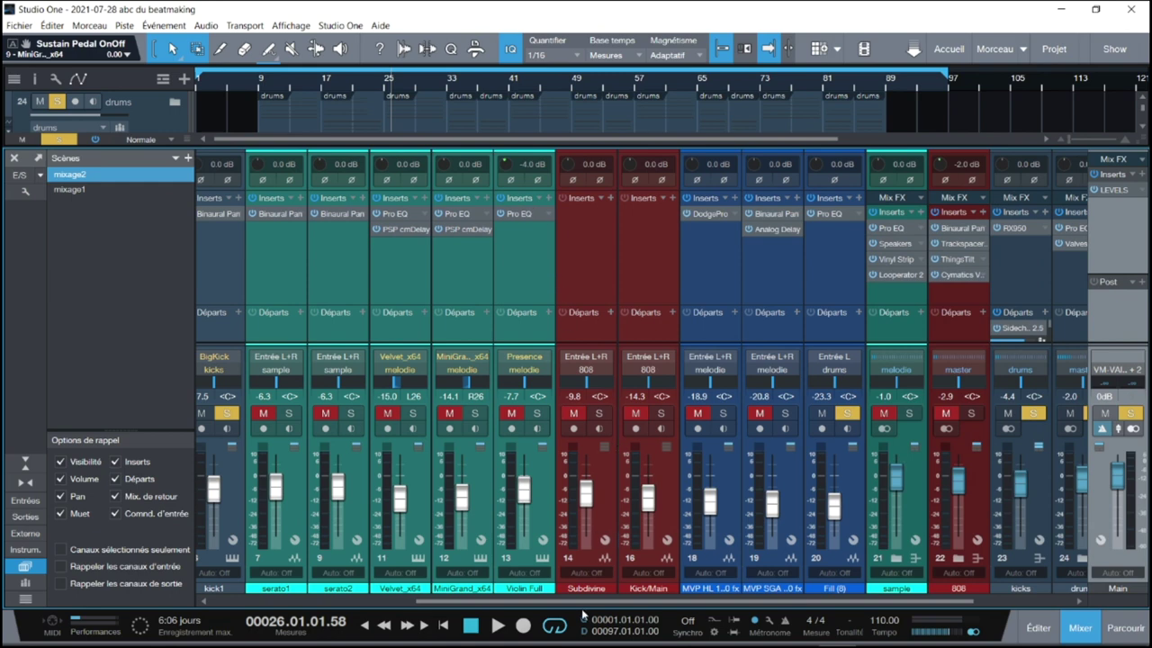
left_click_drag(581, 602, 354, 610)
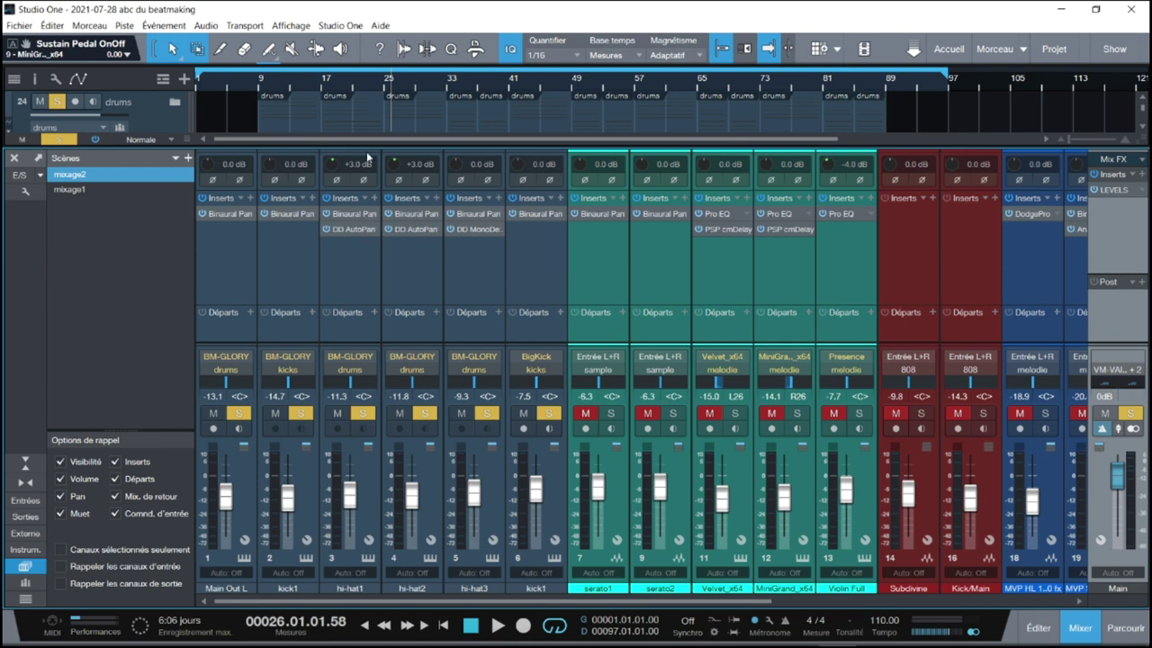
Play from bar 9 and unsolo both kick1 channels and the three hi-hats to hear Main Out L without them
left_click(258, 87)
key("space")
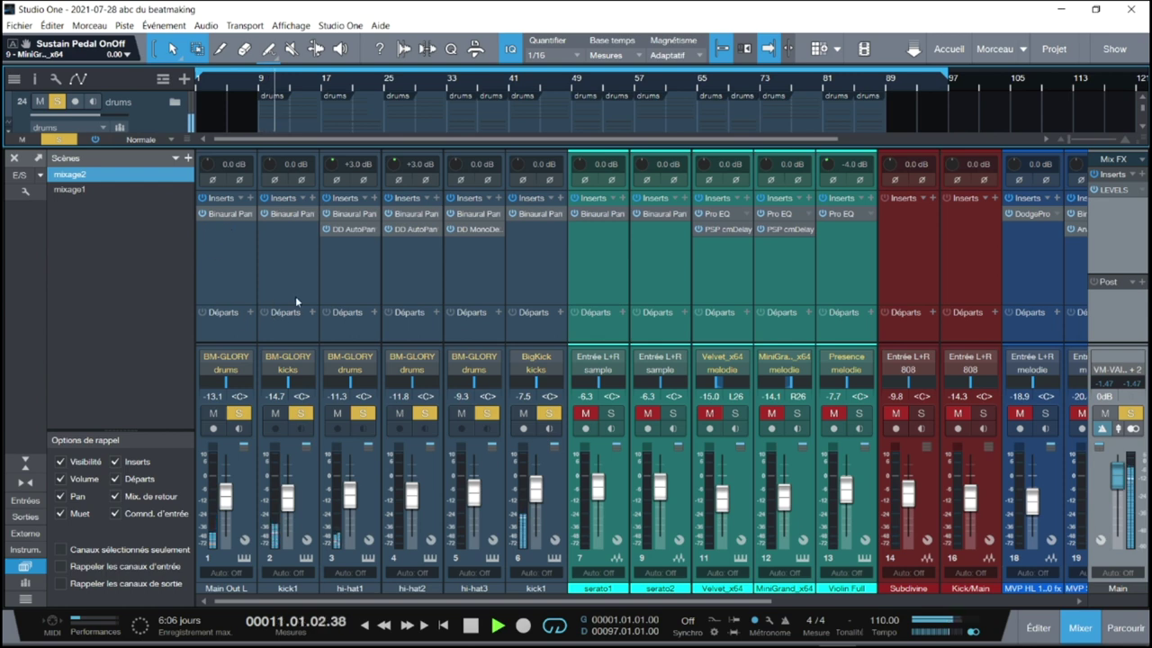
left_click(300, 413)
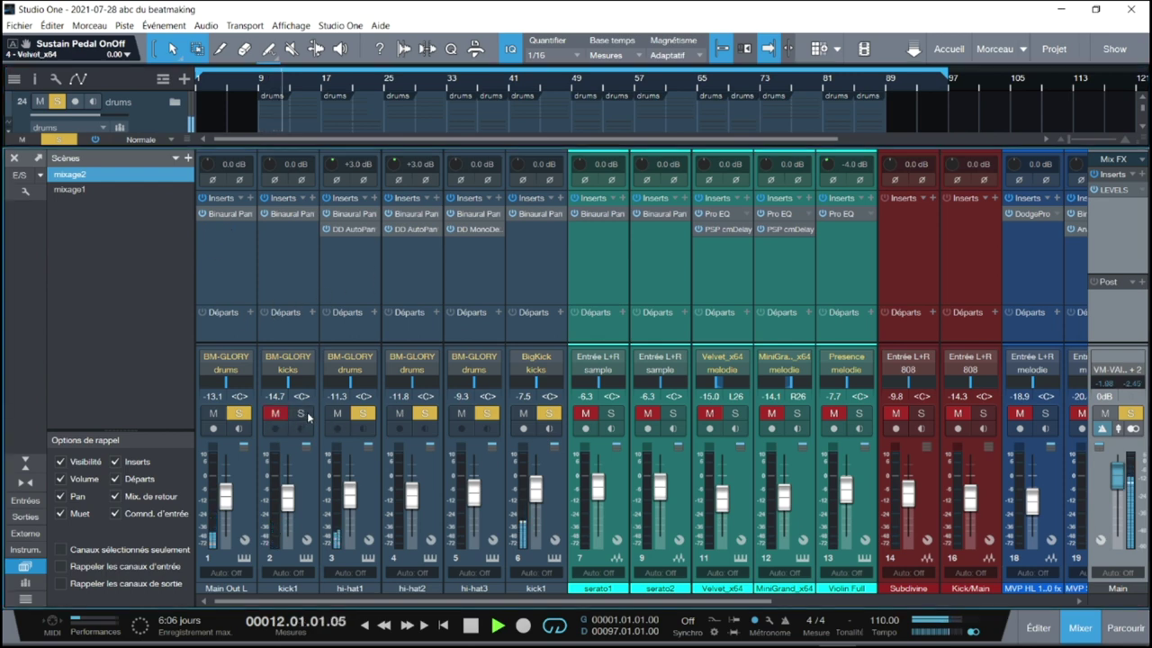
left_click(363, 413)
left_click(423, 414)
left_click(485, 413)
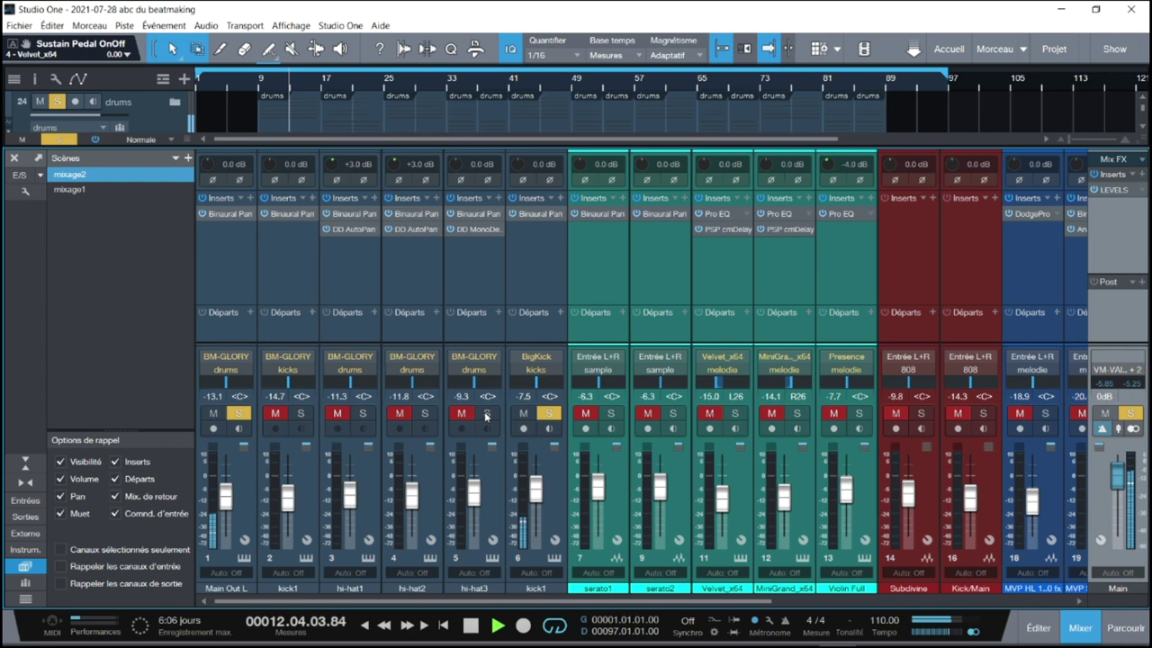
left_click(544, 413)
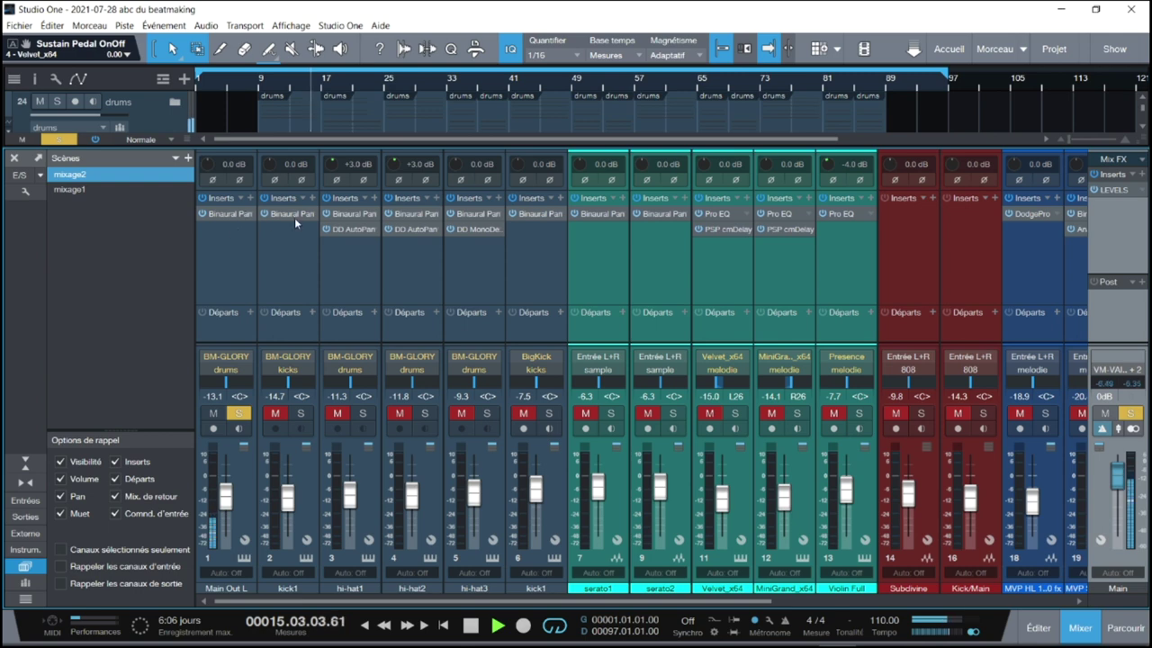
Bring the first kick1 and hi-hat1 back into the solo and inspect the DD AutoPan on hi-hat1
left_click(300, 414)
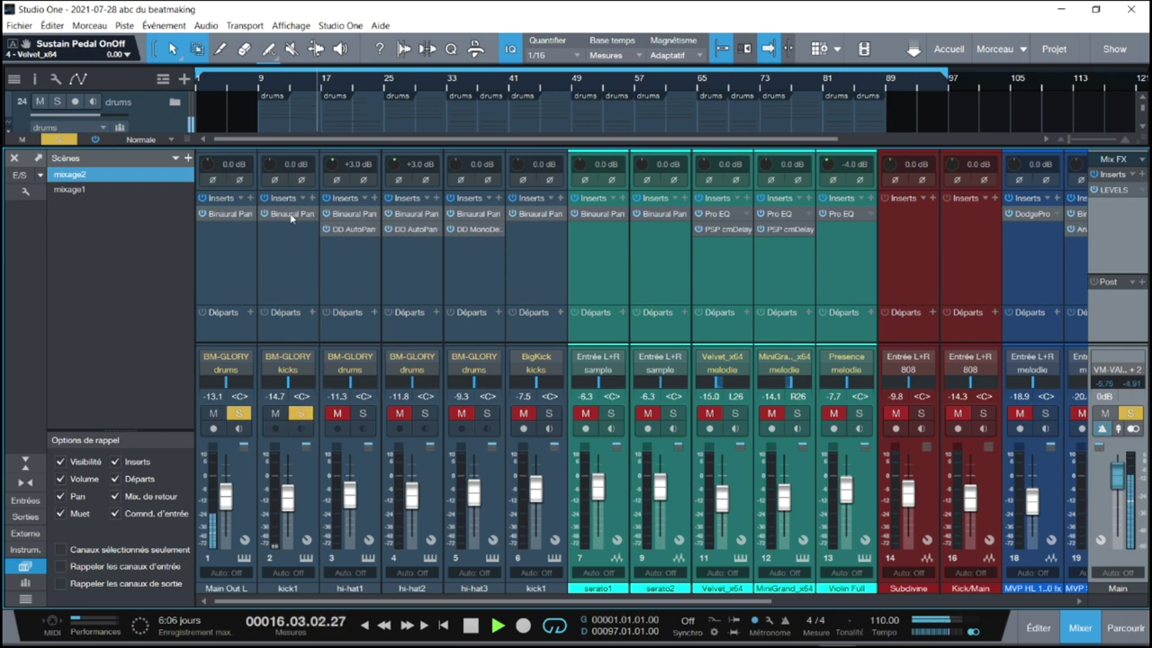
left_click(362, 413)
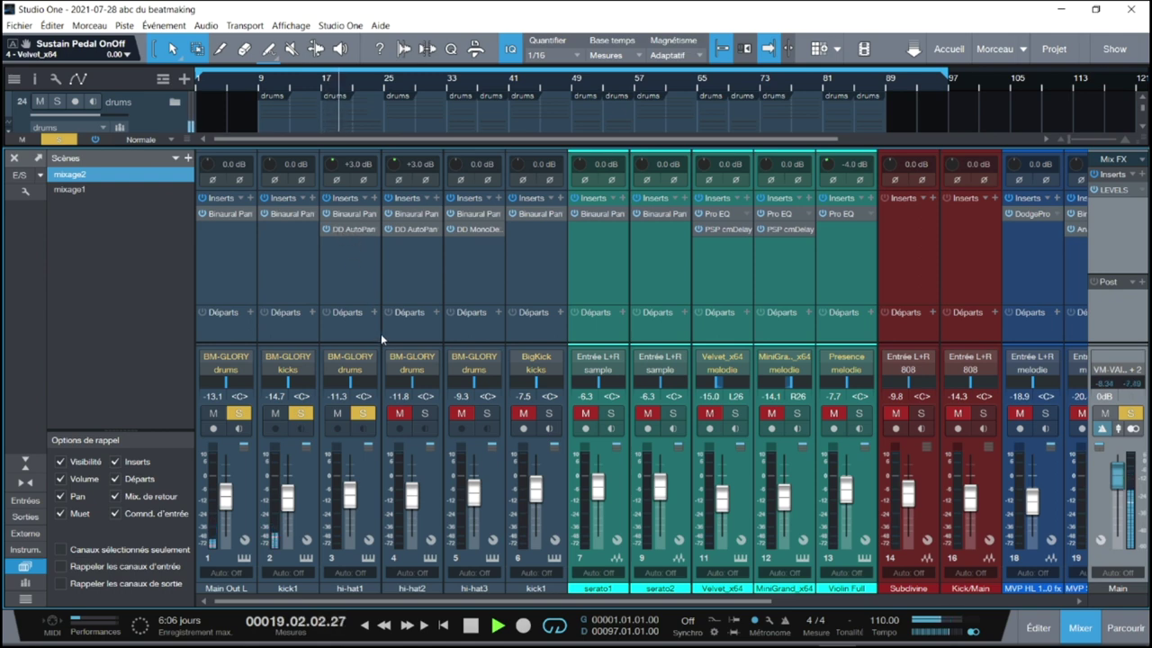
left_click(348, 227)
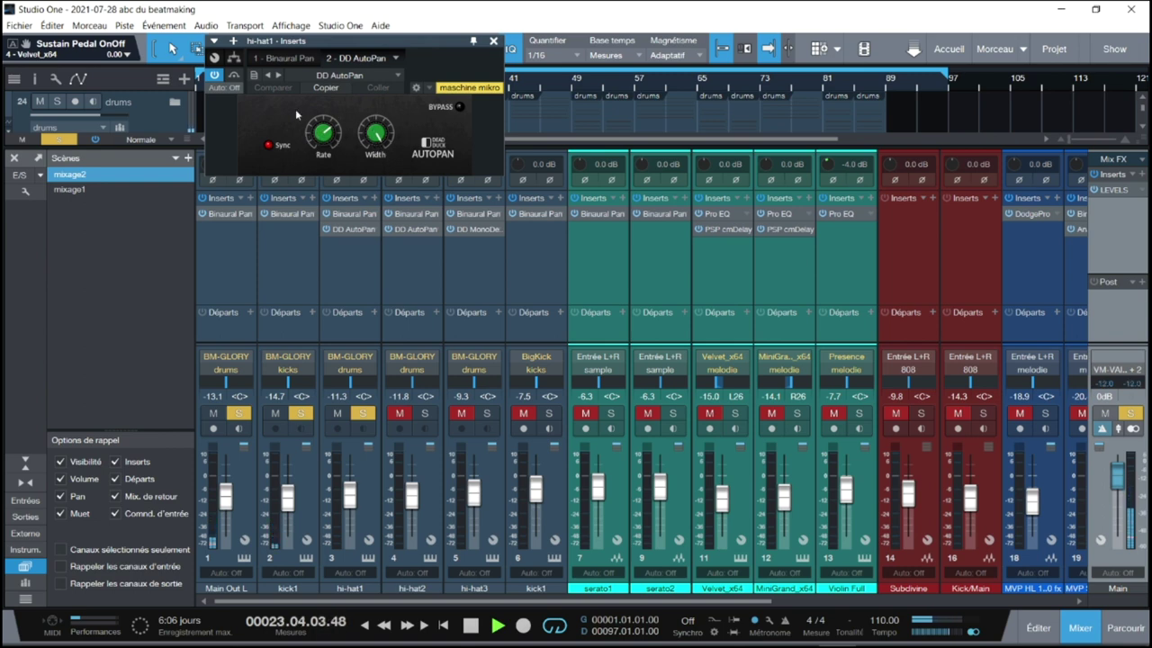
Add hi-hat2 and hi-hat3 to the solo, and inspect hi-hat2's DD AutoPan and hi-hat3's DD MonoDelay
left_click(423, 413)
left_click(410, 230)
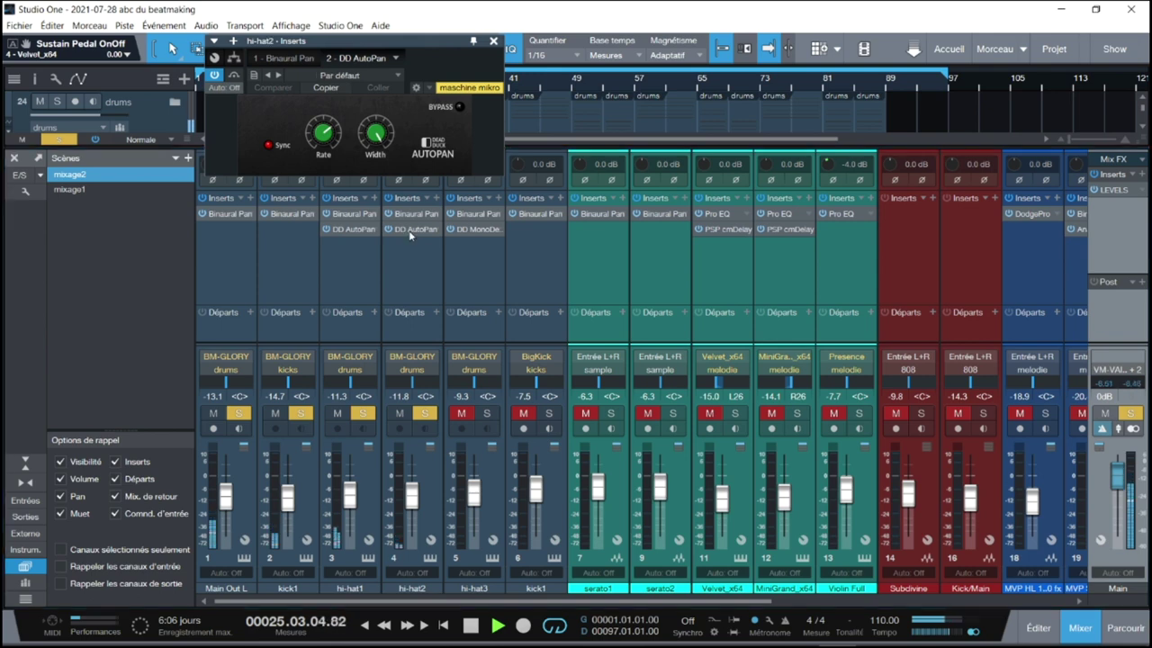
left_click(470, 229)
left_click(486, 416)
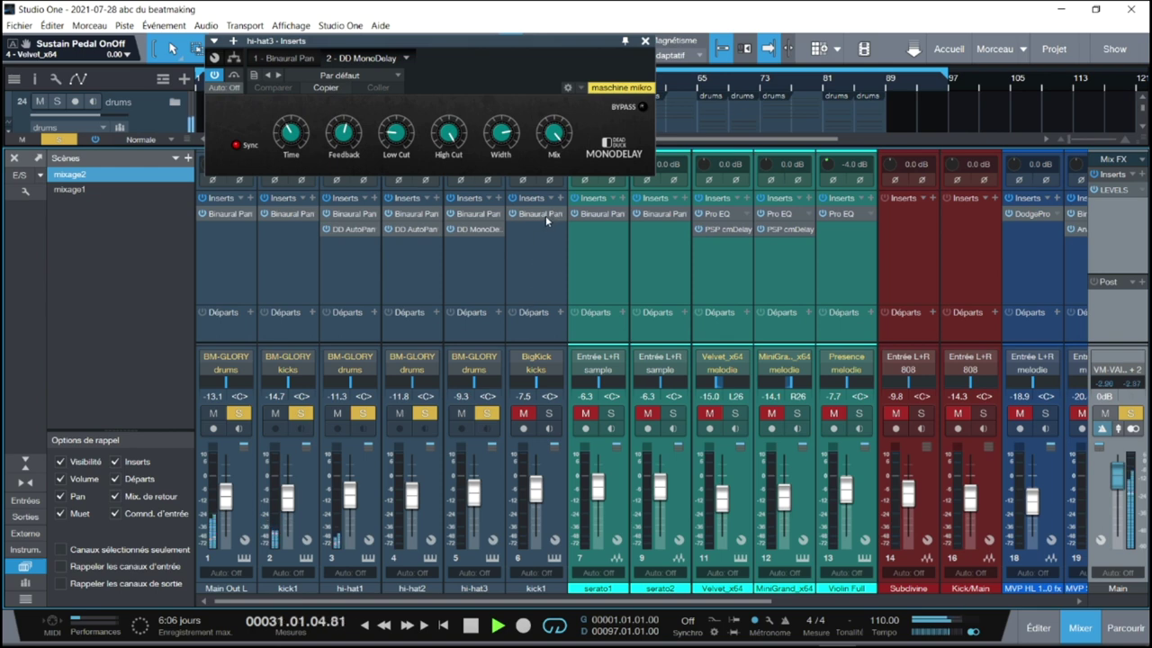
Add the BigKick kick1 channel to the solo and check the Mono setting in its Binaural Pan
left_click(550, 413)
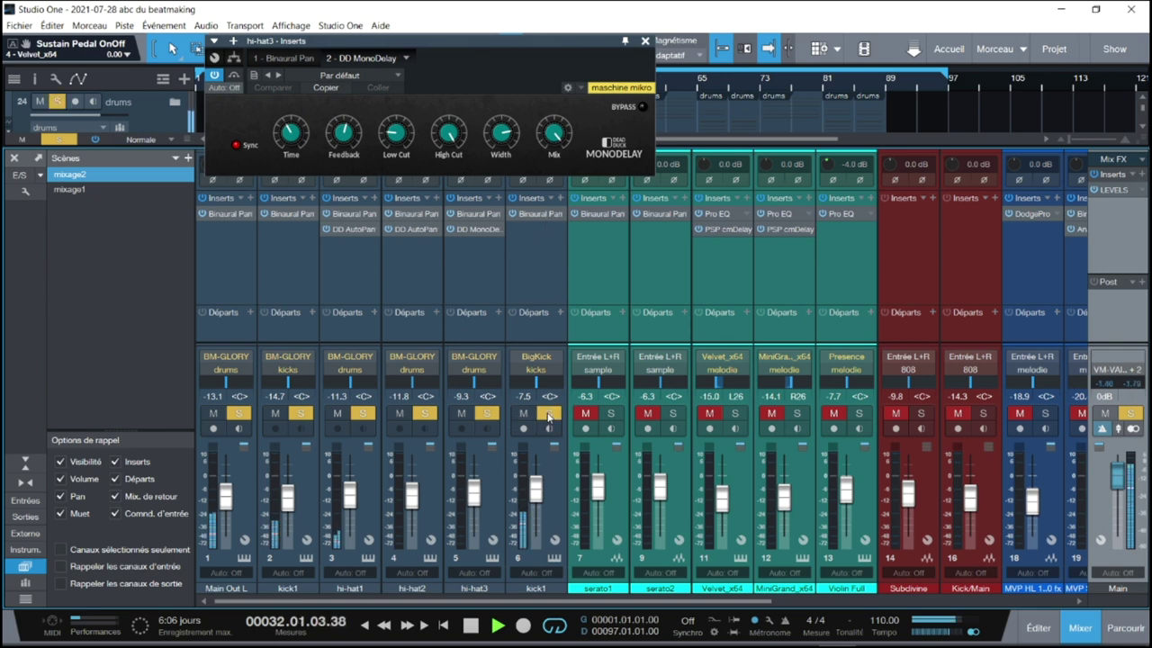
left_click(534, 219)
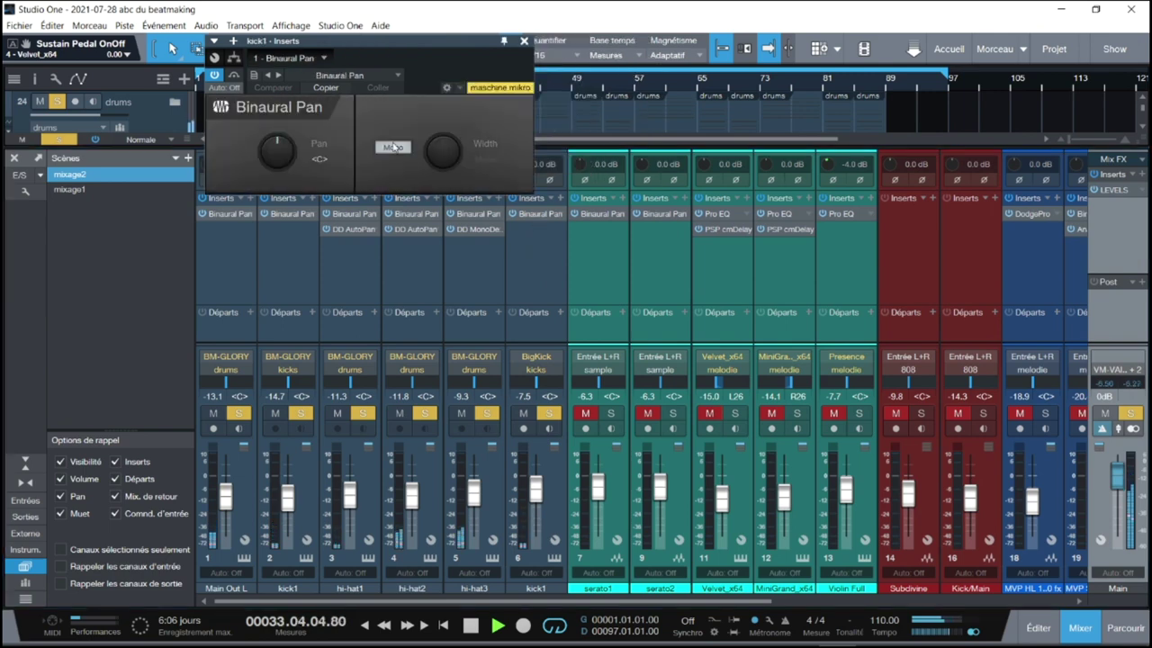
left_click(524, 41)
Inspect the RX950 settings on the kicks bus and close the plug-in
left_click_drag(404, 606, 757, 593)
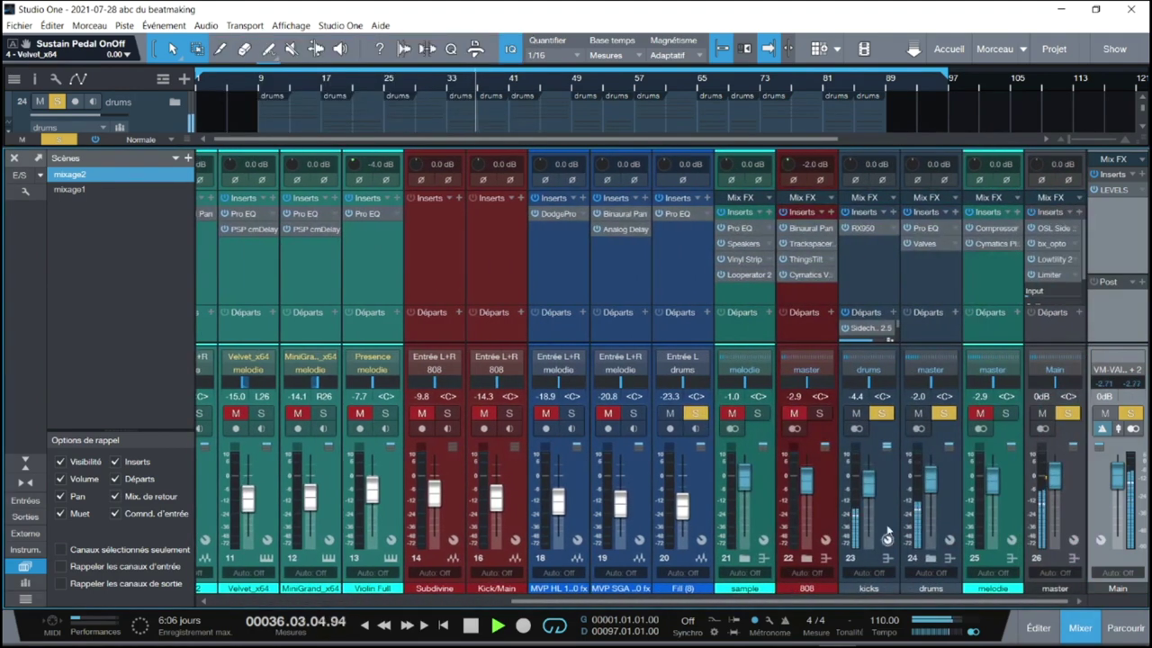
left_click(866, 231)
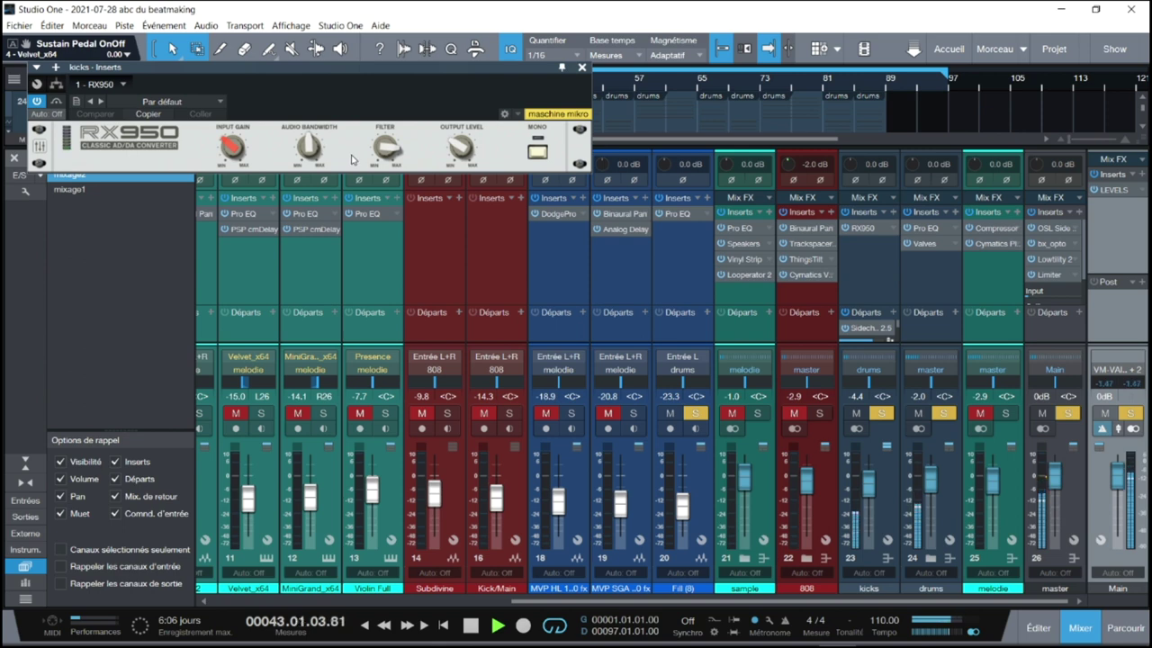
left_click(582, 69)
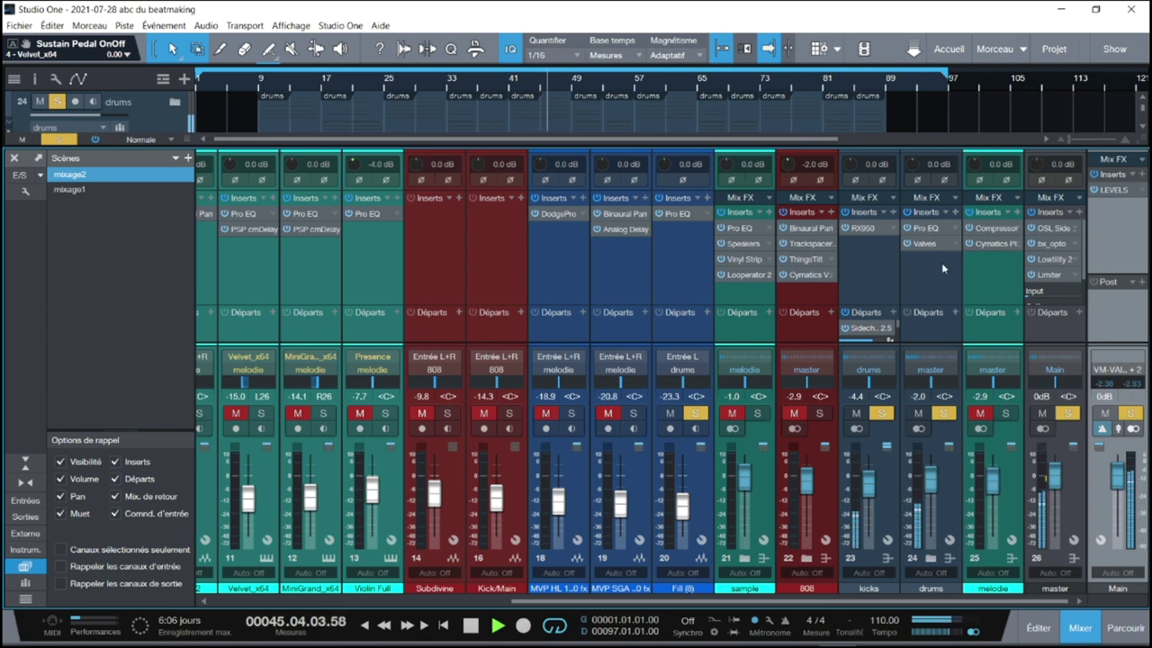
Select the drums bus and open its Pro EQ to examine the equalizer curve
left_click(942, 370)
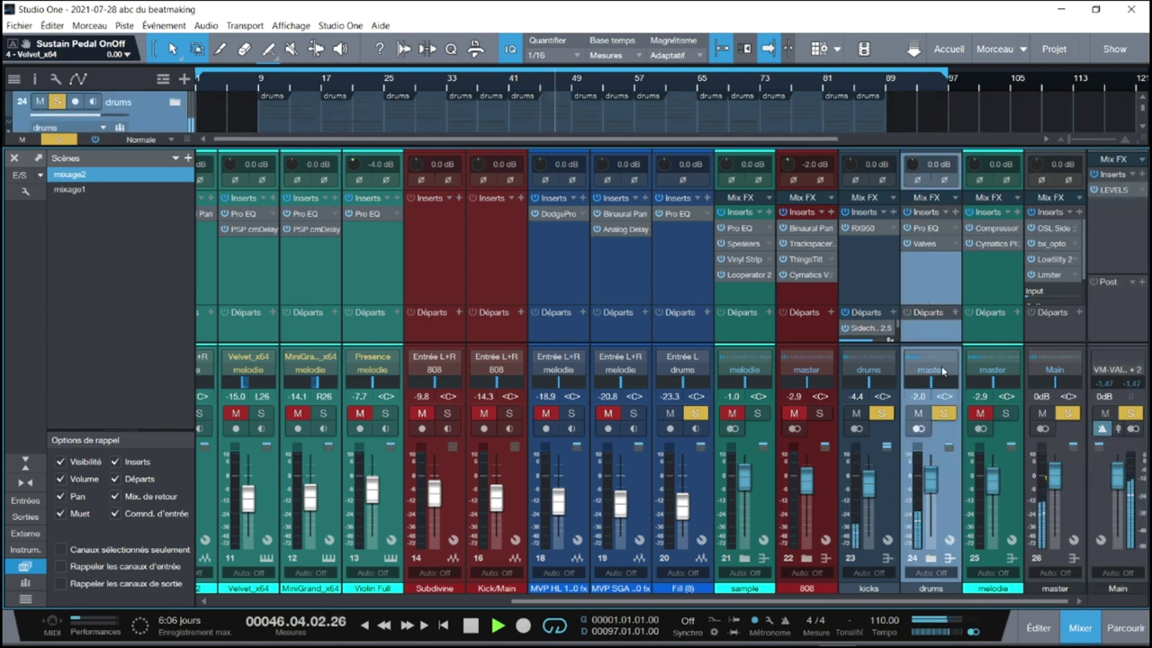
left_click(929, 232)
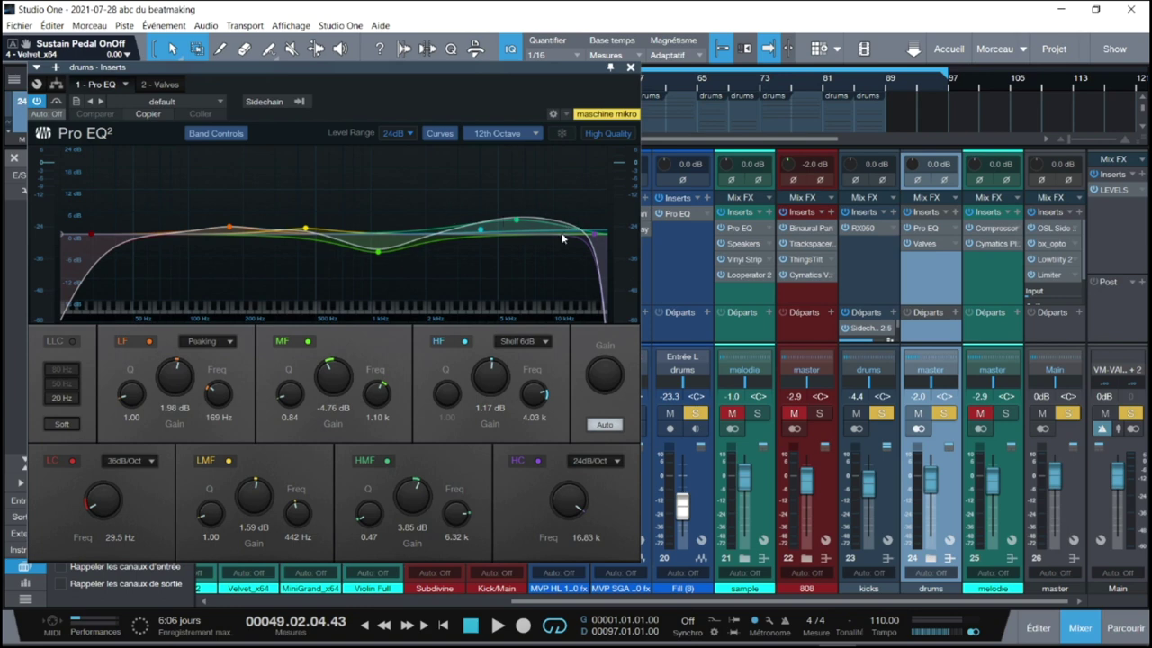
Play the song and compare the drums bus with its Pro EQ bypassed and active
key("space")
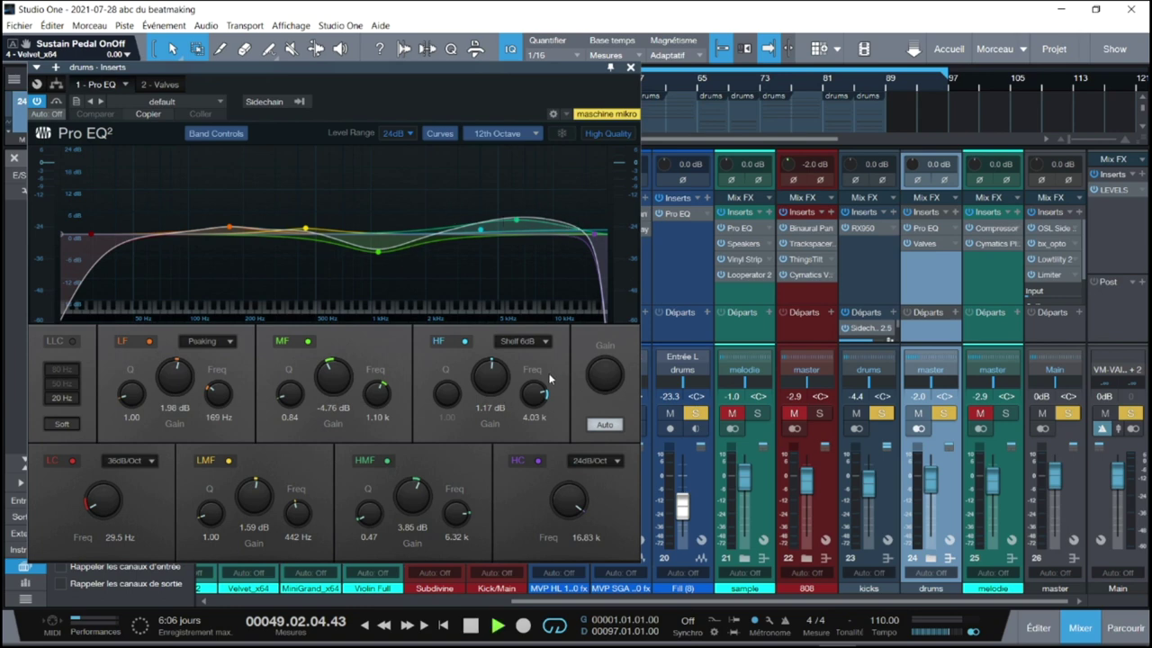
left_click(37, 102)
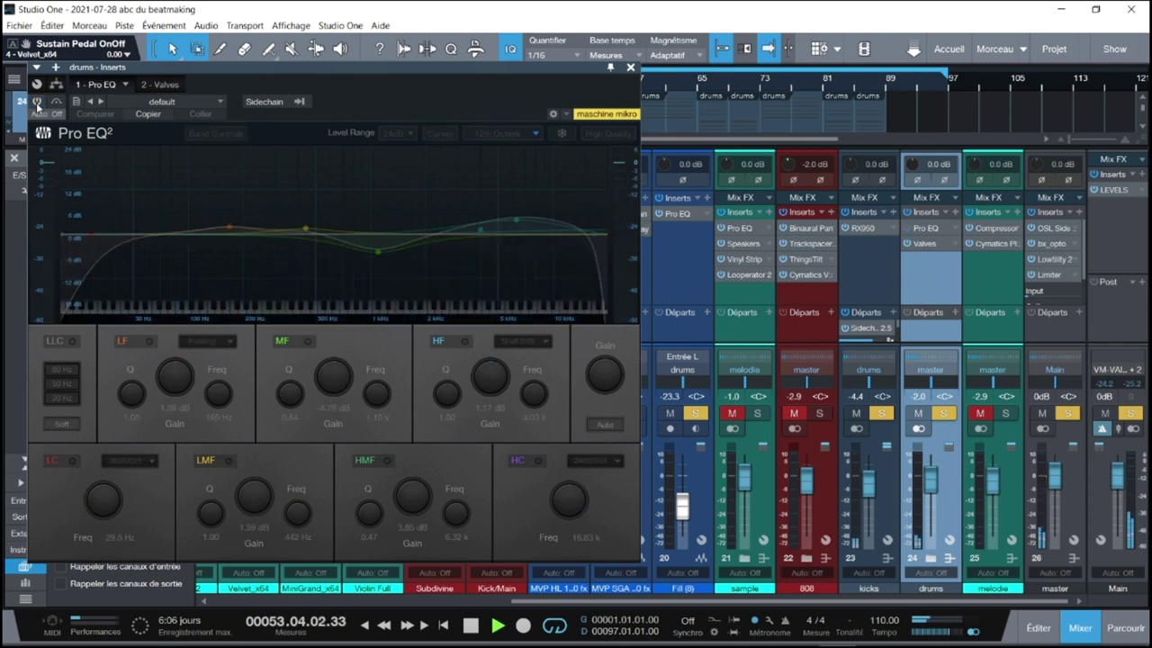
left_click(37, 102)
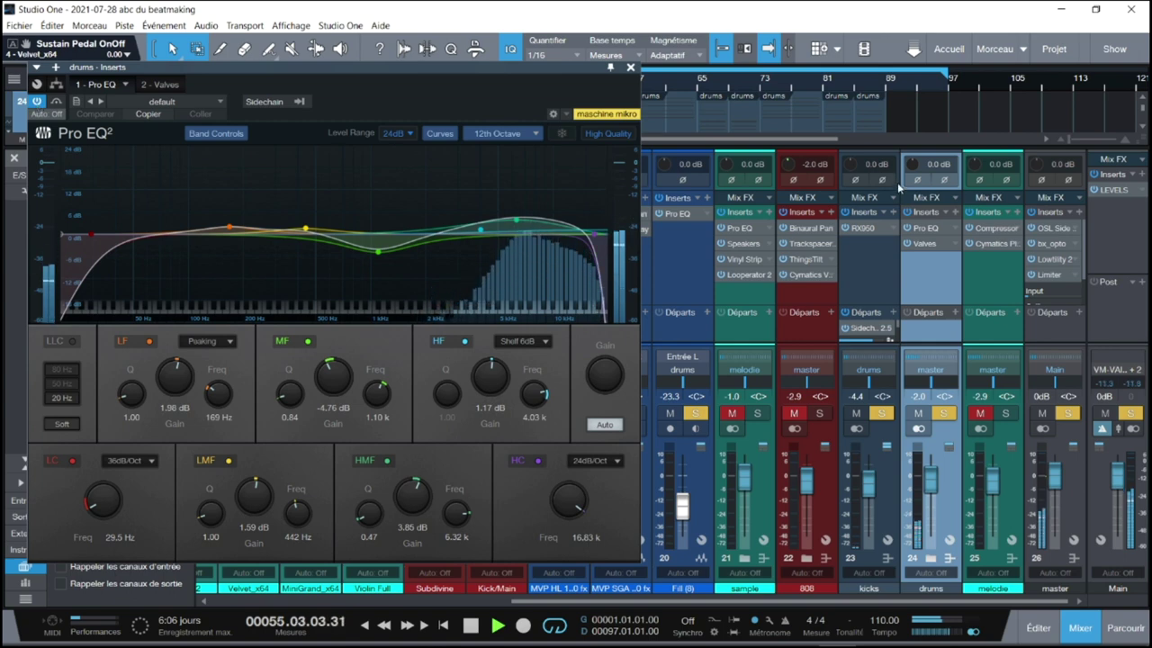
Examine the Valves insert on the drums bus in an enlarged plug-in window, and close it
left_click(926, 245)
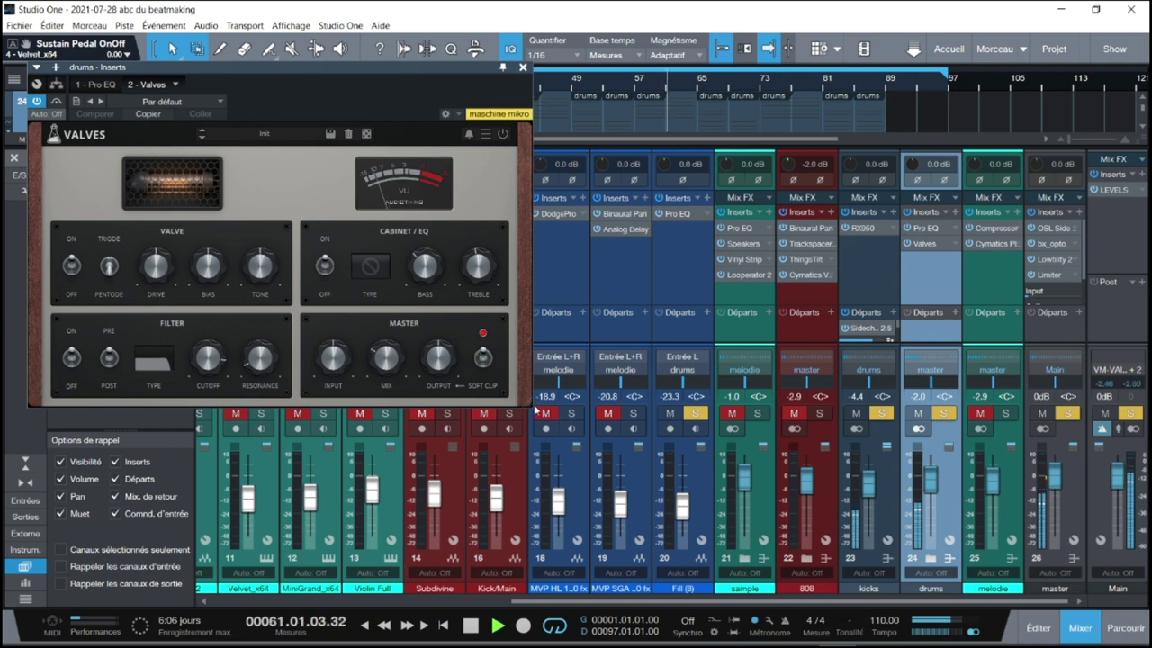
left_click_drag(527, 405, 710, 510)
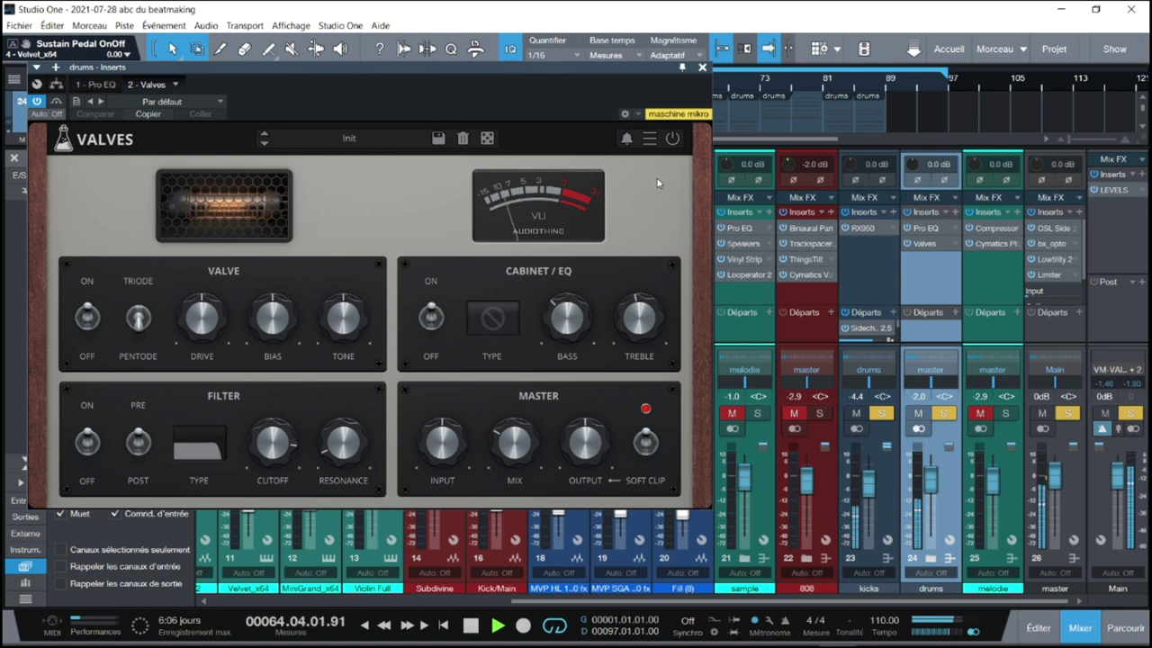
left_click(907, 249)
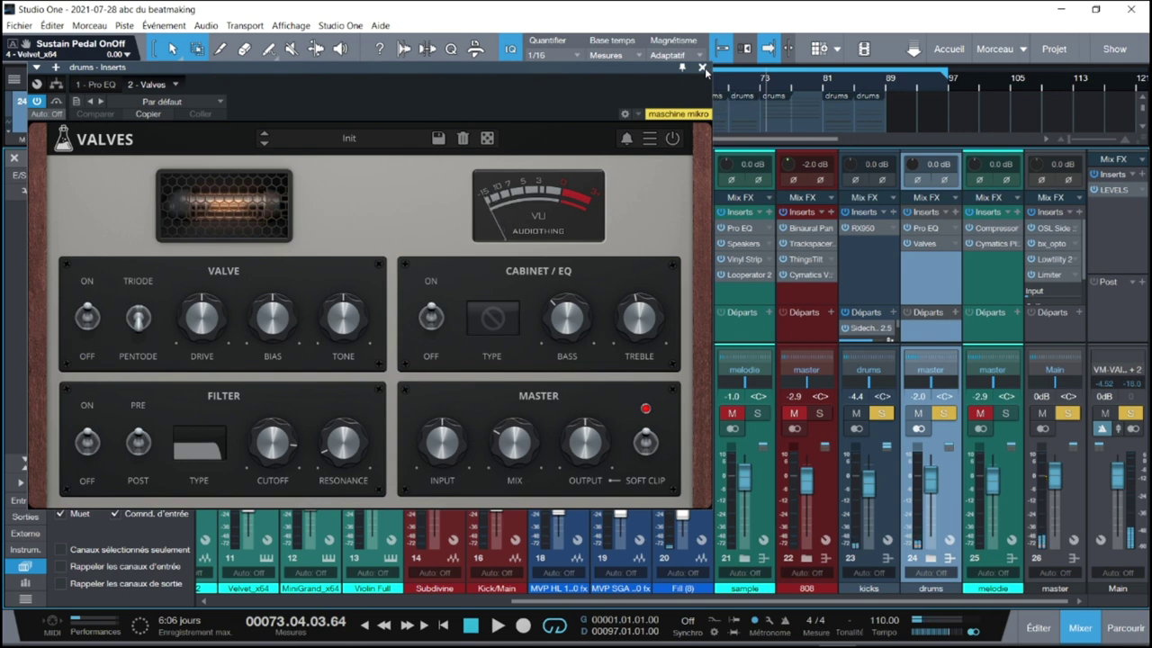
left_click(703, 68)
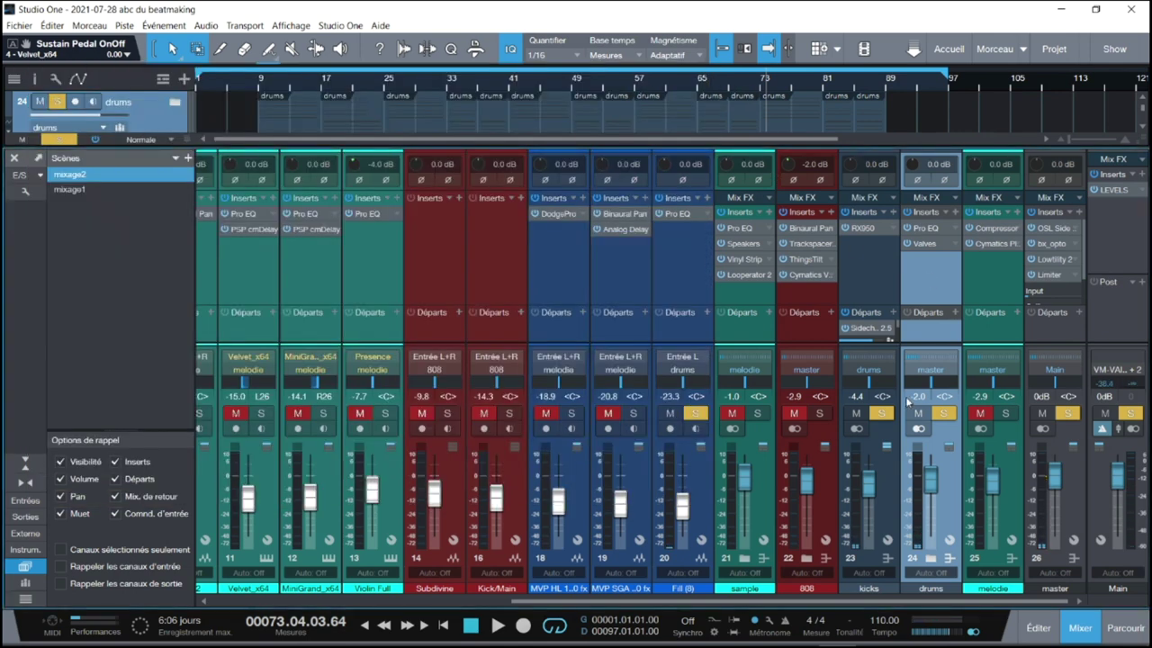
Switch the solo from the kicks and drums buses to the melodie bus and play the song from the beginning
left_click(883, 415)
left_click(944, 414)
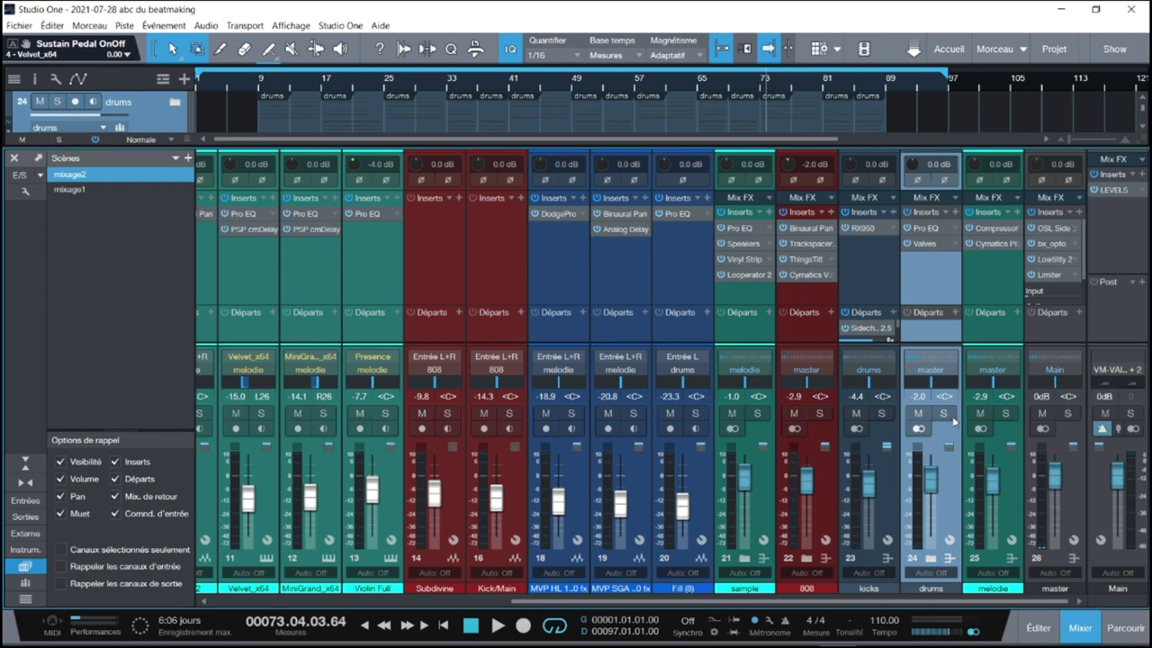
left_click(1009, 414)
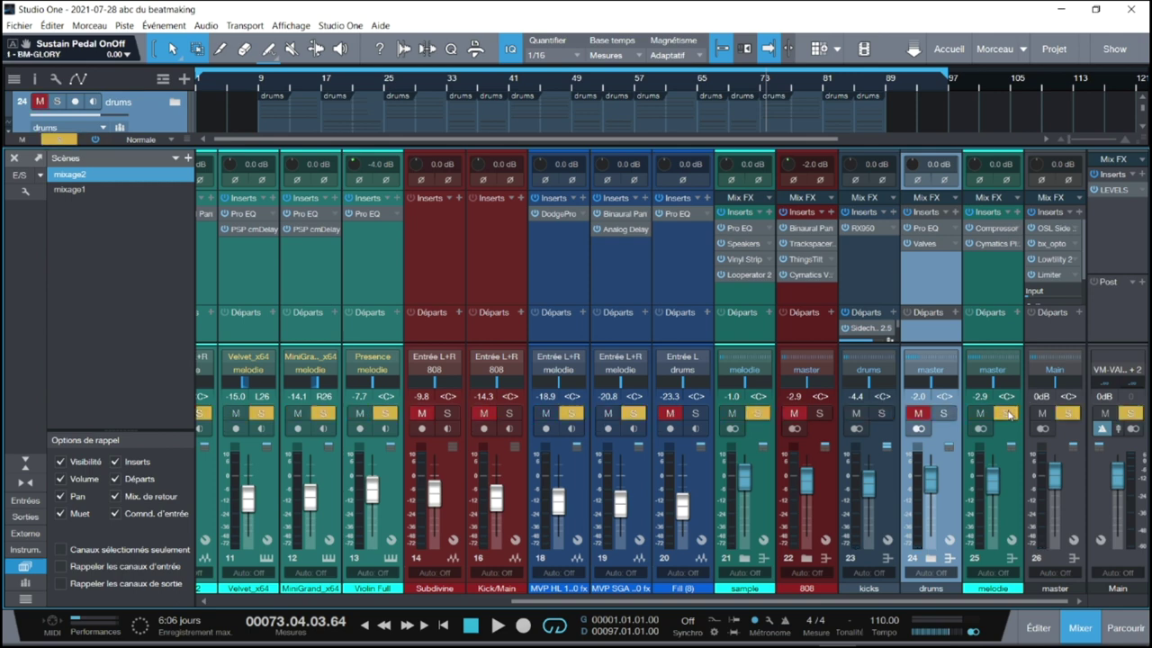
key("Home")
key("space")
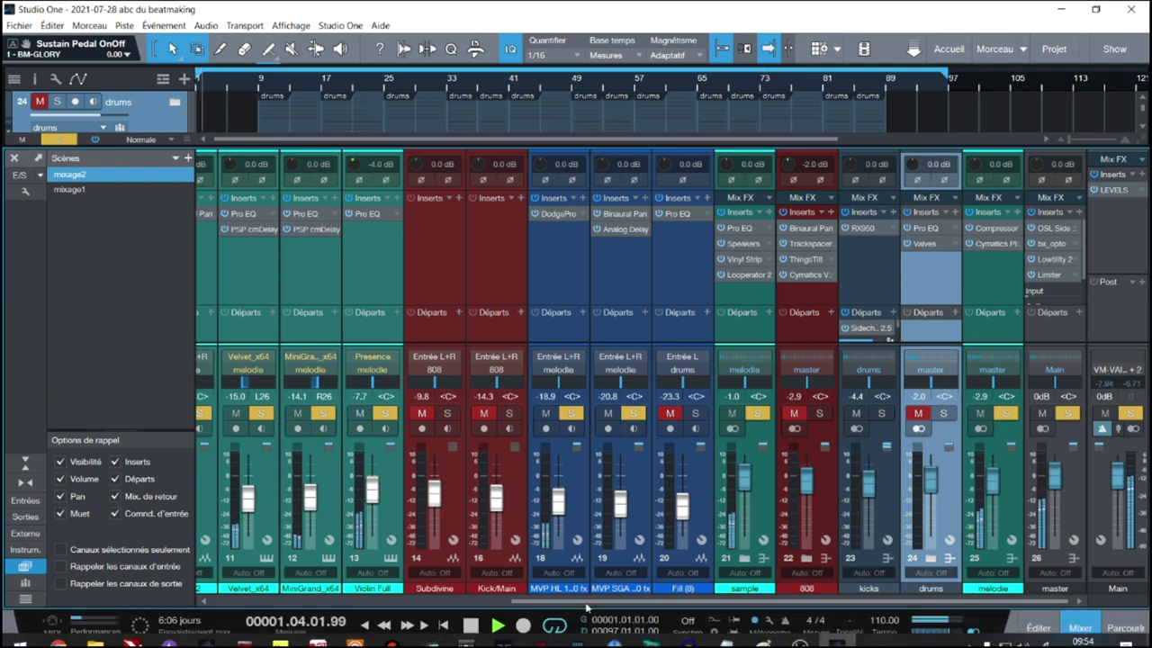
Narrow the solo to the sample bus and restart playback from the beginning
left_click_drag(585, 603, 457, 607)
left_click(469, 624)
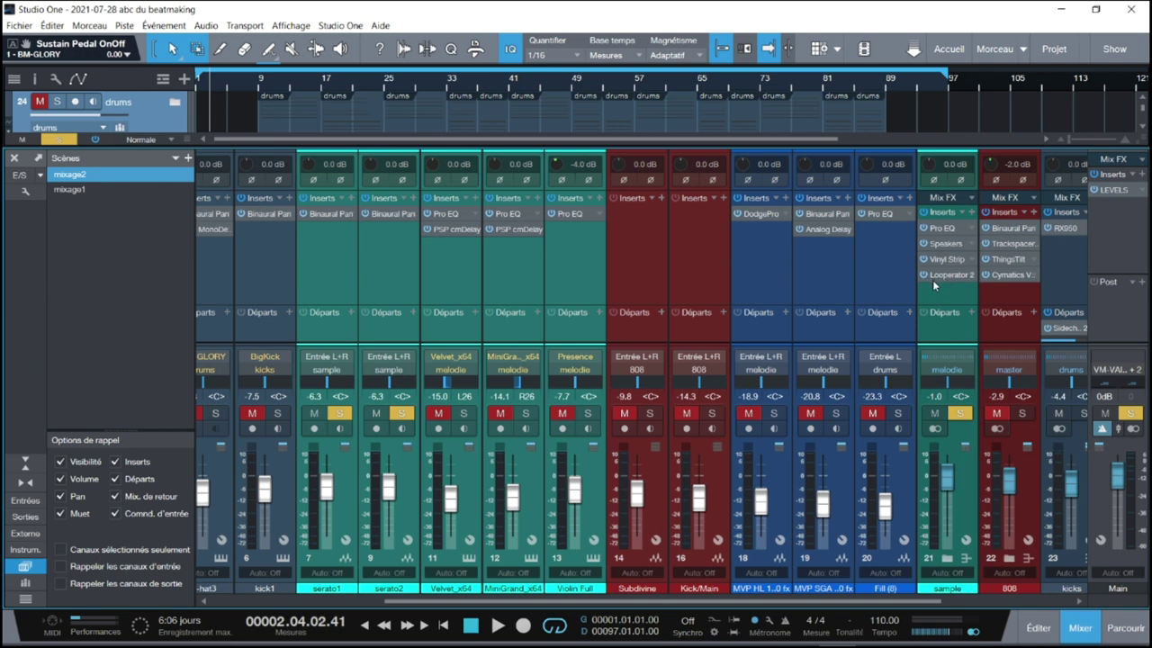
key("Home")
key("space")
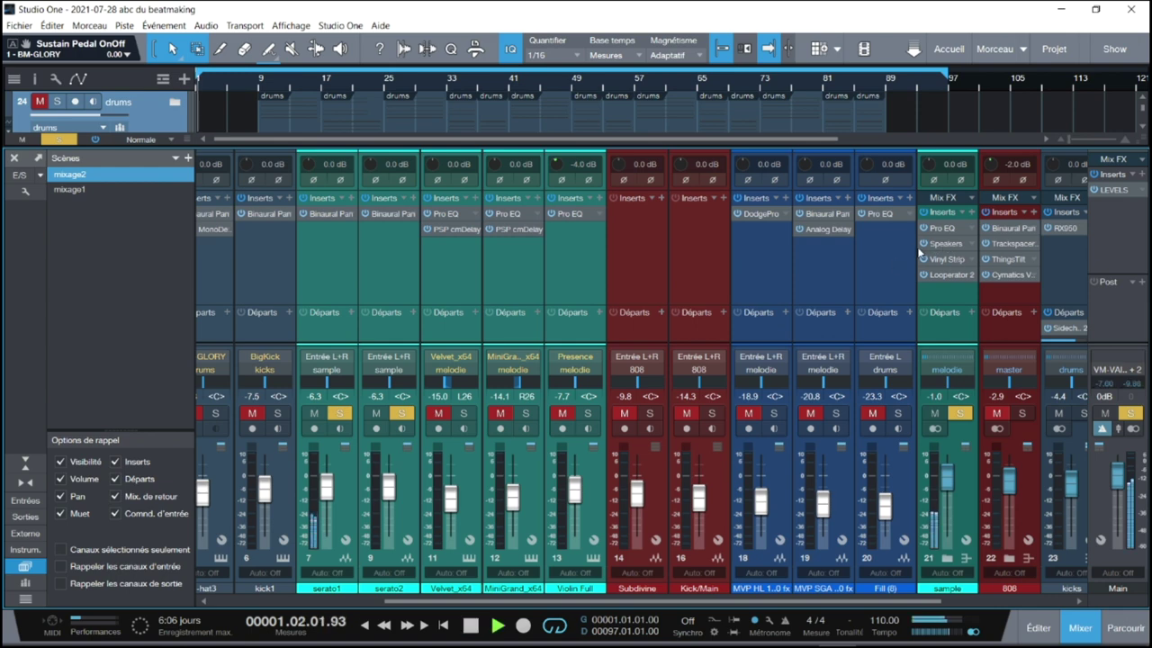
Inspect the Pro EQ on the sample bus and audition the sound with the EQ bypassed and active
left_click(943, 232)
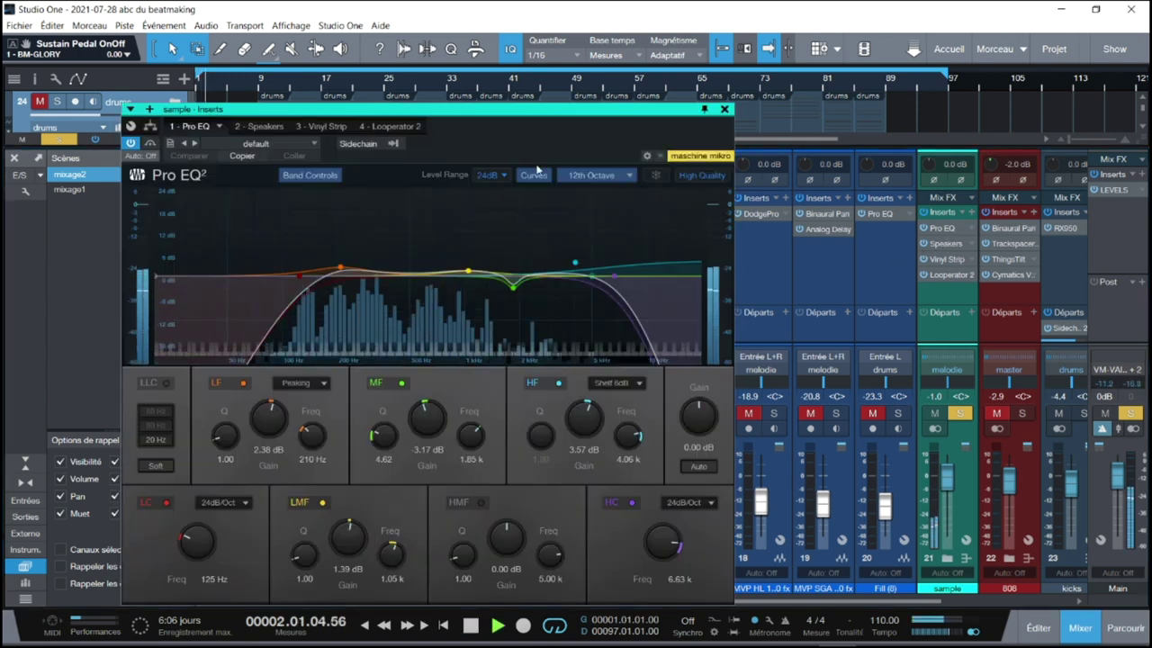
left_click_drag(493, 112, 424, 45)
key("space")
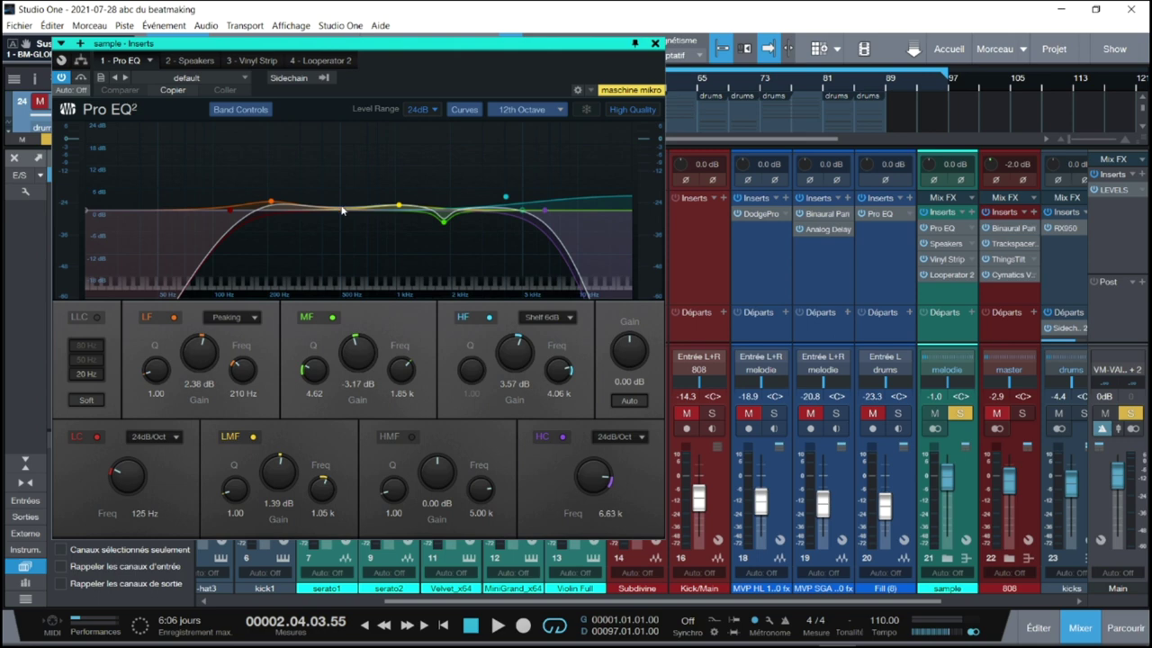
key("space")
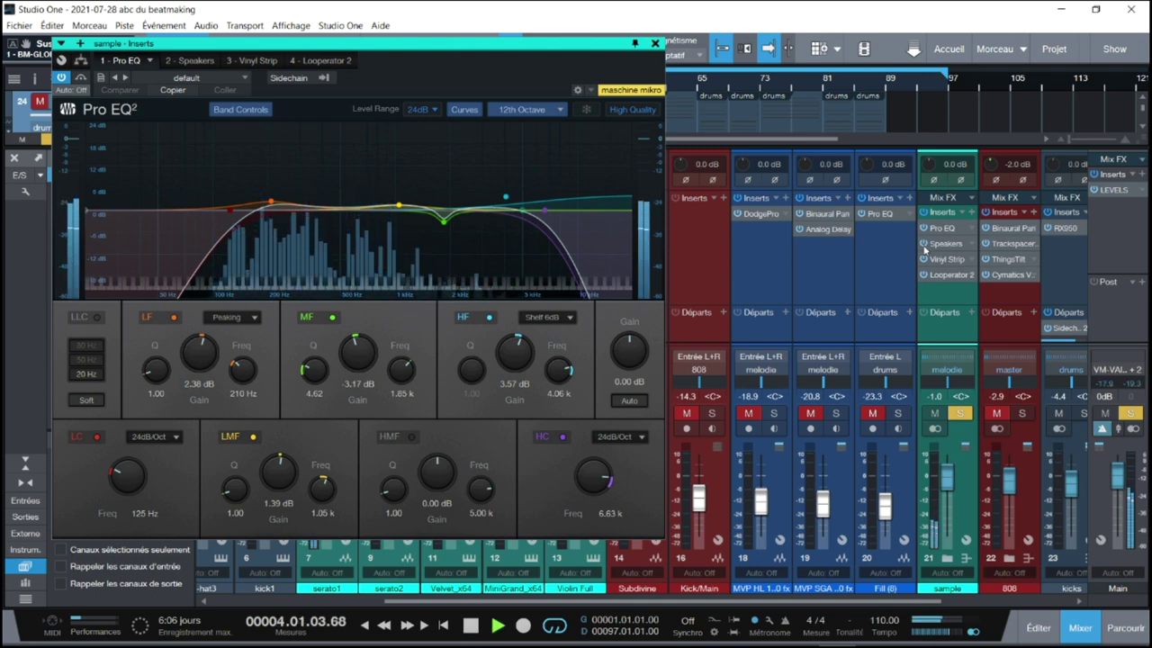
left_click(923, 231)
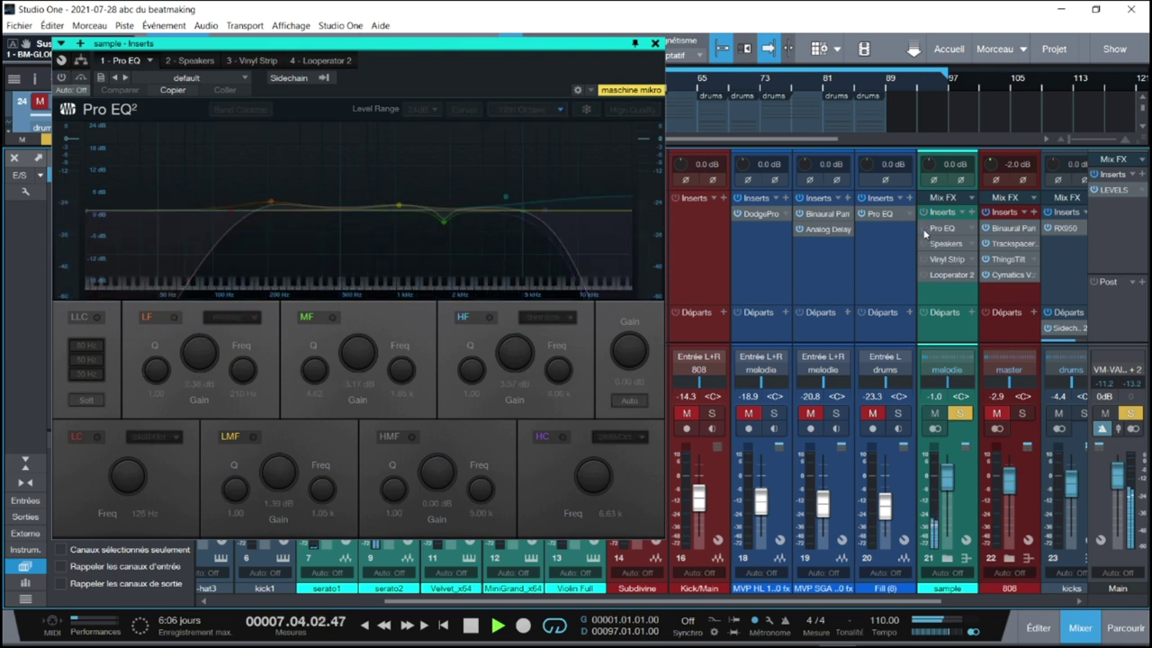
left_click(923, 230)
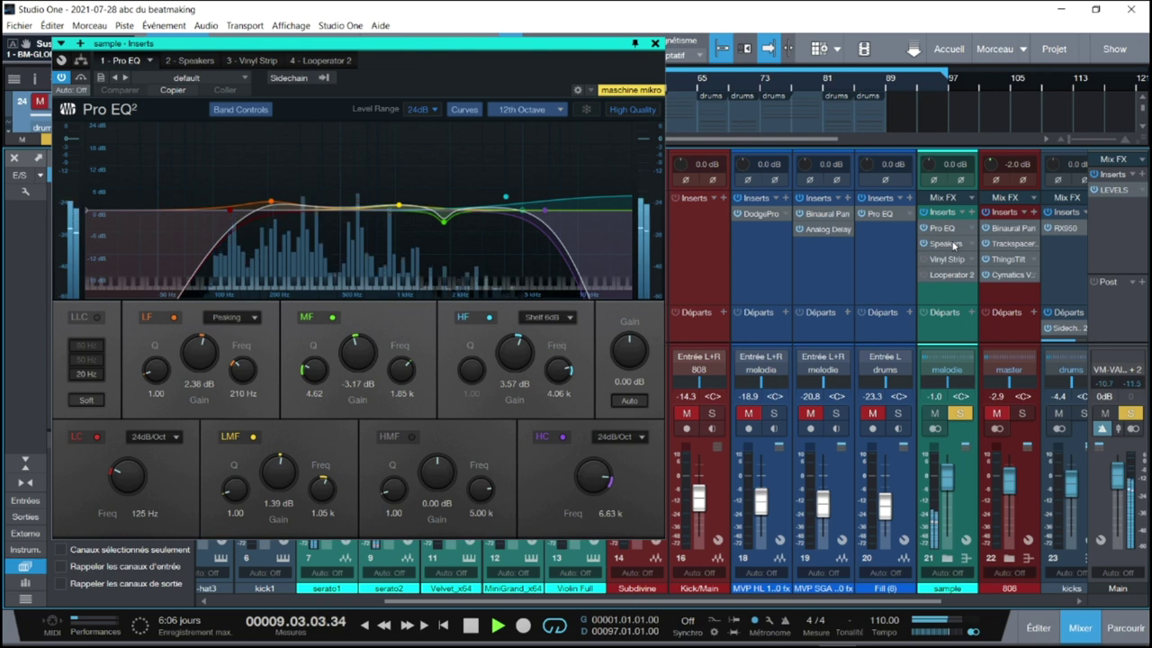
Change the sample bus's Speakers microphone to DoReMi 351 and display the EQ curves of both speaker models
left_click(946, 244)
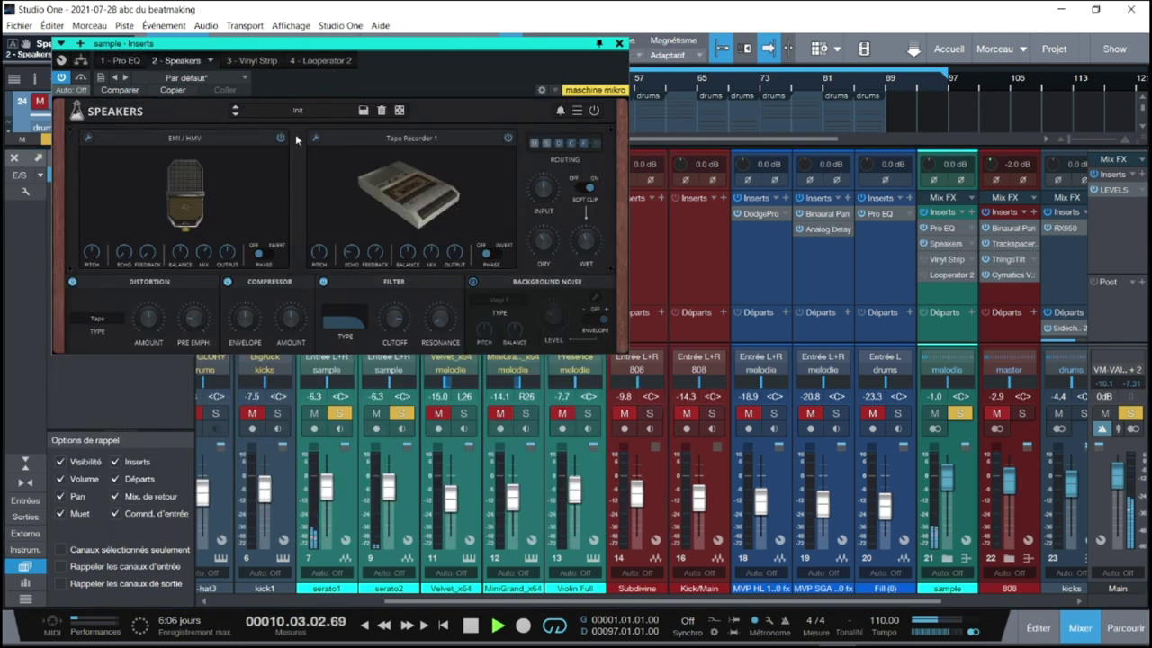
mouse_move(499, 189)
key("space")
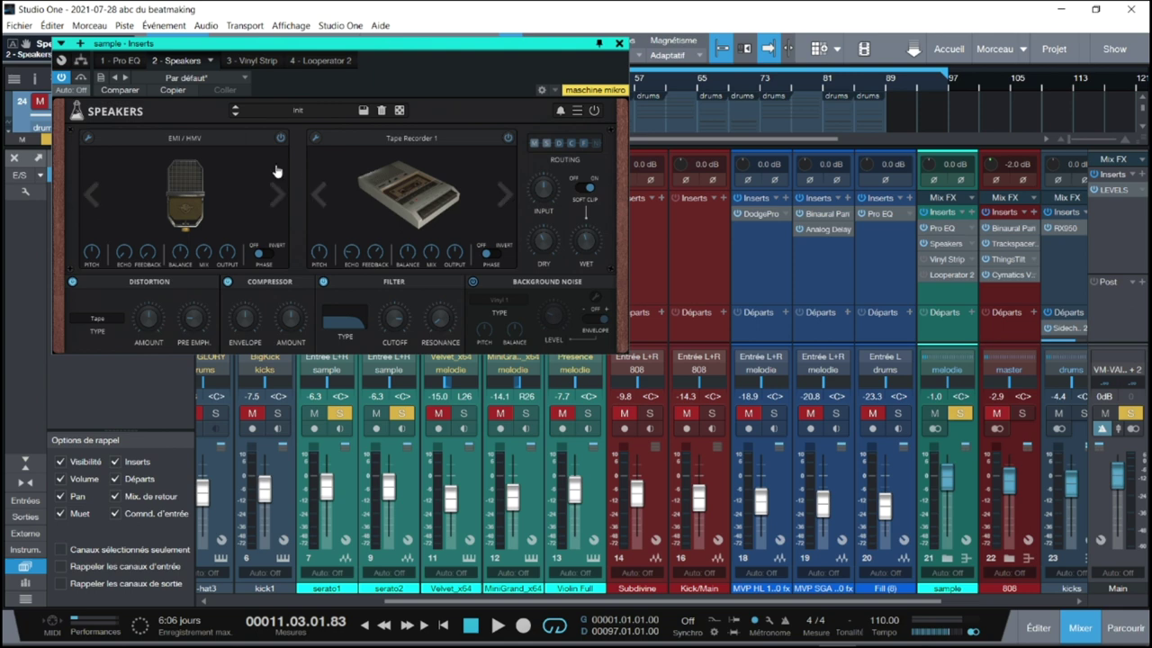
left_click(157, 171)
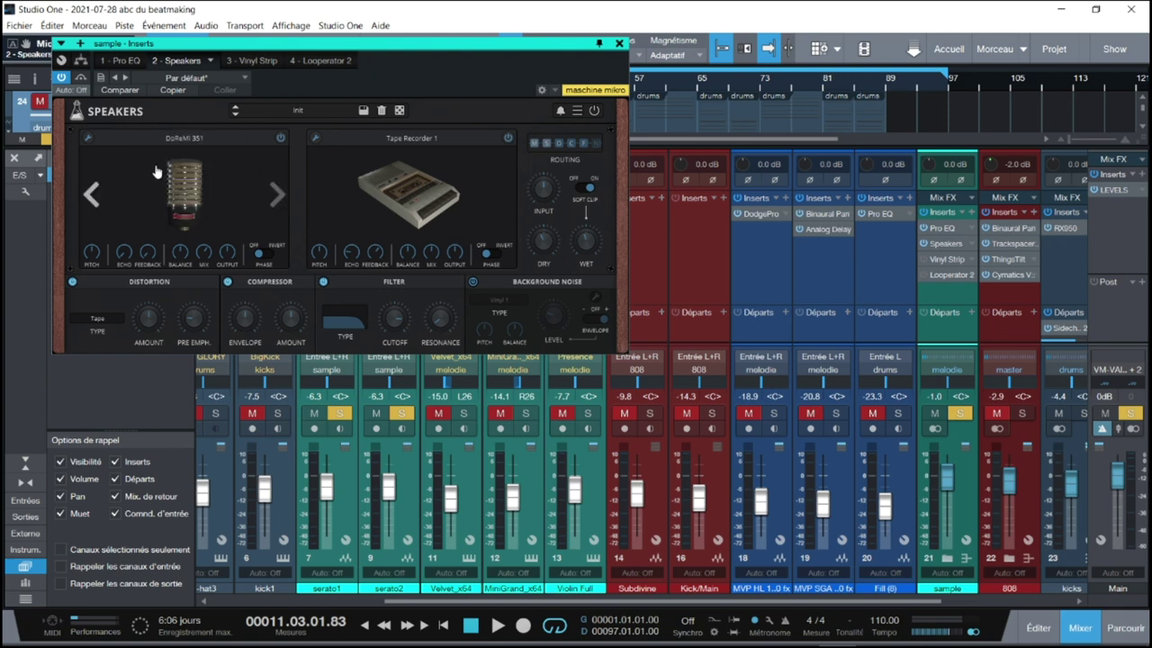
left_click(87, 137)
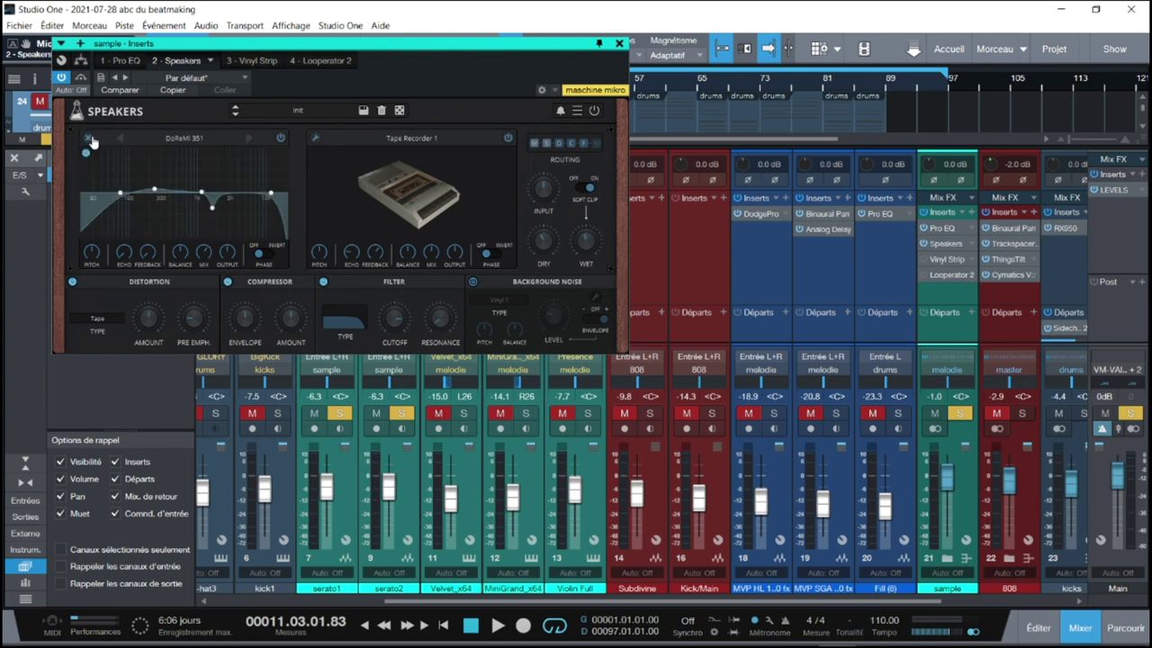
left_click(315, 138)
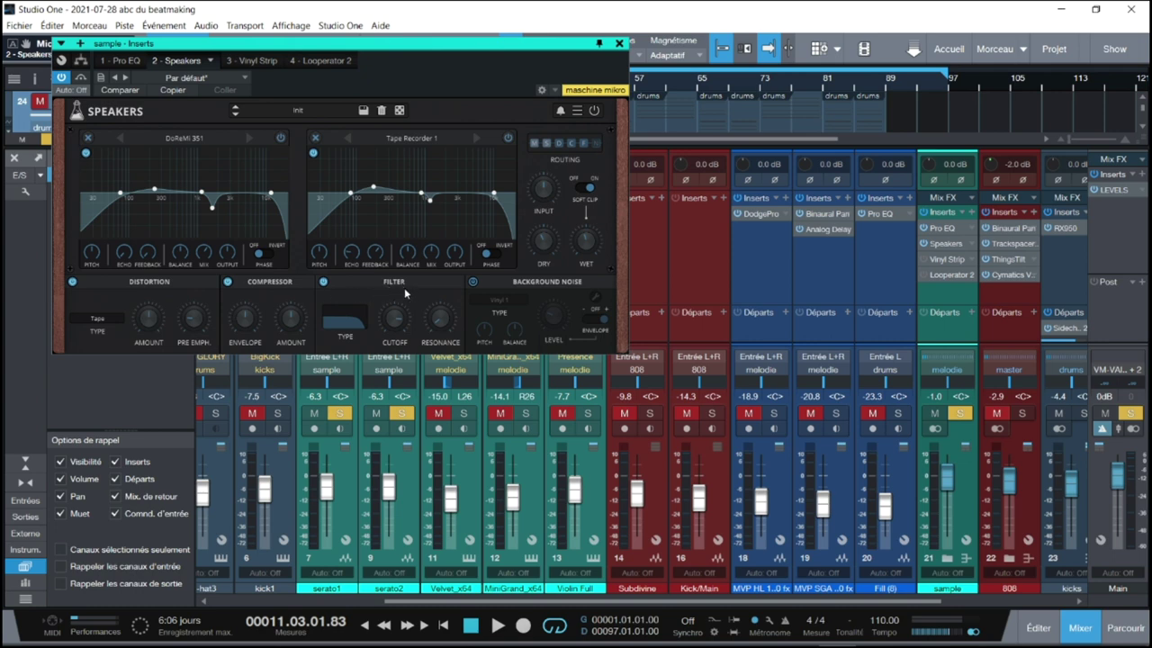
Open Vinyl Strip on the sample bus, activate it and play the song to hear its effect
left_click(940, 258)
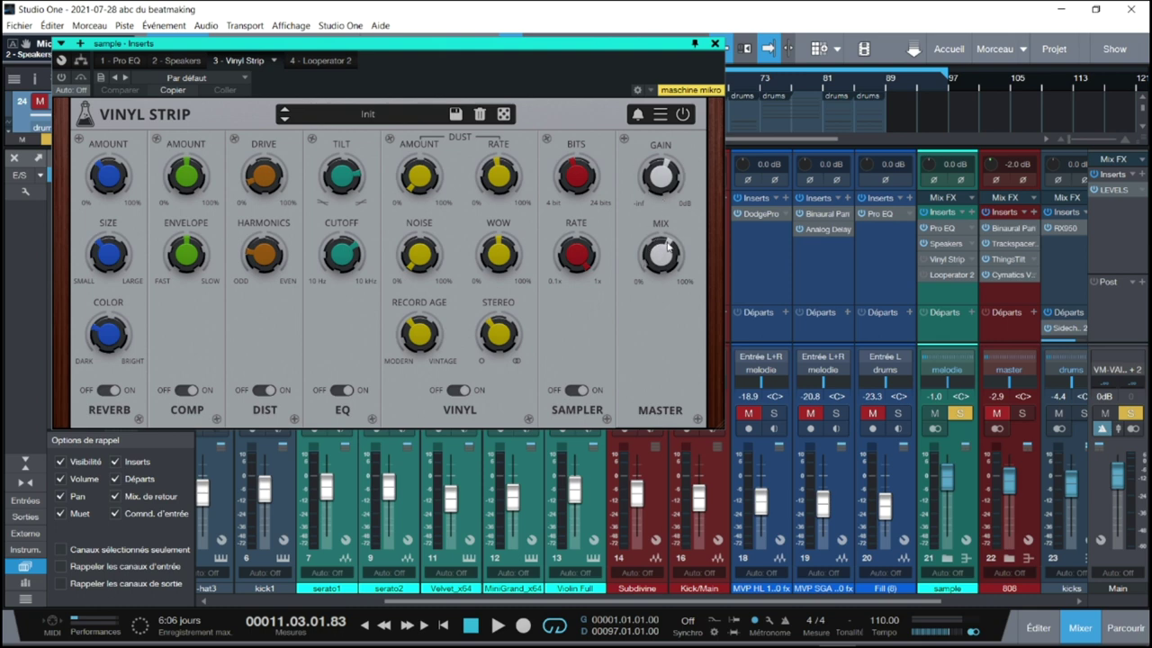
left_click(924, 260)
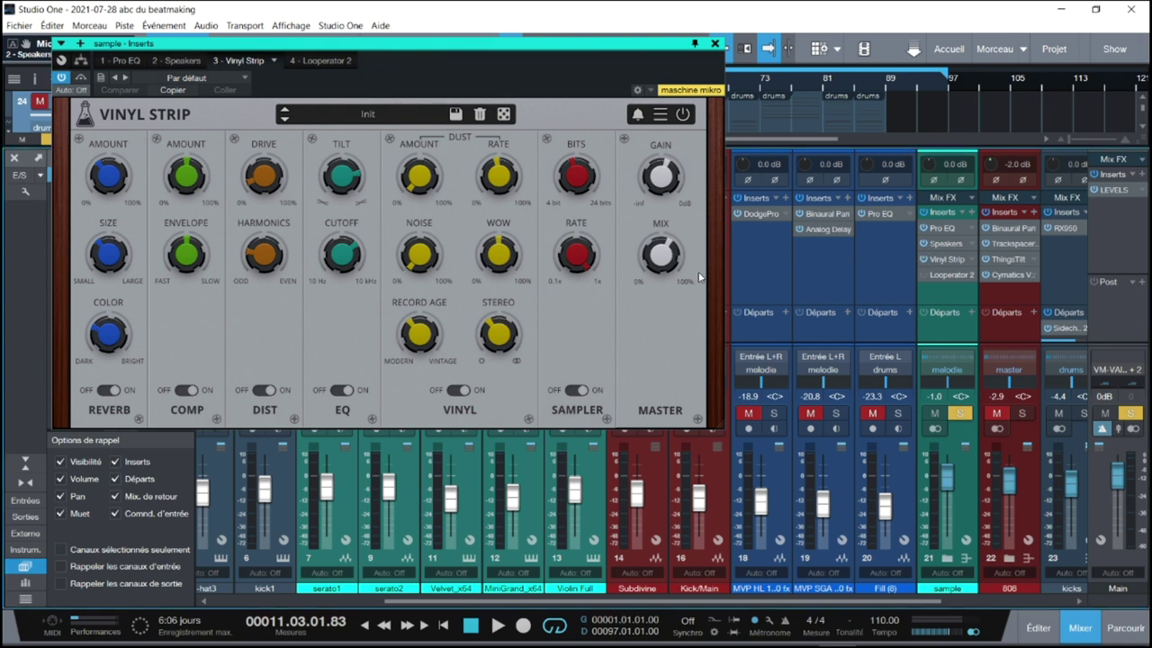
mouse_move(663, 258)
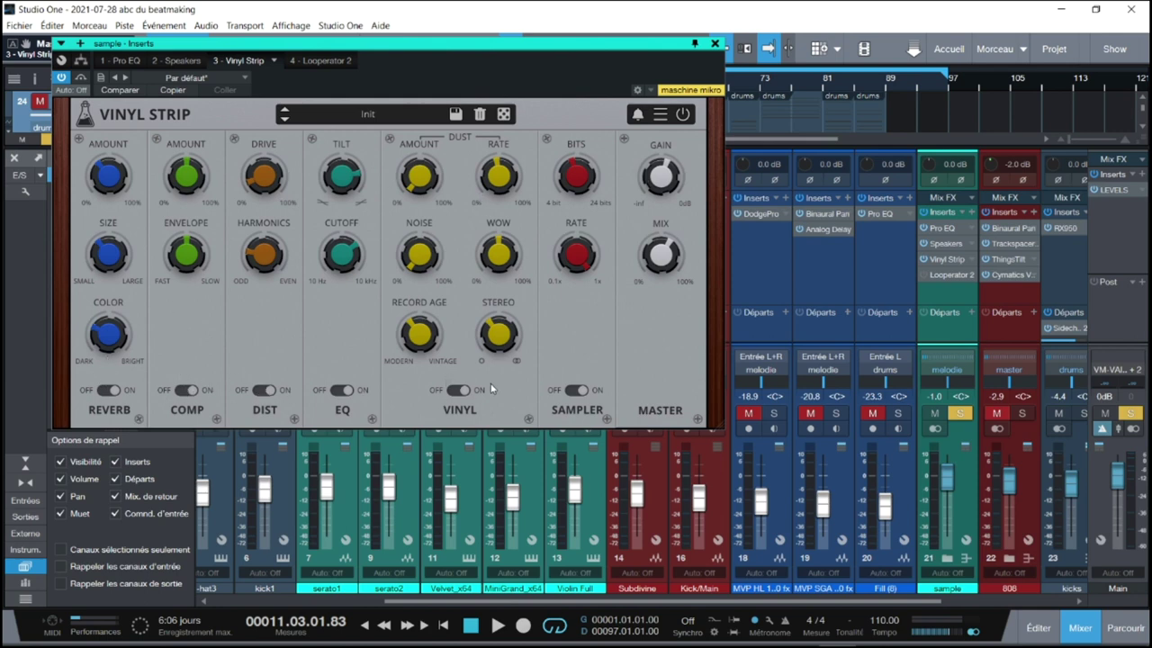
key("space")
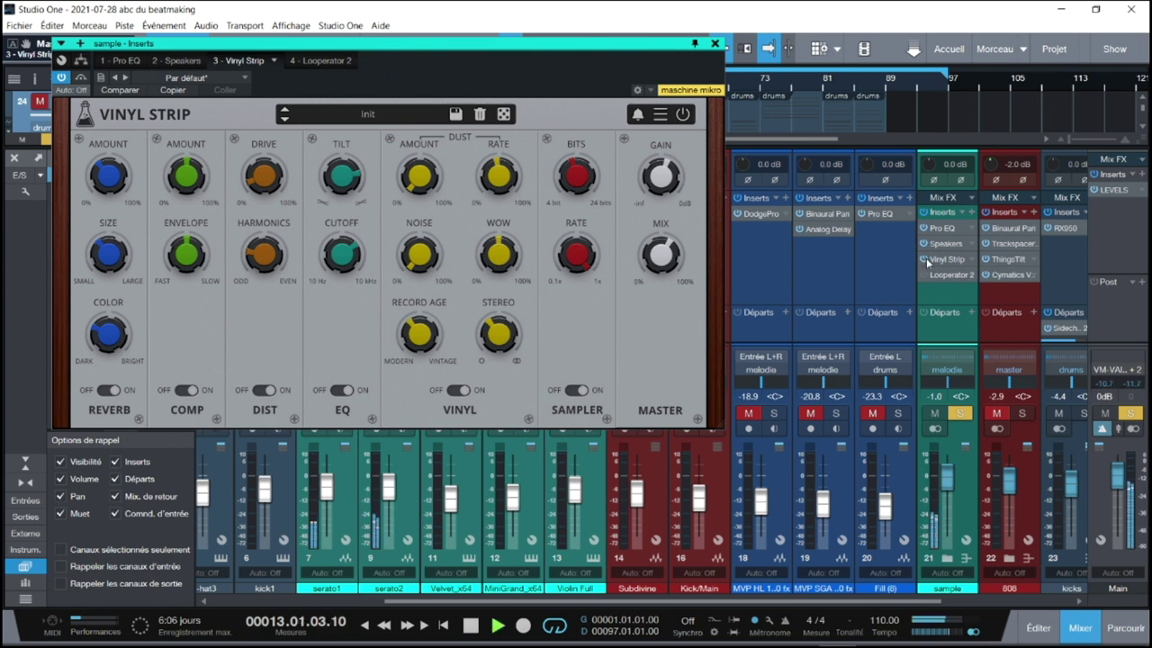
Bypass Vinyl Strip and Speakers on the sample bus to compare the sound, reactivate both and stop playback
left_click(925, 259)
left_click(927, 244)
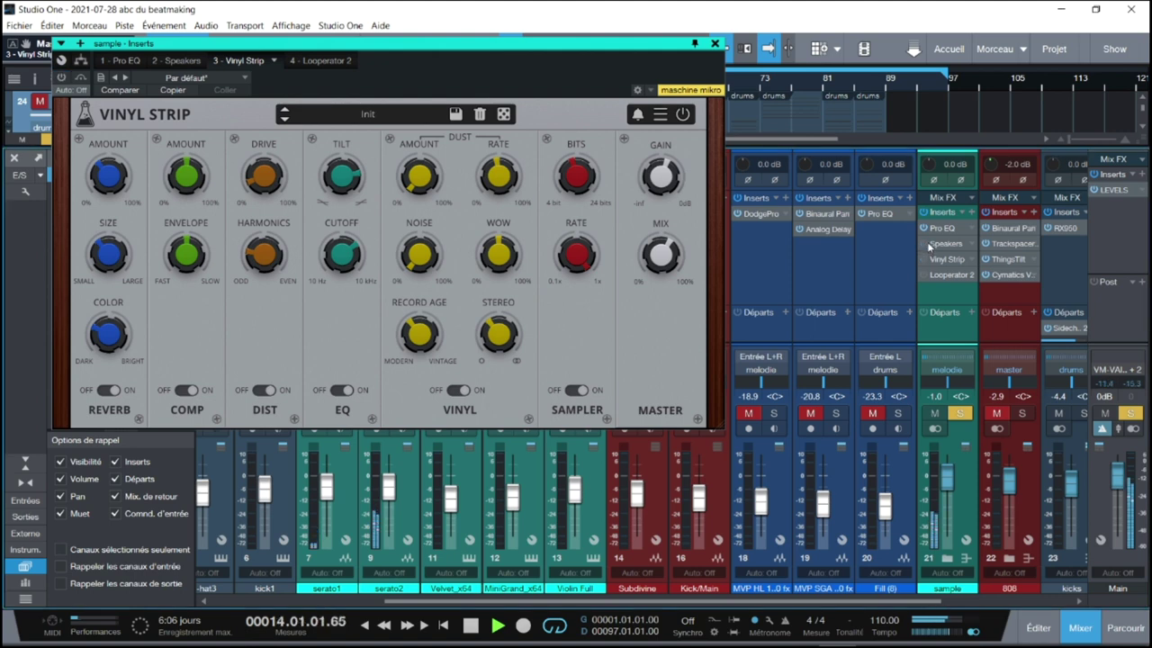
left_click(924, 243)
left_click(923, 258)
key("space")
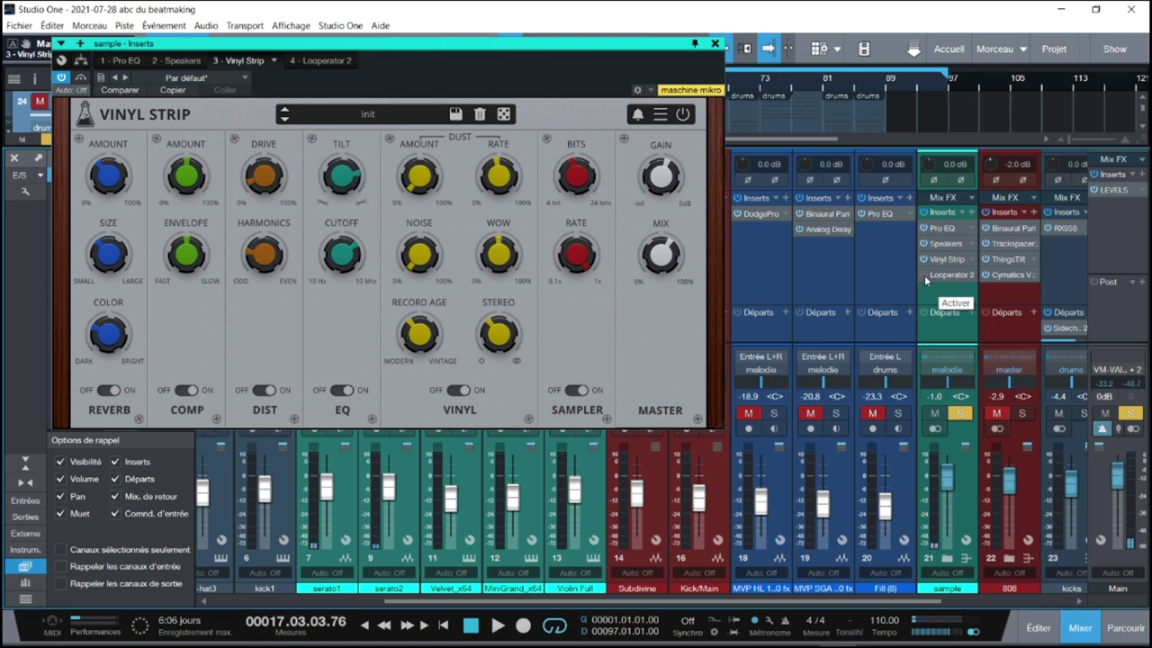
Activate Looperator 2 on the sample bus and audition its step pattern during playback
left_click(924, 276)
key("space")
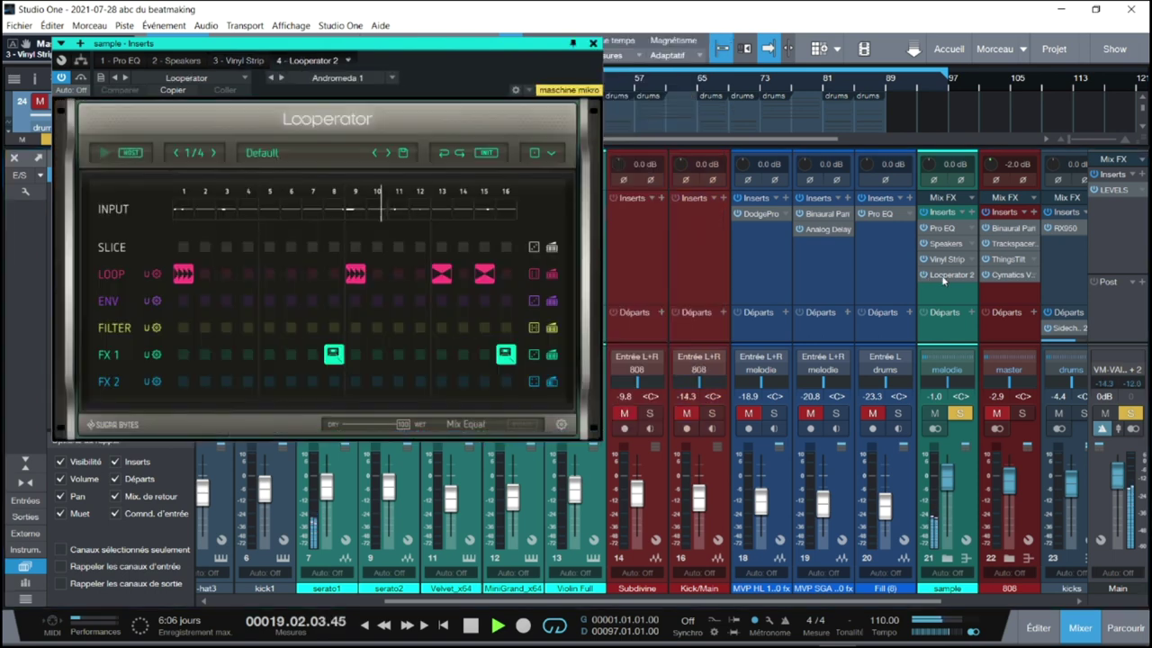
left_click(925, 278)
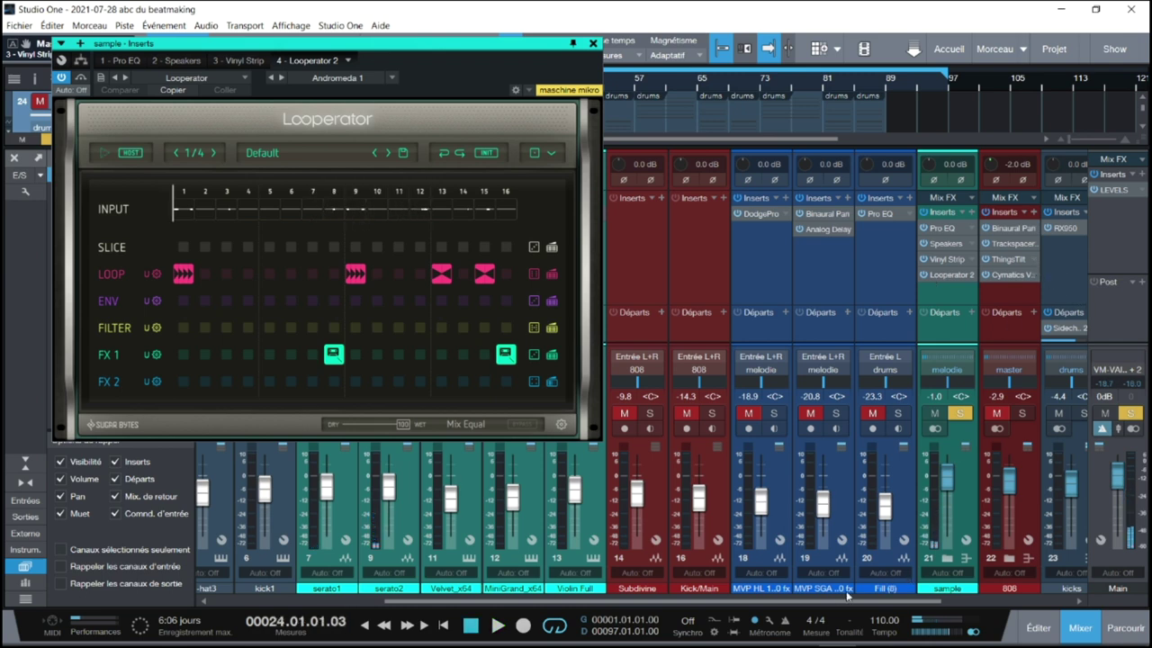
Check the sidechain source of the melodie bus Compressor and audition the ducking with the kicks bus added to the solo
left_click_drag(757, 606, 911, 600)
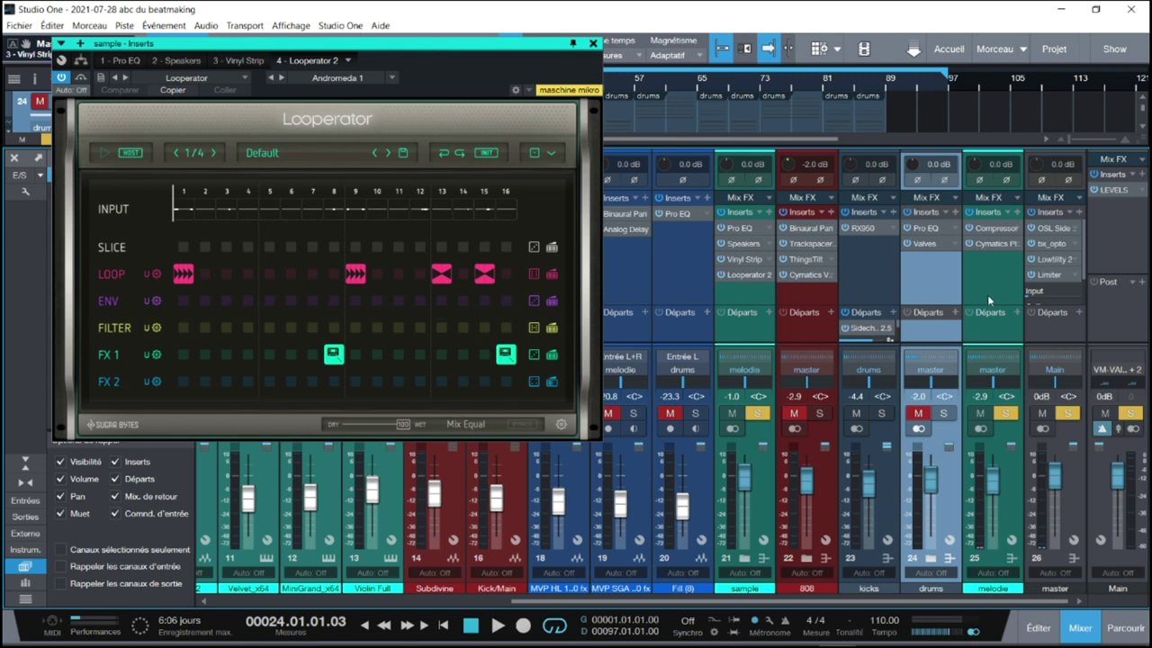
left_click(989, 230)
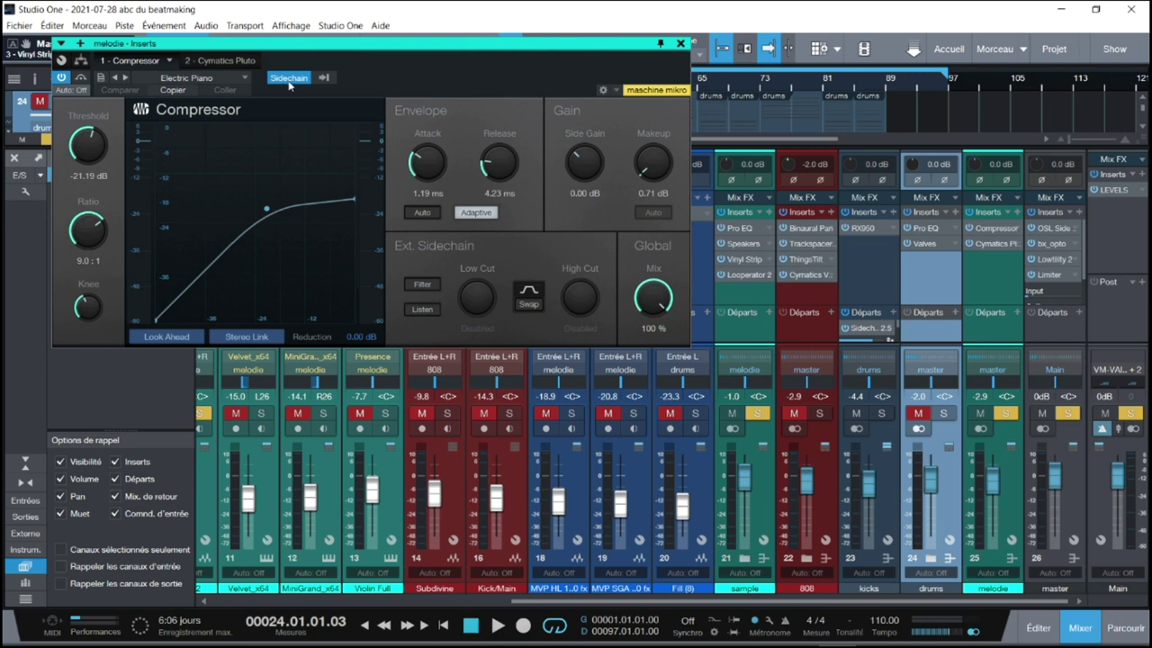
left_click(323, 78)
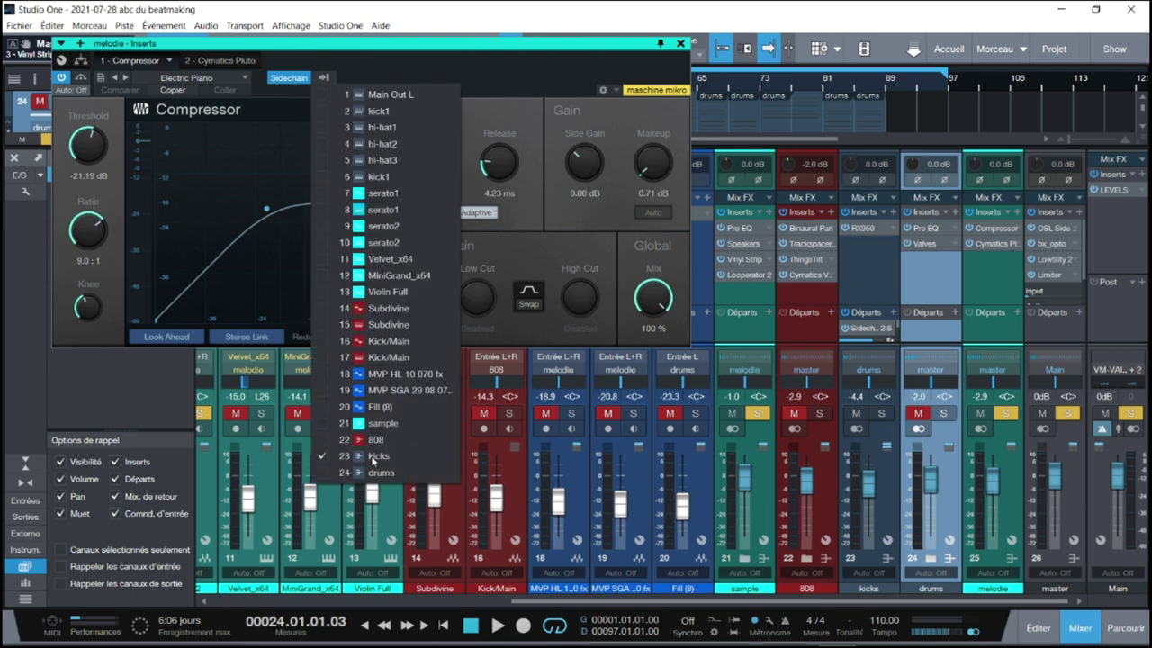
left_click(534, 65)
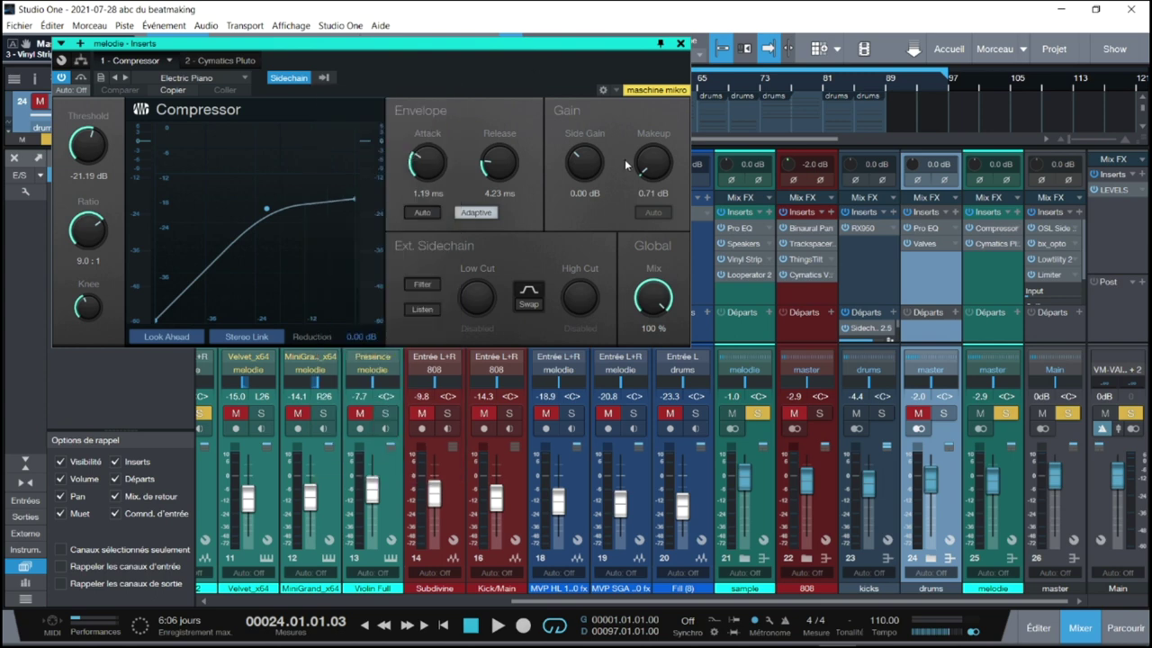
left_click(882, 415)
key("space")
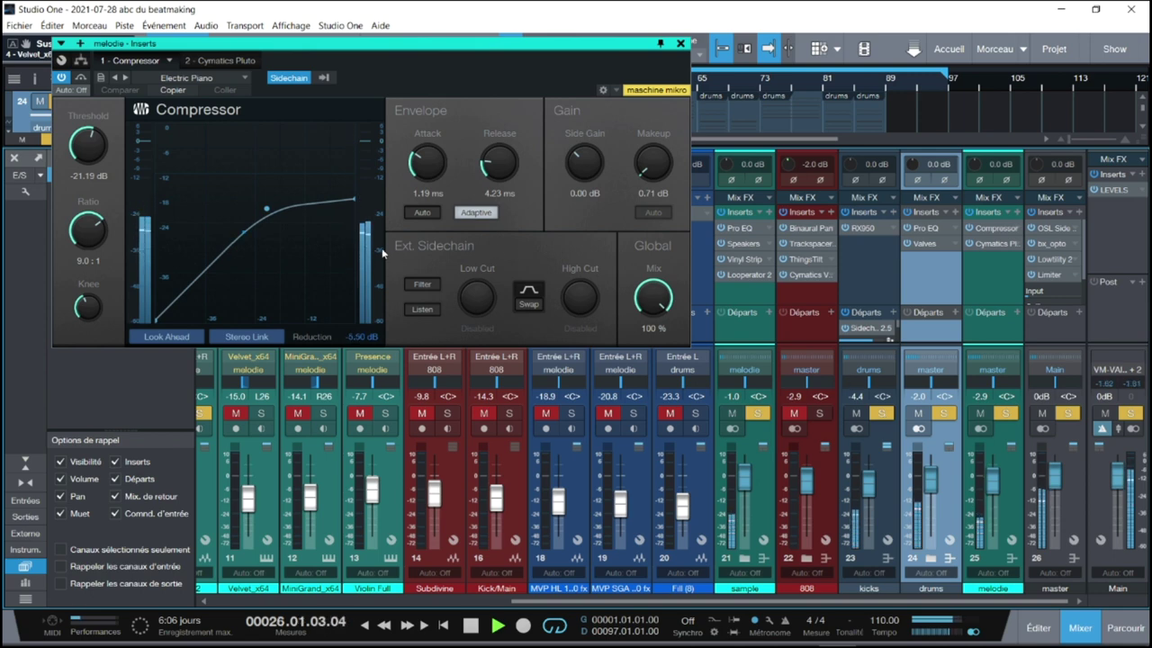
Stop playback and examine the effect modules of Cymatics Pluto on the melodie bus, ending on the moon module
key("space")
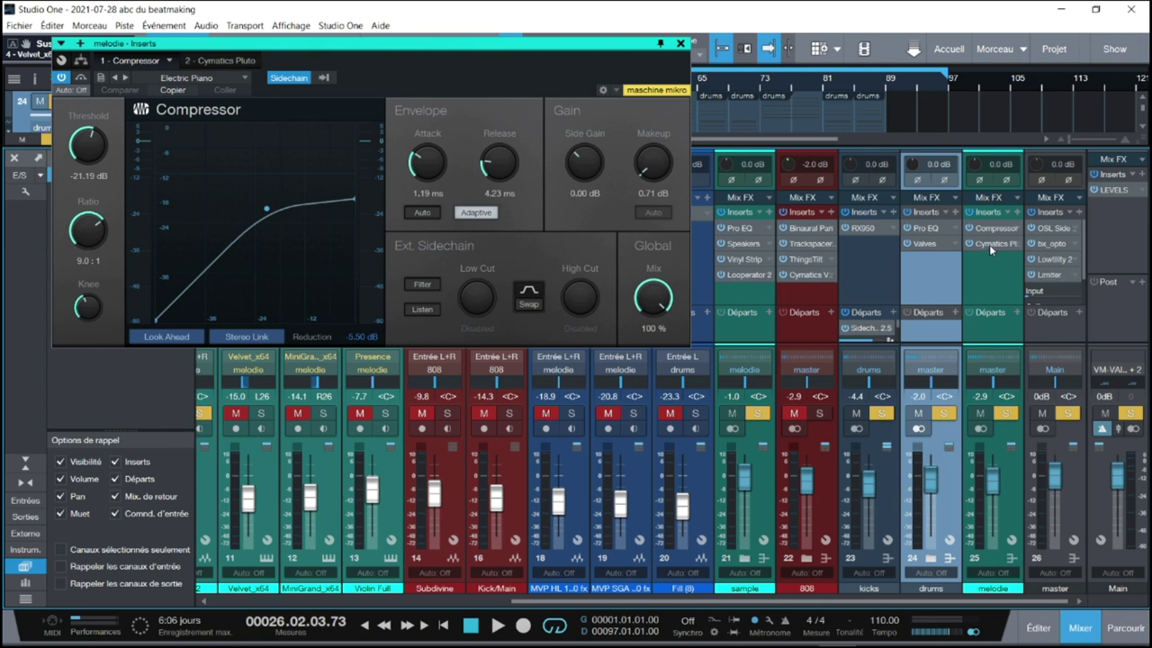
left_click(217, 60)
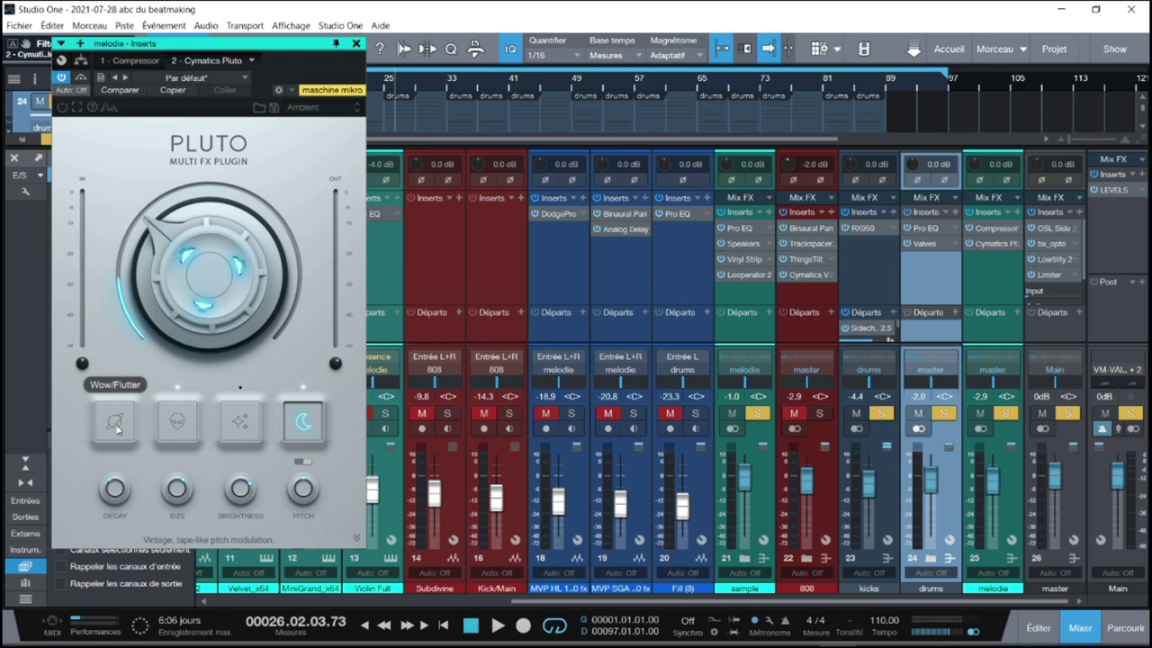
left_click(180, 425)
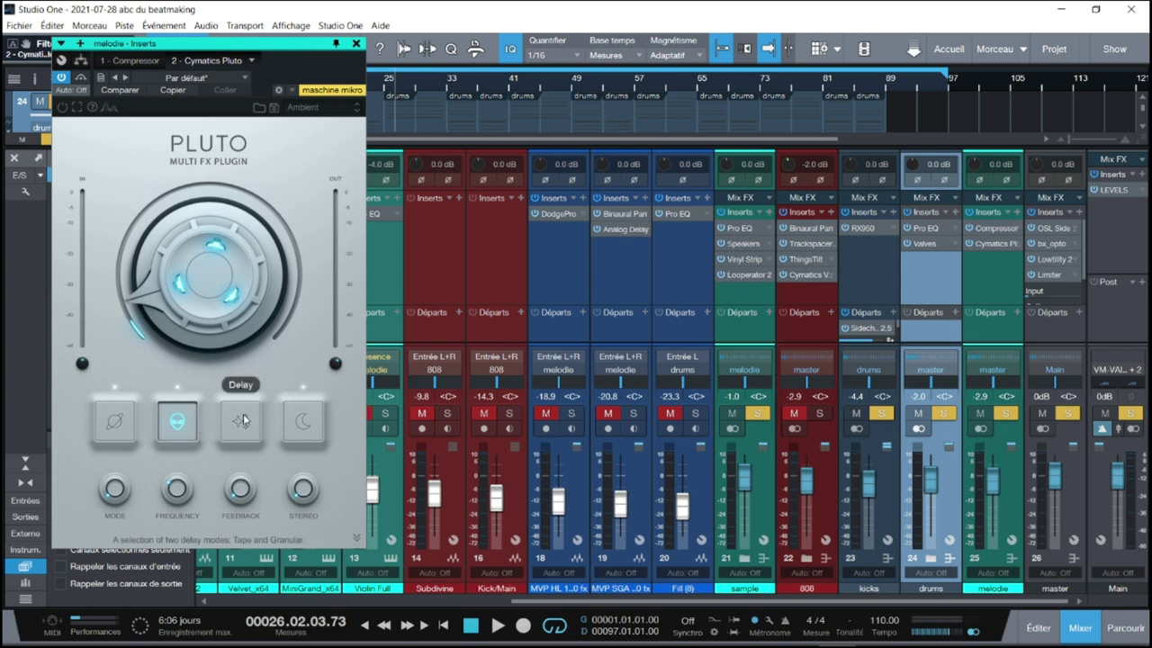
left_click(313, 418)
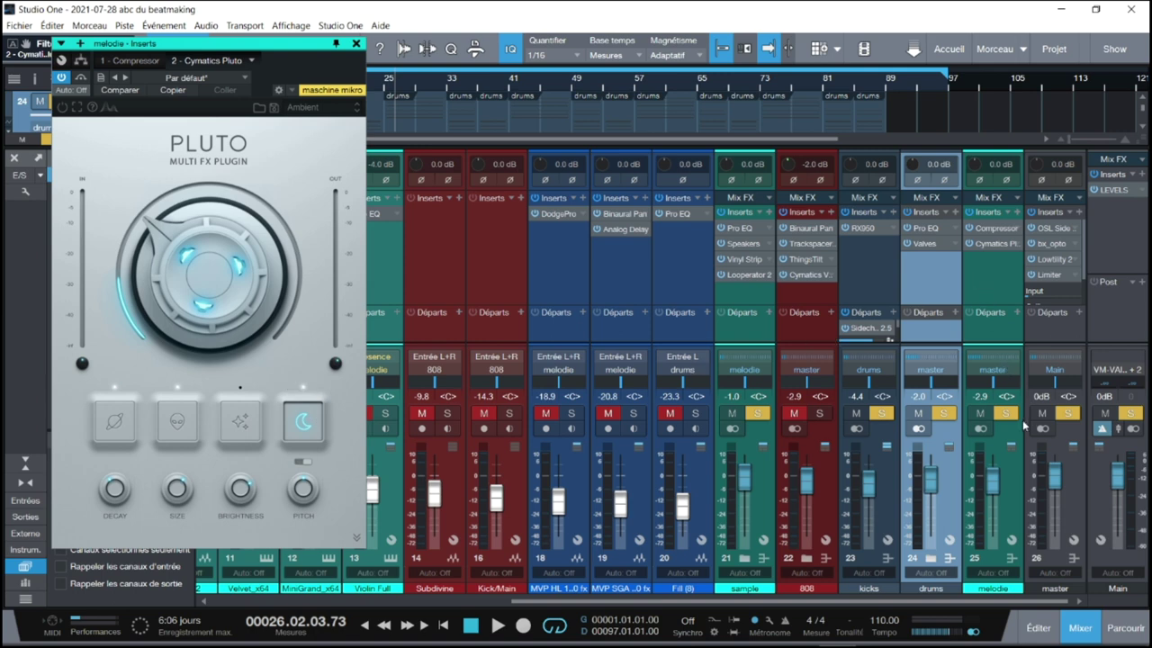
Audition Cymatics Pluto on the melodie bus during playback with the kicks bus taken out of the solo, and stop
key("space")
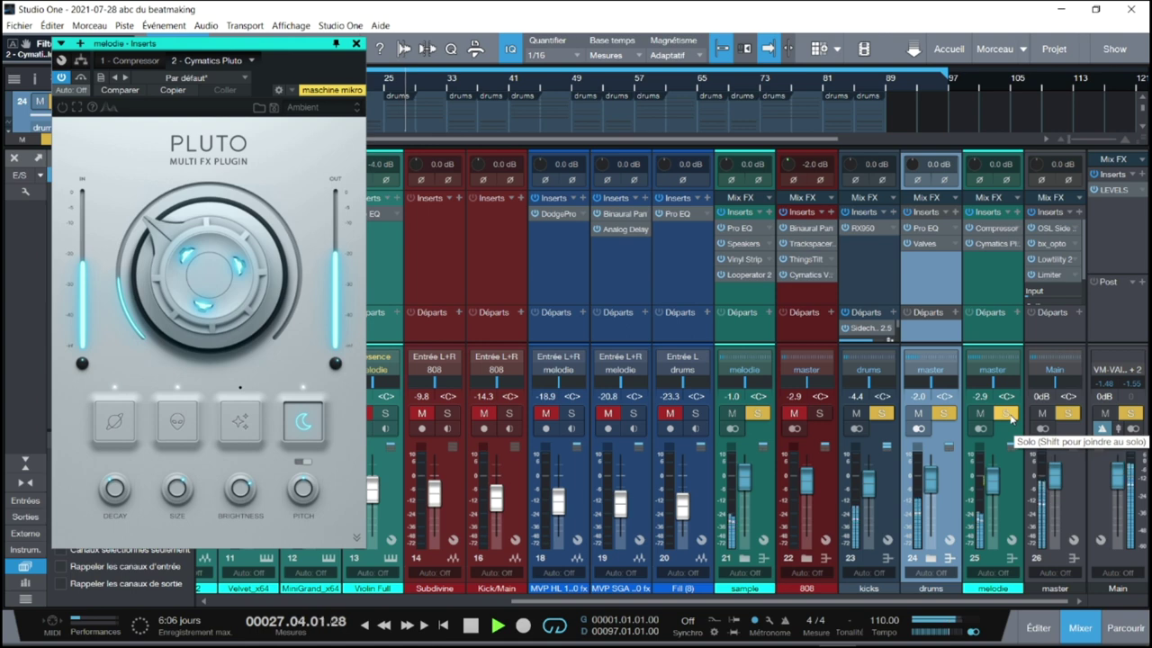
left_click(882, 413)
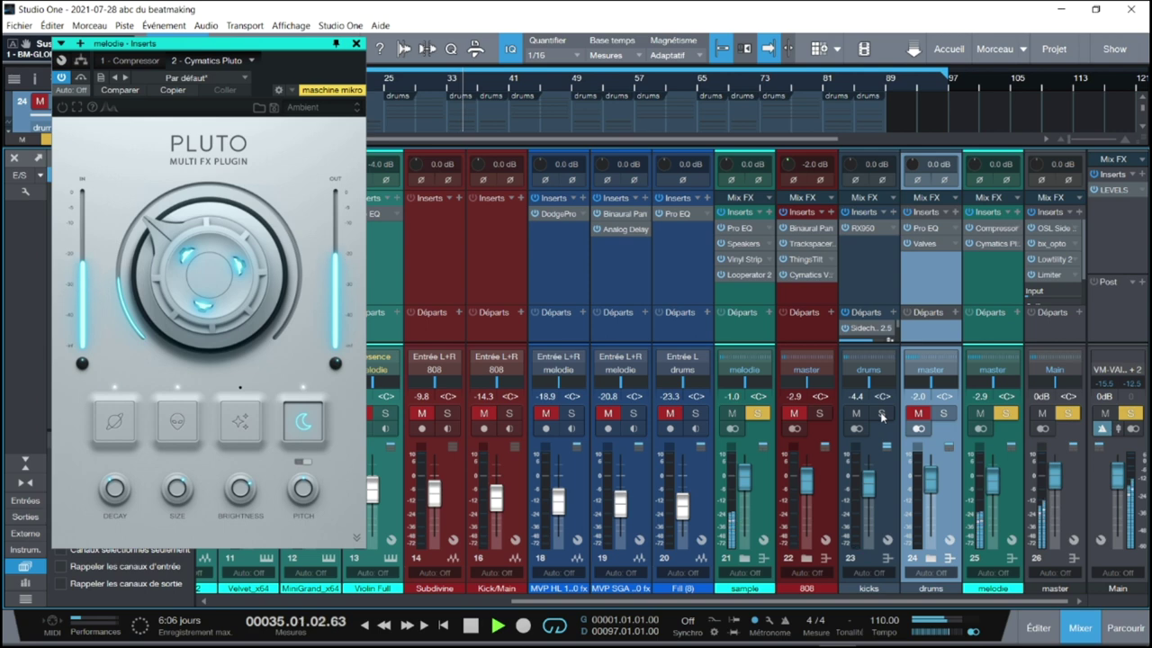
key("space")
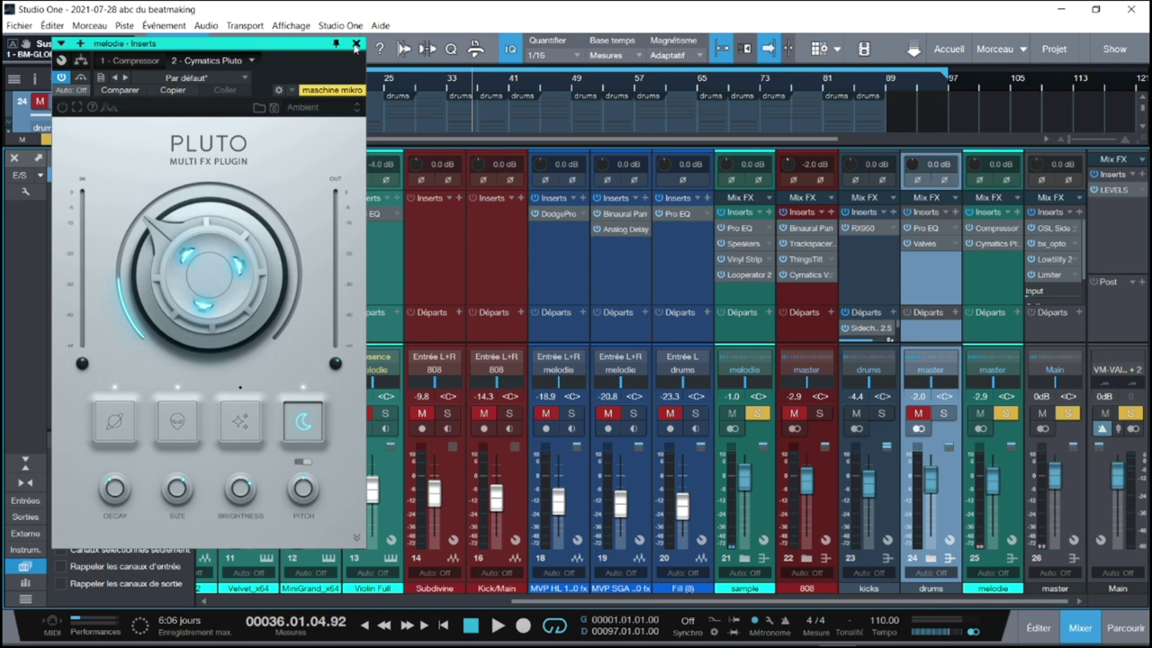
Select the 808 bus, clear the active solos, solo only the 808 bus and start playback
left_click(796, 297)
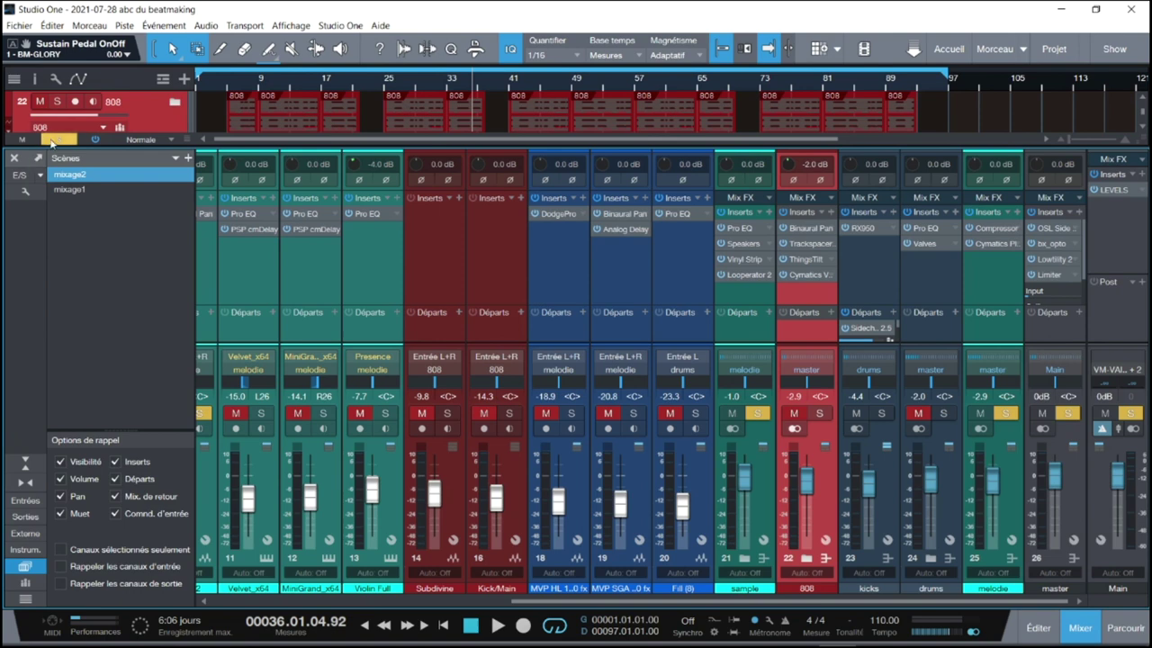
left_click(55, 139)
left_click(820, 419)
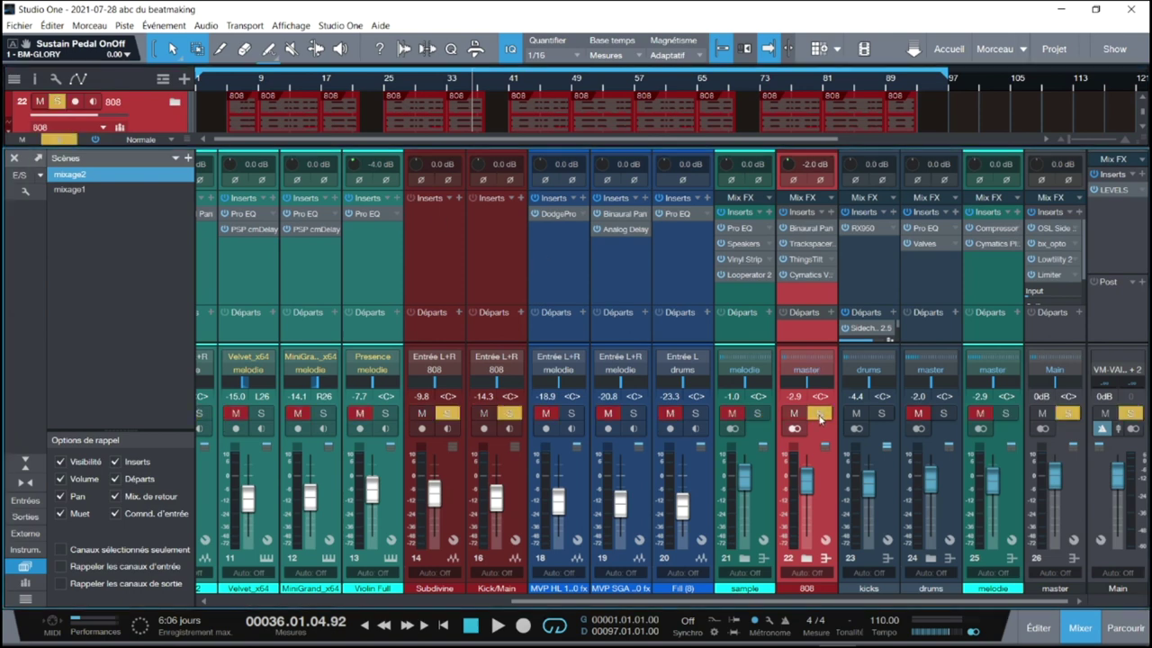
key("space")
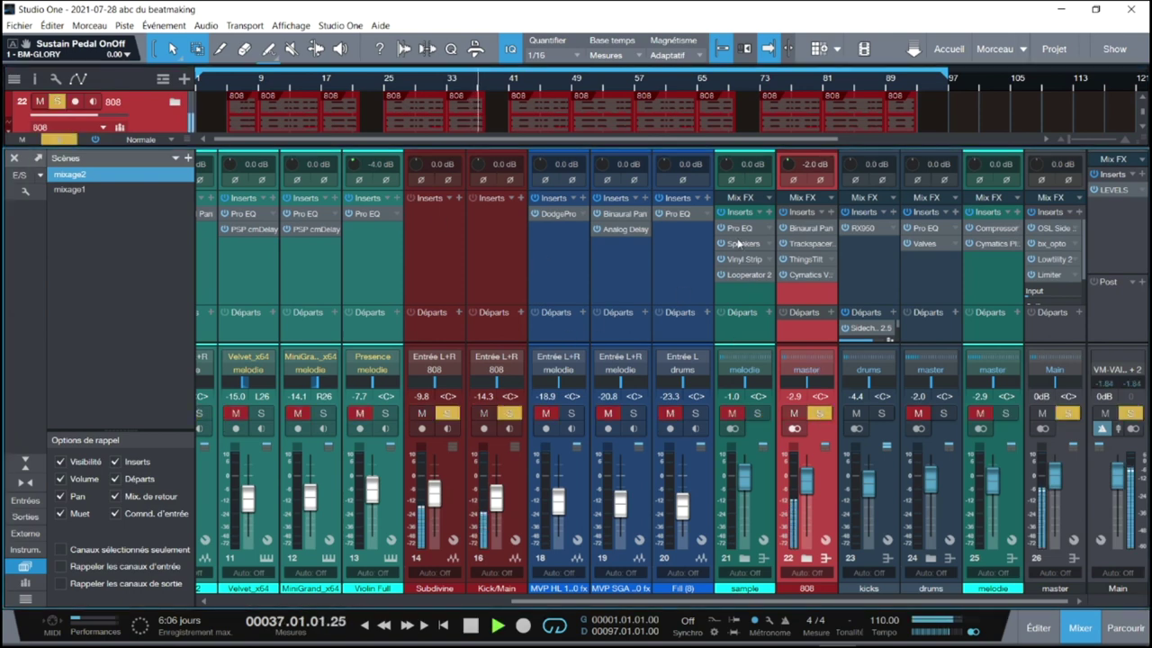
Bypass all inserts on the 808 bus to compare the sound, reactivate them and stop playback
left_click(784, 214)
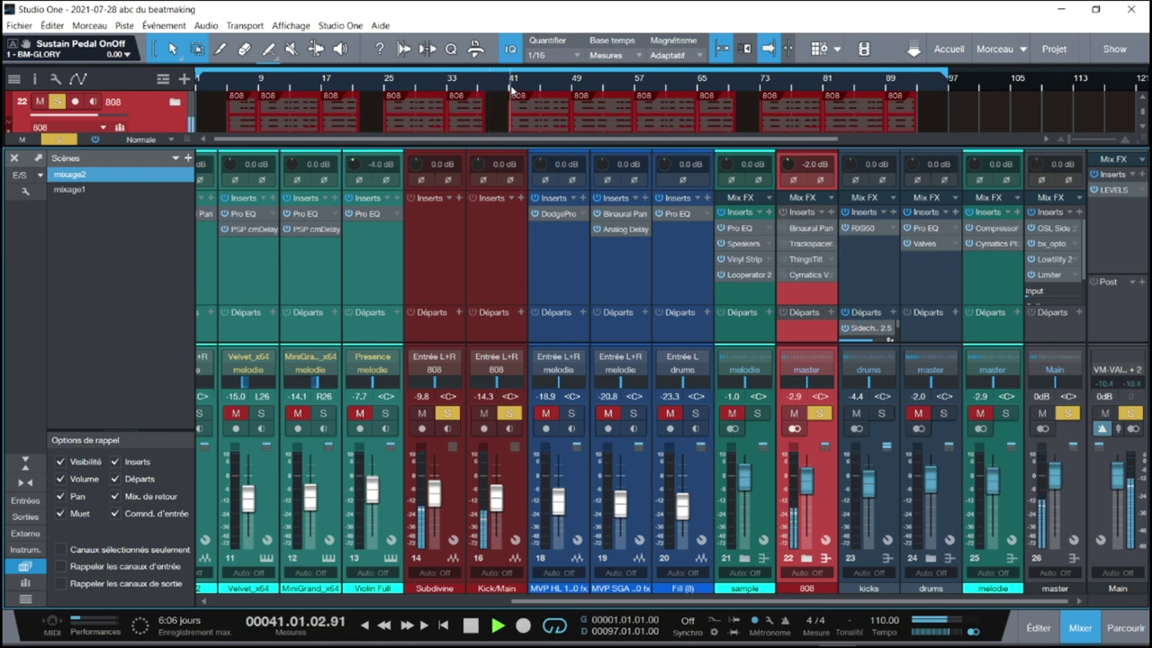
left_click(783, 214)
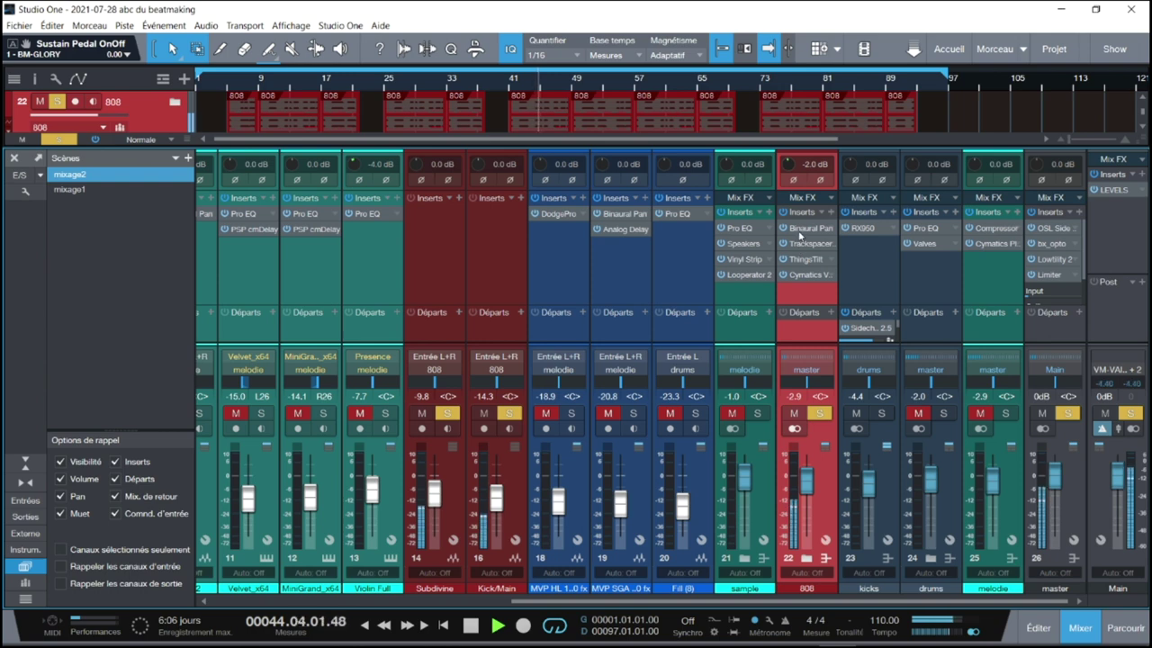
key("space")
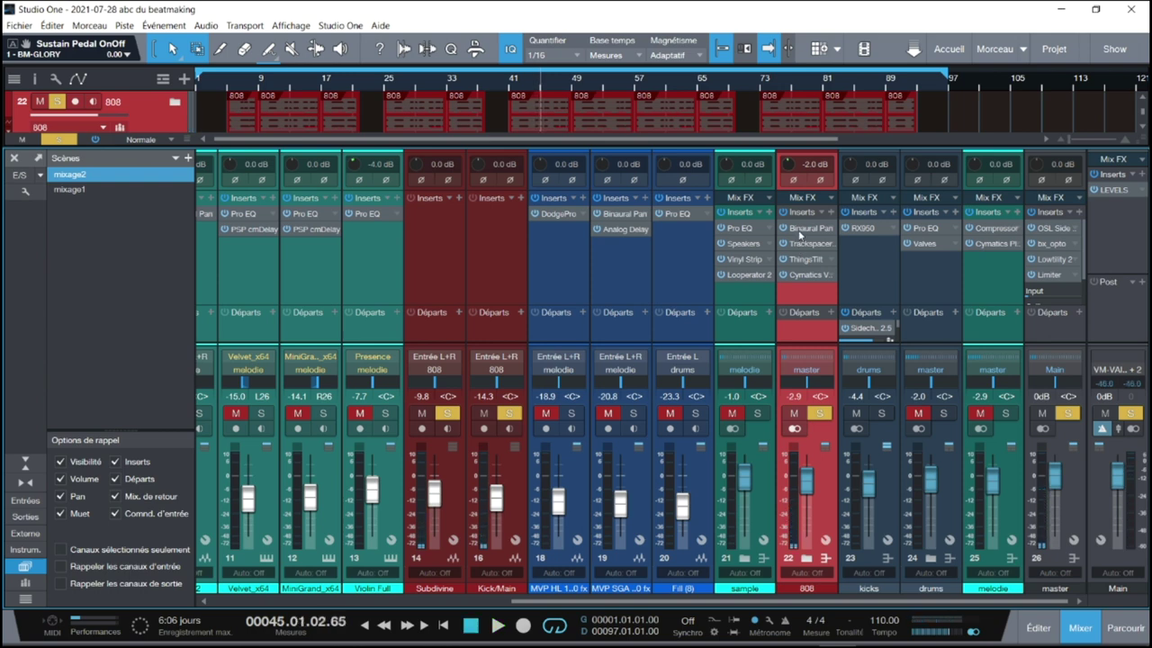
Inspect Binaural Pan on the 808 bus, close it and open Trackspacer 2.5
left_click(799, 233)
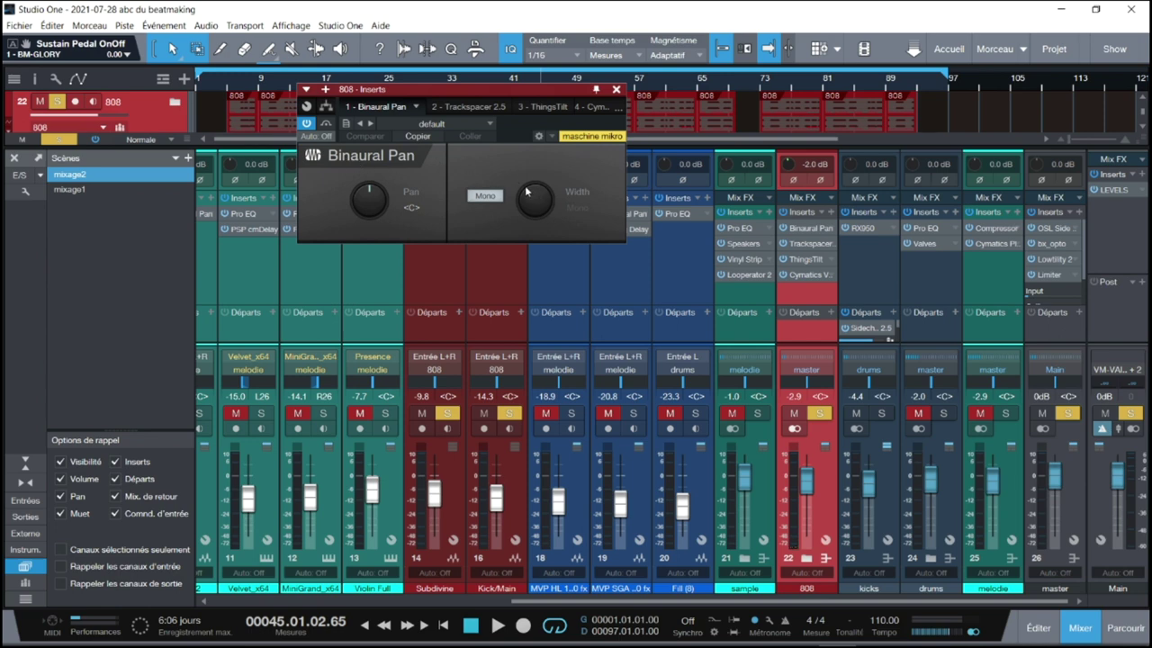
left_click(616, 90)
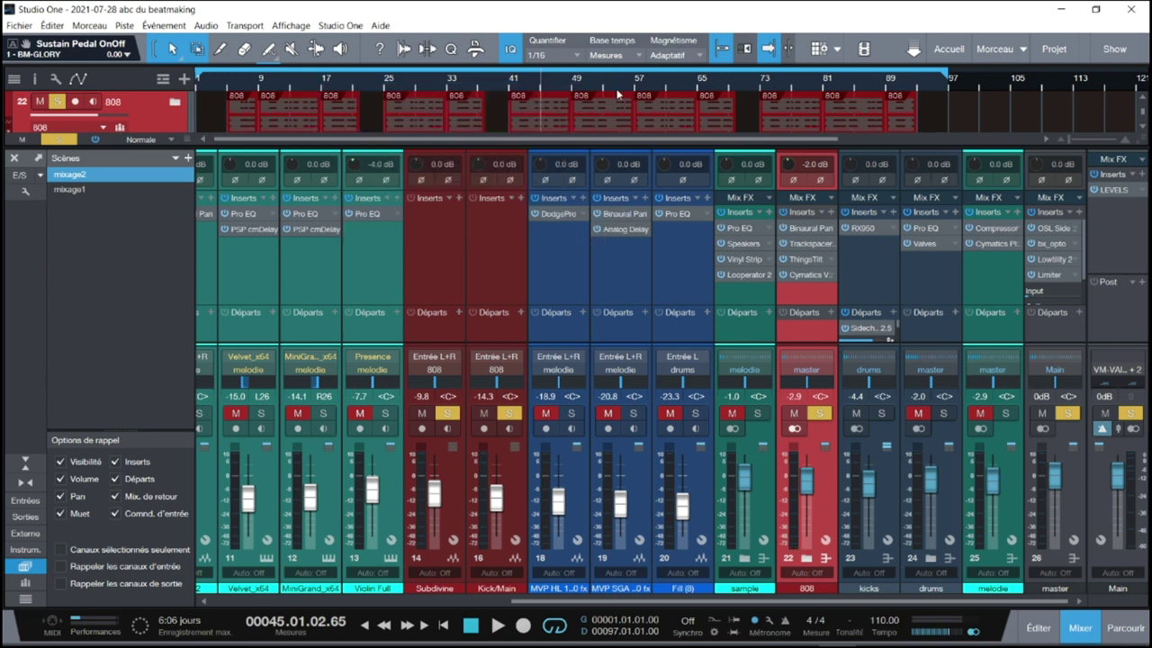
left_click(807, 245)
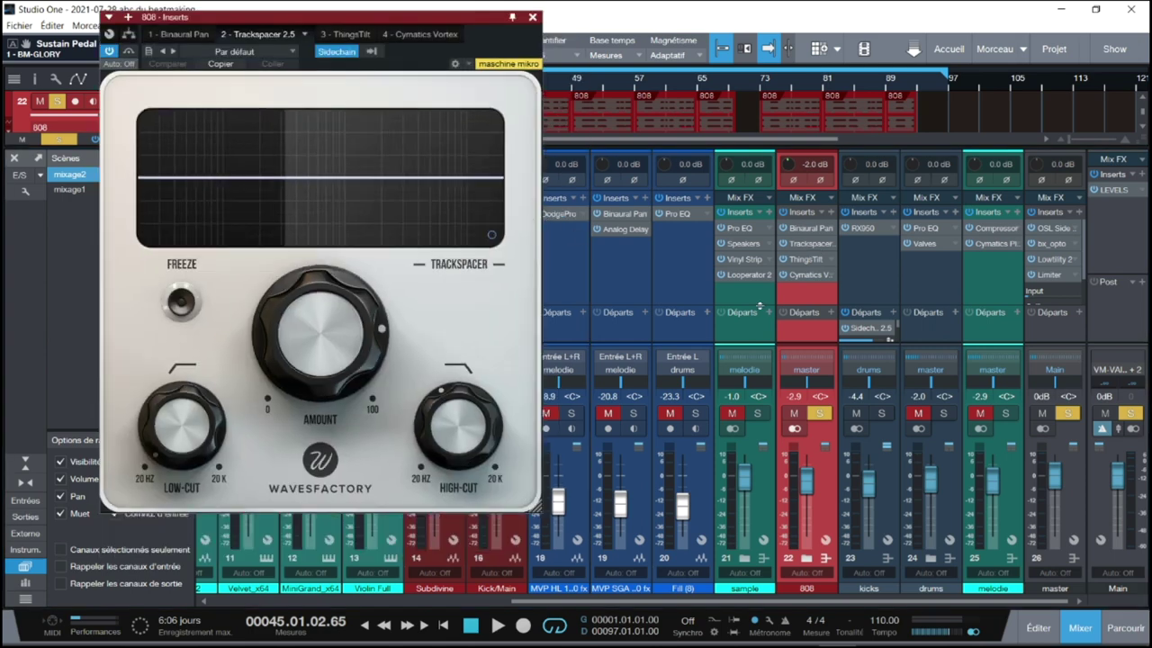
Add the kicks bus to the 808 solo and audition Trackspacer's sidechain ducking in a short playback
left_click(887, 414)
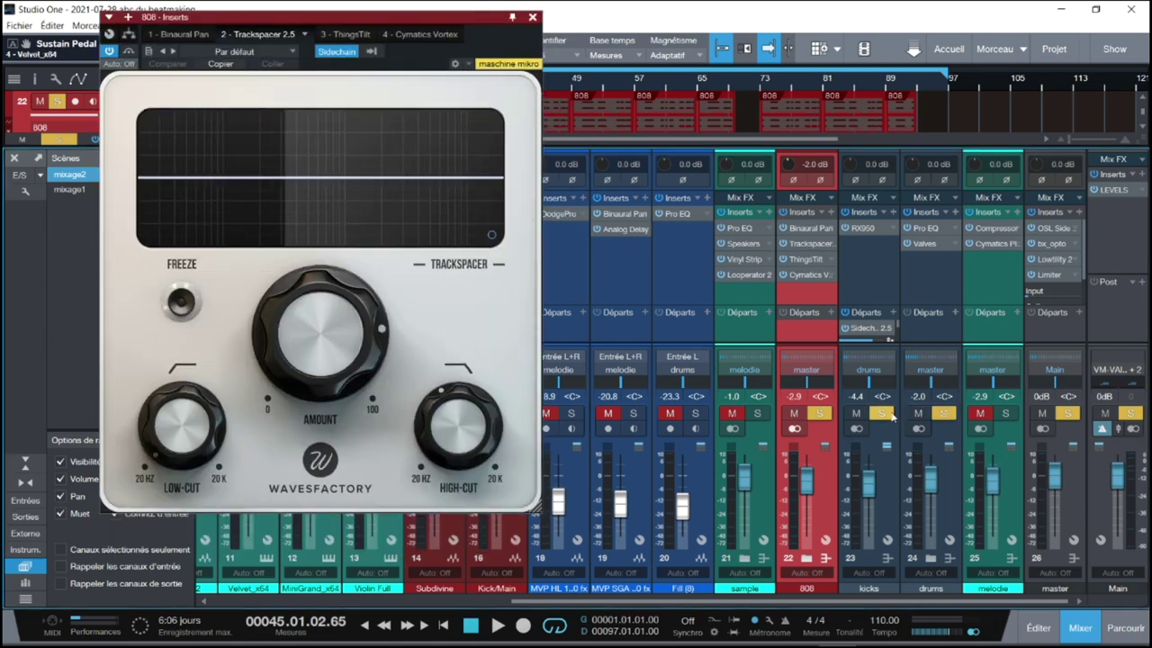
key("space")
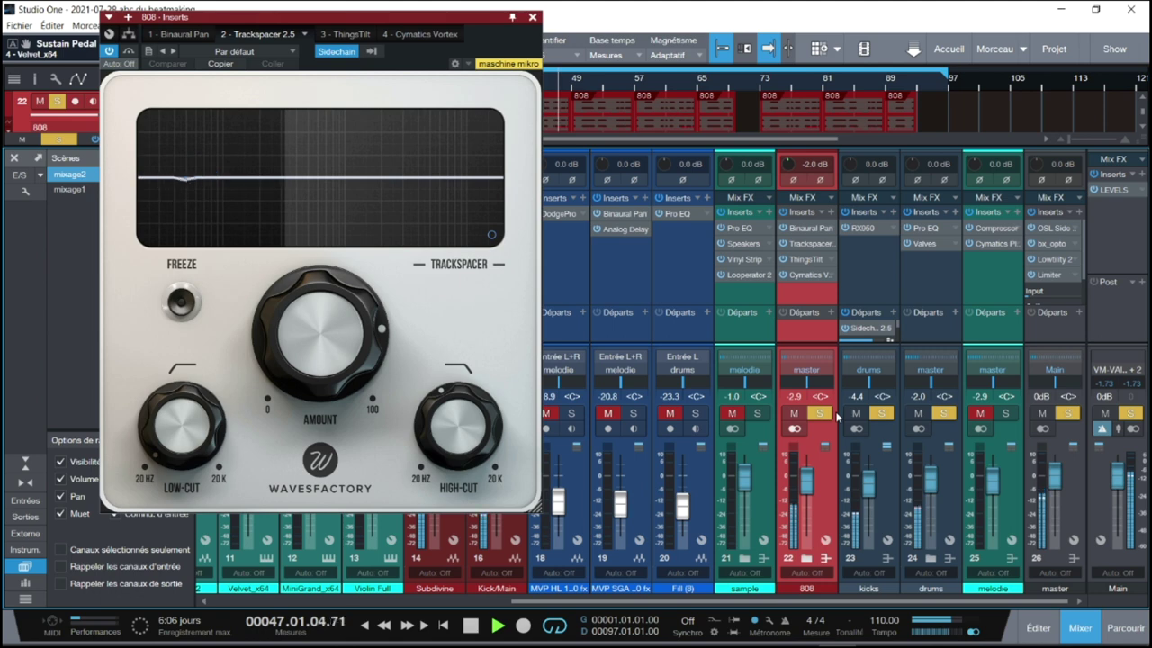
key("space")
Examine Trackspacer's Amount and Low-Cut controls and the Pan, Attack and Release settings in its Advanced Panel
mouse_move(367, 358)
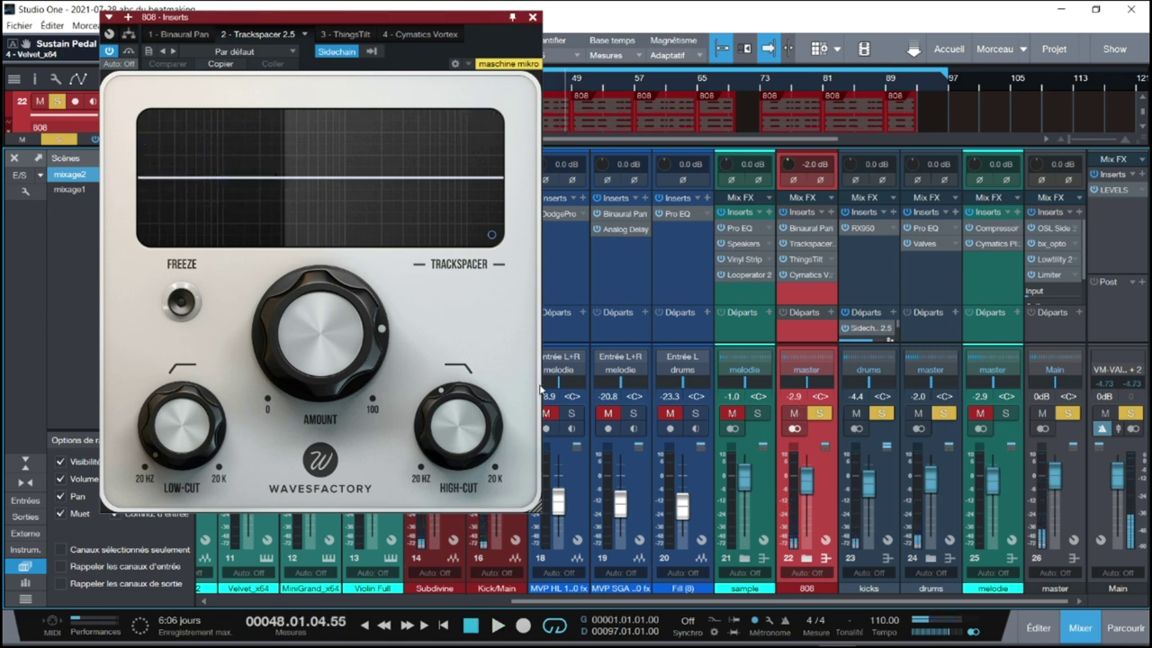
mouse_move(194, 439)
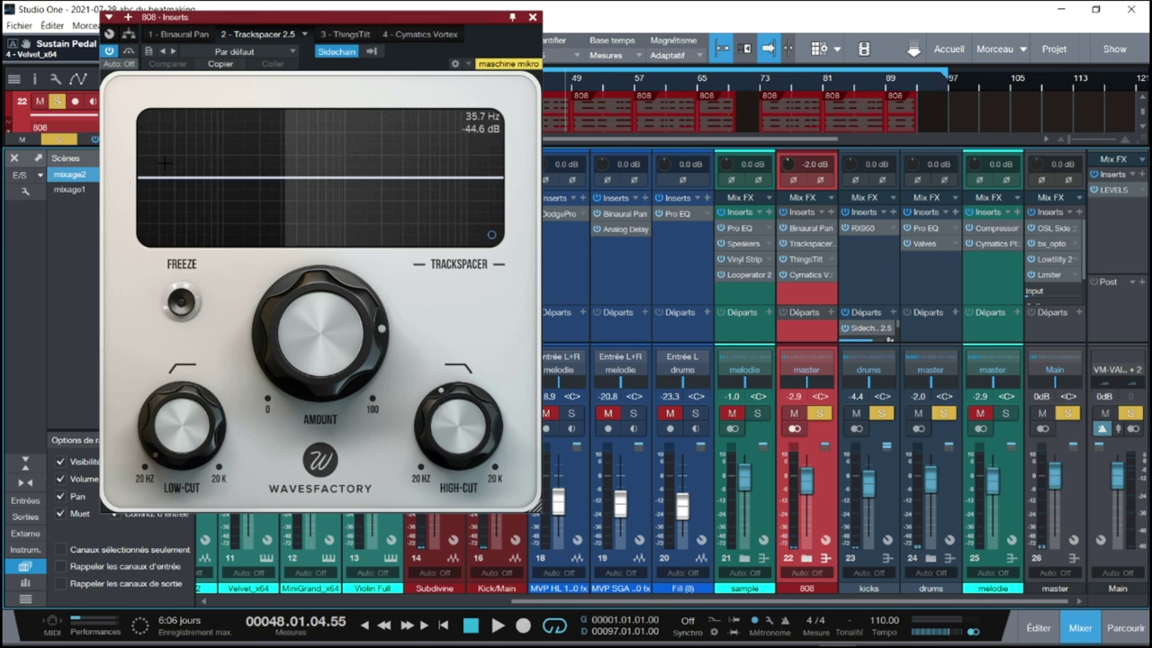
mouse_move(367, 325)
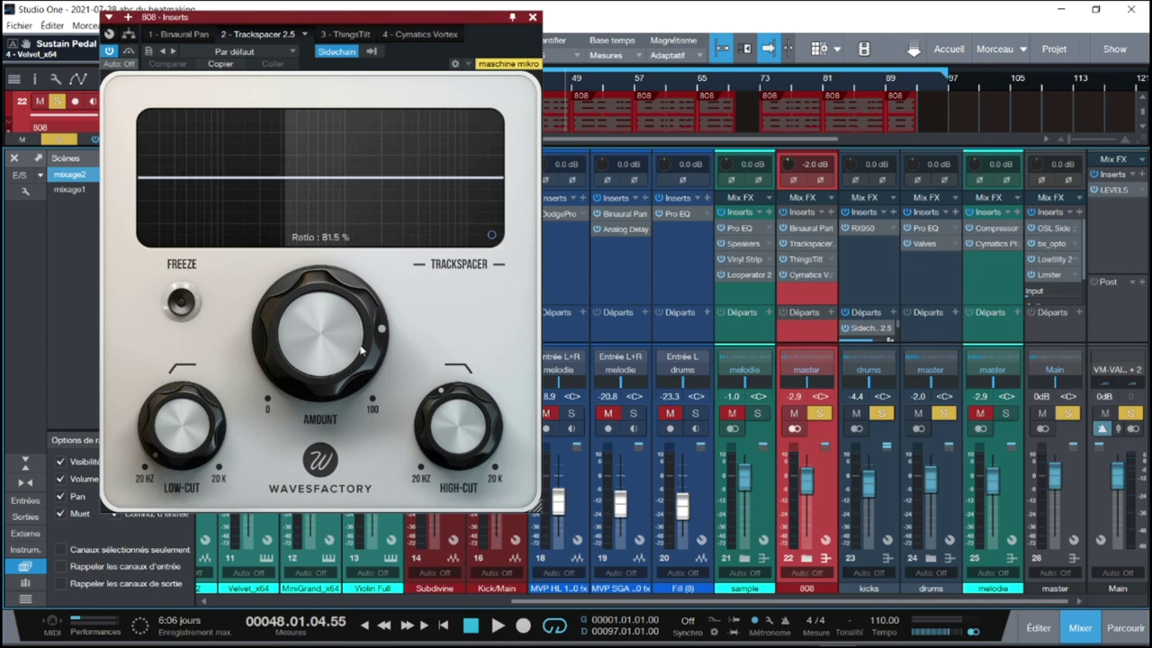
left_click(491, 237)
mouse_move(199, 213)
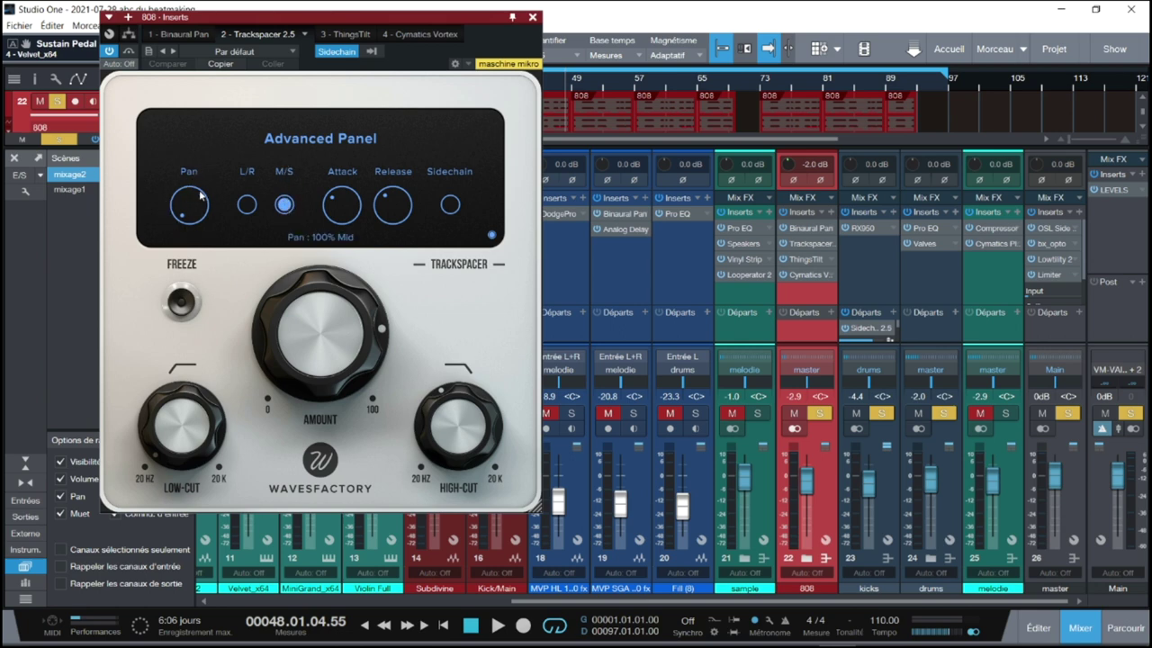
mouse_move(399, 202)
left_click(491, 235)
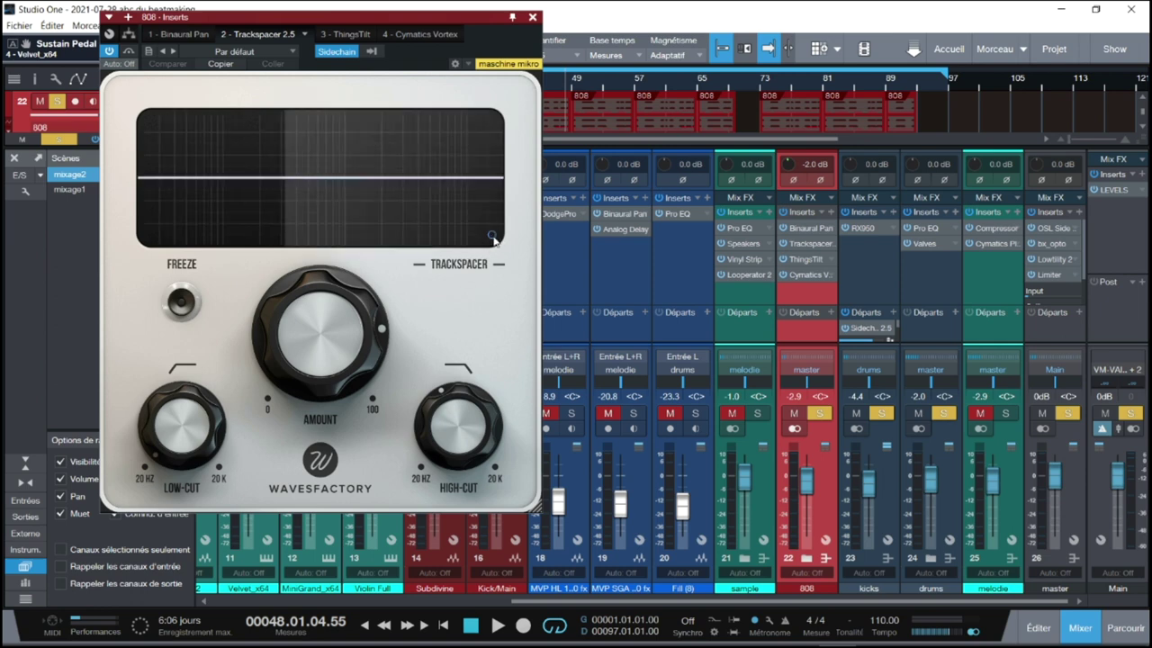
Compare Trackspacer's ducking on the 808 bus by switching the kicks and drums buses out of and back into the solo during playback
key("space")
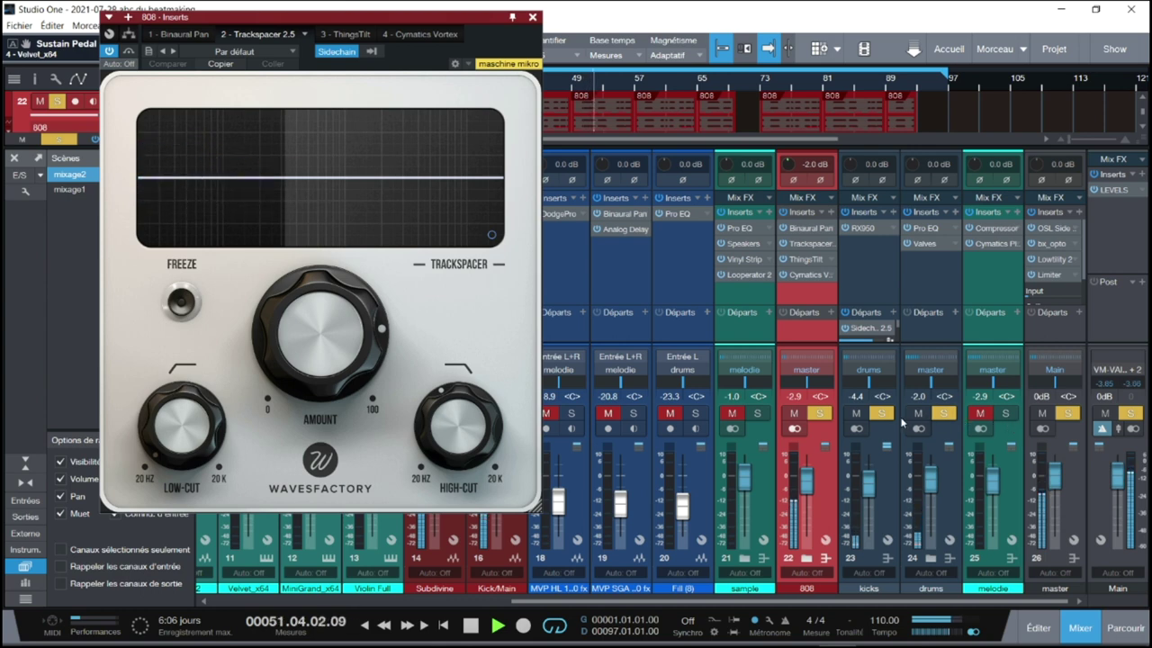
left_click(943, 413)
left_click(881, 413)
left_click(918, 412)
left_click(918, 413)
left_click(942, 413)
left_click(881, 413)
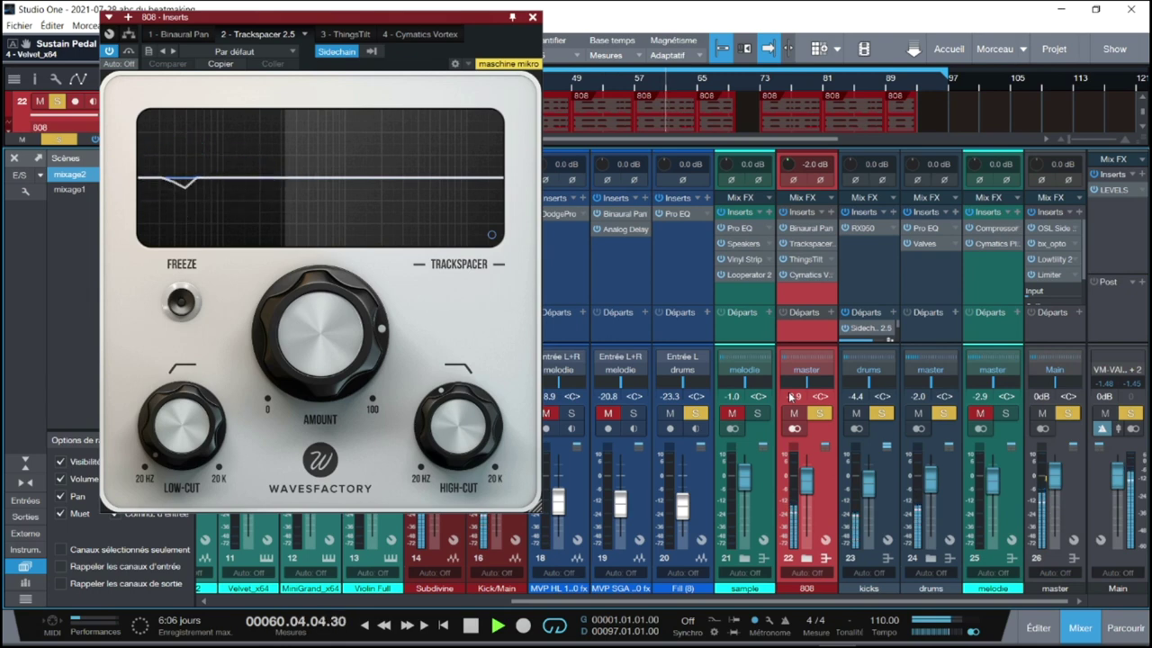
key("space")
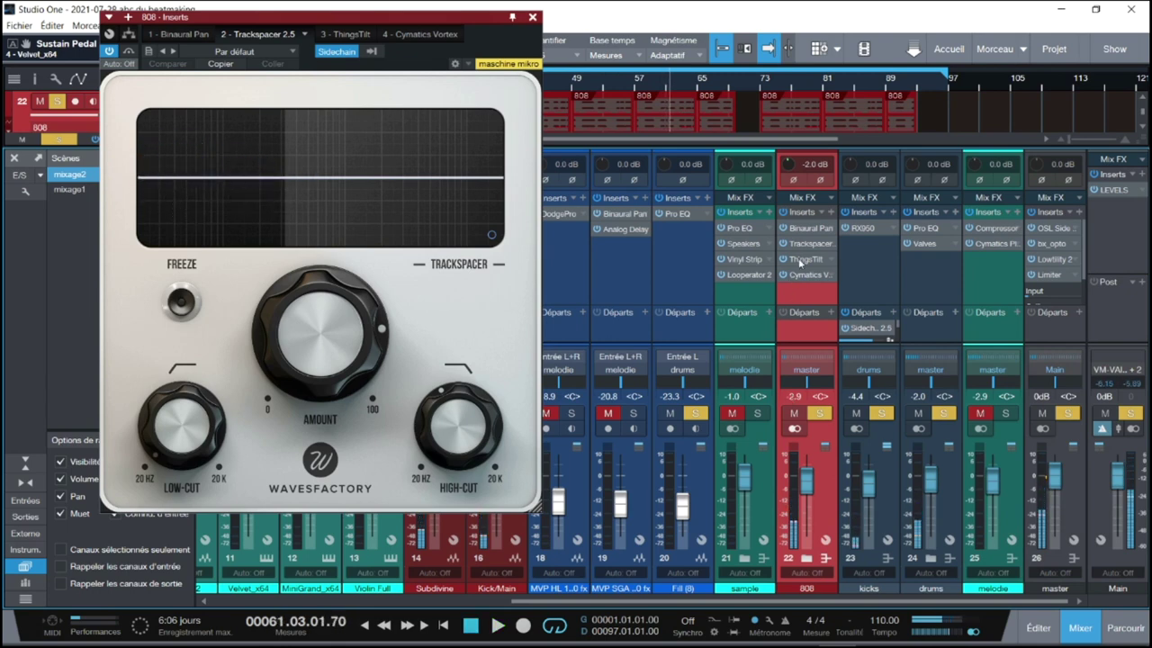
Open ThingsTilt on the 808 bus, audition it during playback and set its Tilt to 11.5 dB
left_click(801, 259)
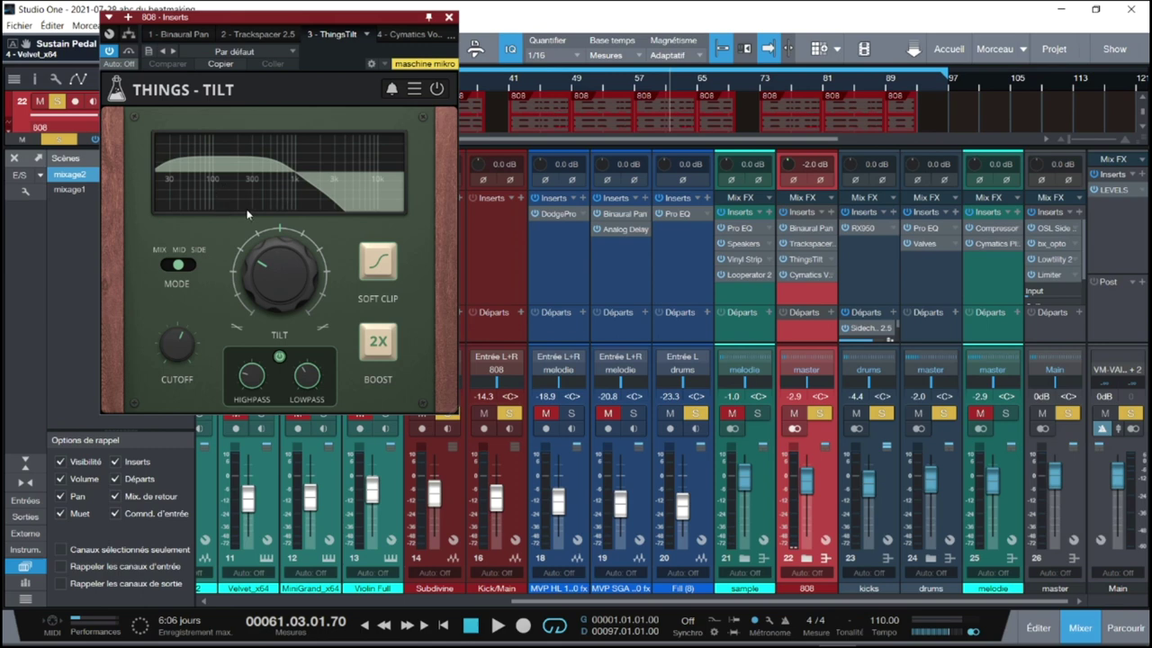
key("space")
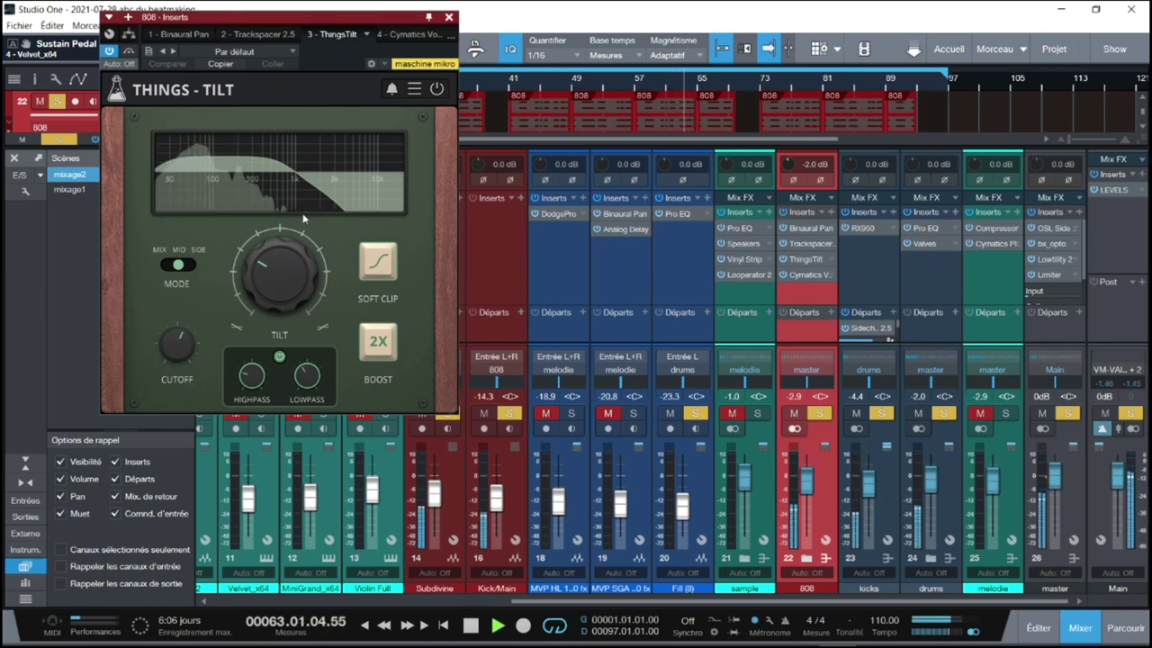
mouse_move(271, 274)
mouse_move(270, 270)
left_mouse_down()
mouse_move(269, 261)
mouse_move(267, 275)
left_mouse_up()
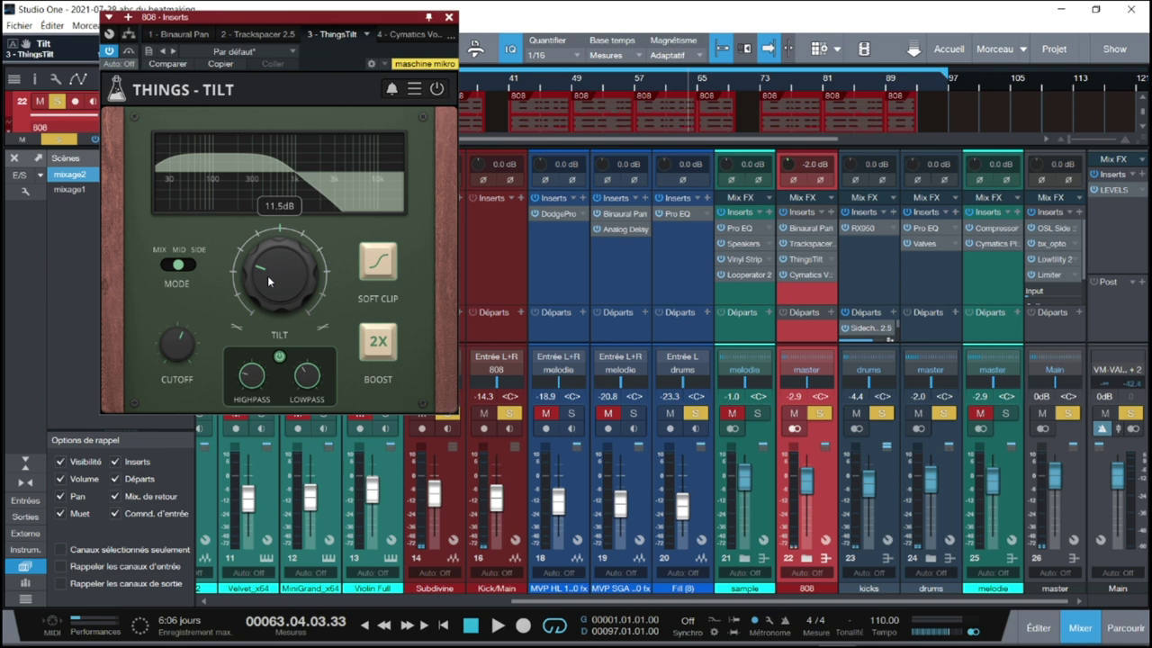
Examine the Cutoff, Highpass, Lowpass, Soft Clip and Boost settings of ThingsTilt
mouse_move(180, 340)
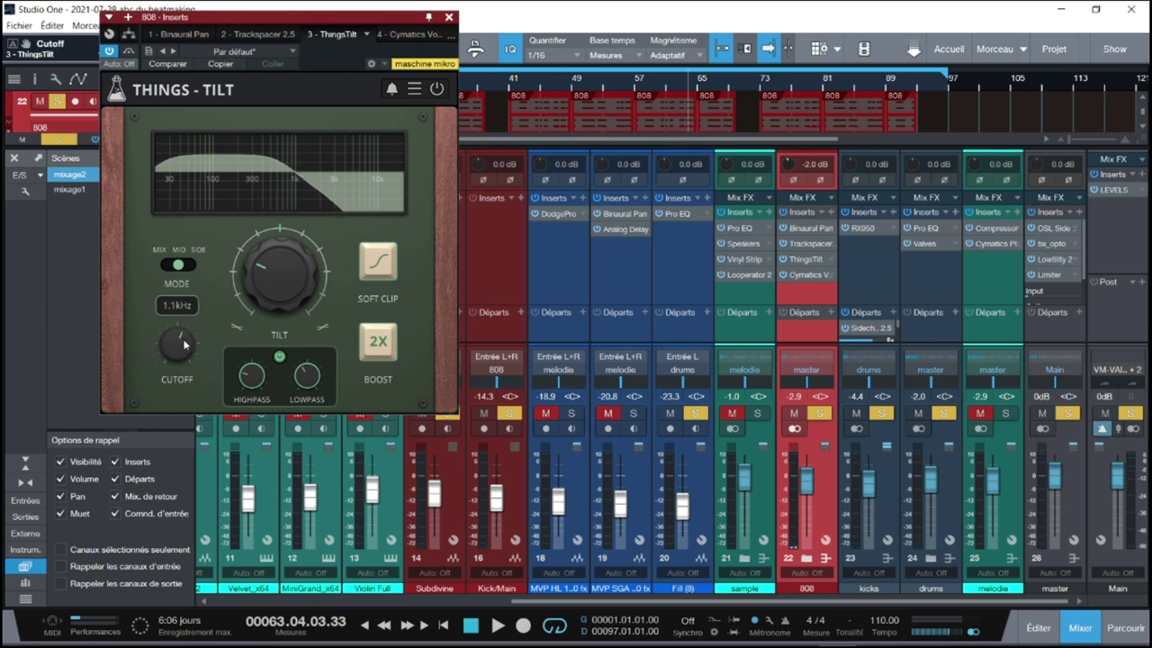
mouse_move(249, 381)
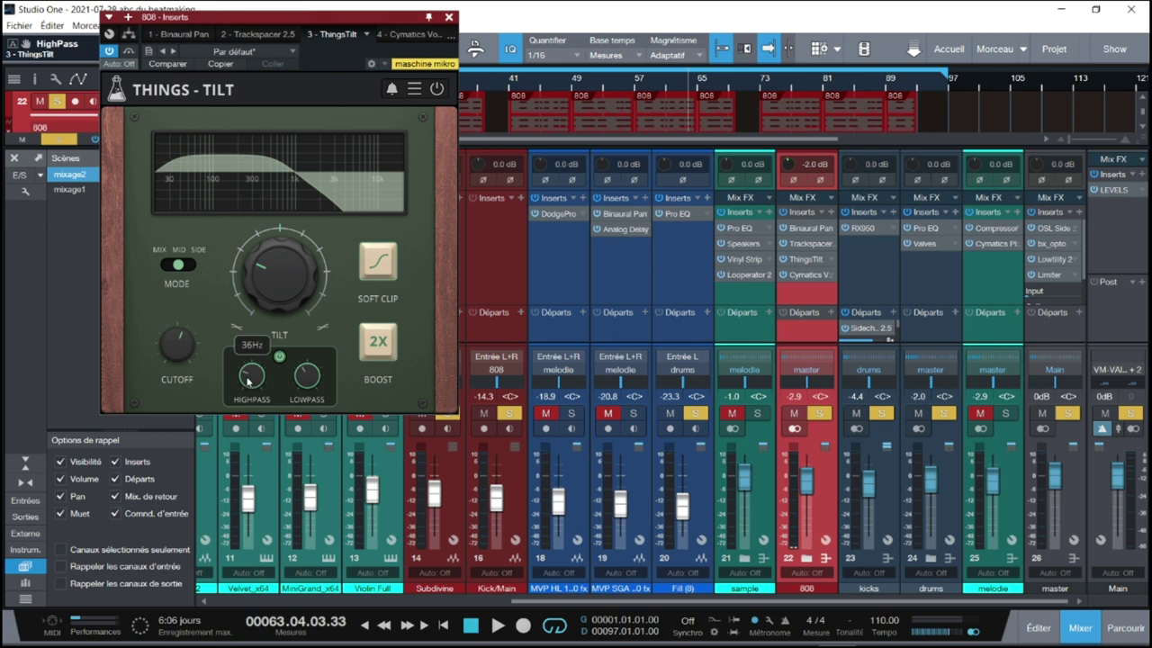
mouse_move(308, 386)
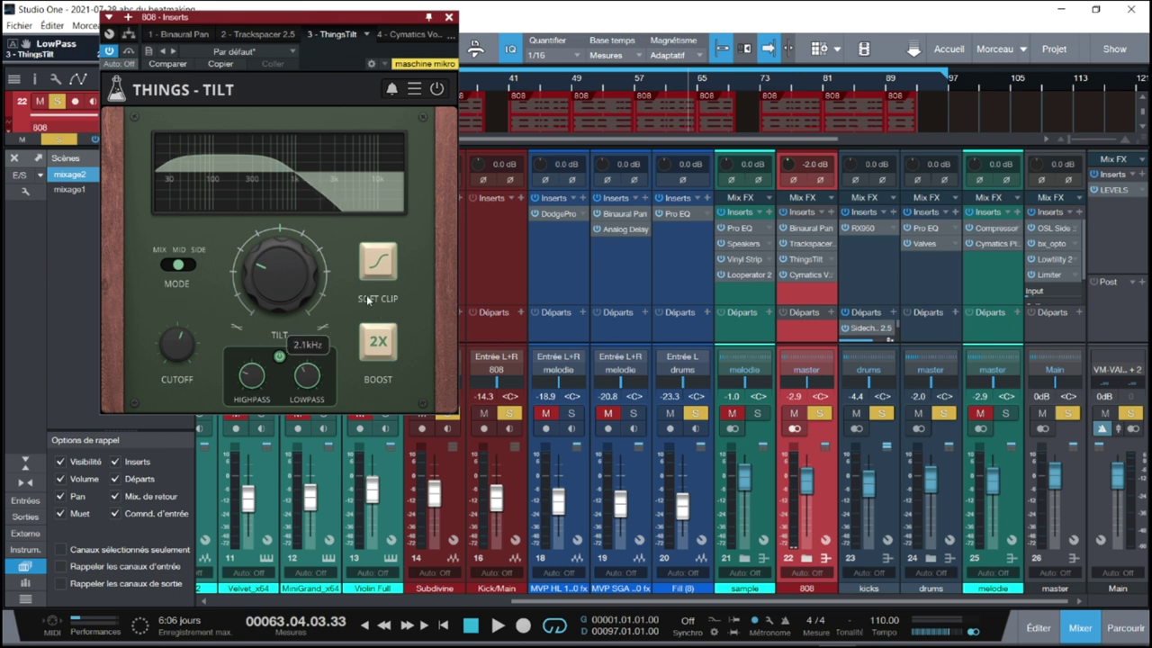
left_click(378, 270)
left_click(378, 345)
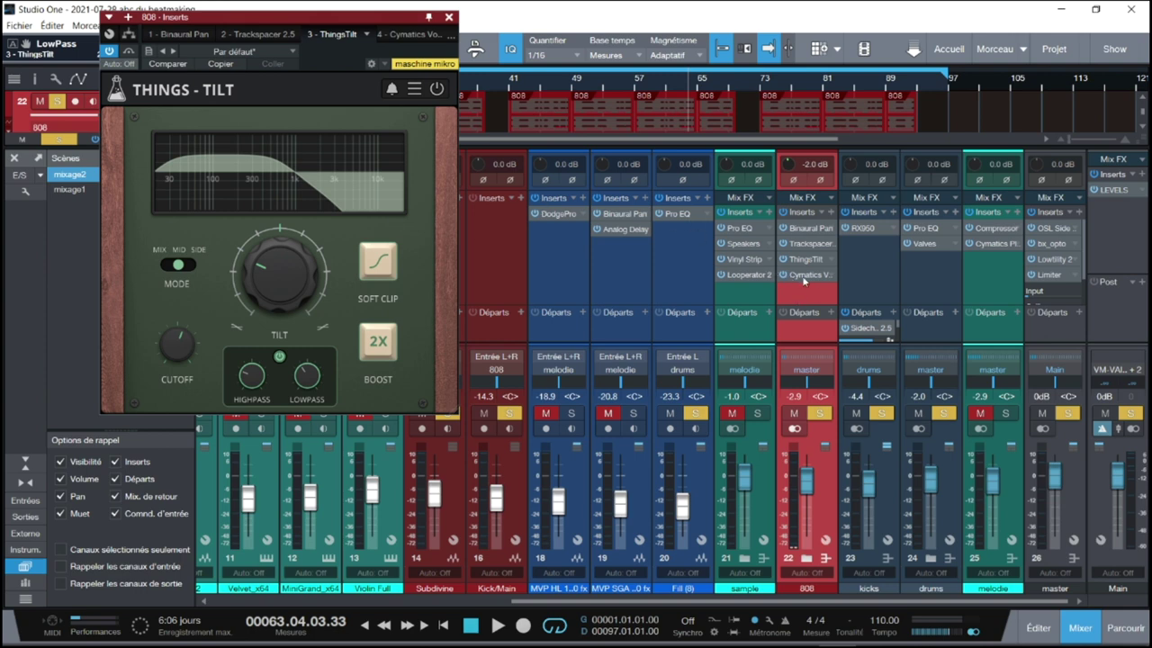
Open Cymatics Vortex on the 808 bus, set its Mix to 15% during playback, and close it
left_click(431, 34)
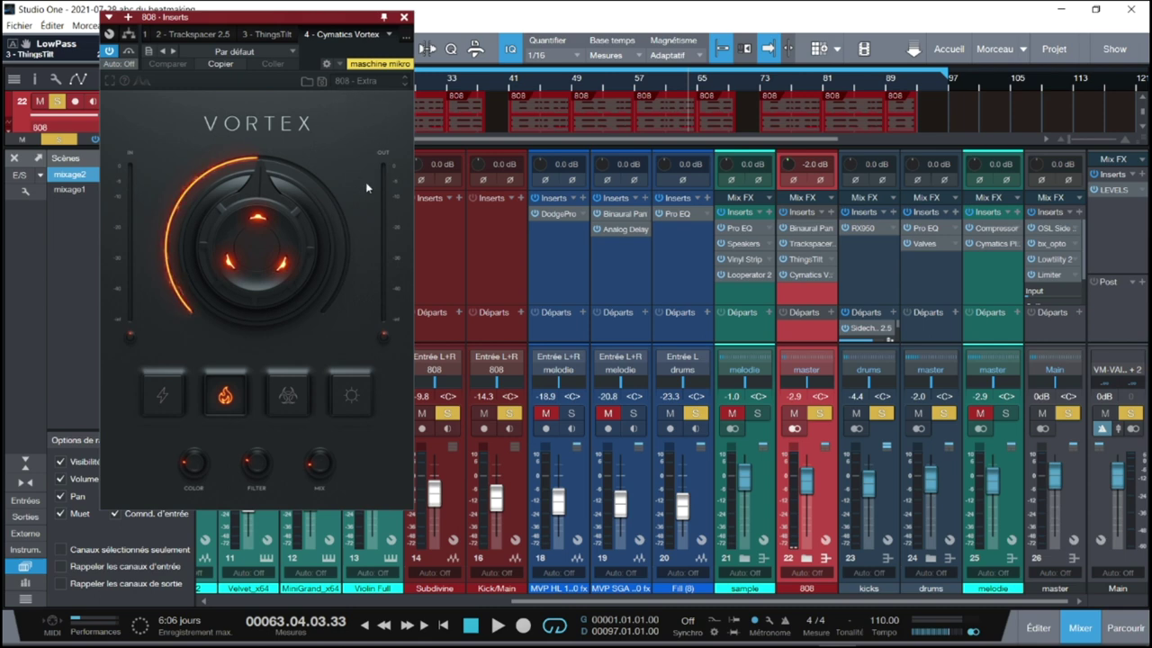
key("space")
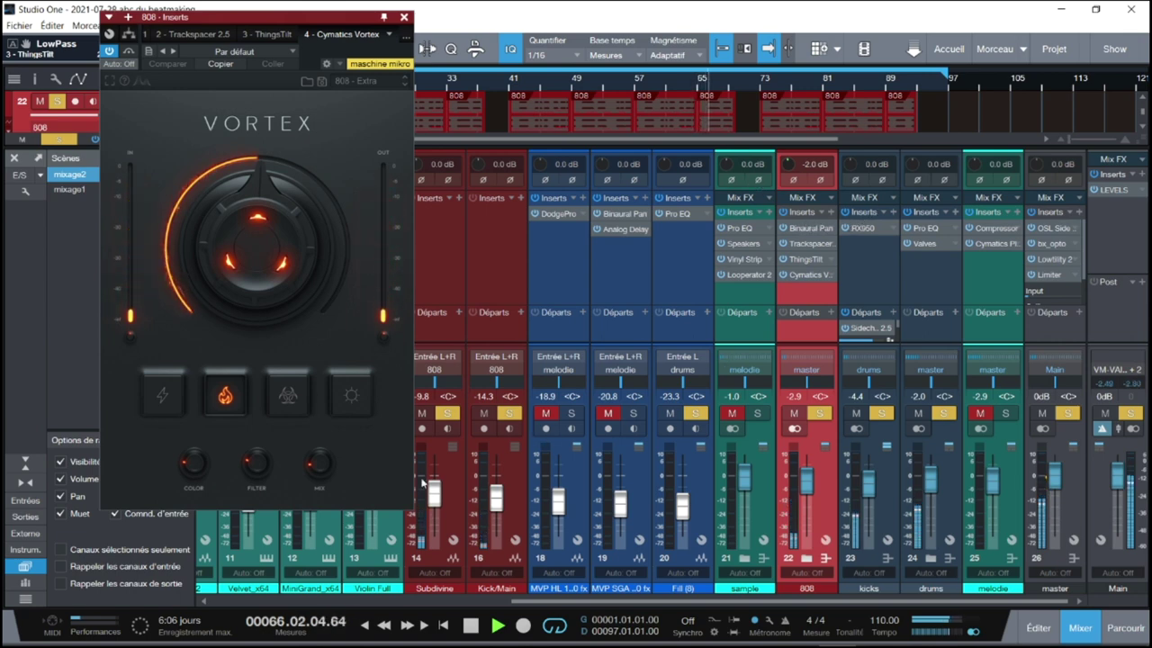
mouse_move(318, 466)
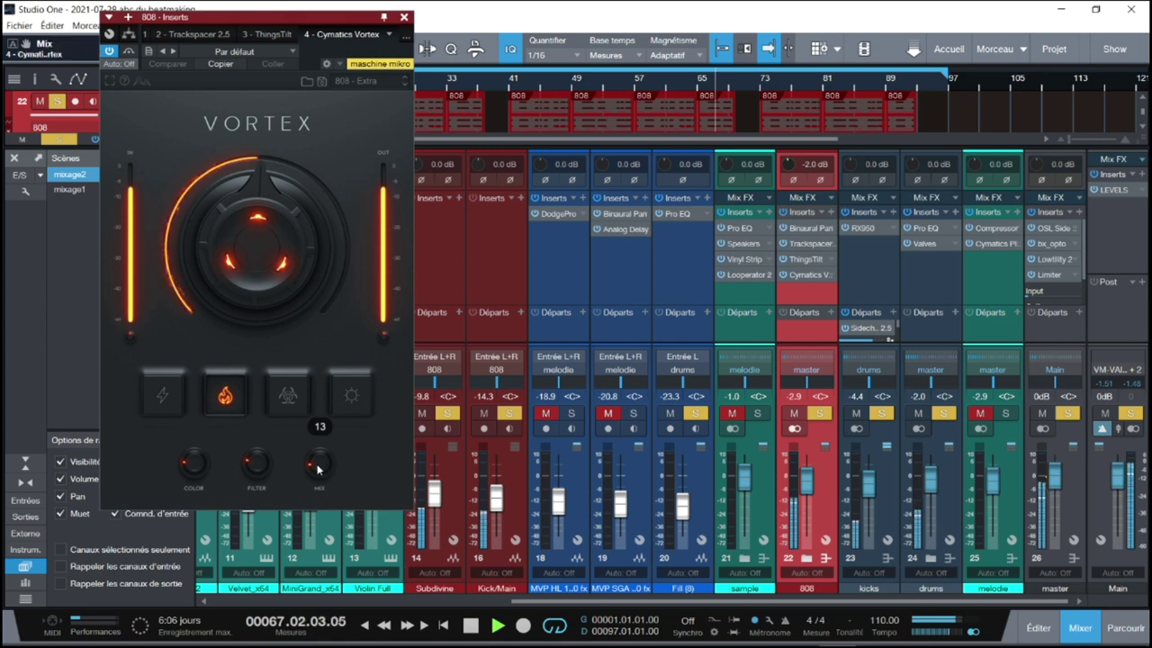
scroll(318, 466, "up", 1)
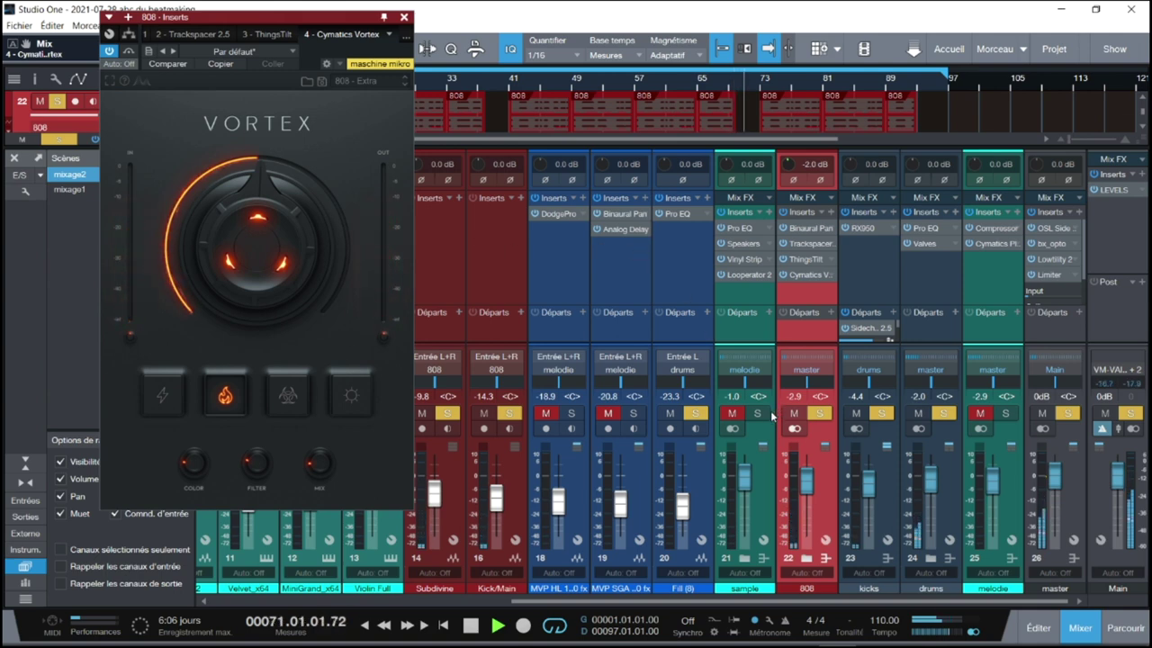
key("space")
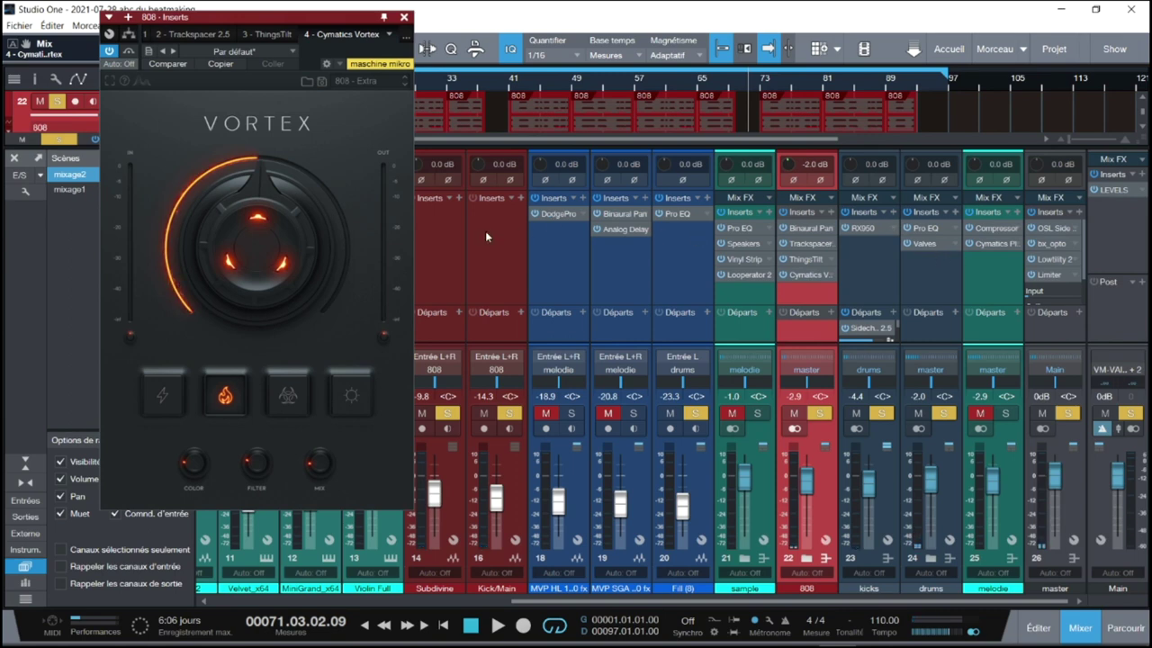
left_click(405, 18)
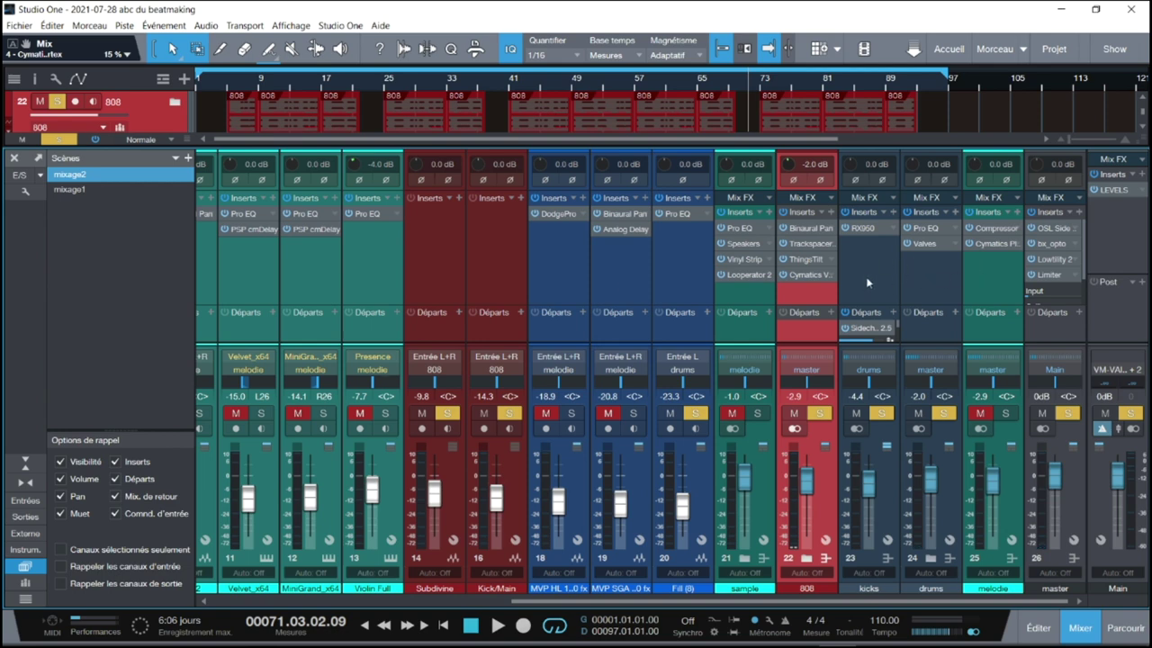
Audition the Velvet_x64 track's Pro EQ during playback and clear all channel solos to hear the full mix
left_click_drag(638, 597, 357, 630)
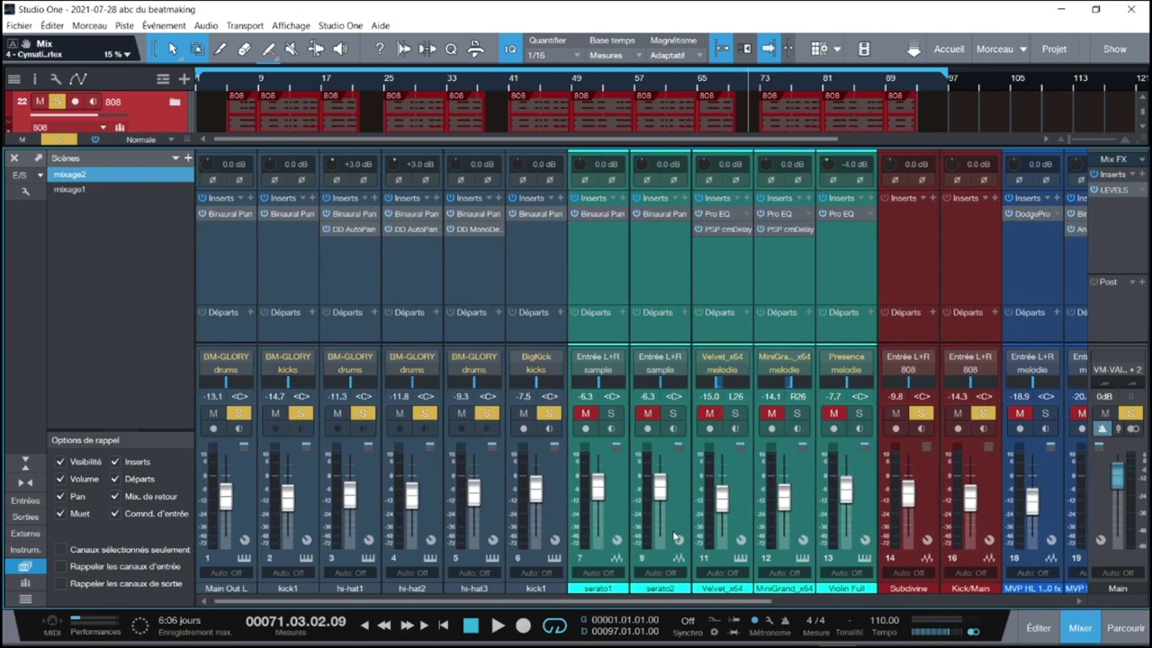
scroll(549, 448, "right", 3)
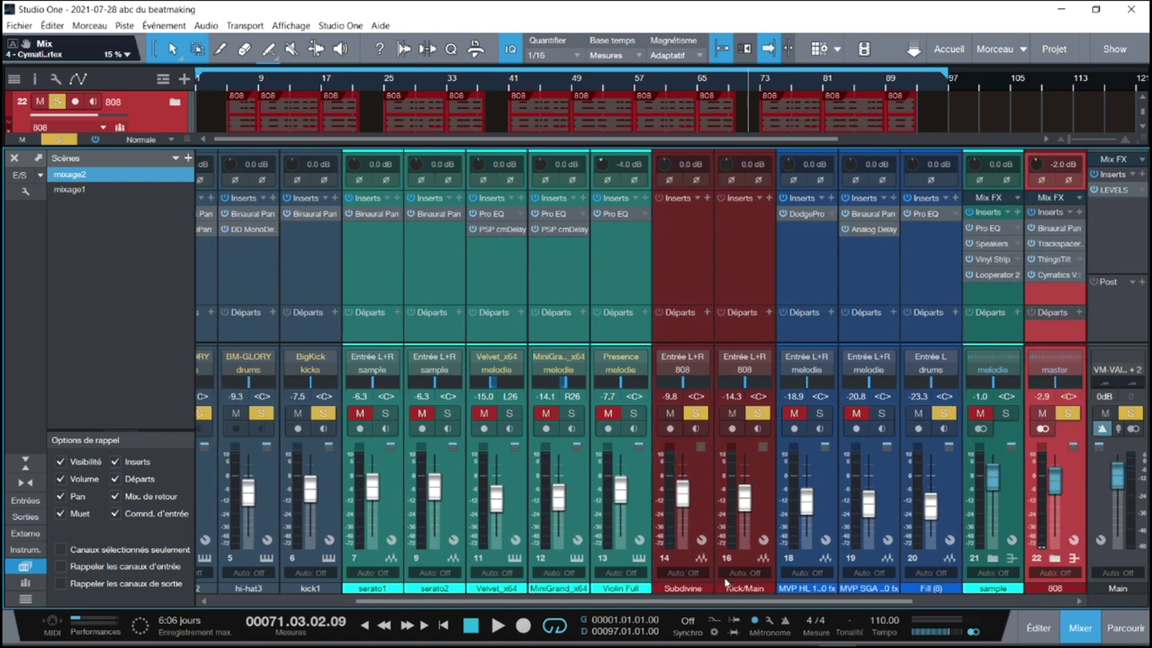
left_click(502, 213)
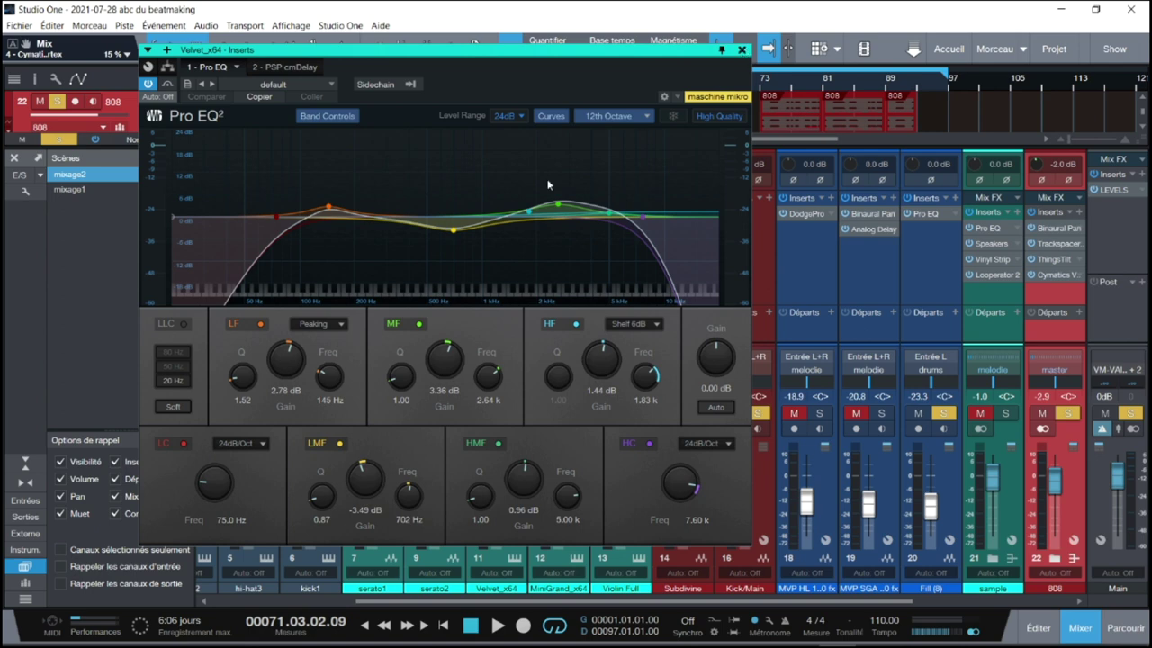
key("space")
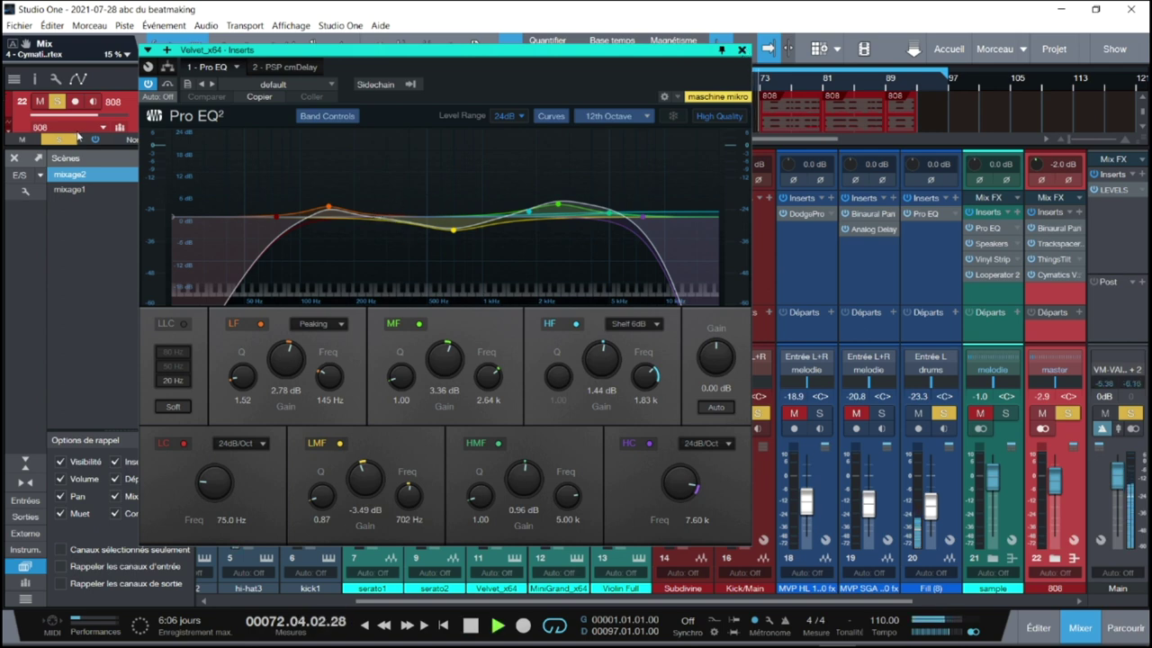
key("shift+s")
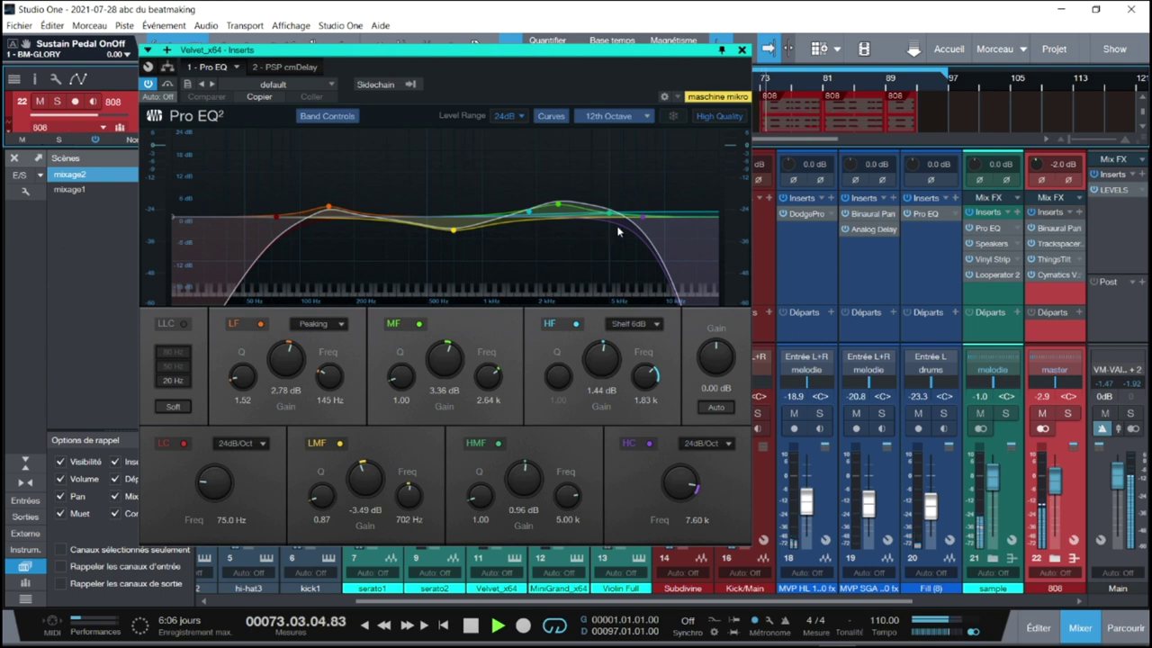
left_click_drag(673, 51, 568, 53)
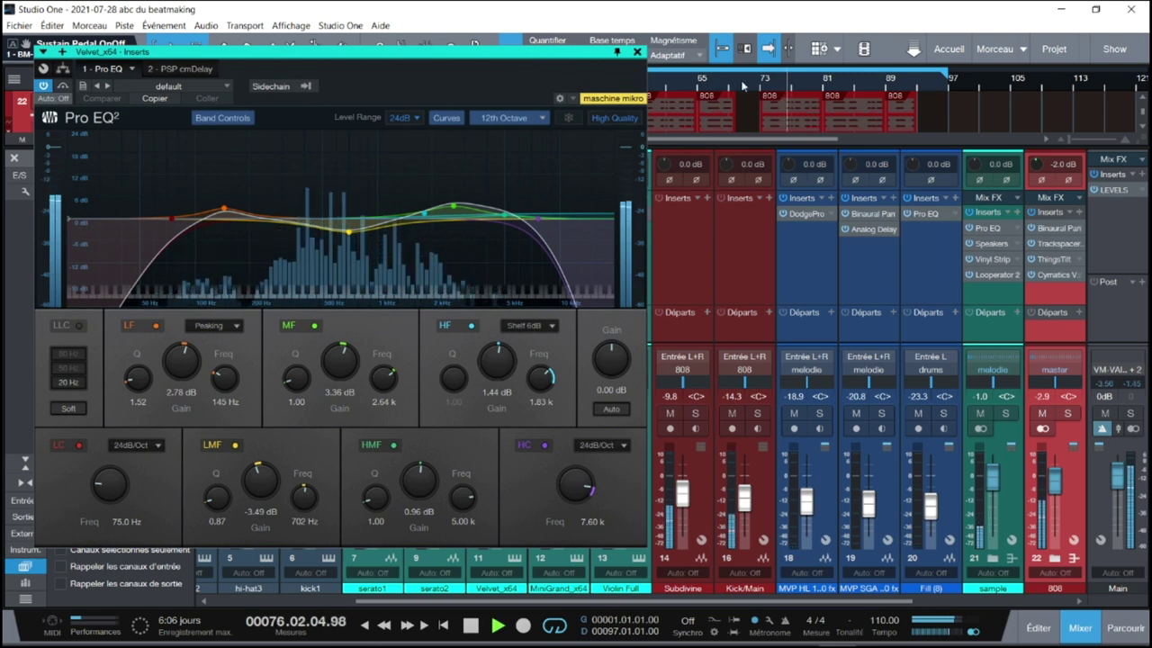
key("space")
left_click(638, 53)
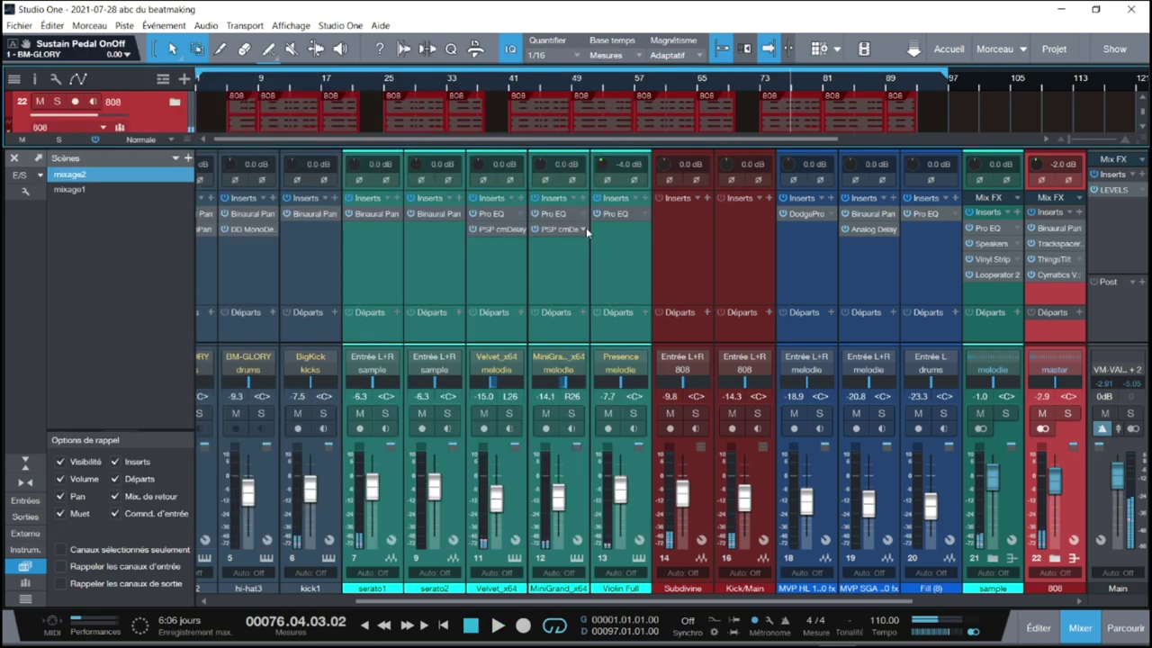
Audition the MiniGrand_x64 track's Pro EQ during playback and examine its PSP cmDelay settings
left_click(559, 214)
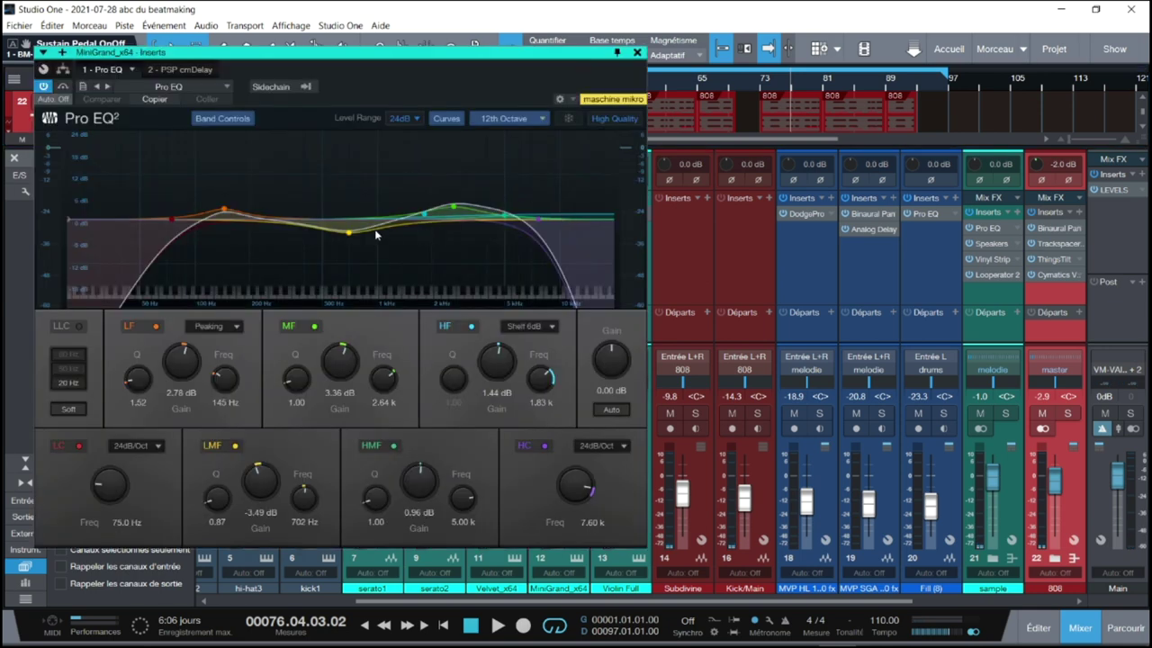
key("space")
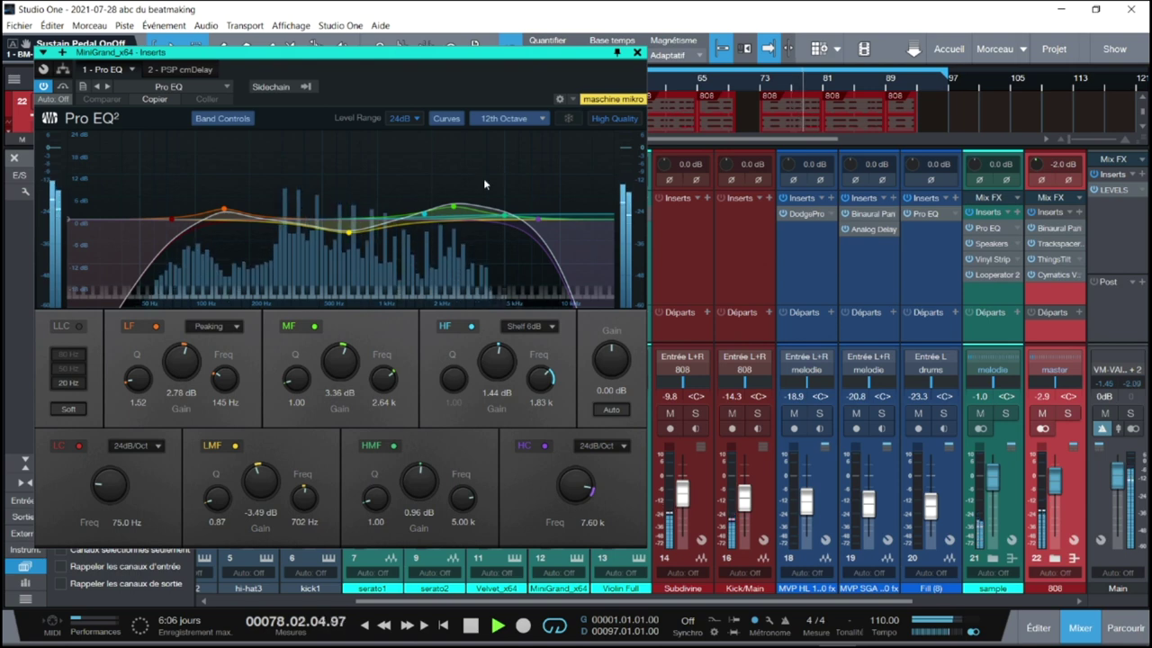
key("space")
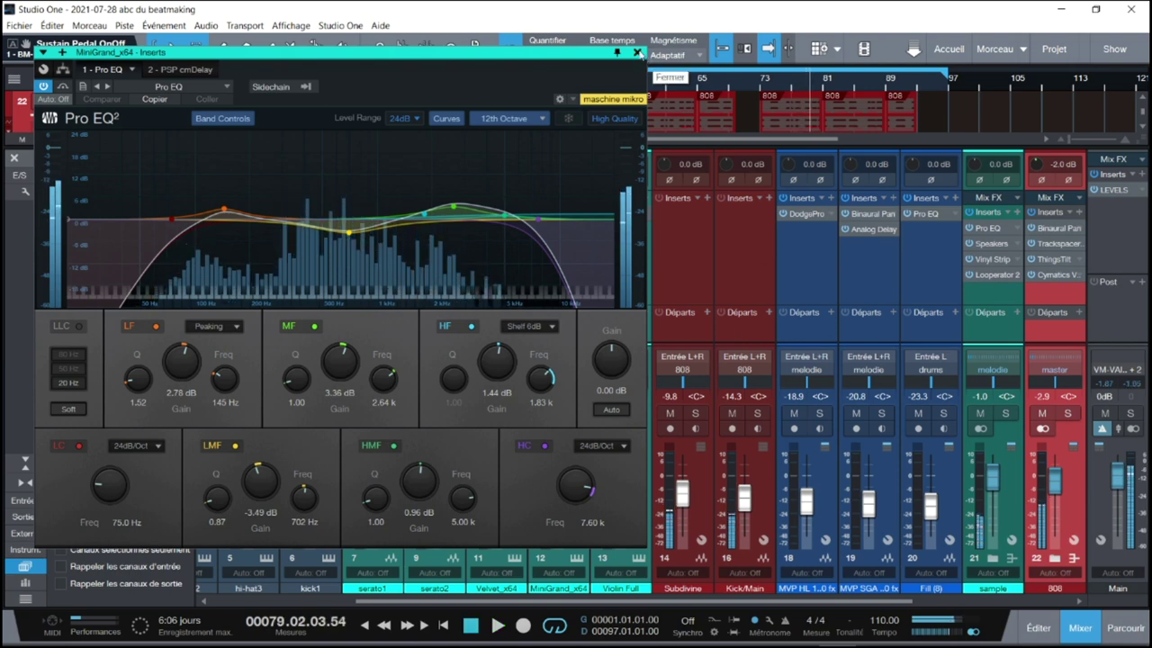
left_click(637, 52)
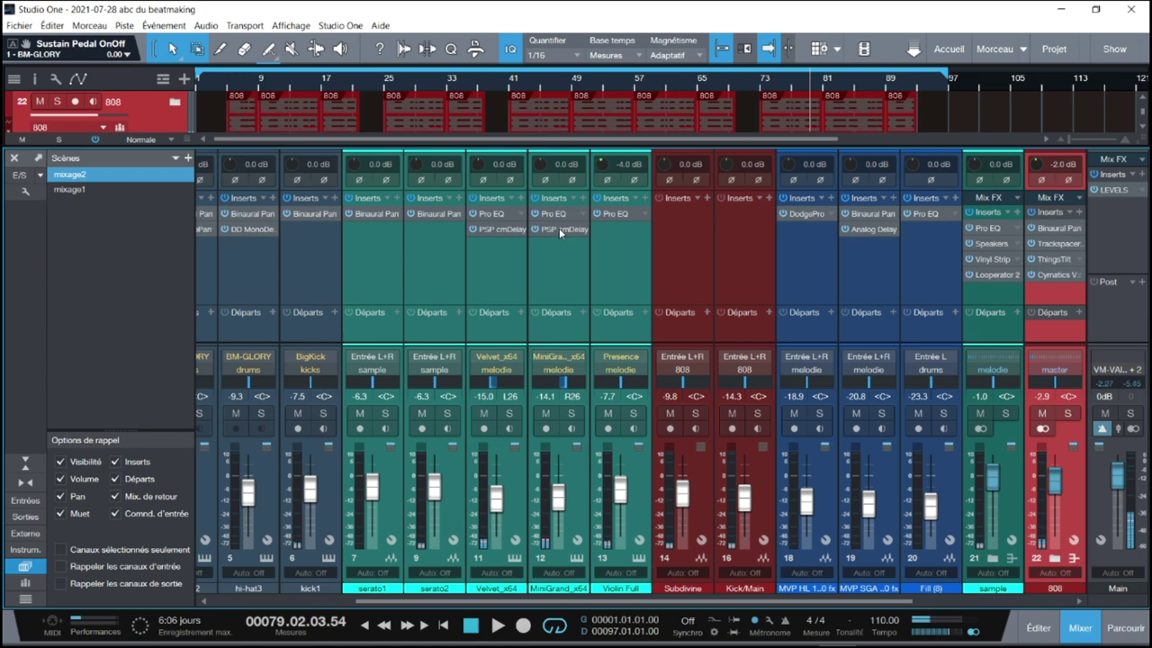
left_click(559, 228)
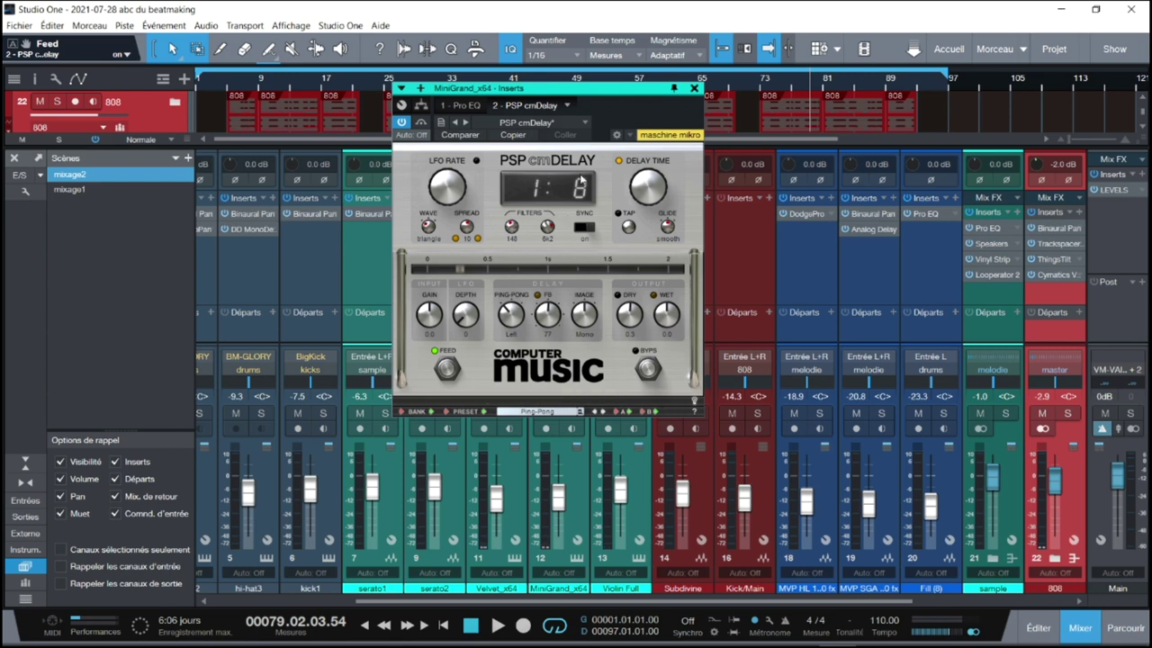
left_click(694, 89)
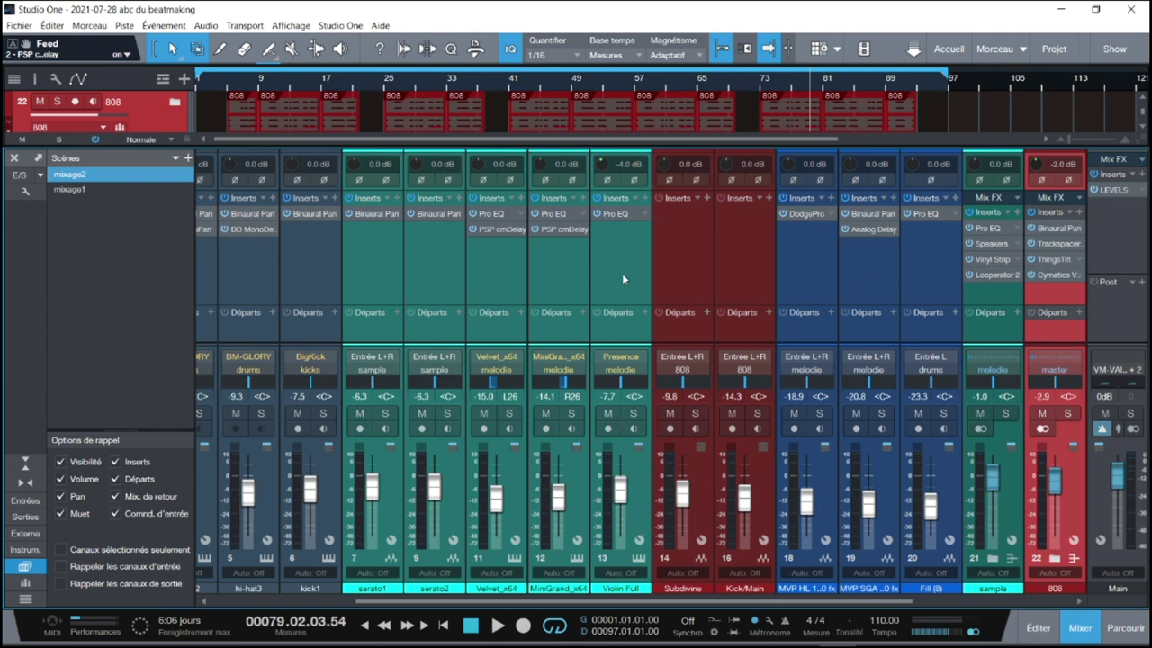
Examine the Violin Full track's Pro EQ curve and audition it during playback
left_click(616, 214)
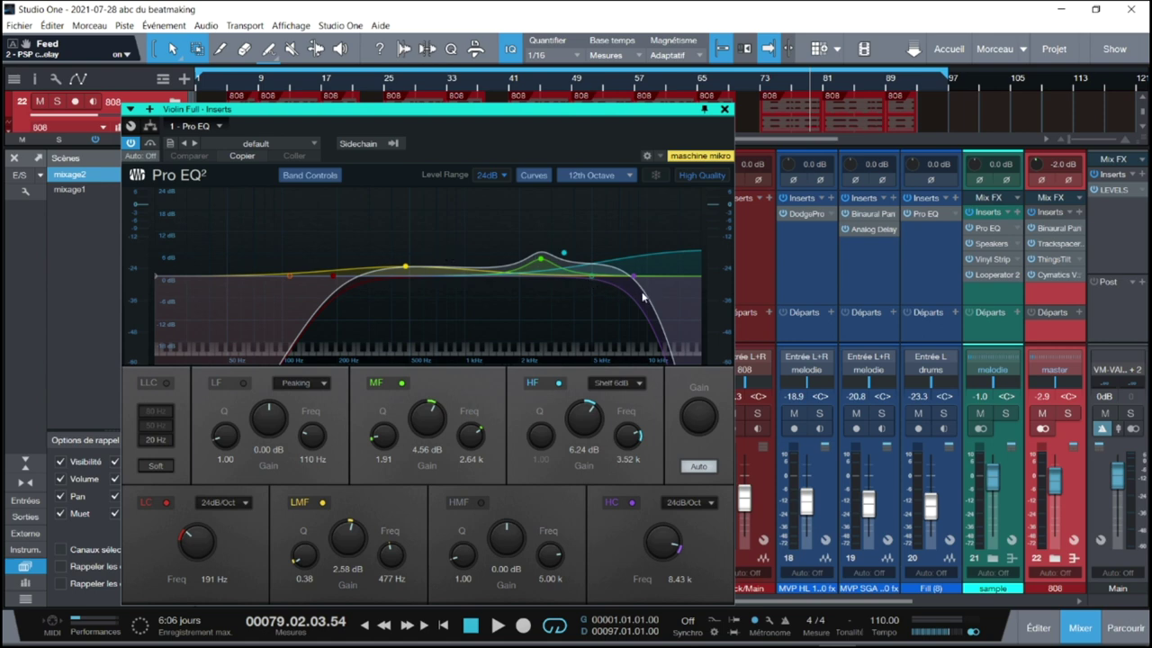
key("space")
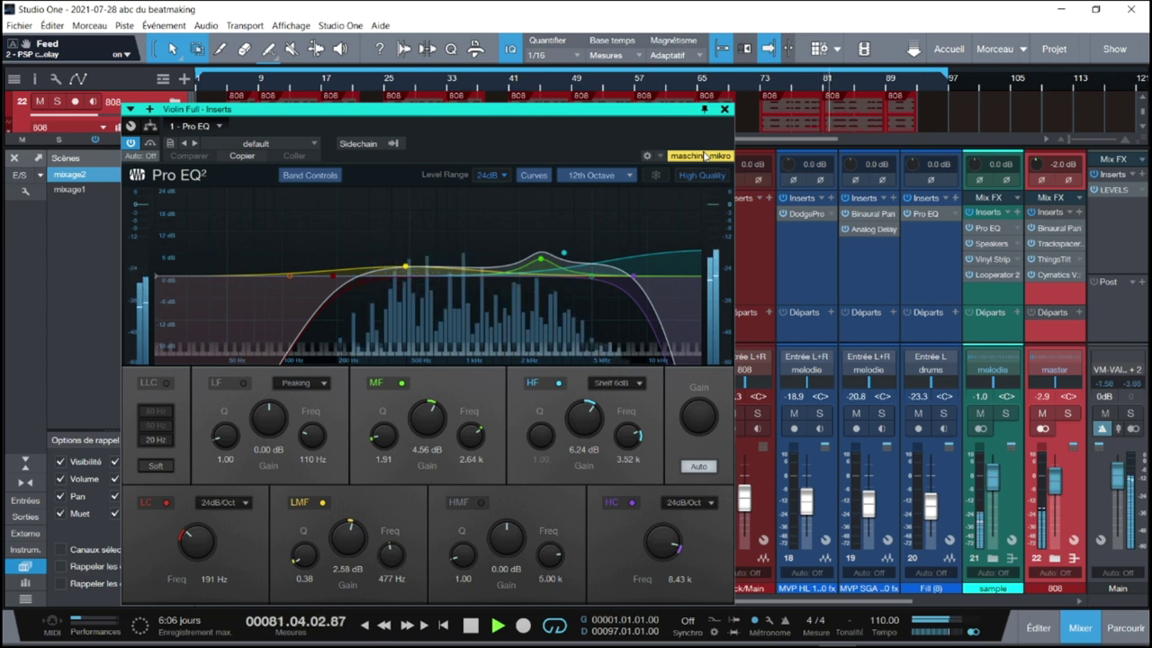
key("space")
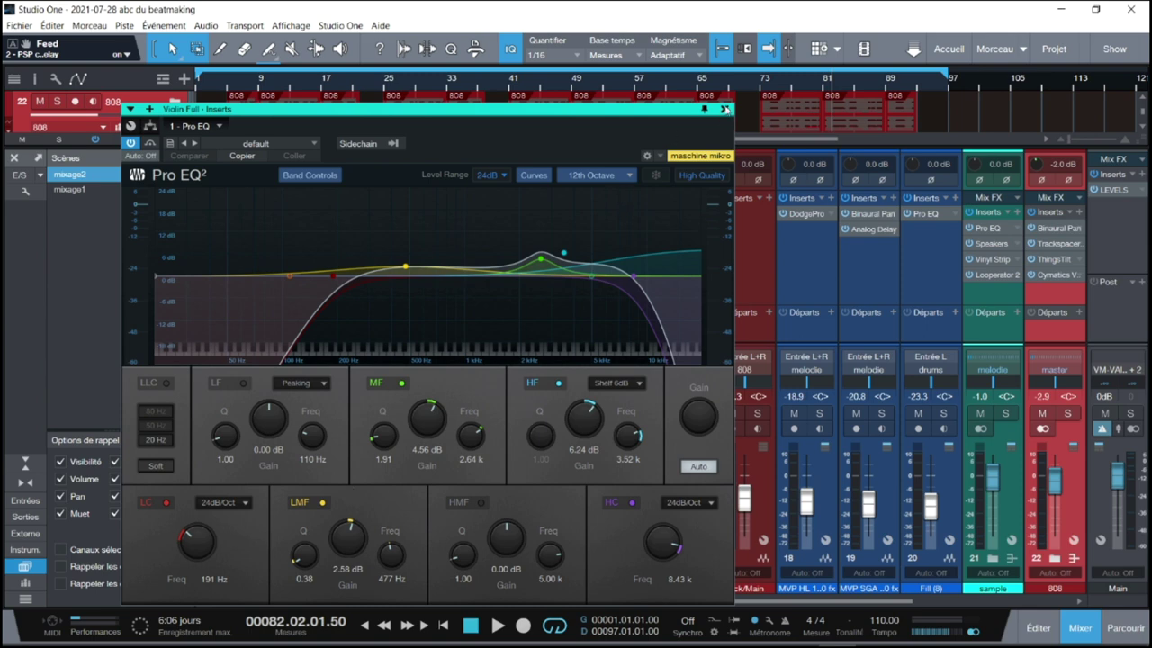
left_click(724, 109)
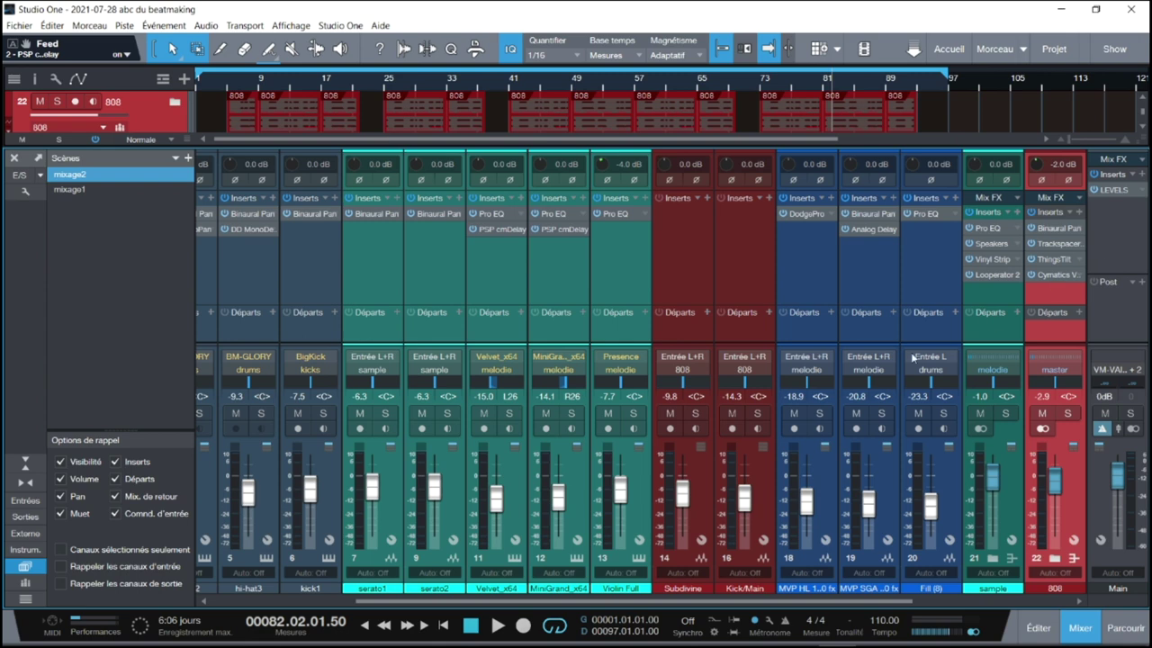
Bypass all inserts on the master bus and audition the song from the beginning
left_click_drag(569, 609, 805, 598)
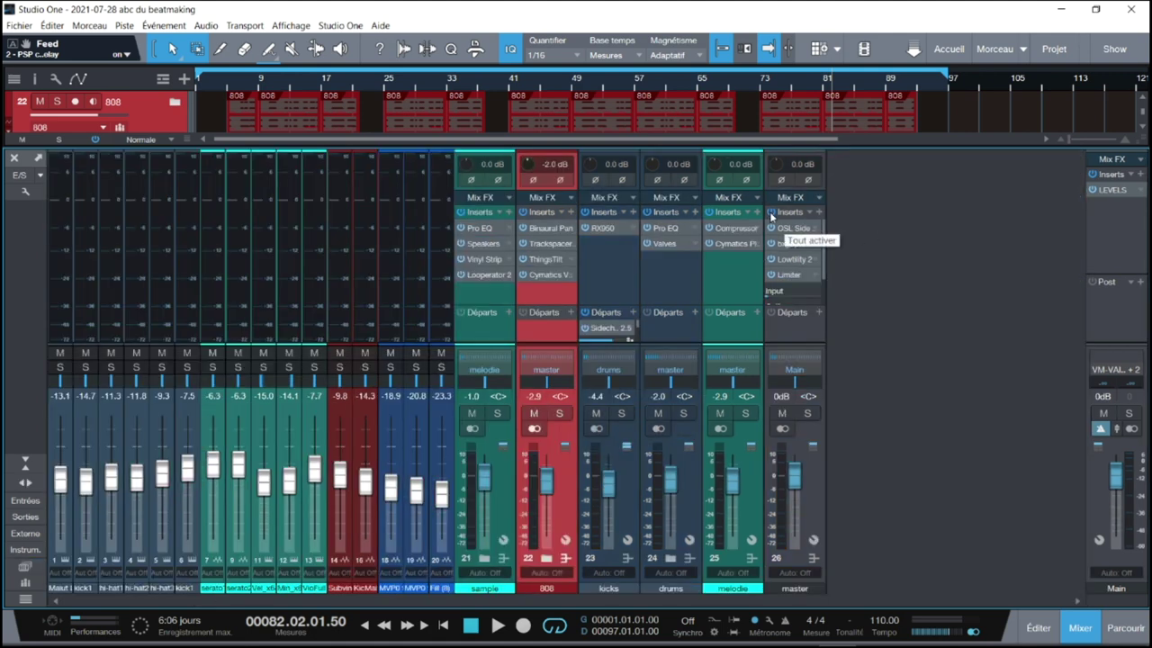
left_click(771, 215)
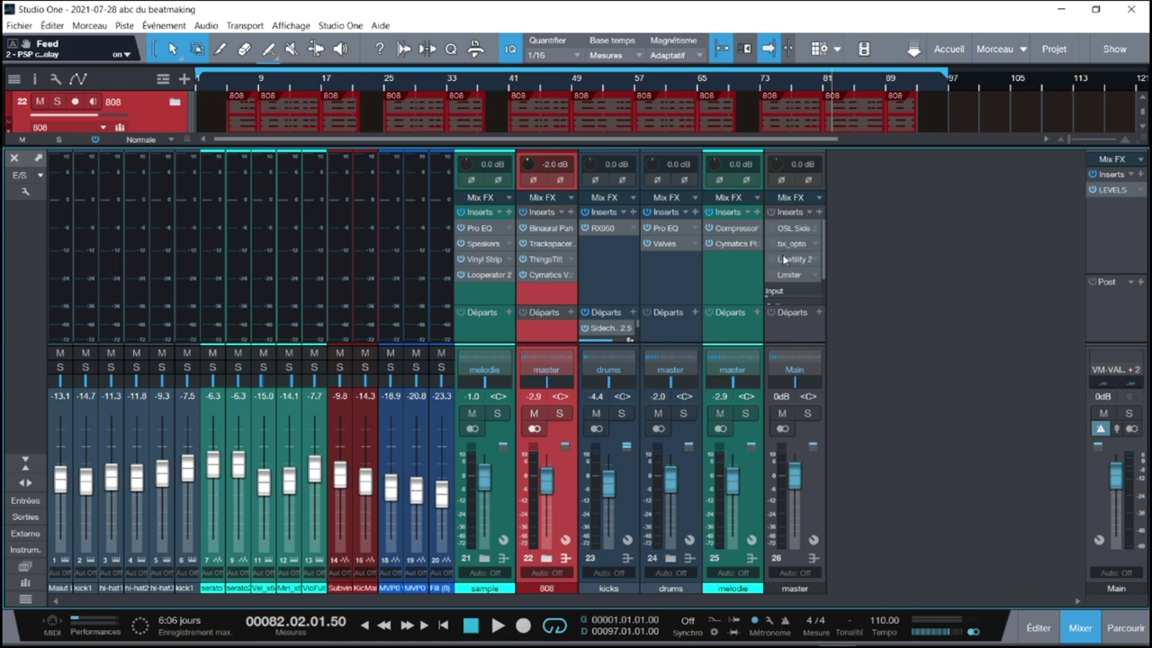
key("Home")
key("space")
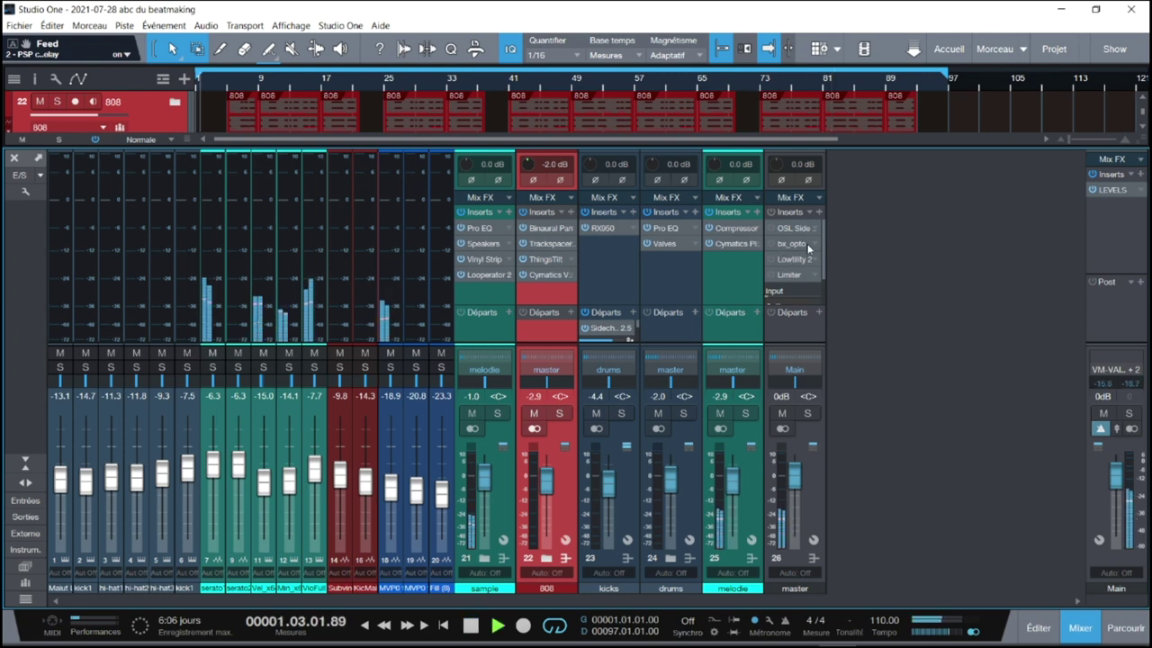
left_click(770, 216)
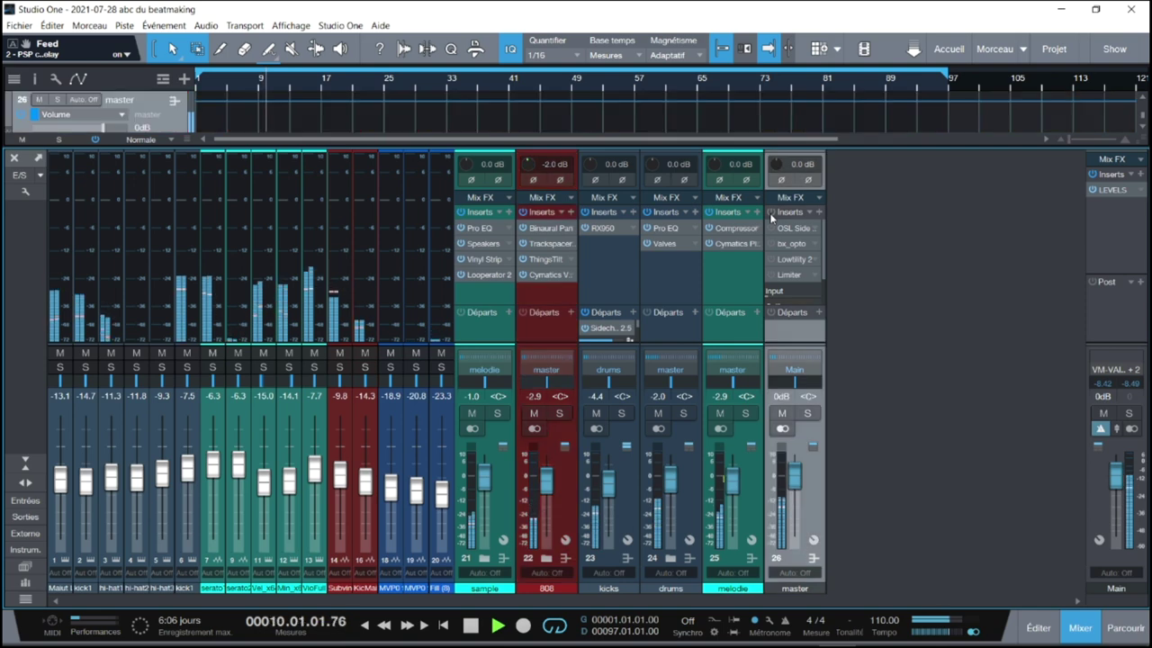
right_click(770, 216)
left_click(898, 178)
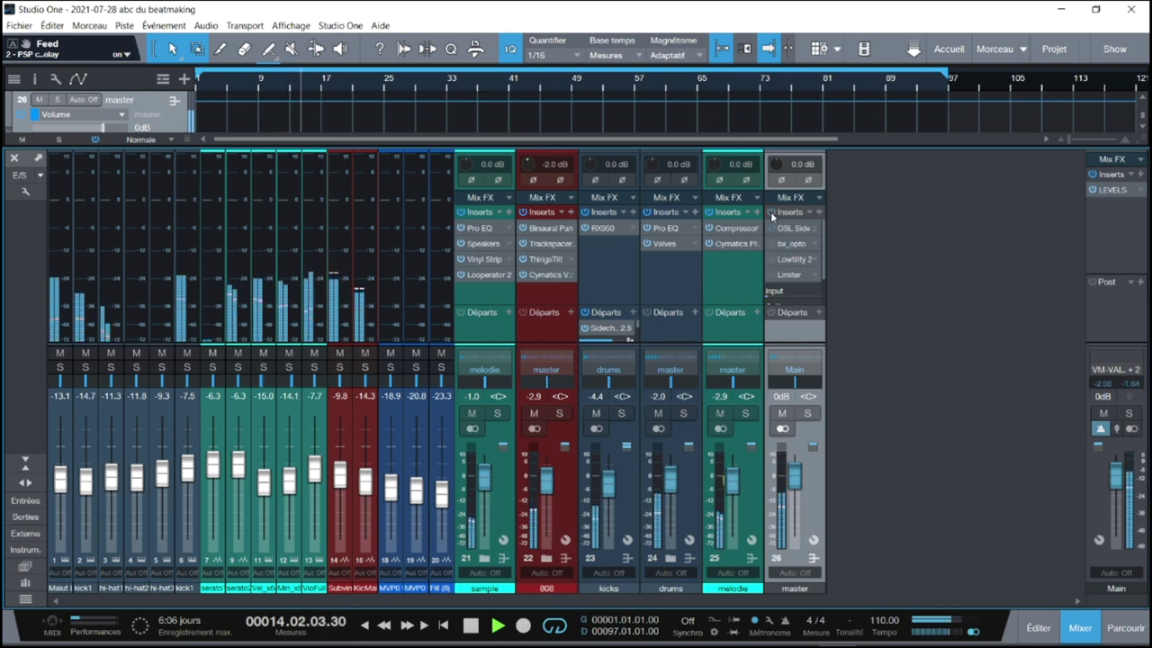
key("space")
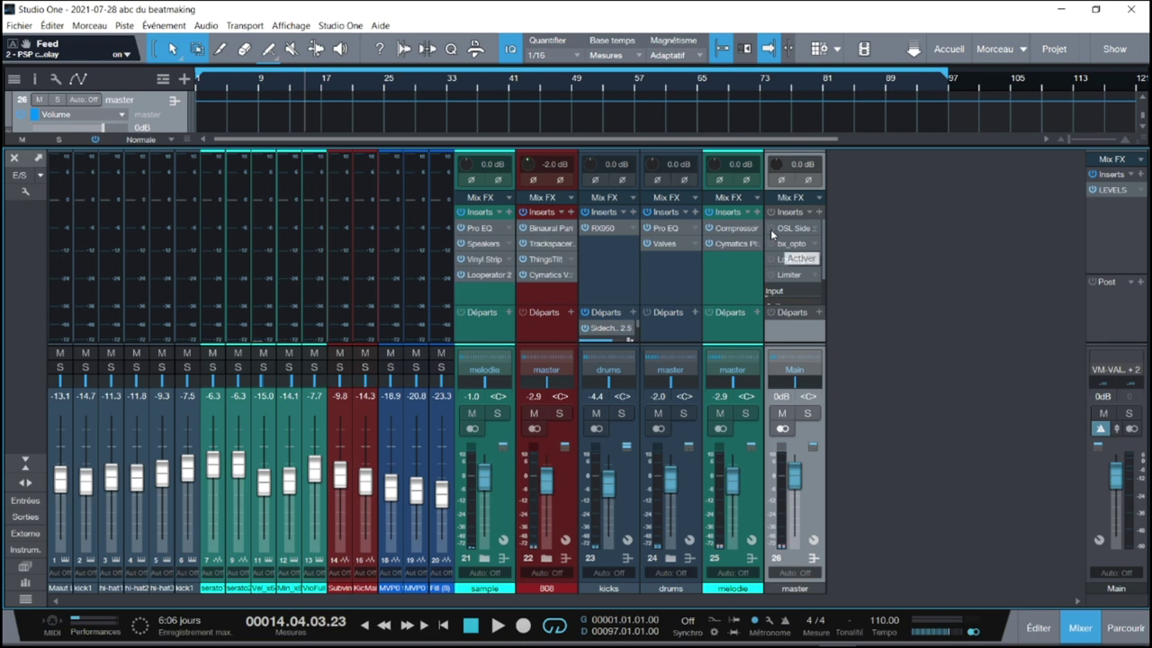
Activate only the OSL Side Effects insert on the master bus and open its settings
left_click(771, 229)
left_click(788, 228)
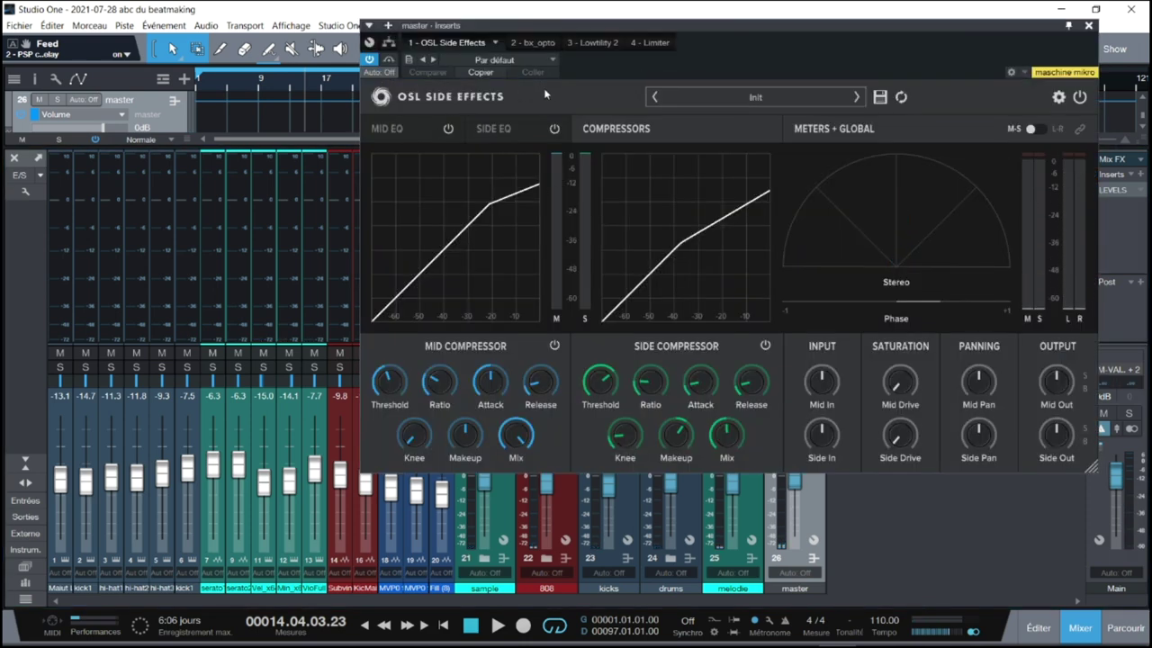
left_click_drag(746, 23, 563, 60)
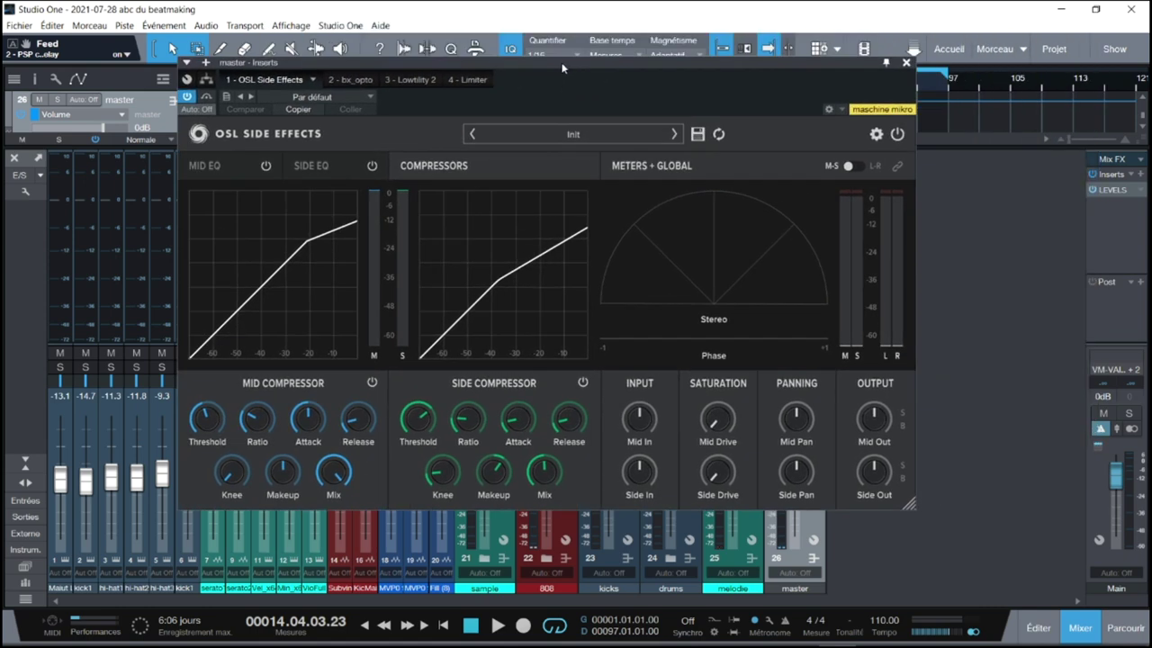
Examine the Mid EQ, Side EQ and Compressors sections of OSL Side Effects, with a short playback on the Side EQ
left_click(209, 167)
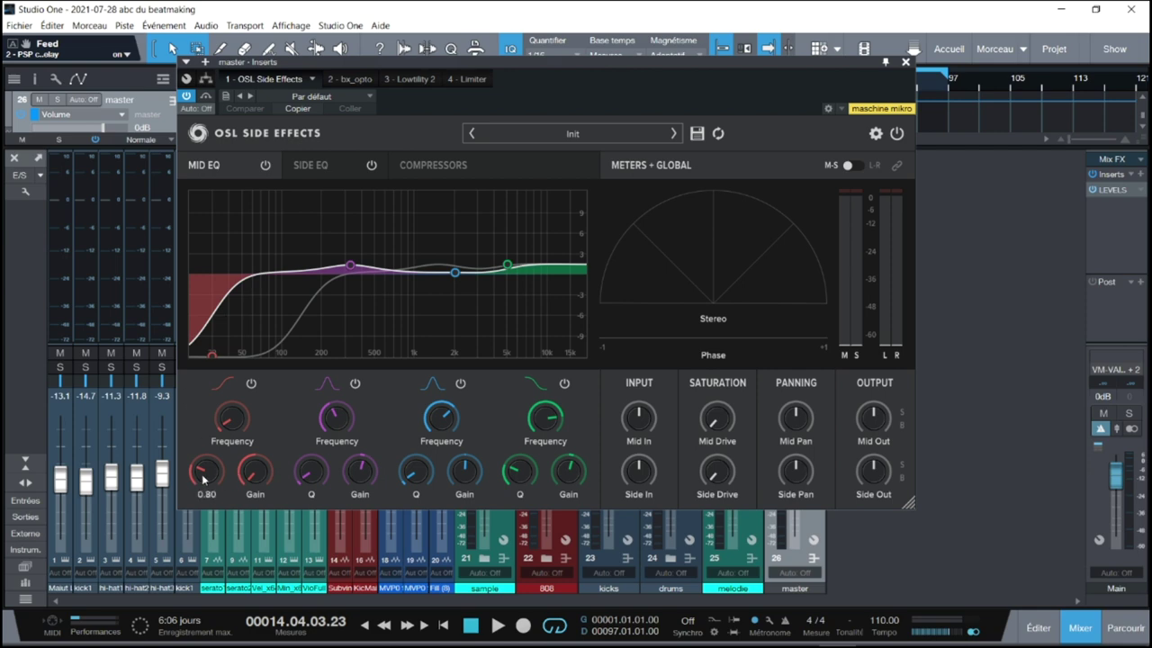
mouse_move(234, 420)
left_click(310, 166)
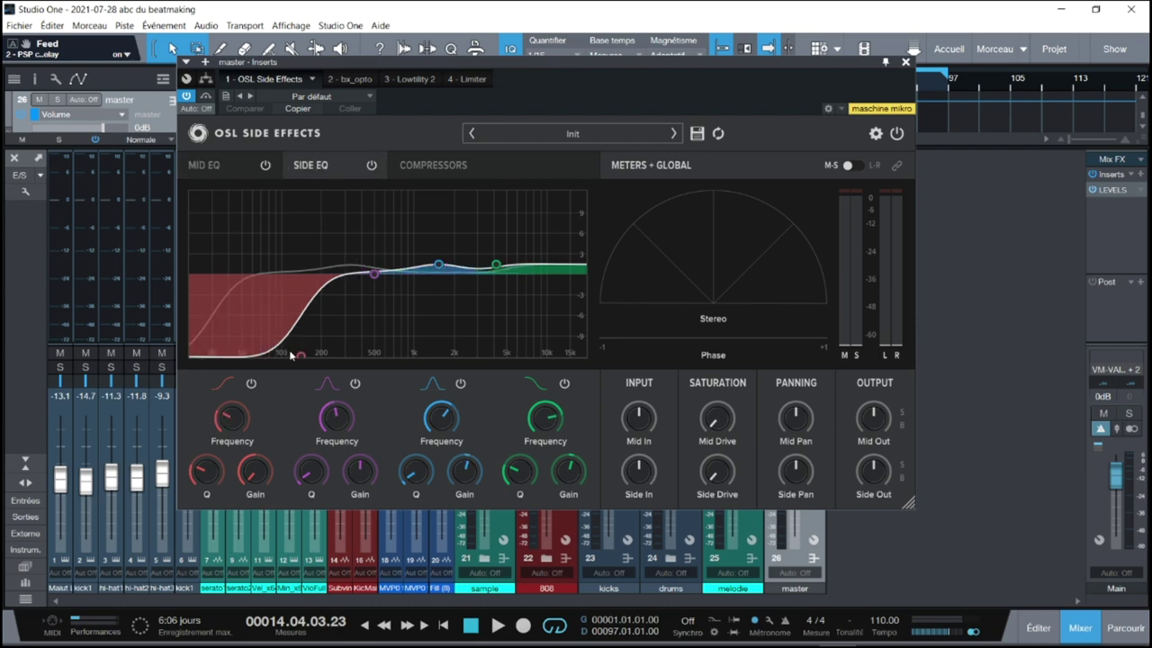
mouse_move(230, 450)
key("space")
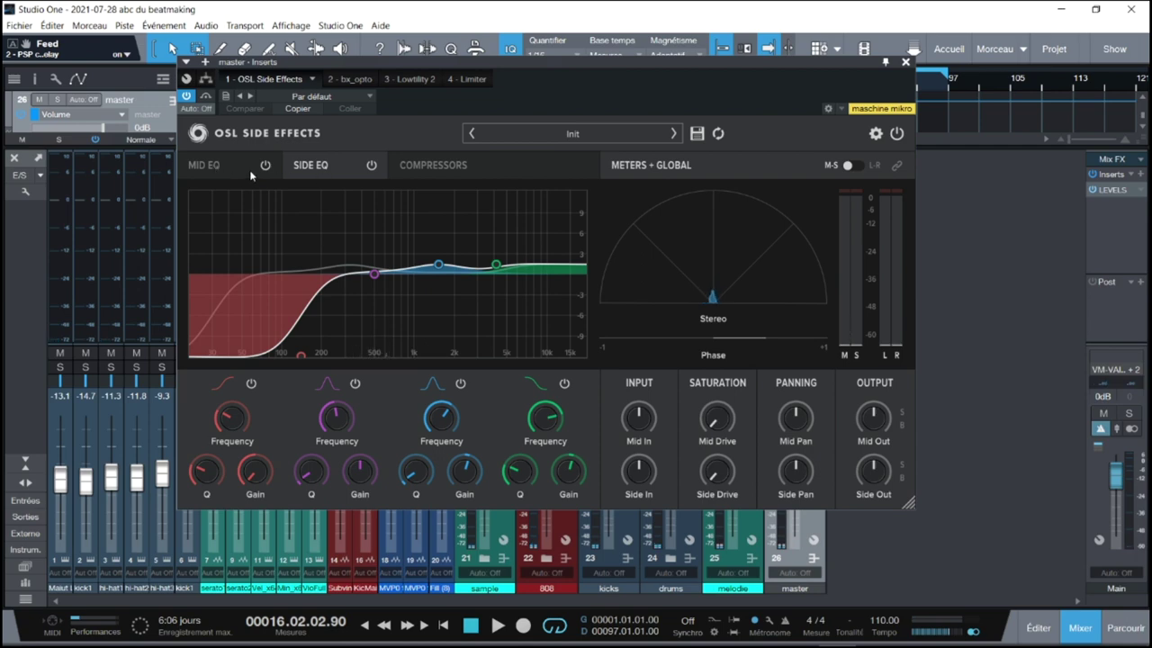
left_click(442, 166)
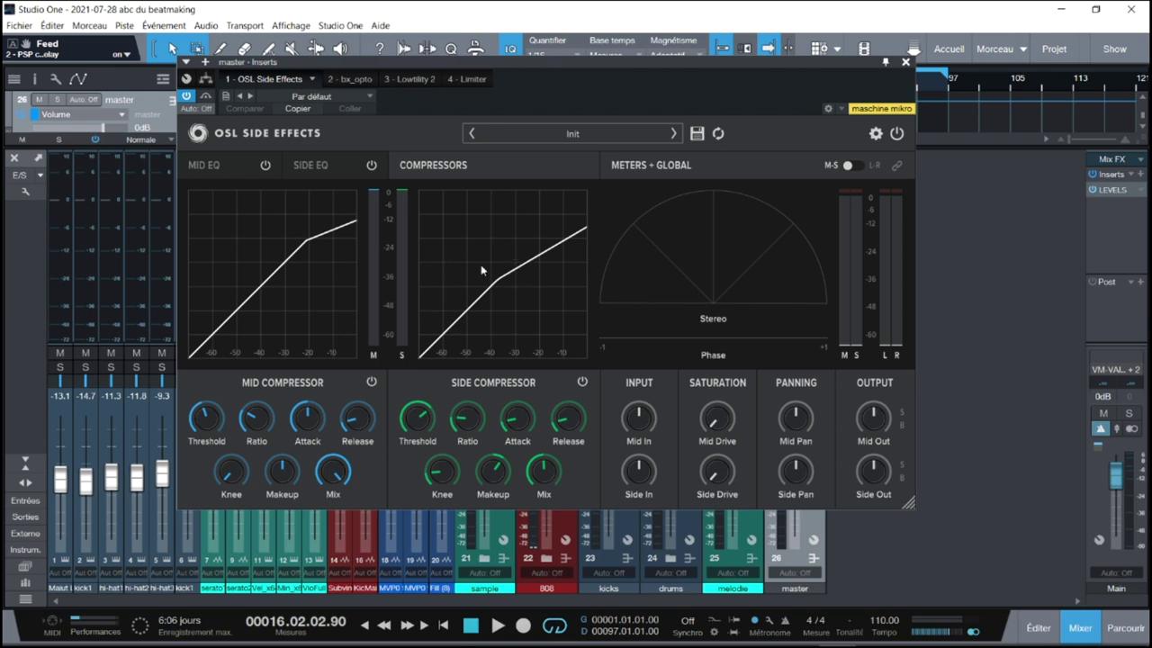
Audition the song in short passages while watching the compressor curves and stereo meters of OSL Side Effects
key("space")
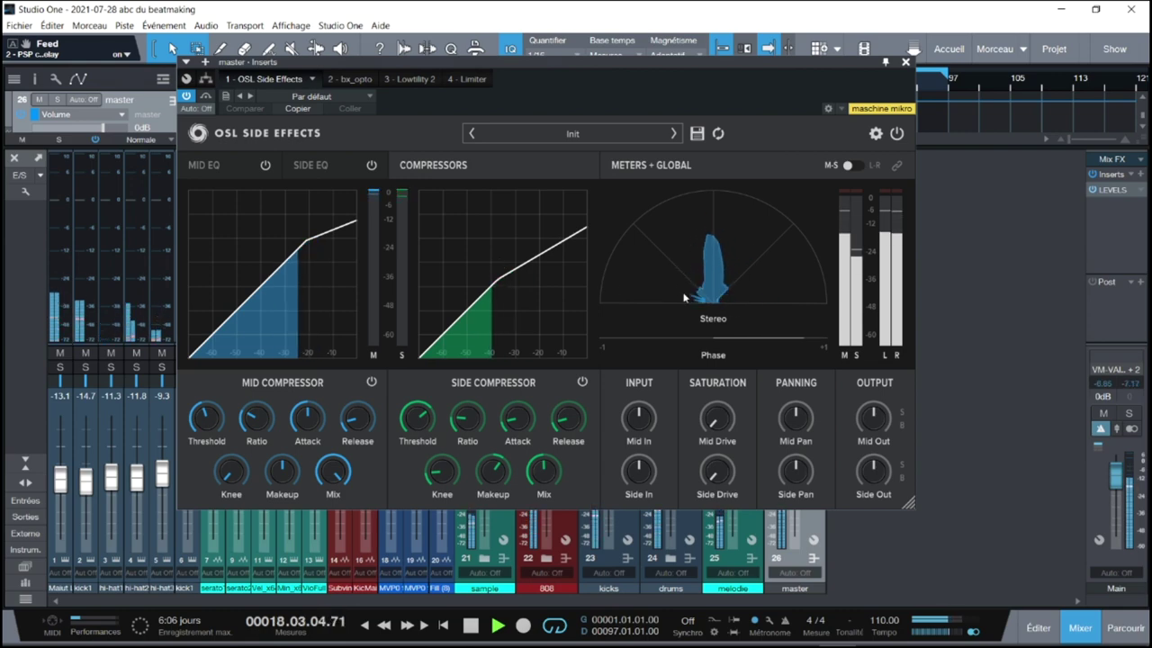
key("space")
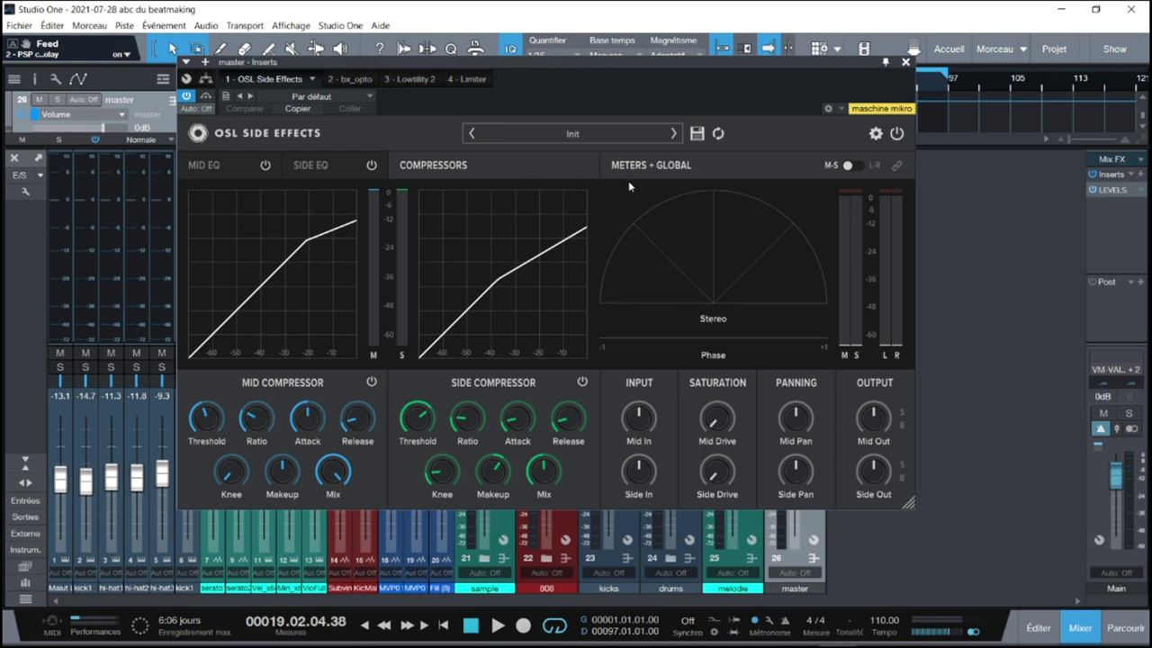
key("space")
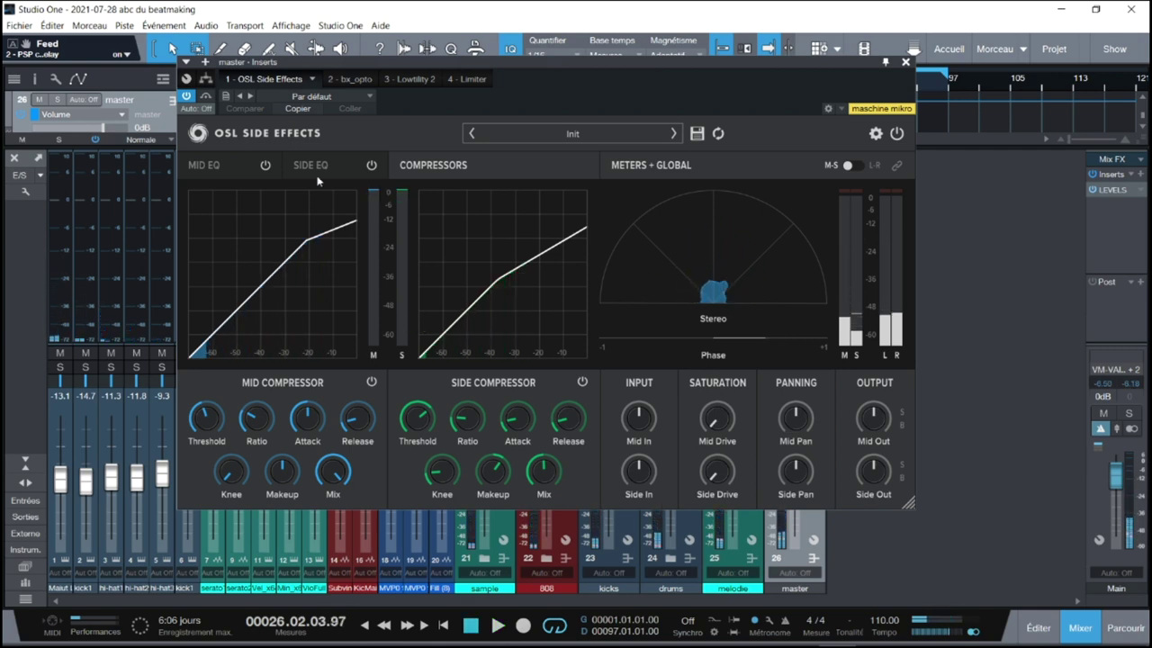
Review the Mid EQ, Side EQ and Compressors sections of OSL Side Effects plus its input, panning and output controls, and resume playback
left_click(226, 165)
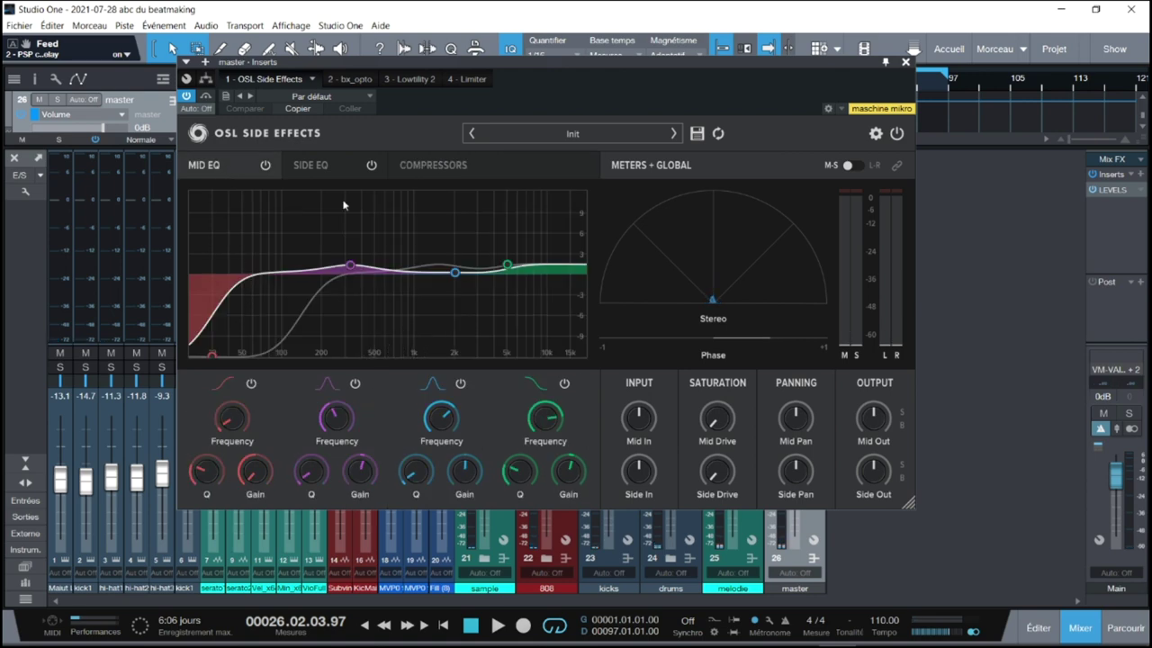
left_click(322, 165)
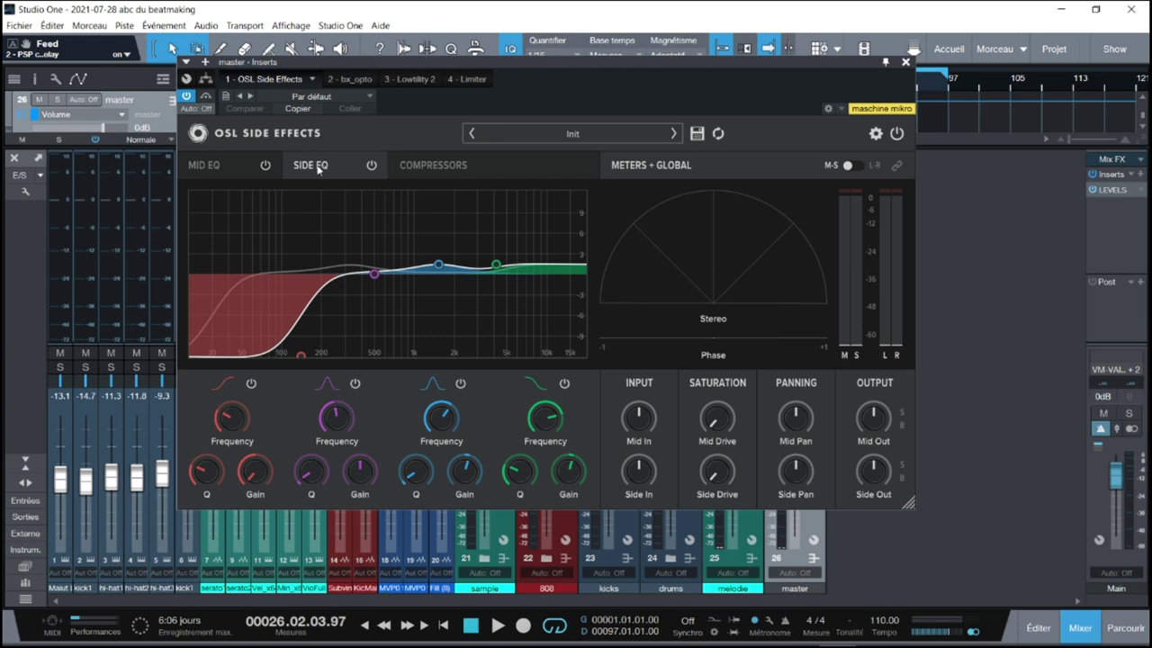
left_click(425, 168)
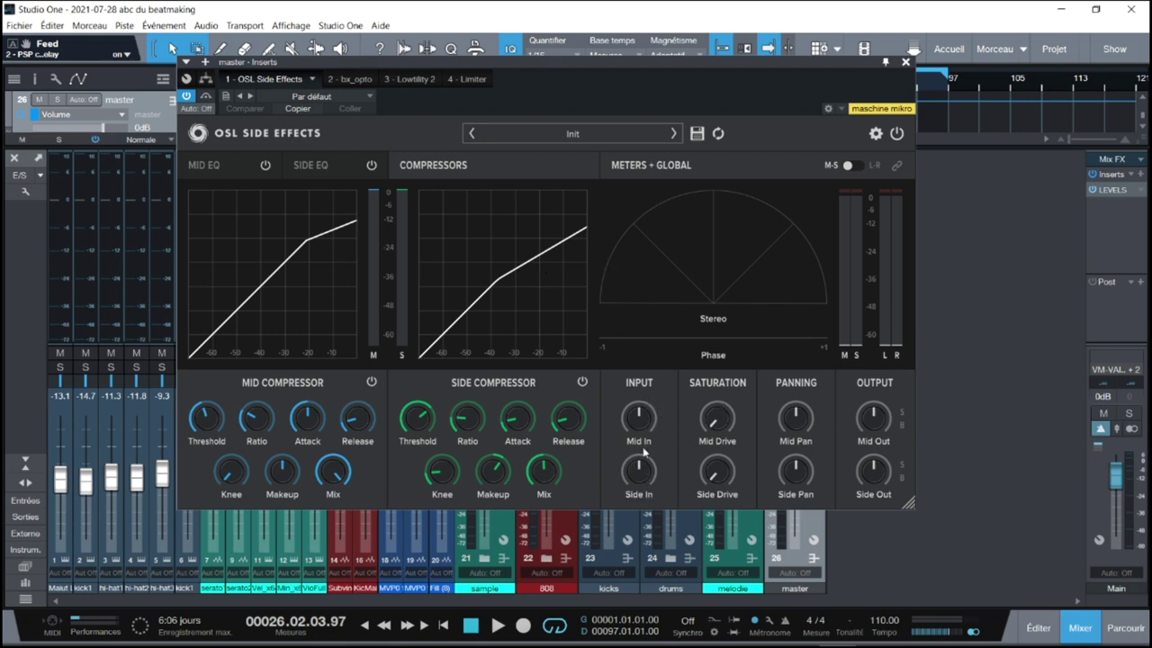
mouse_move(651, 469)
mouse_move(792, 420)
mouse_move(861, 413)
key("space")
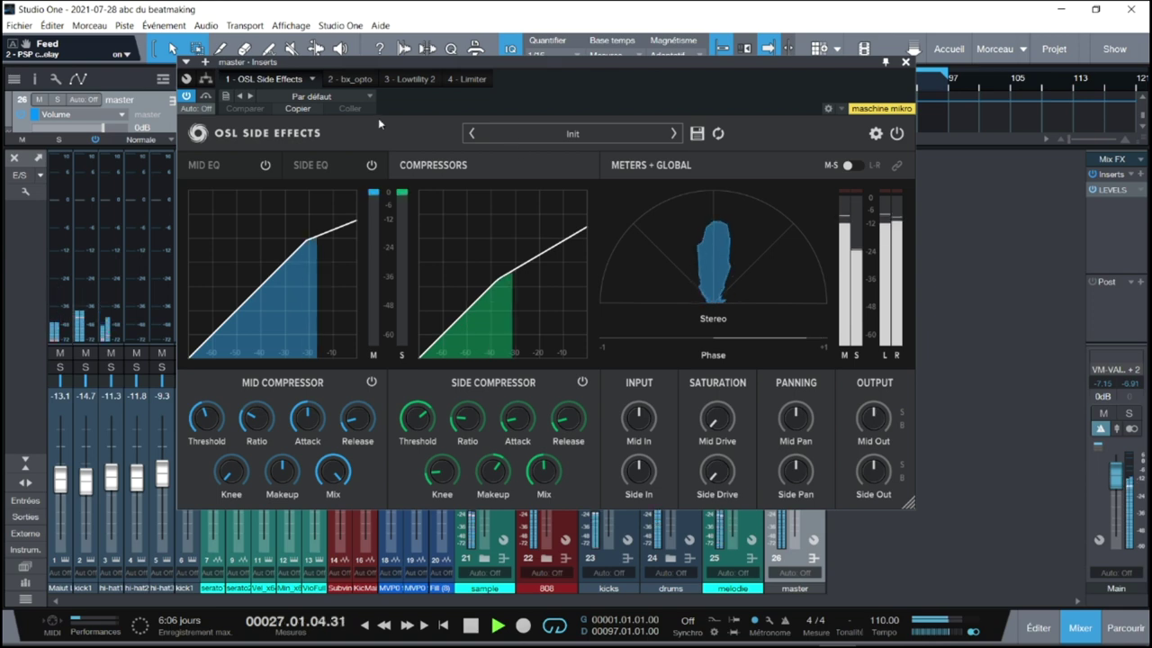
Open and activate the bx_opto insert on the master bus, and compare it bypassed and active during playback
left_click(347, 80)
key("space")
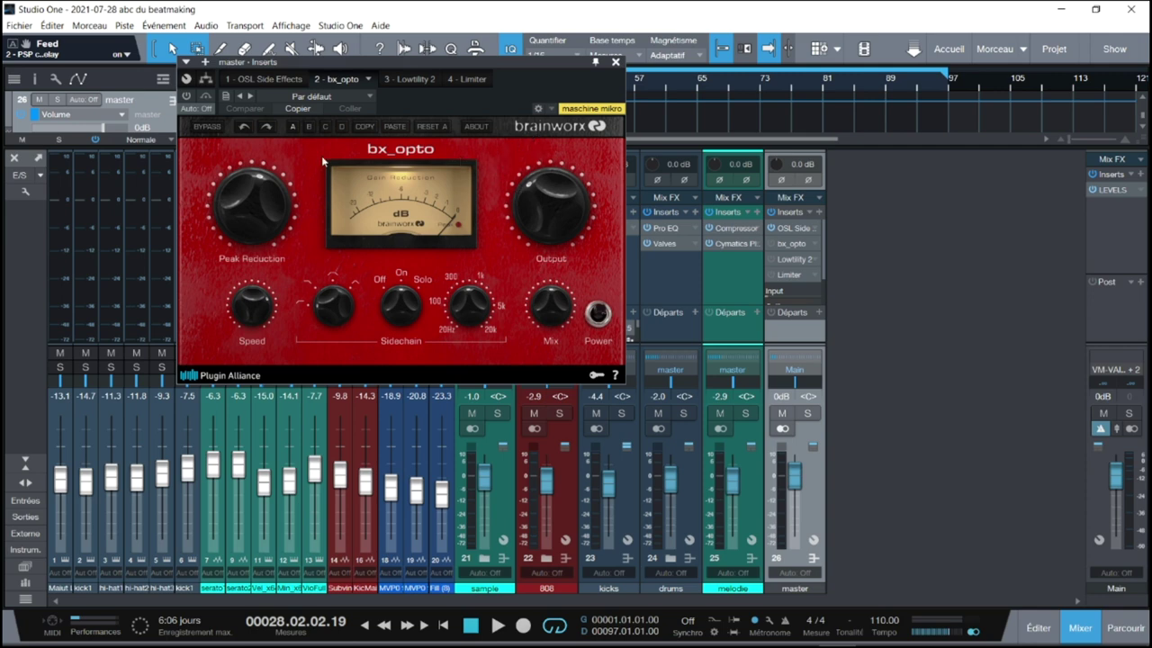
left_click(187, 95)
key("space")
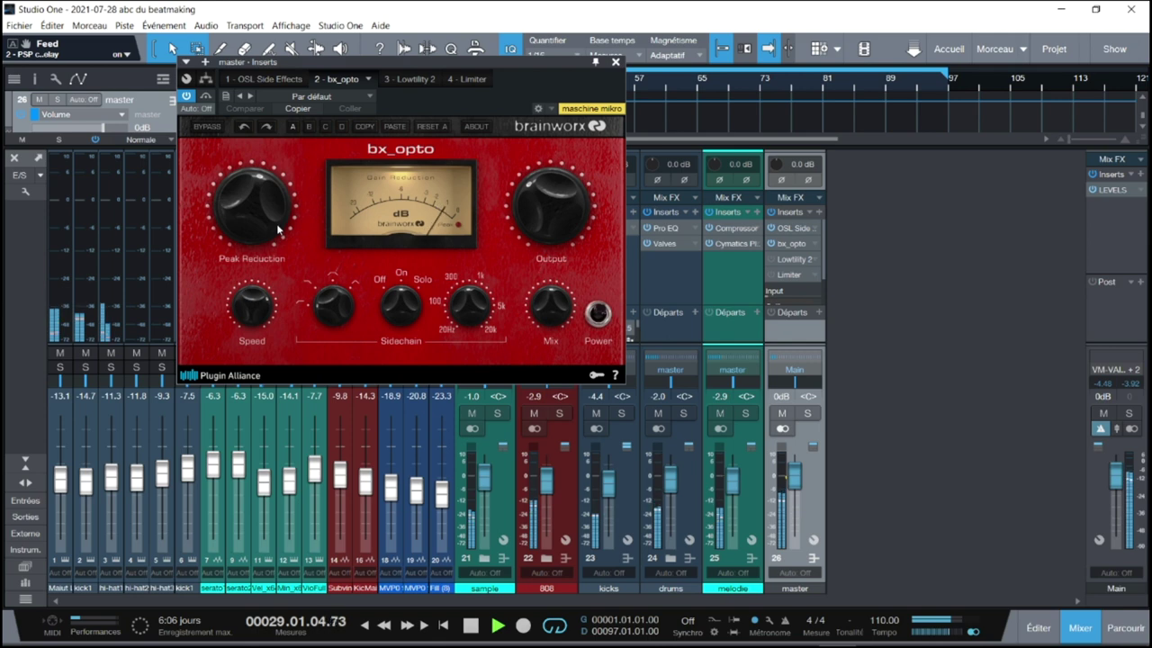
left_click(188, 97)
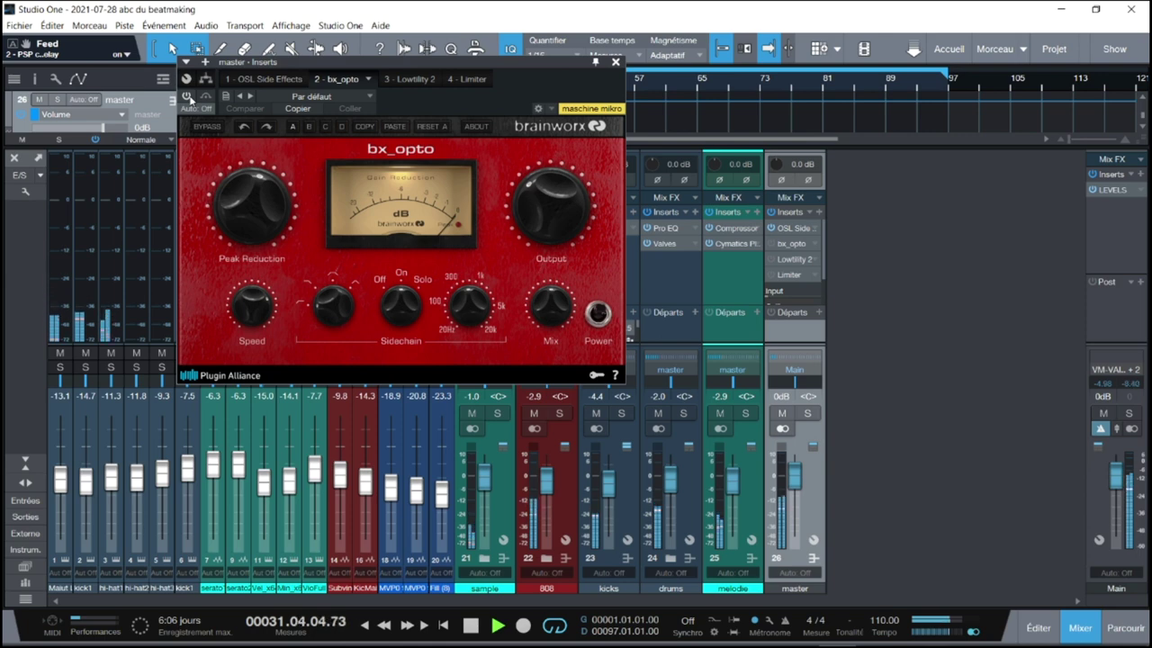
left_click(189, 97)
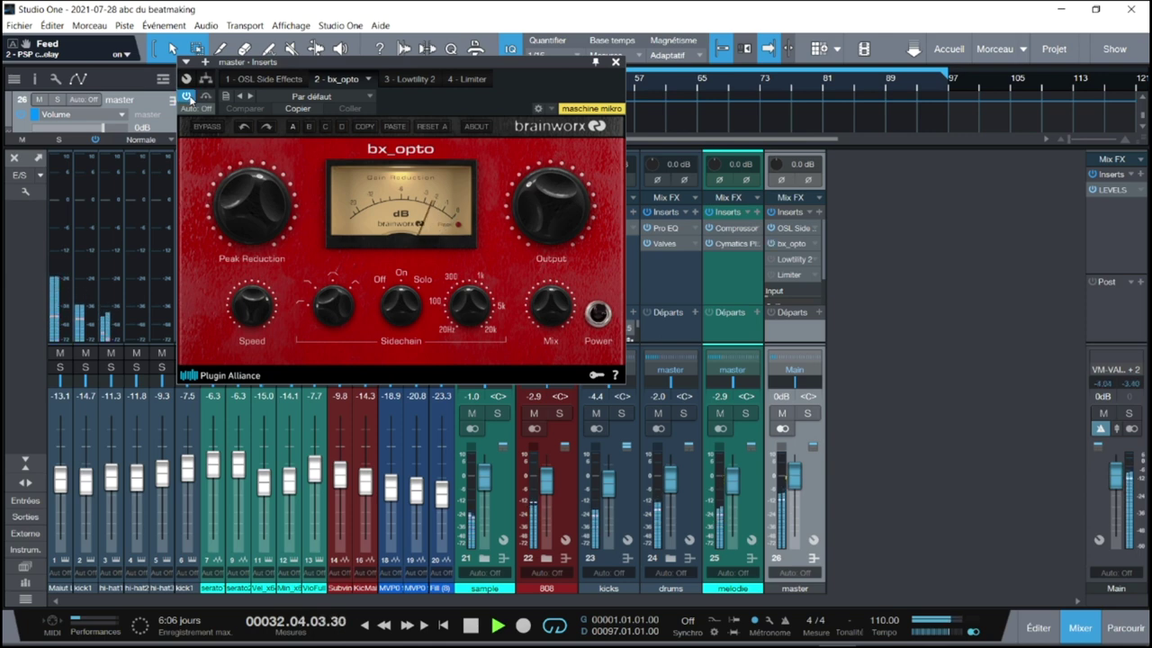
key("space")
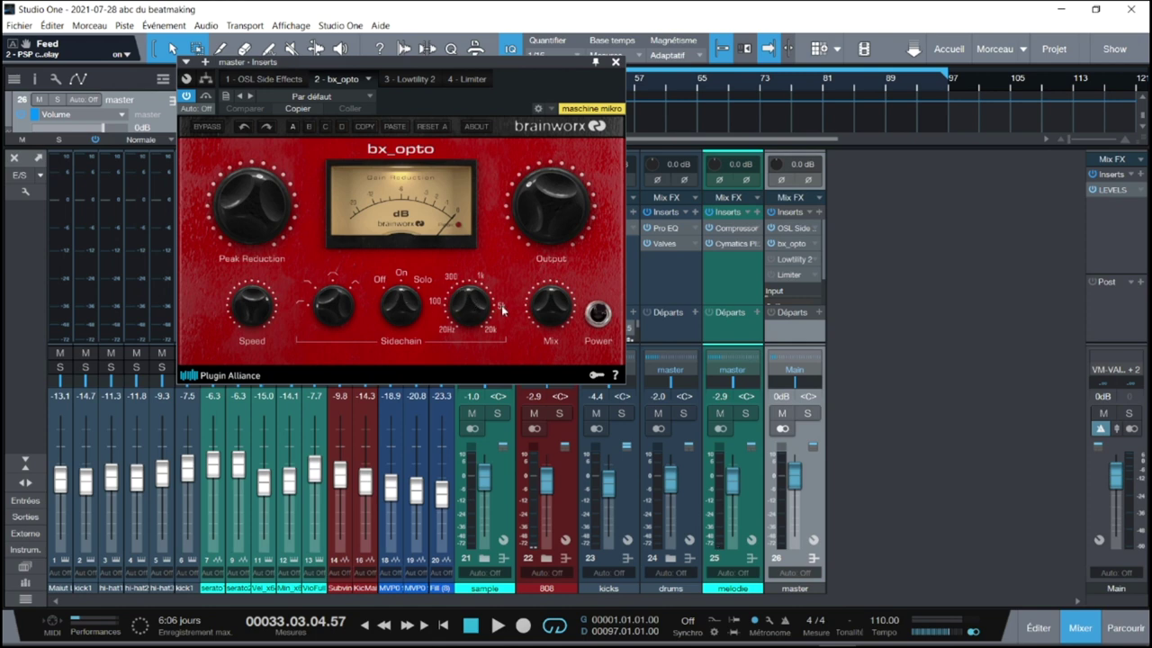
Audition the bx_opto sidechain in Solo during playback and return its mode to On
left_click(406, 311)
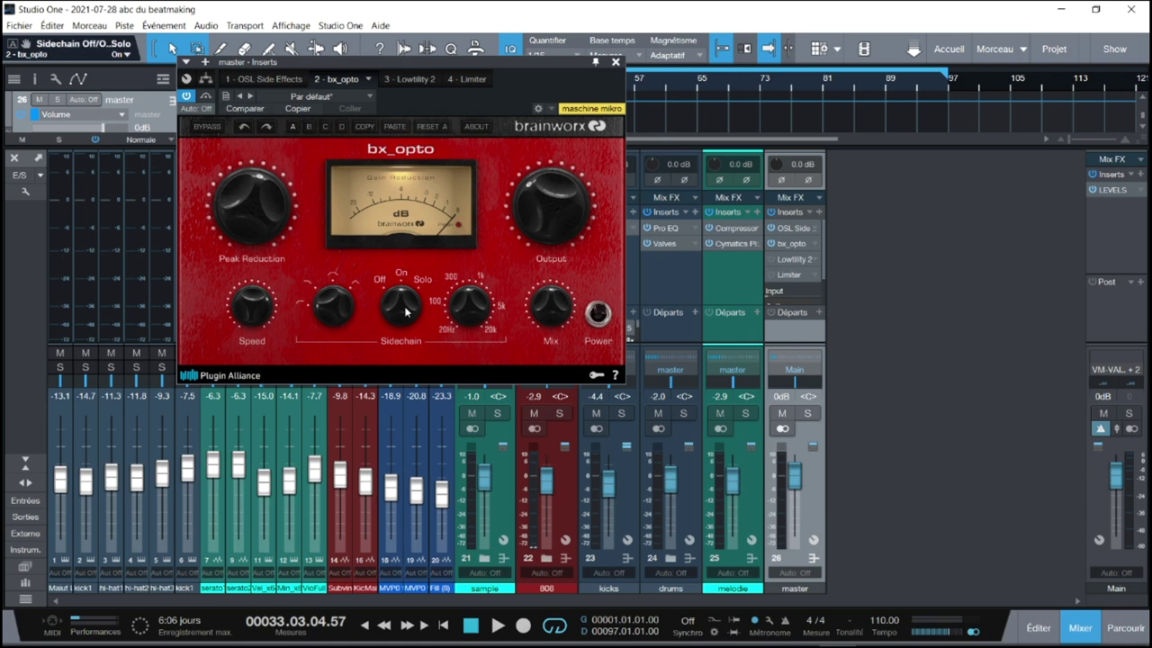
left_click_drag(398, 304, 401, 270)
key("space")
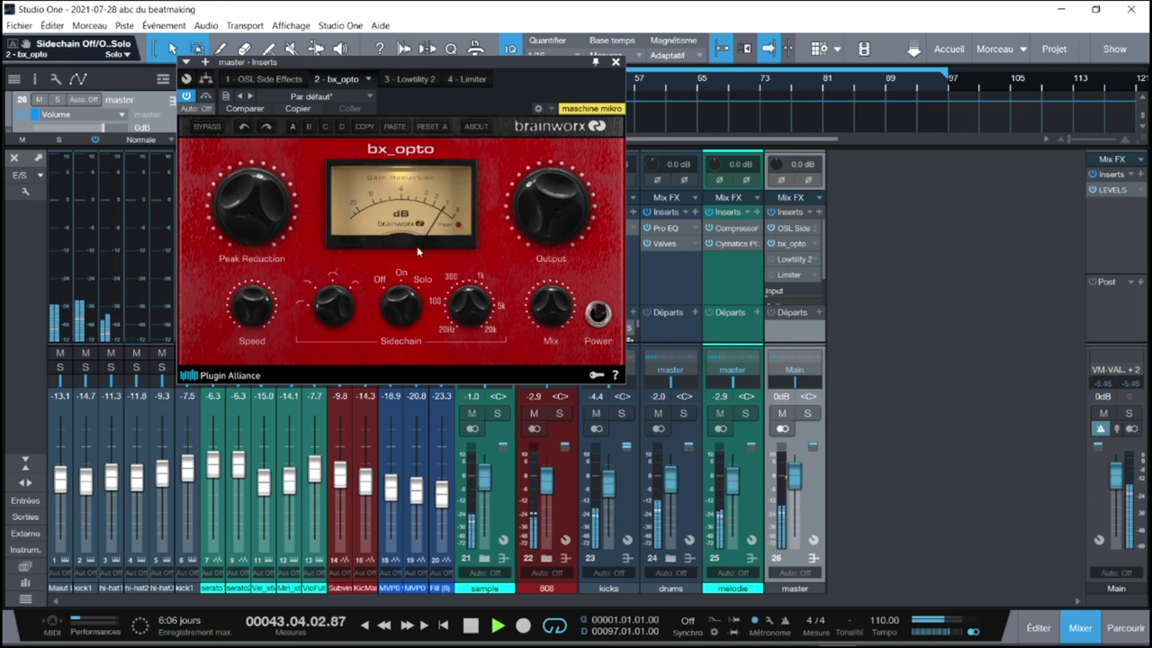
left_click_drag(401, 319, 403, 338)
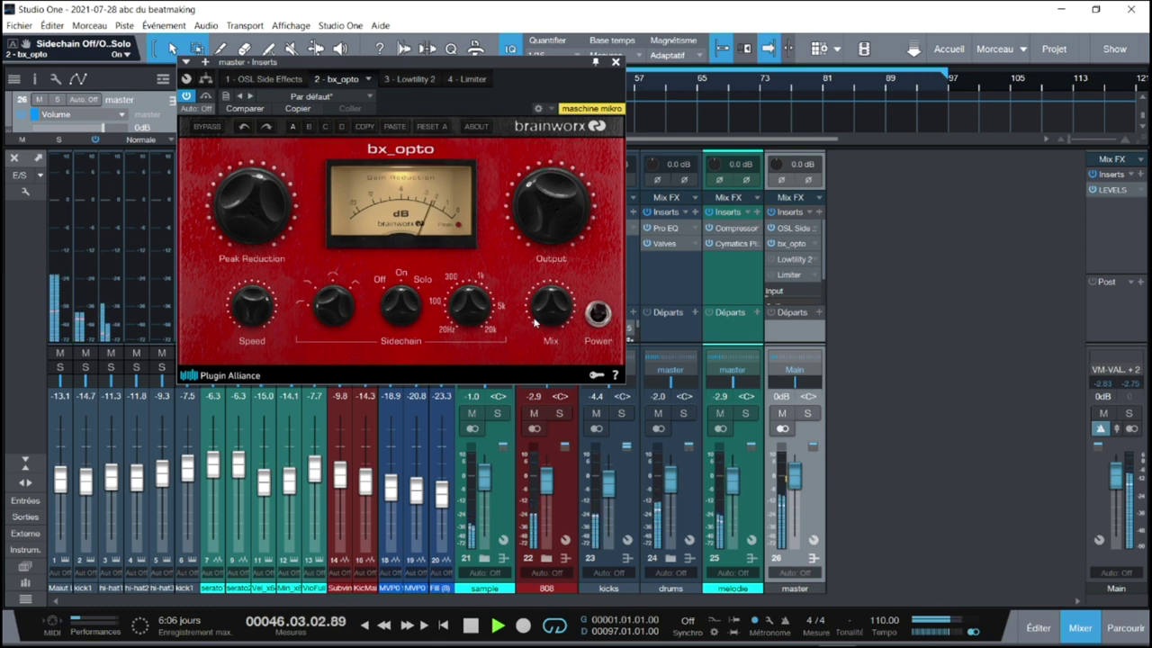
key("space")
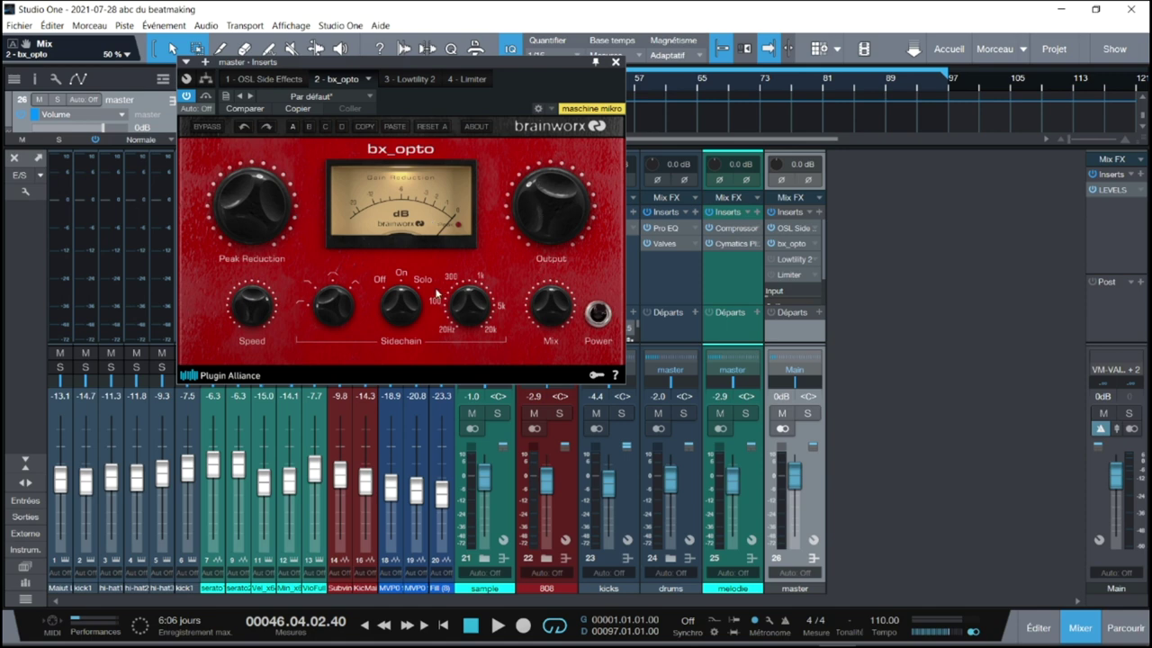
Check the bx_opto Speed setting and compare the master with bx_opto bypassed and active during playback
left_click(254, 312)
key("space")
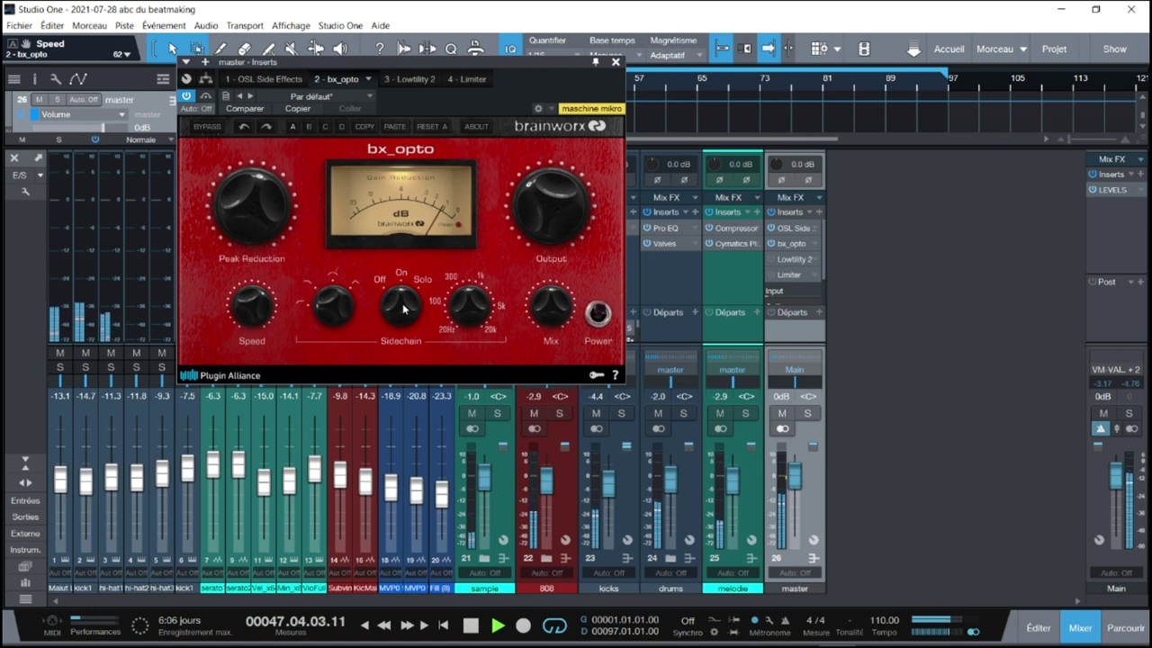
left_click(187, 96)
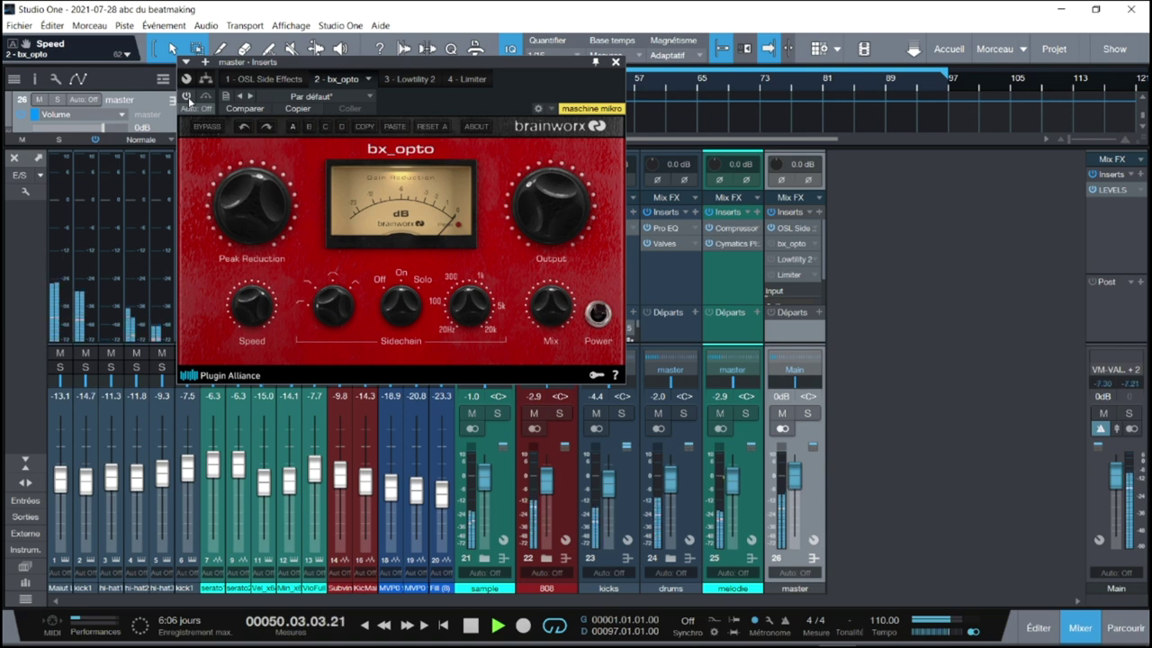
left_click(187, 96)
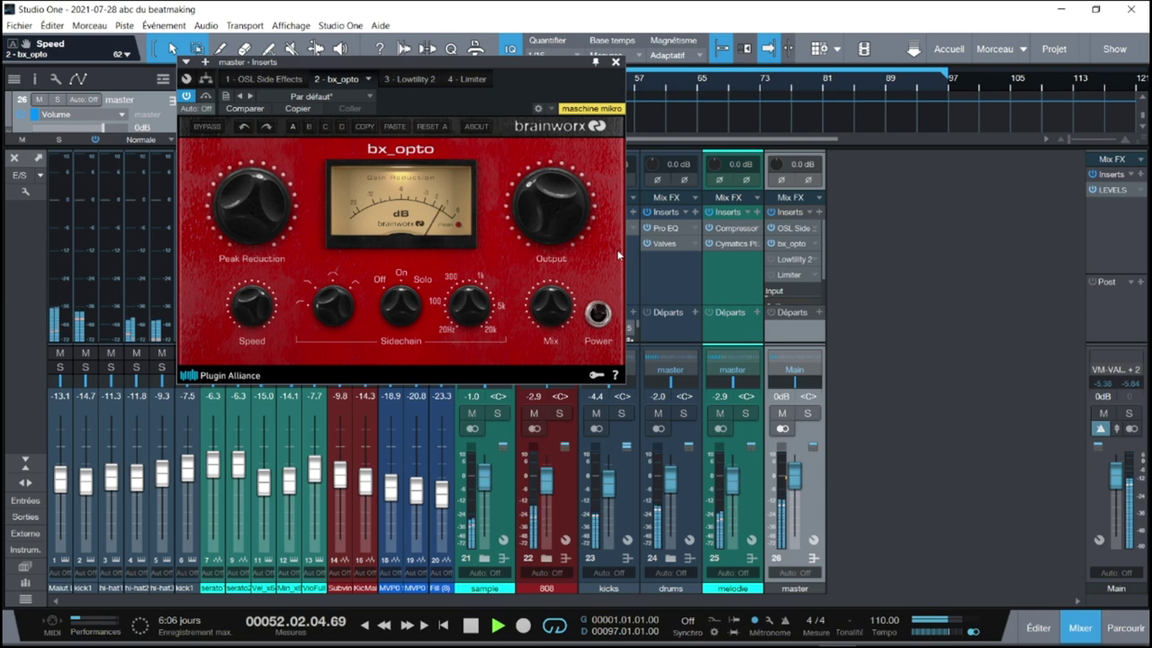
key("space")
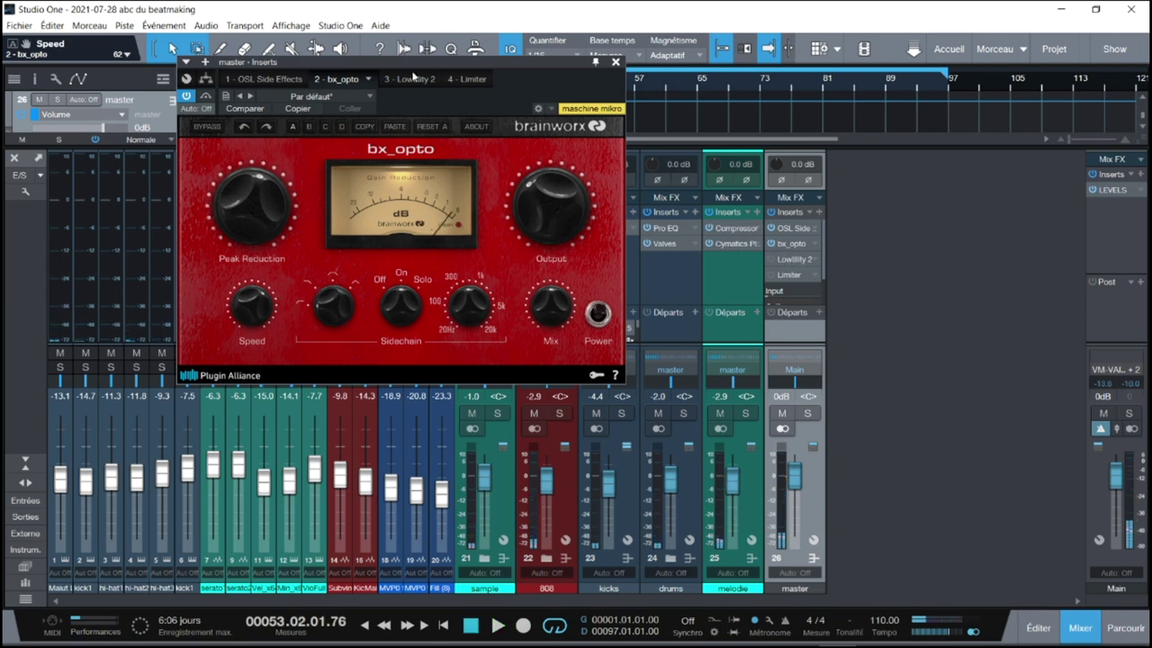
Open and activate the Lowtility 2 insert on the master bus, and compare its Low and Full views during playback
left_click(409, 79)
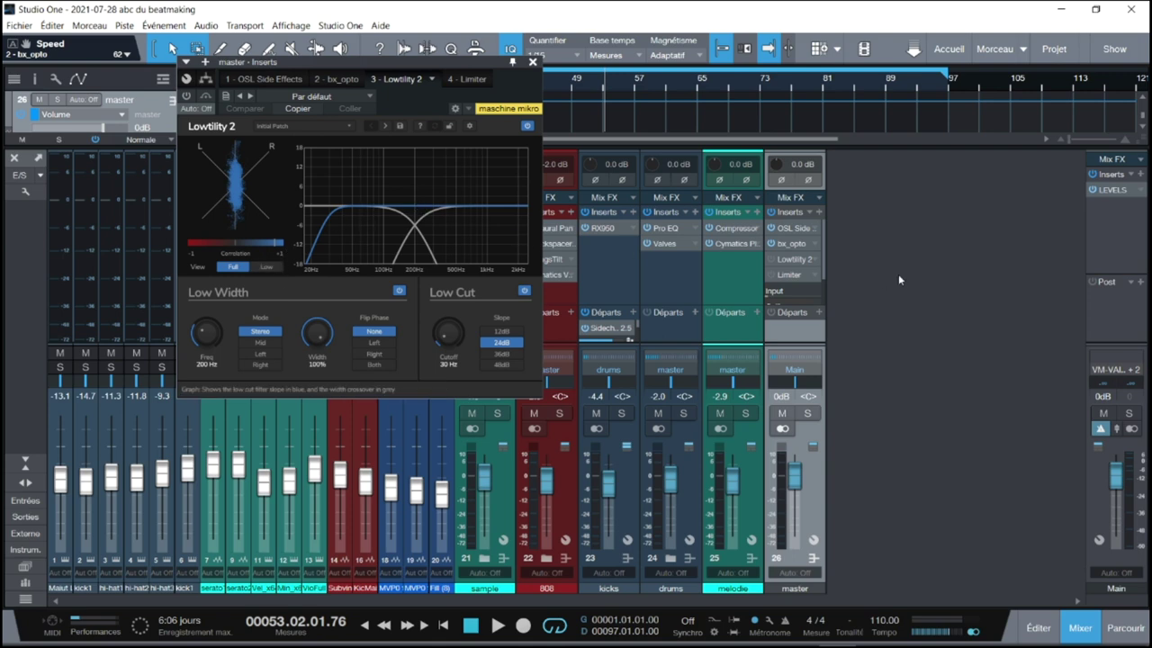
key("space")
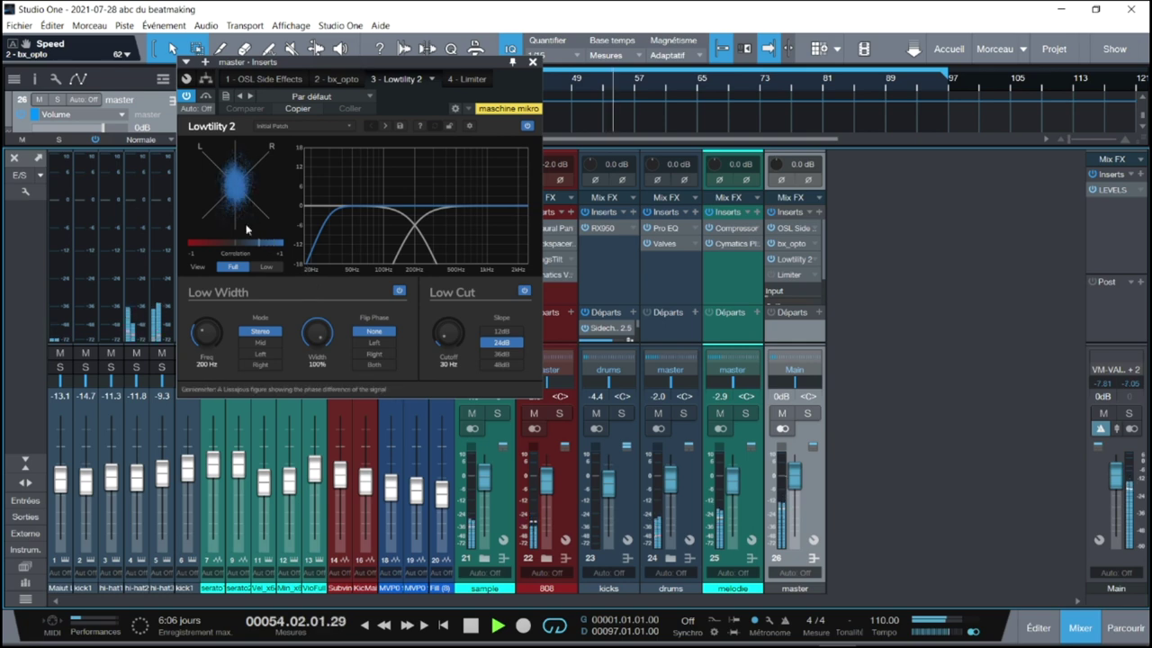
left_click(265, 267)
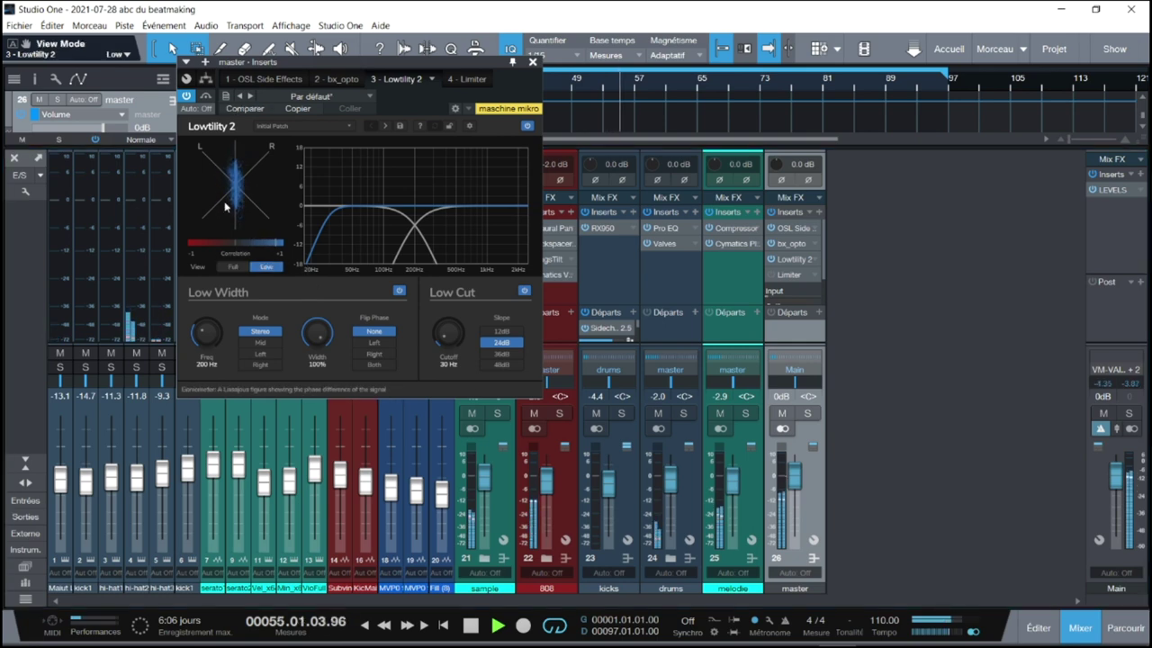
key("space")
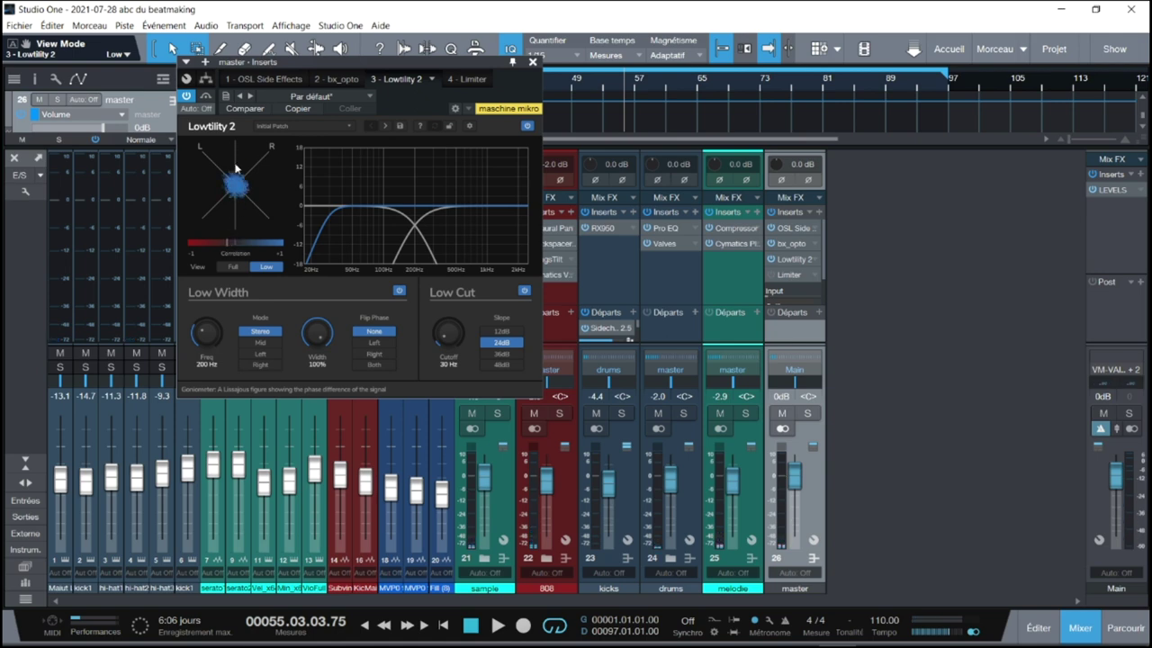
key("space")
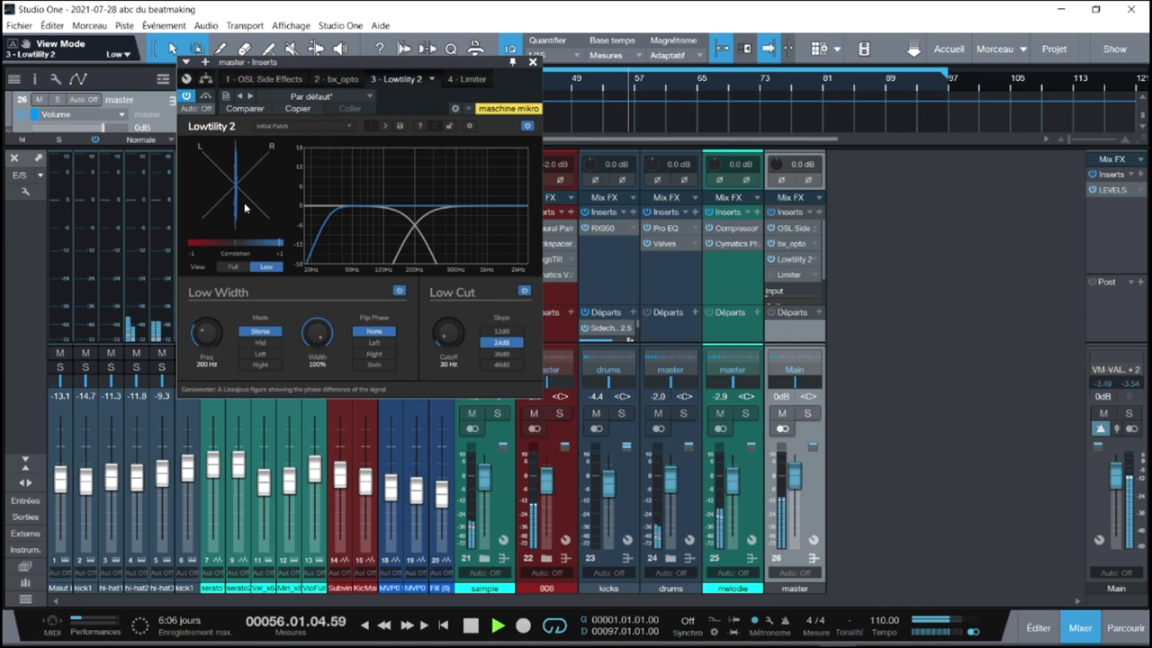
left_click(233, 266)
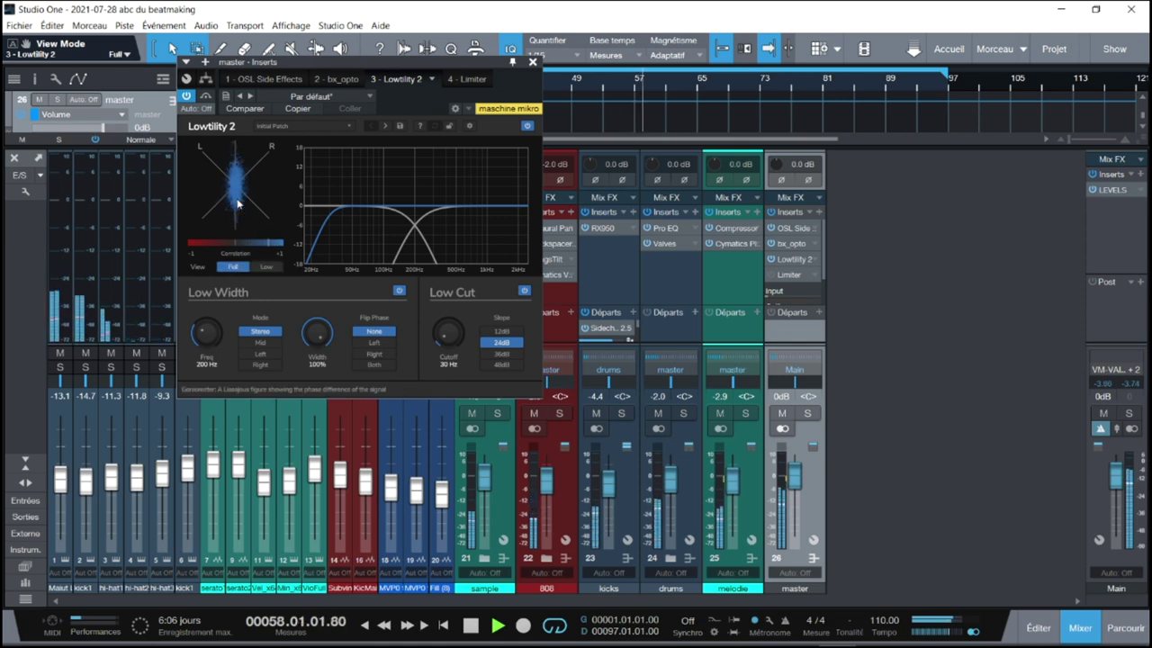
key("space")
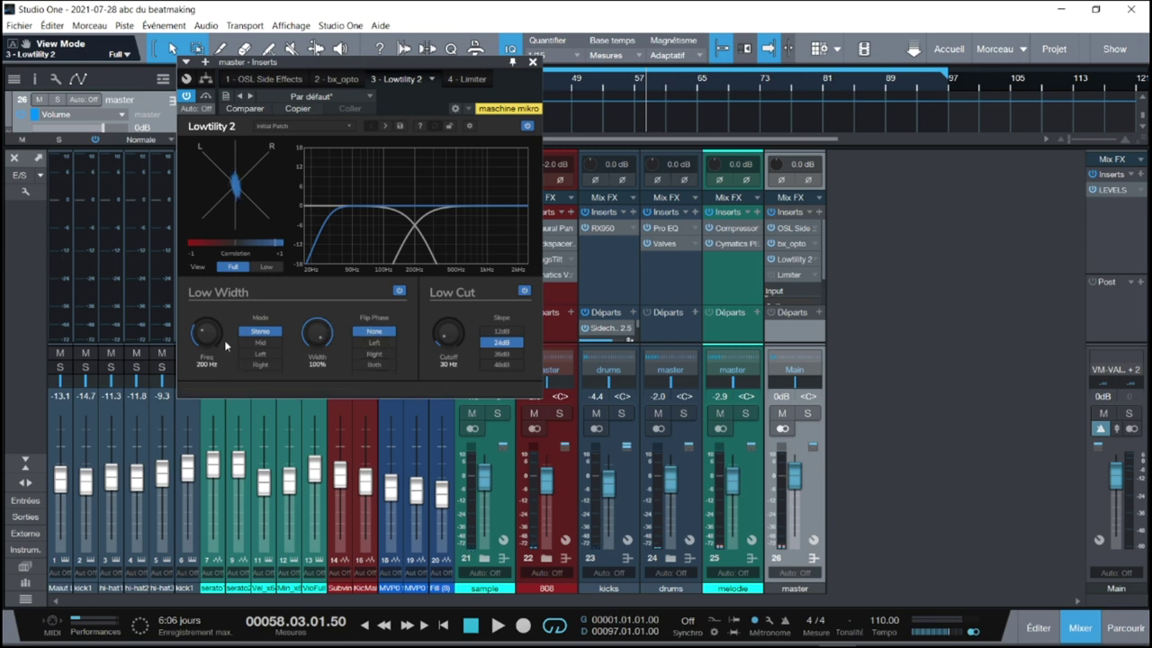
Try a Low Width frequency of 226 Hz in Lowtility 2, reset it to 200 Hz, and audition the result
mouse_move(206, 334)
left_mouse_down()
mouse_move(208, 349)
mouse_move(211, 337)
left_mouse_up()
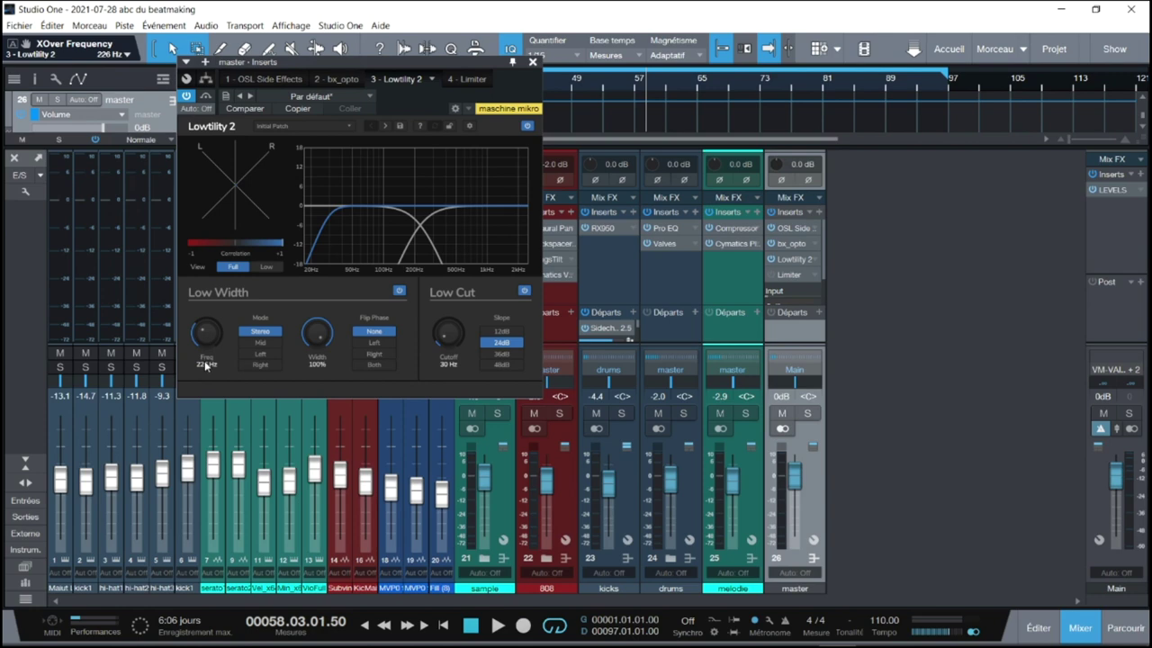
double_click(204, 335)
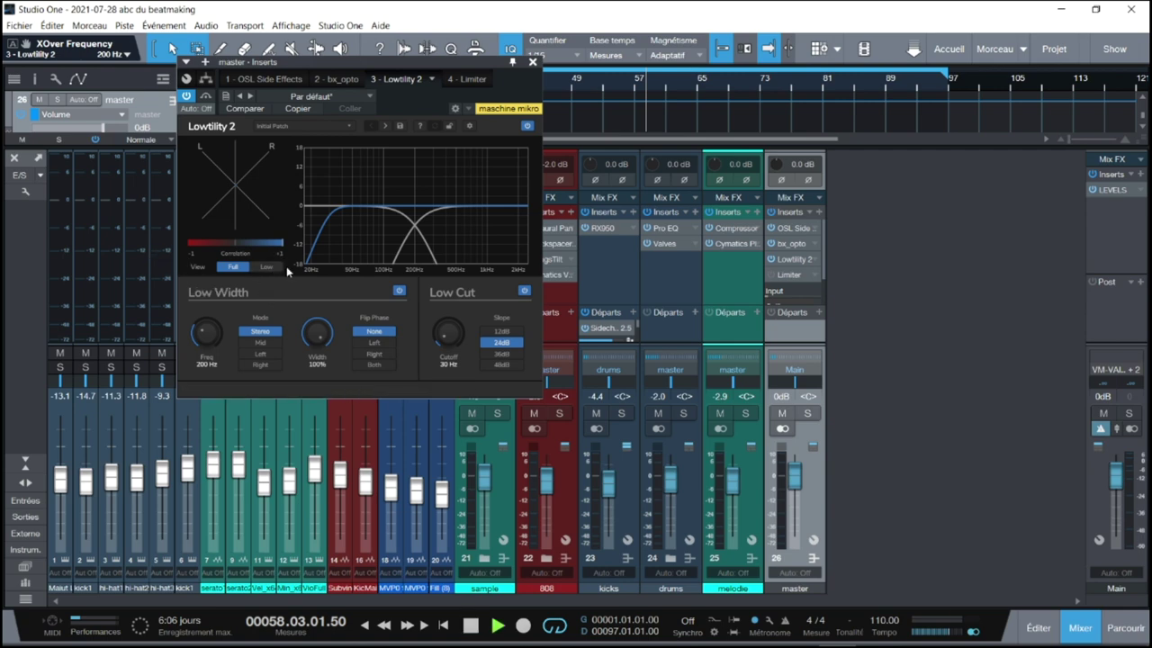
key("space")
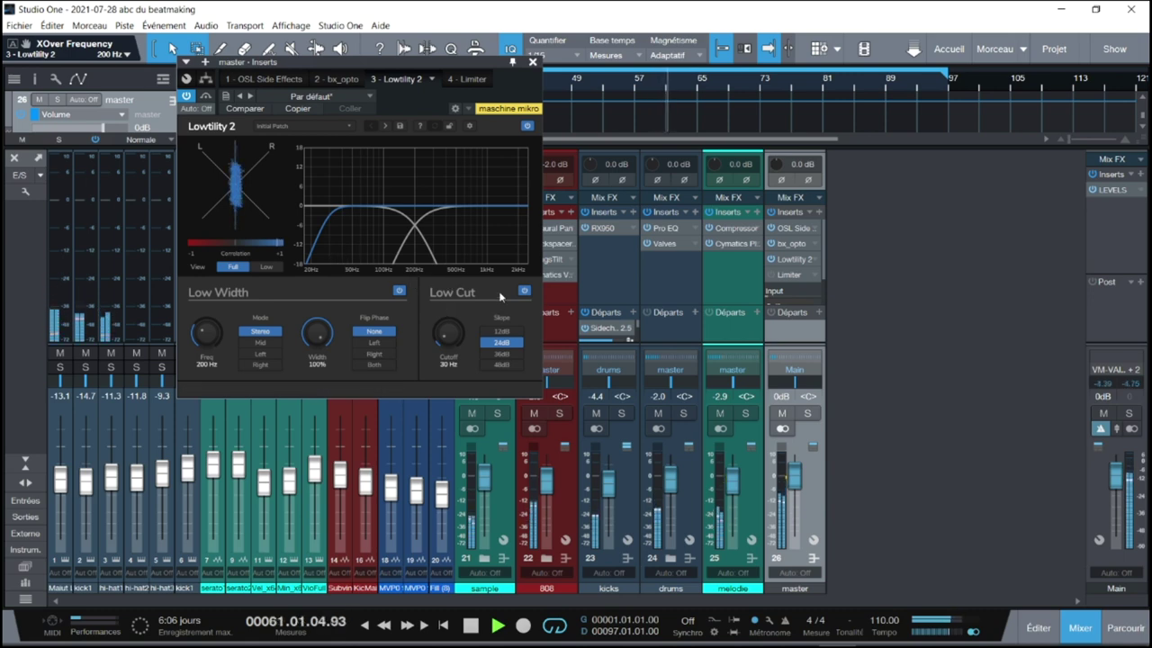
key("space")
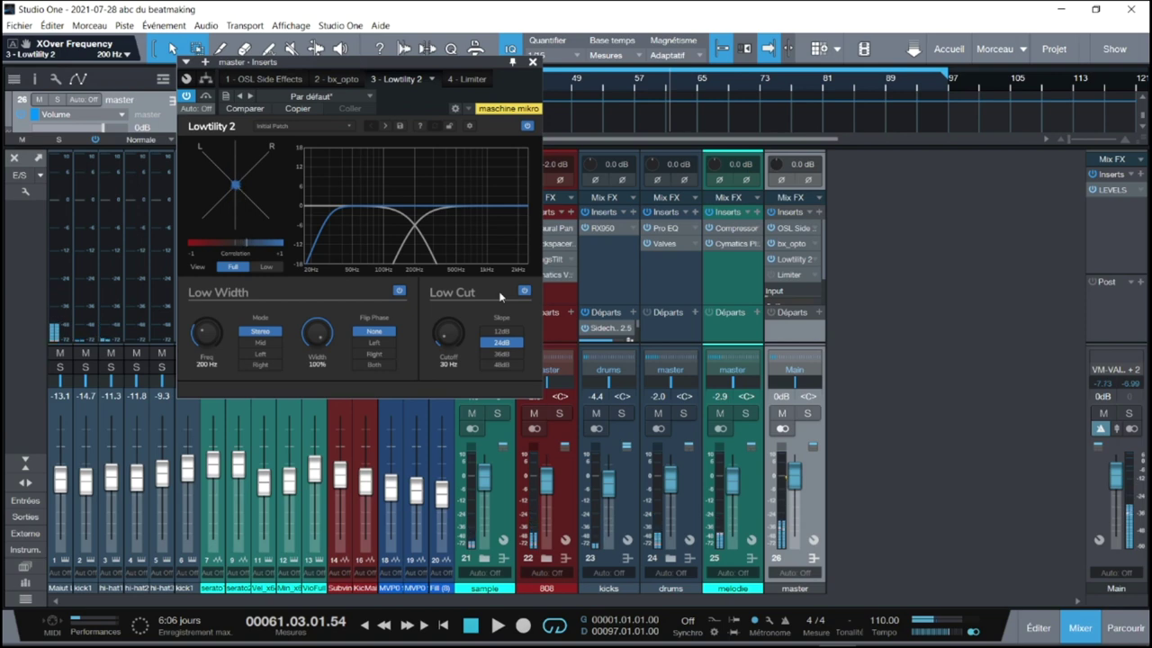
Activate the Limiter insert on the master bus and open its settings
left_click(816, 276)
left_click(832, 291)
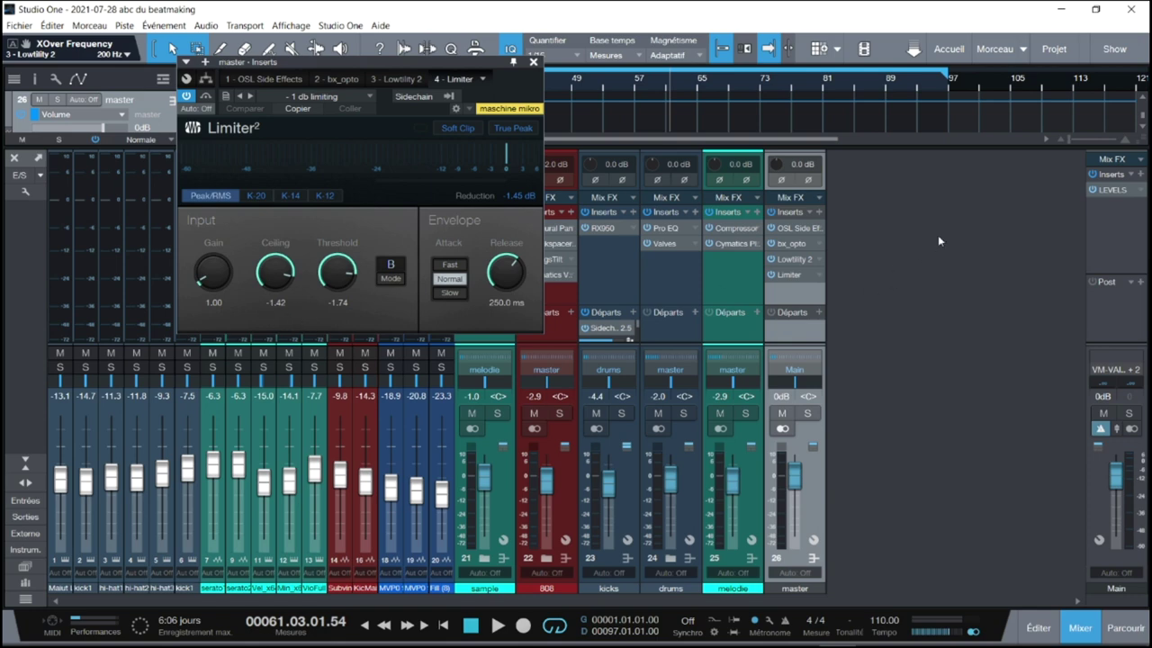
Open the LEVELS meter on the Main output and examine its true peak and LUFS readings
left_click(1113, 190)
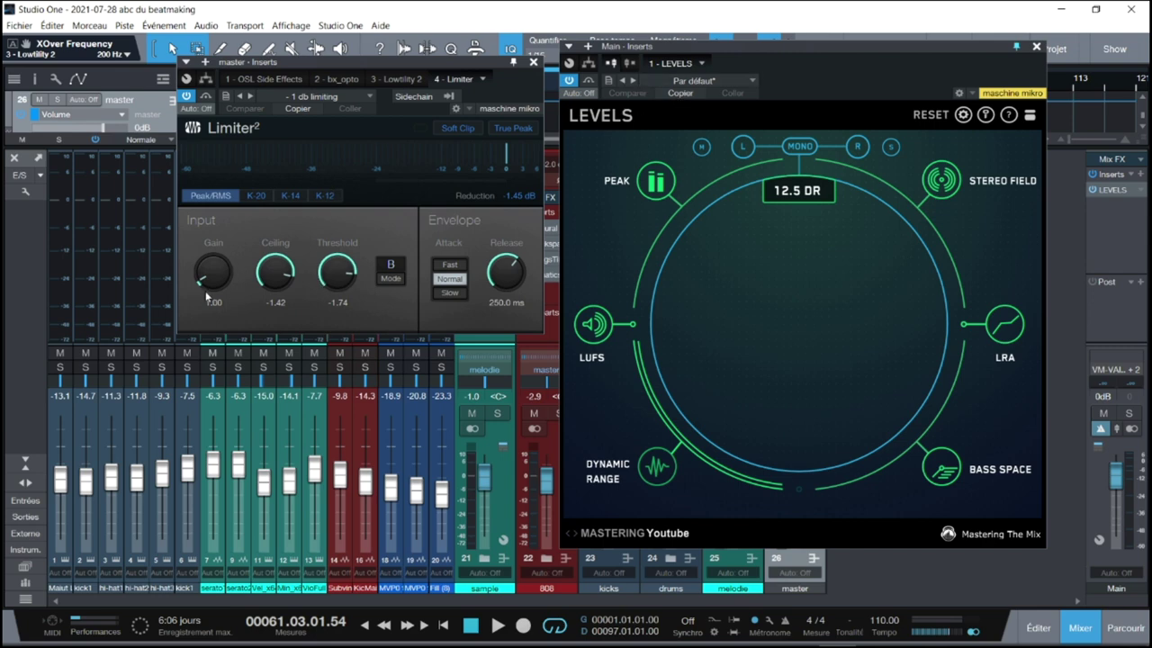
mouse_move(647, 187)
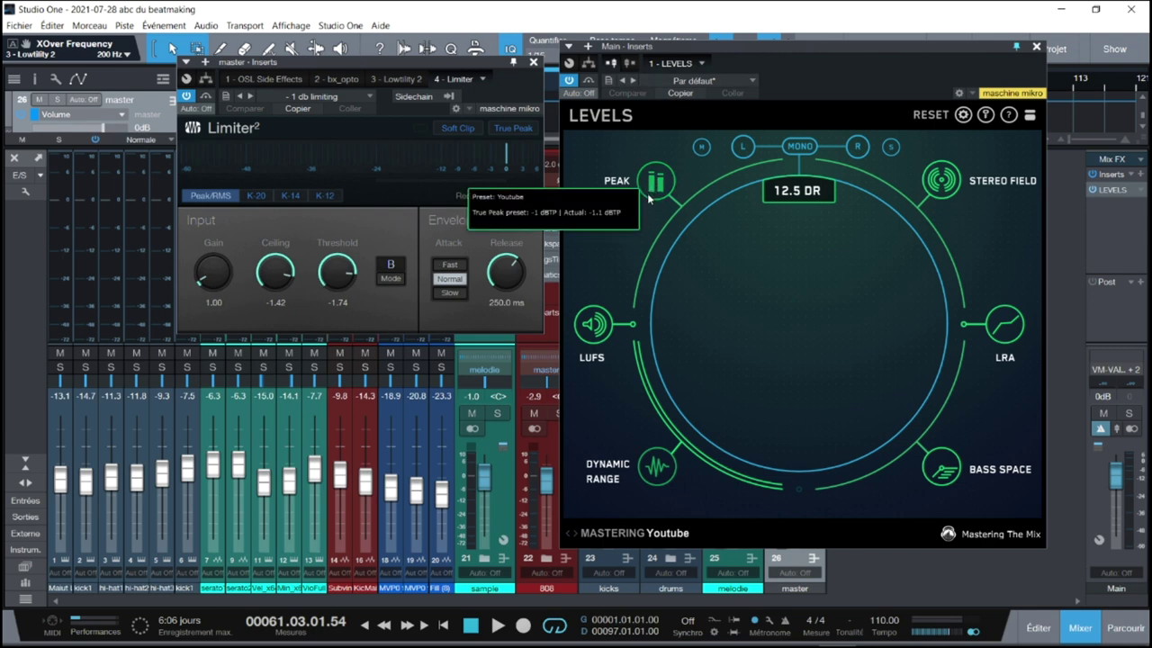
left_click(594, 326)
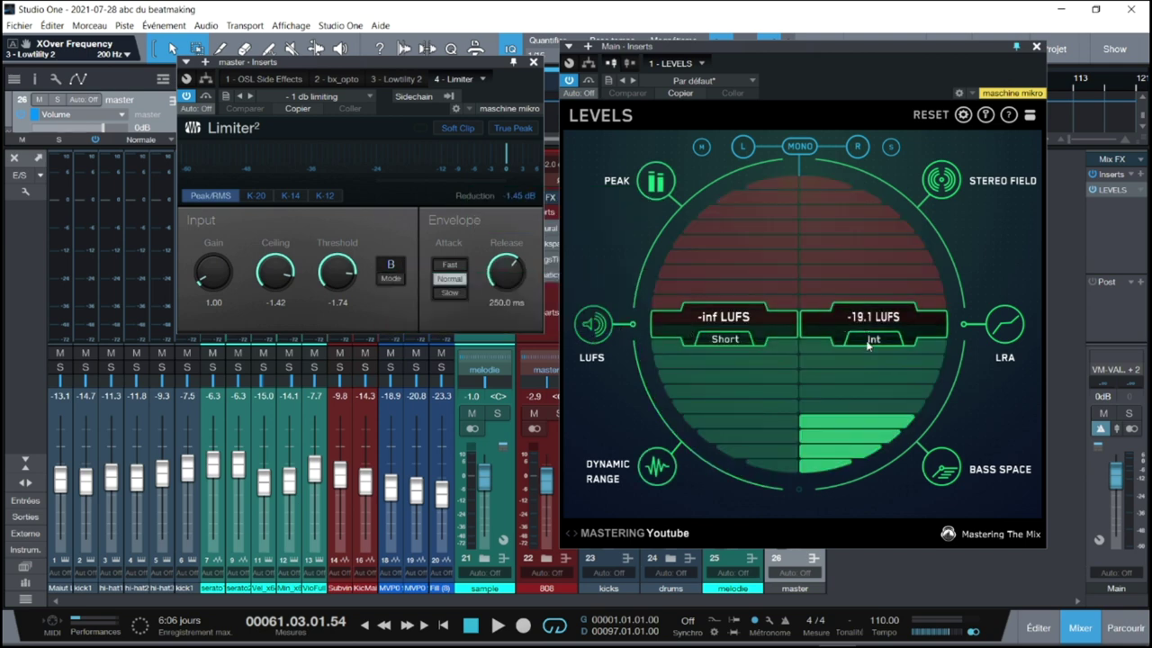
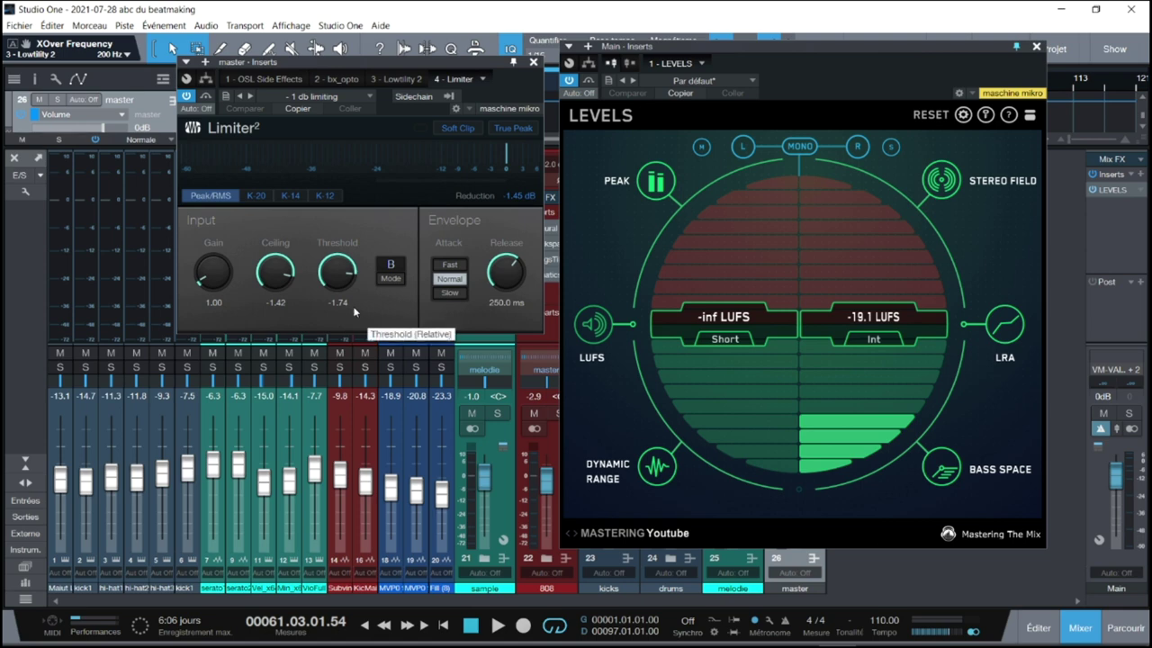
Bypass the Limiter on the master bus during playback and check the true peak and LUFS readings in LEVELS
key("space")
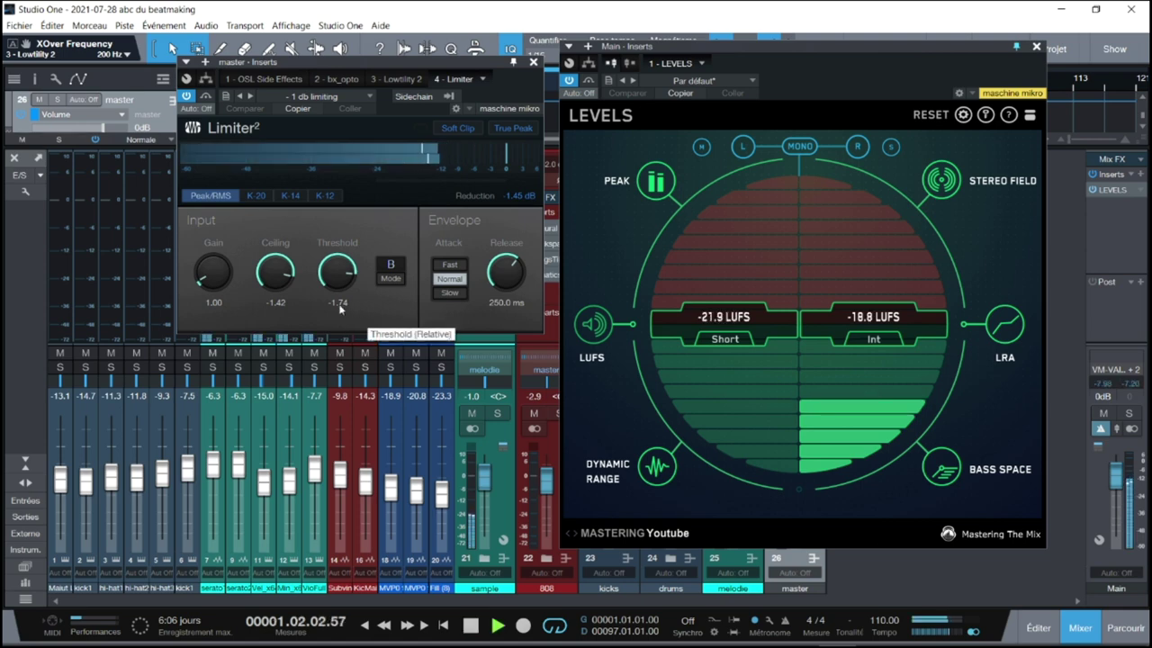
left_click(188, 97)
left_click(655, 183)
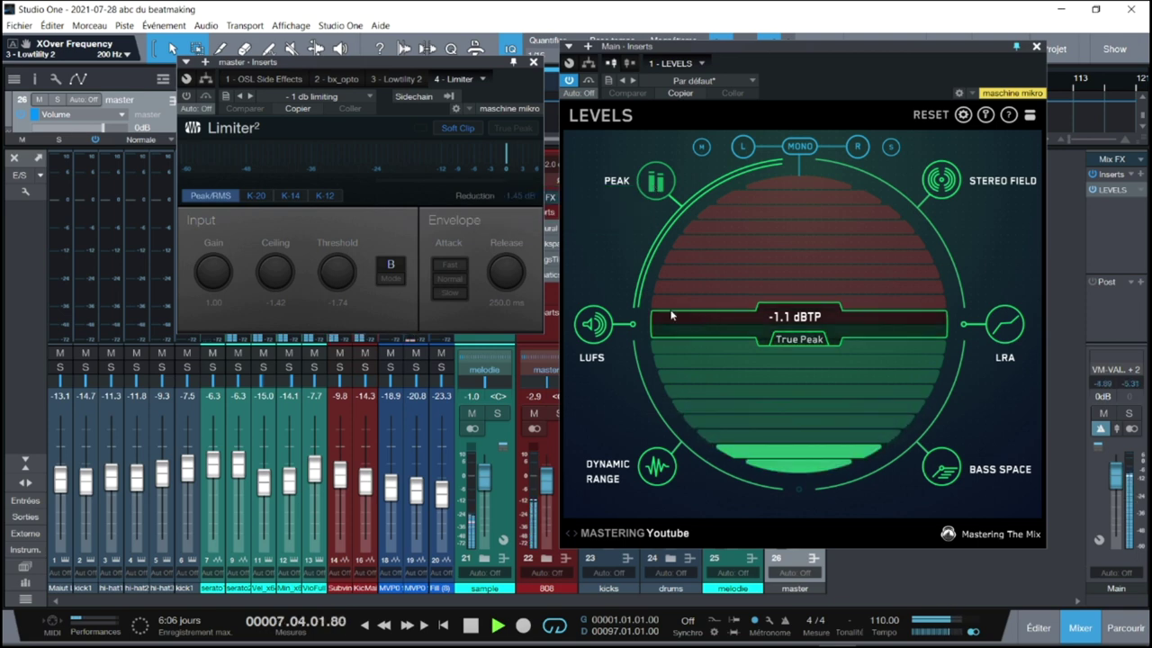
left_click(595, 329)
mouse_move(594, 331)
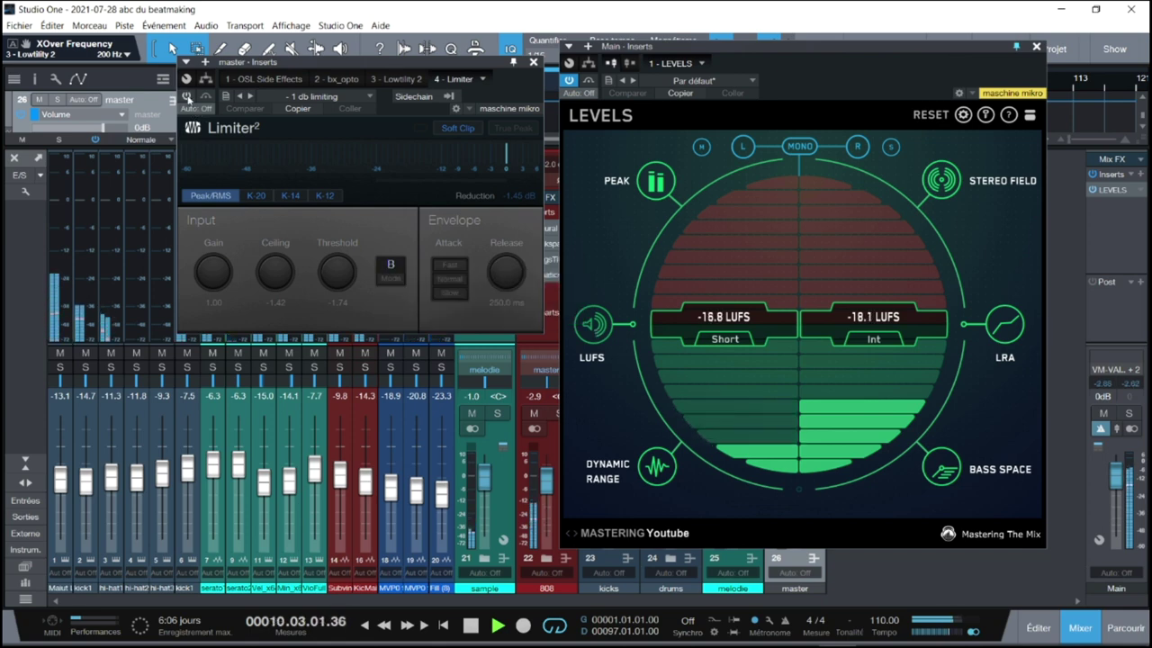
key("space")
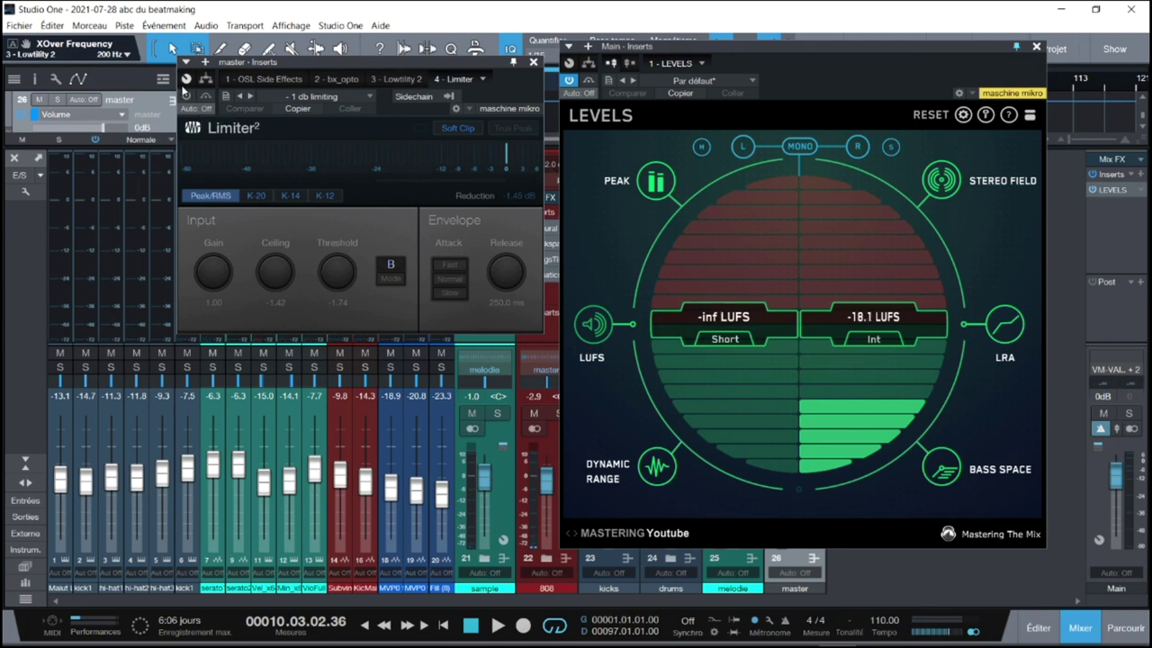
key("space")
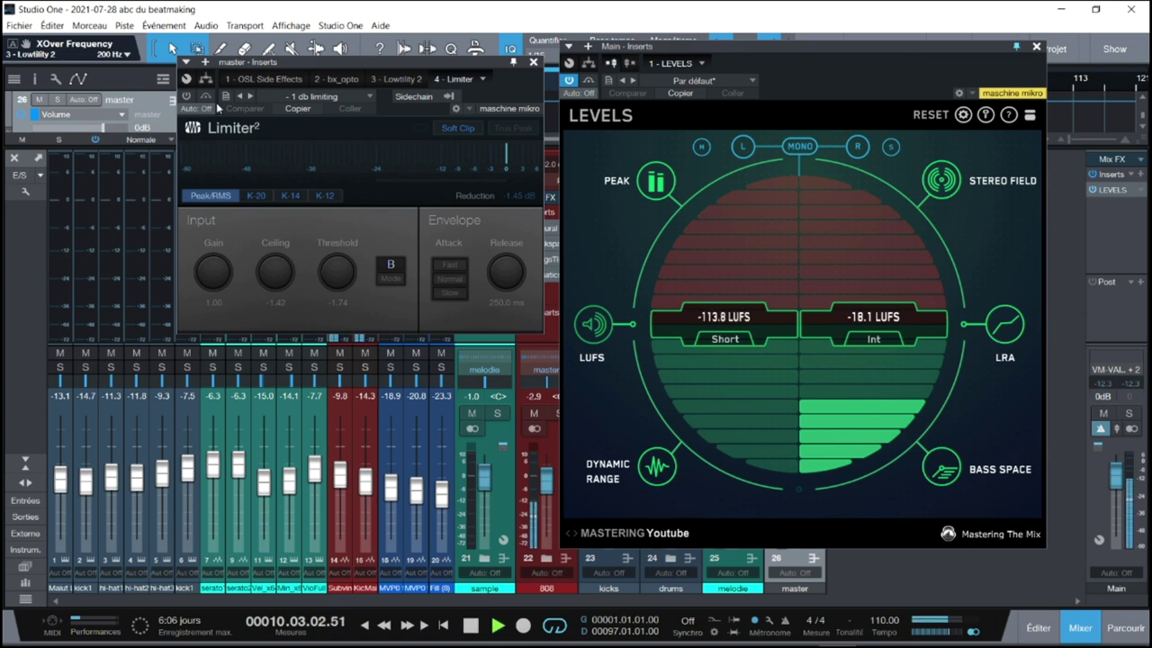
Reactivate the Limiter on the master bus, close its window and stop playback
left_click(187, 97)
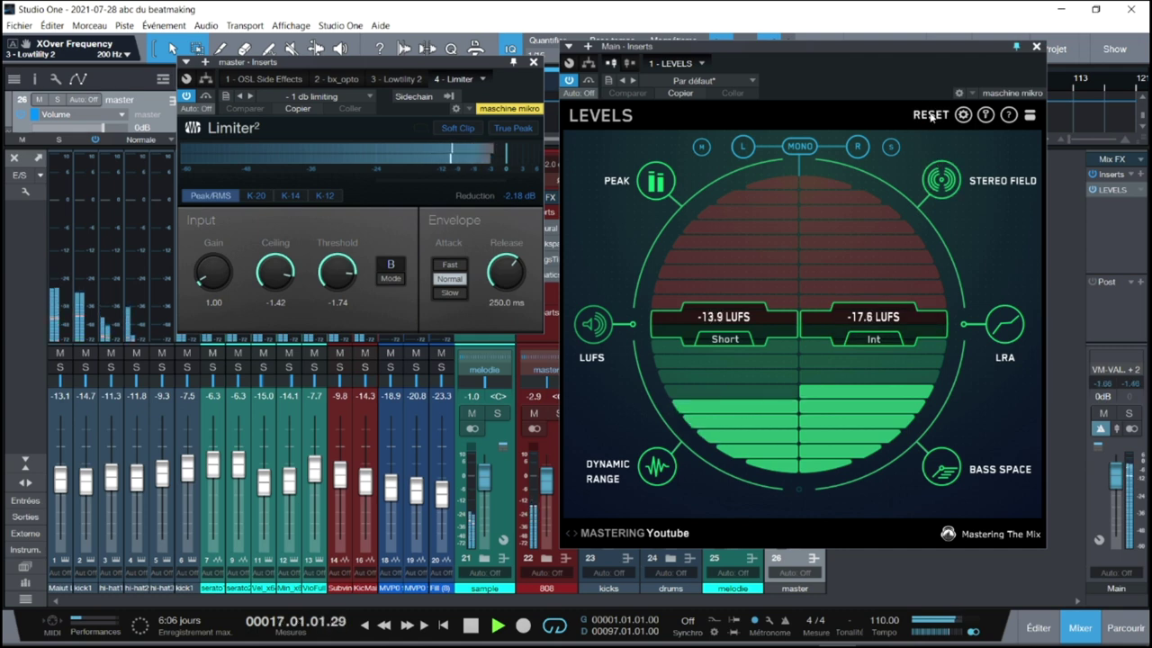
left_click(532, 63)
key("space")
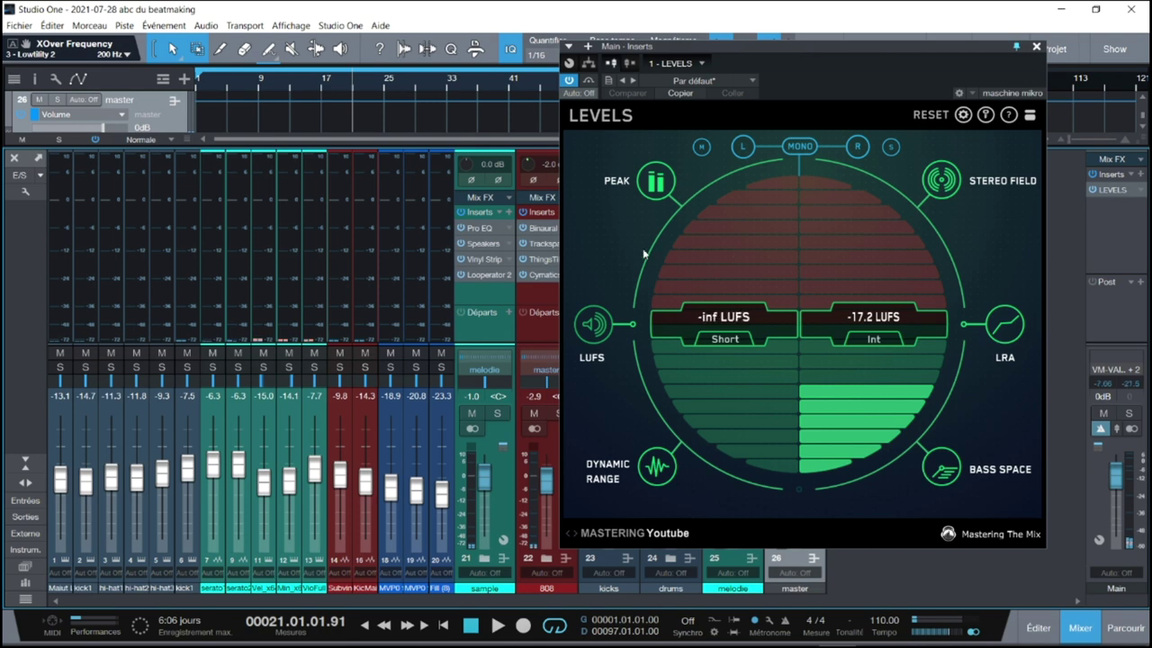
Replay the beat from the start with the Limiter active and examine the True Peak and LUFS meters in LEVELS
mouse_move(658, 185)
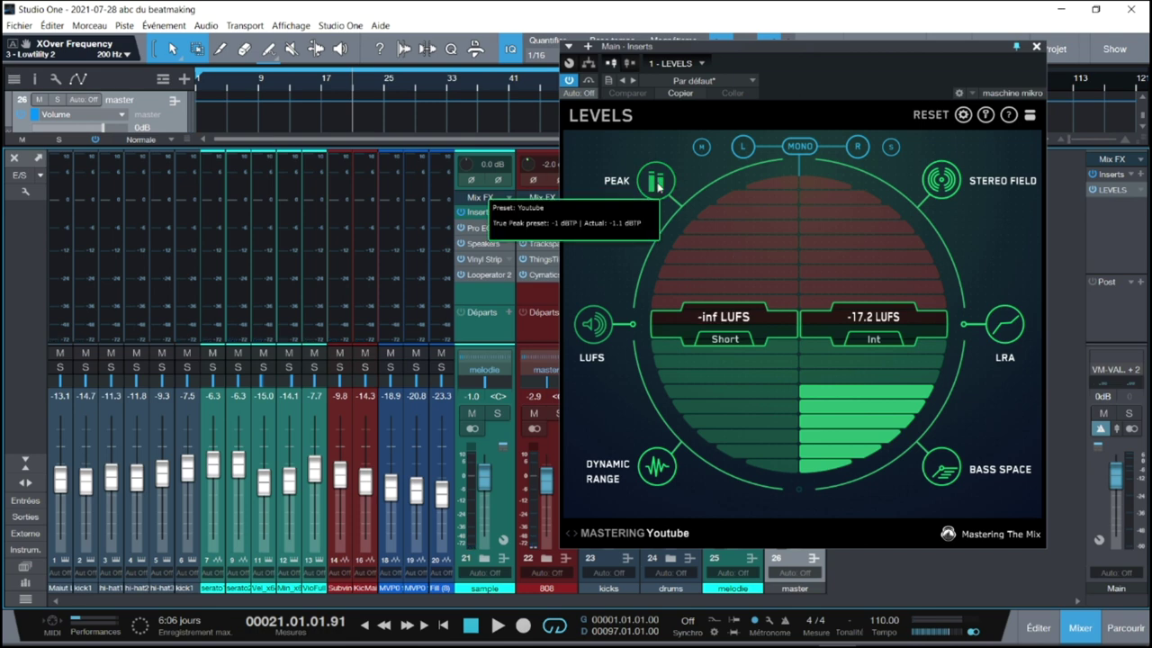
left_click(658, 184)
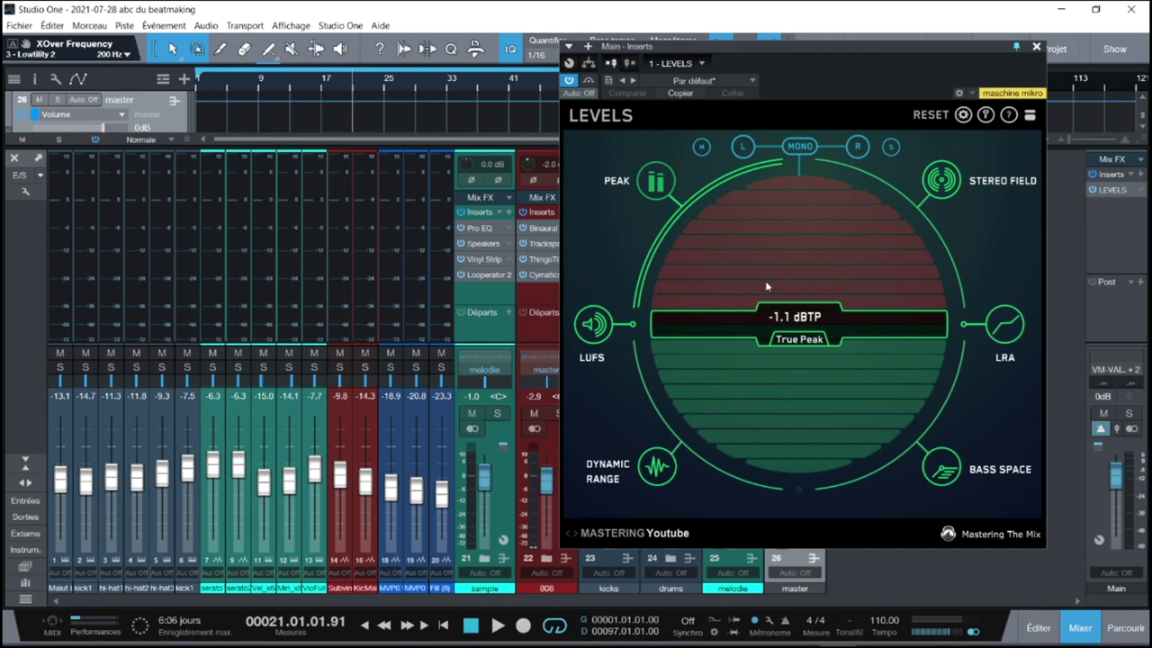
key("space")
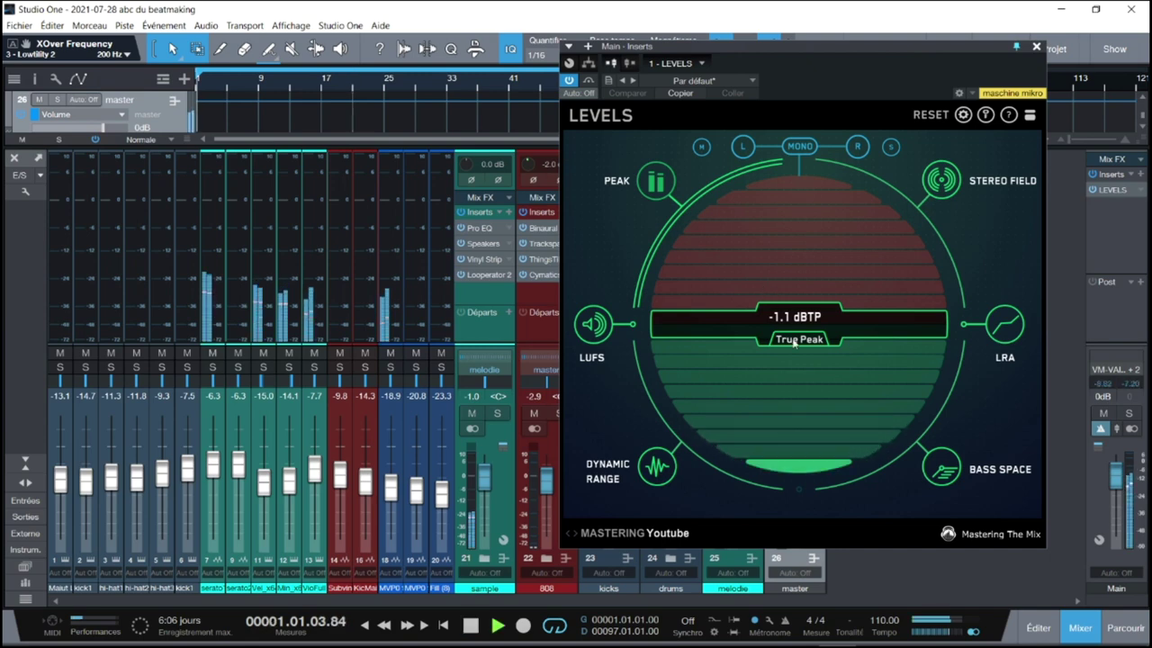
left_click(592, 327)
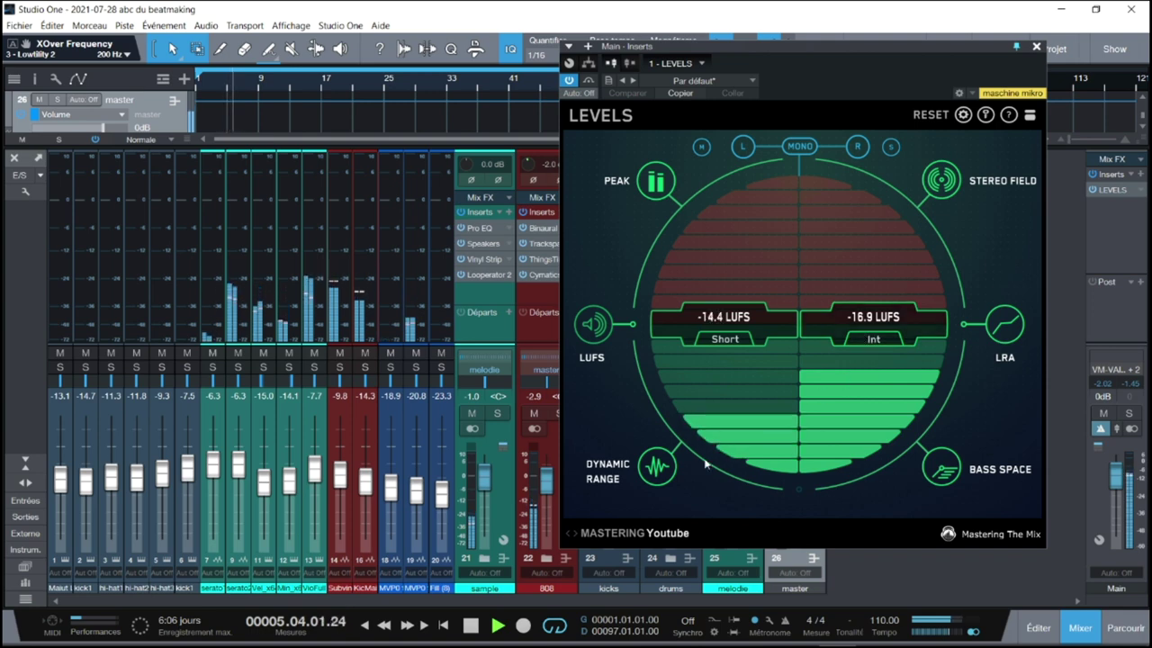
Examine the beat's Dynamic Range and LRA views in LEVELS during playback
mouse_move(663, 468)
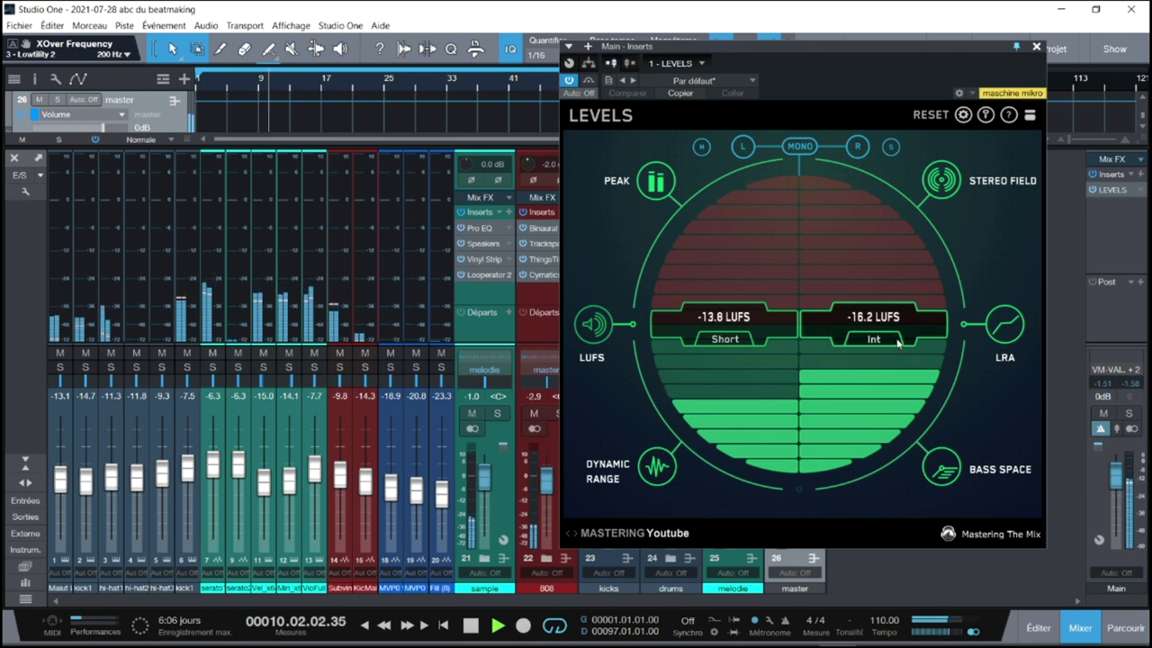
left_click(655, 468)
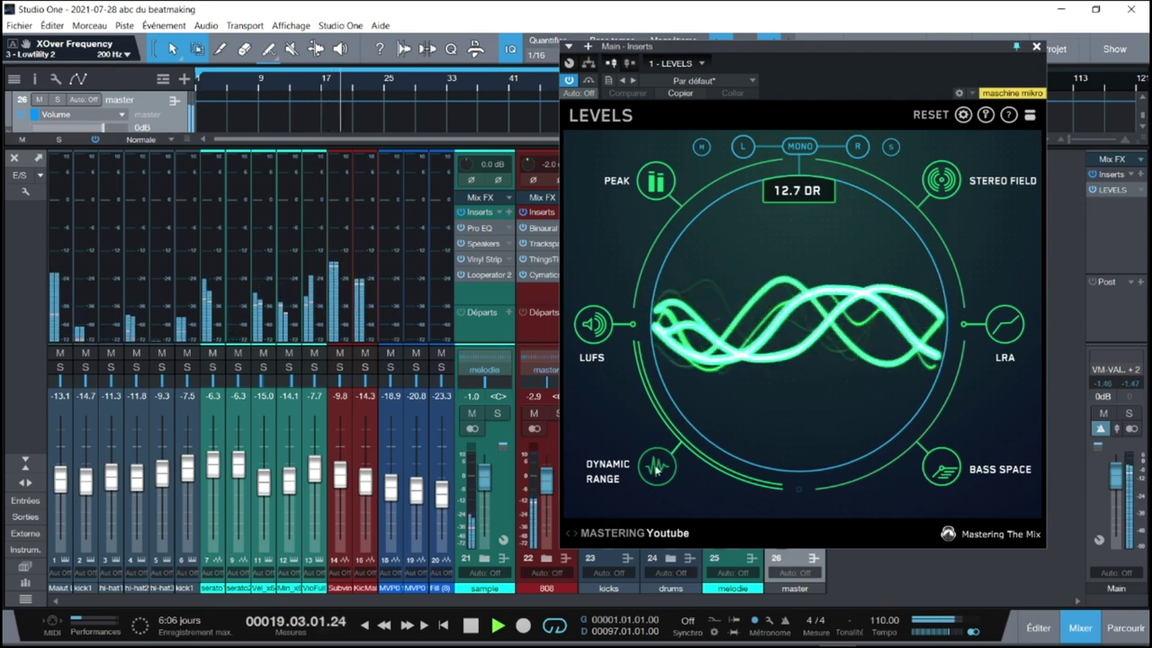
mouse_move(646, 470)
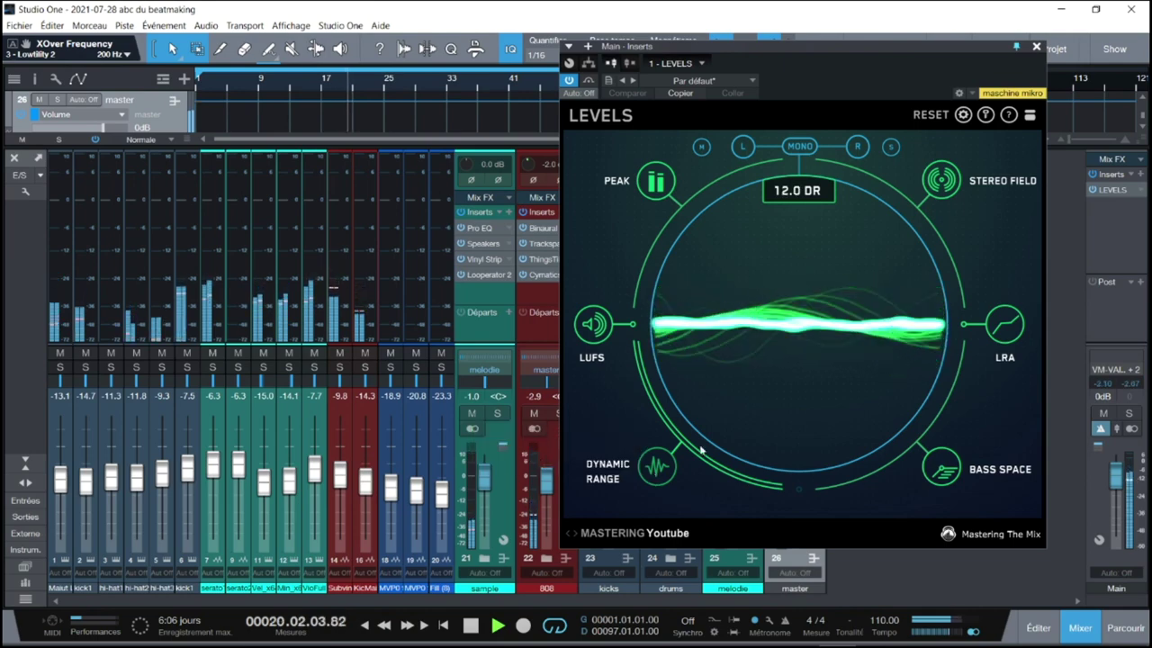
left_click(998, 326)
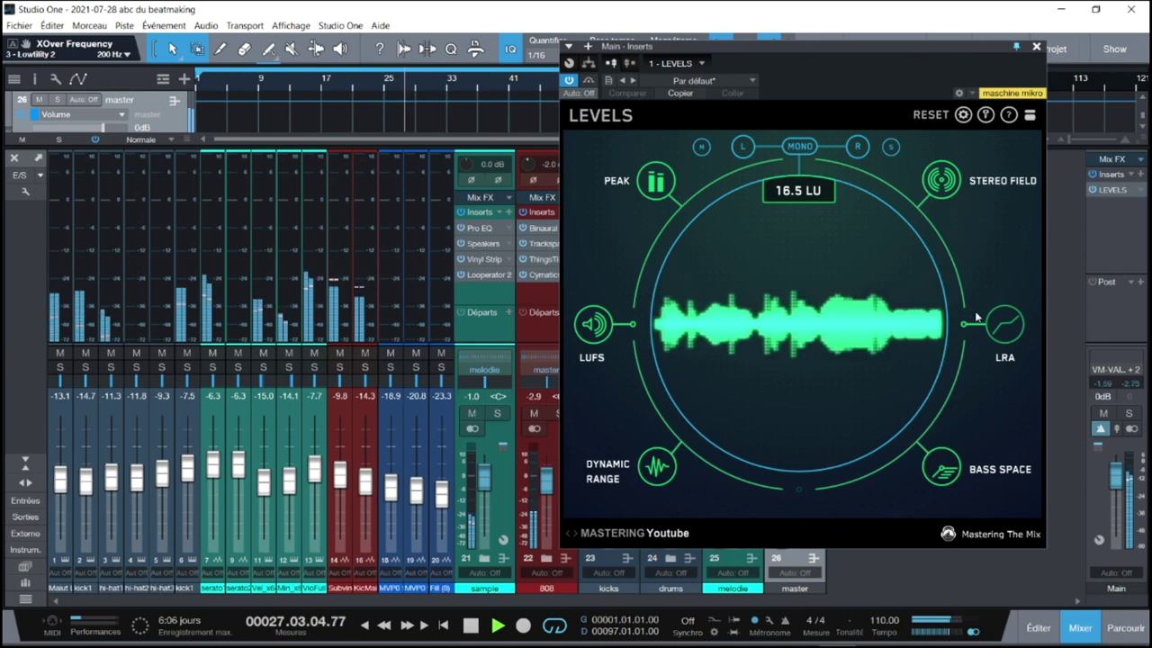
mouse_move(1007, 329)
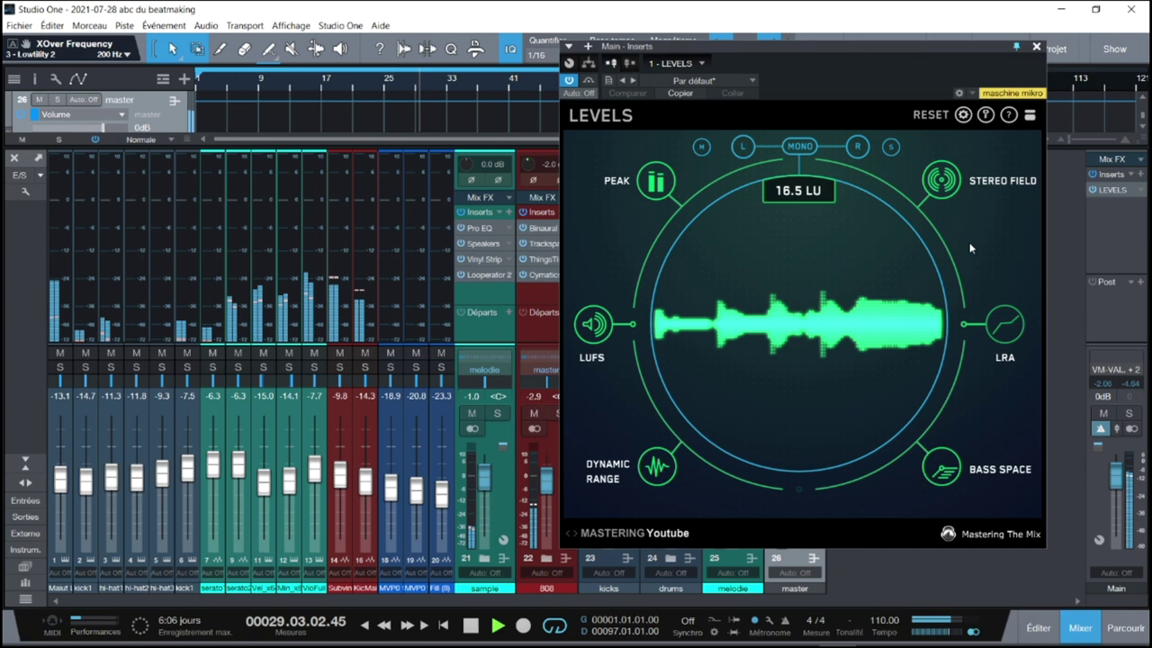
Examine the Stereo Field in LEVELS while auditioning the mid, side, left, right and mono signals, ending with full stereo
mouse_move(940, 191)
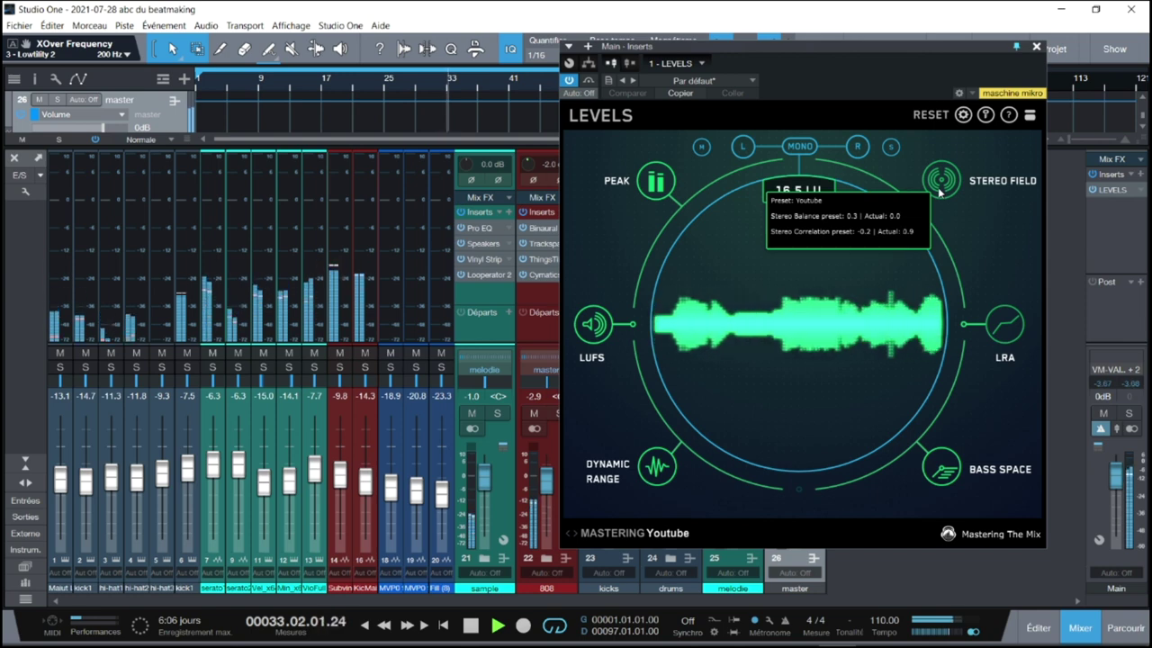
left_click(940, 184)
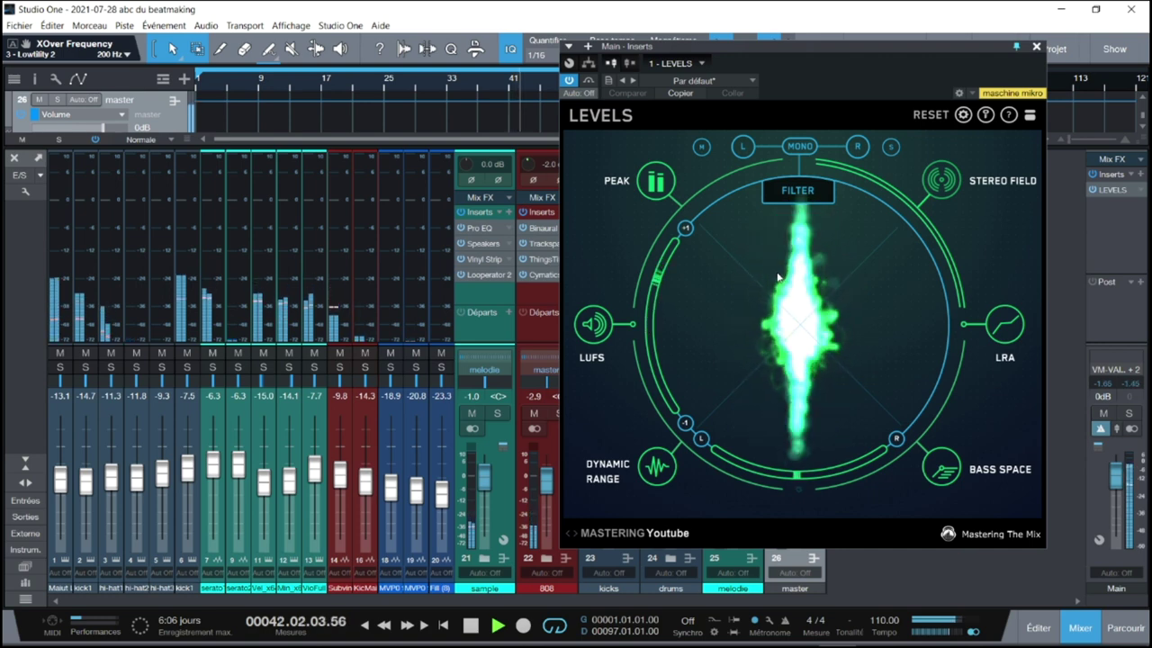
left_click(700, 147)
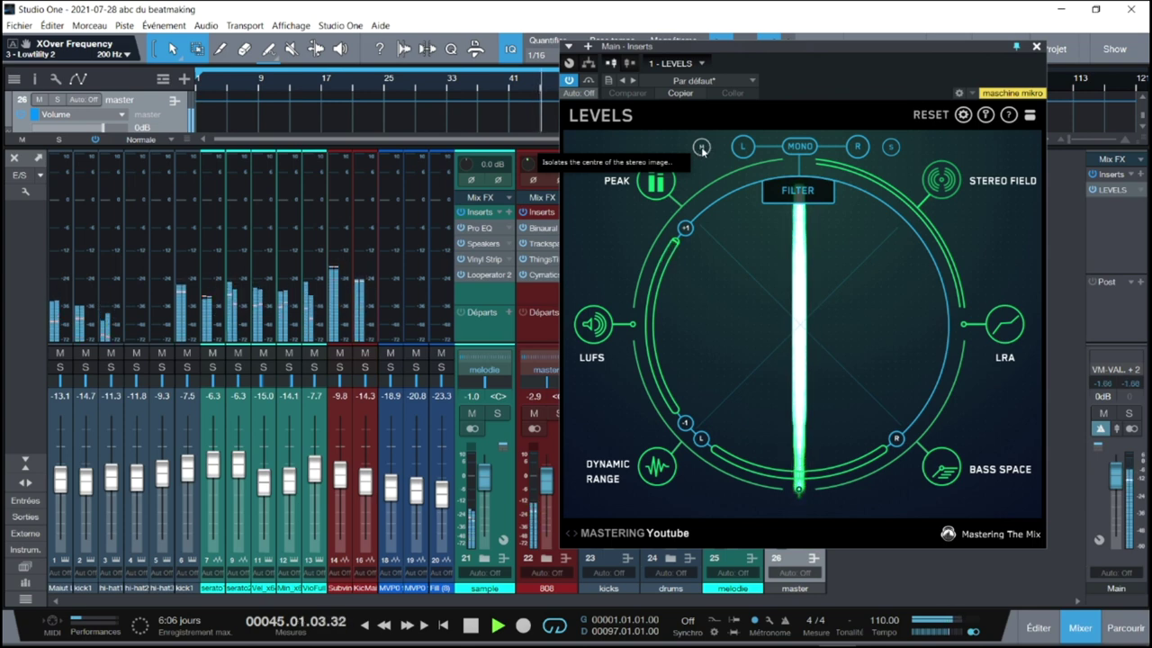
left_click(891, 148)
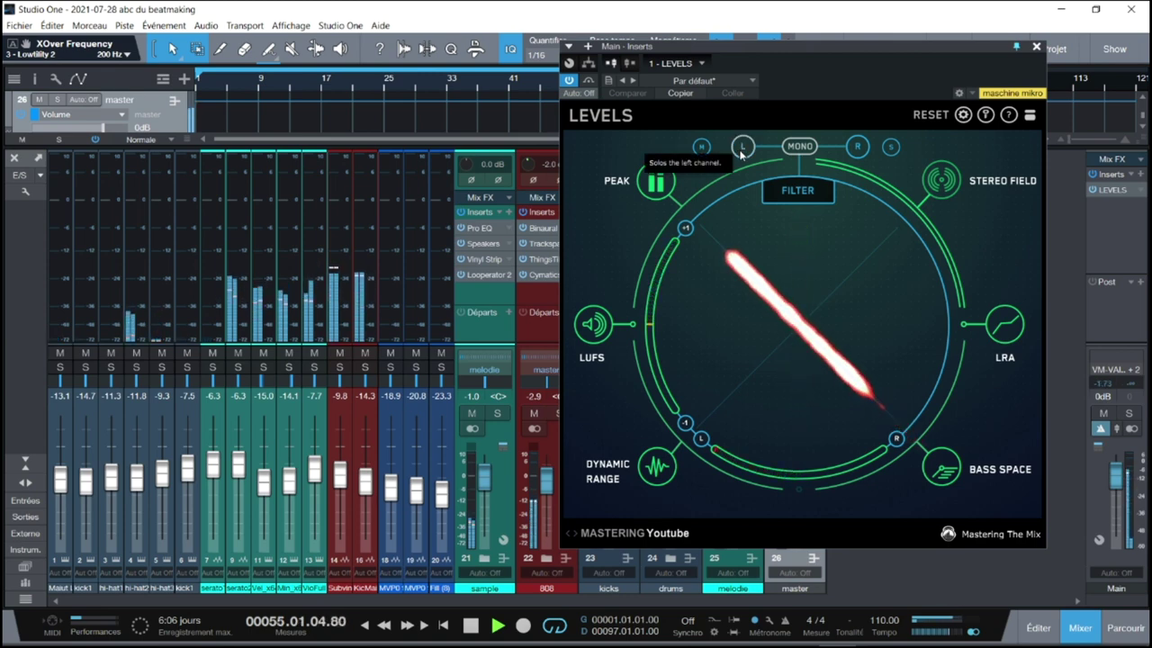
left_click(857, 148)
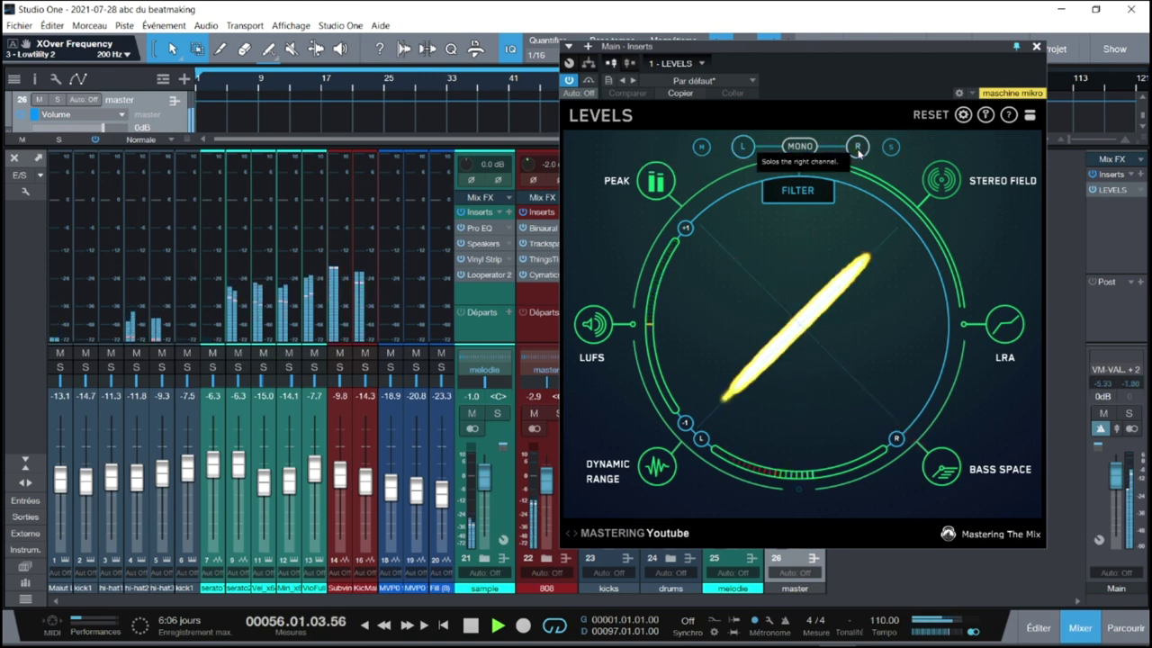
left_click(800, 146)
left_click(800, 146)
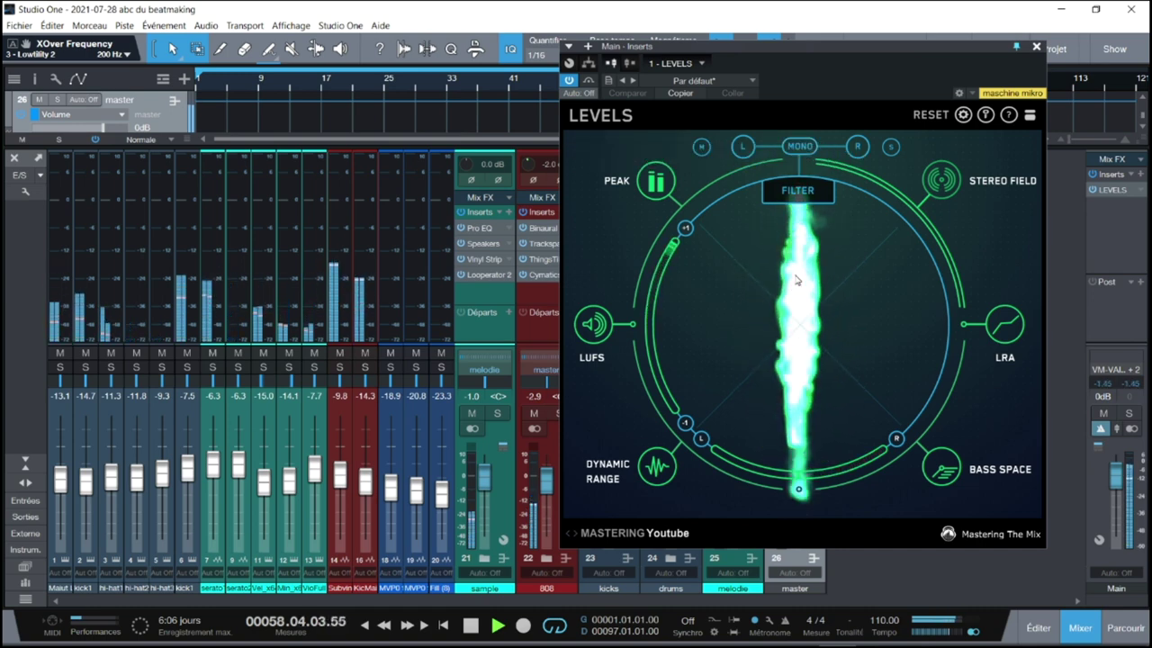
Check the Peak view in LEVELS once more, stop playback and close the meter
mouse_move(657, 192)
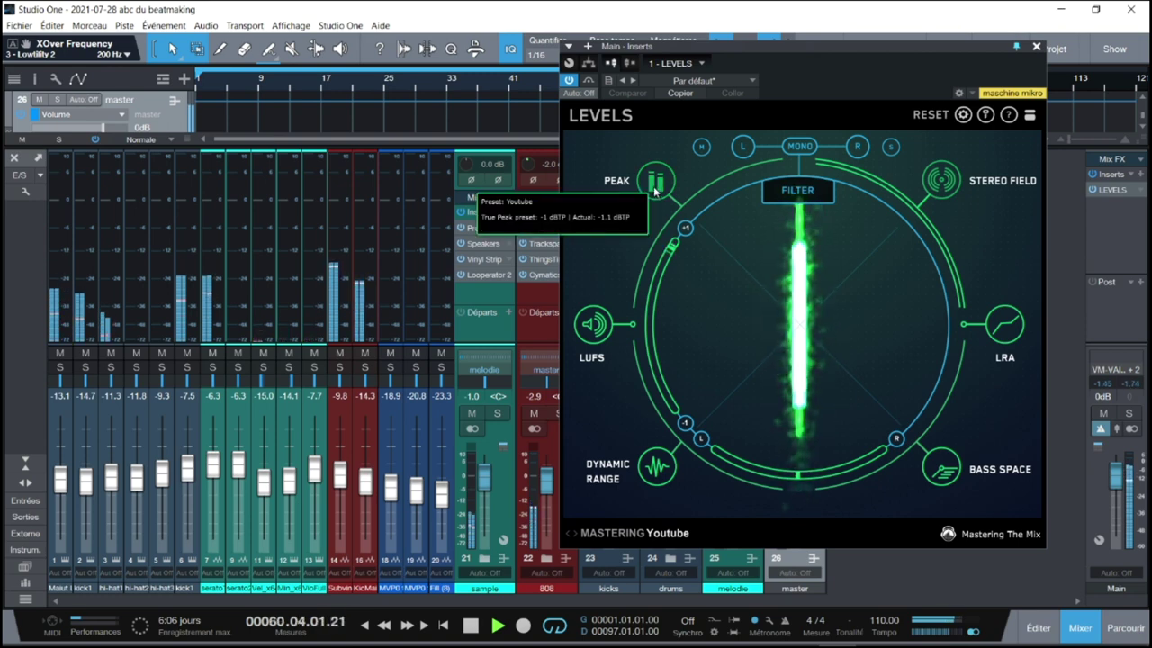
left_click(656, 187)
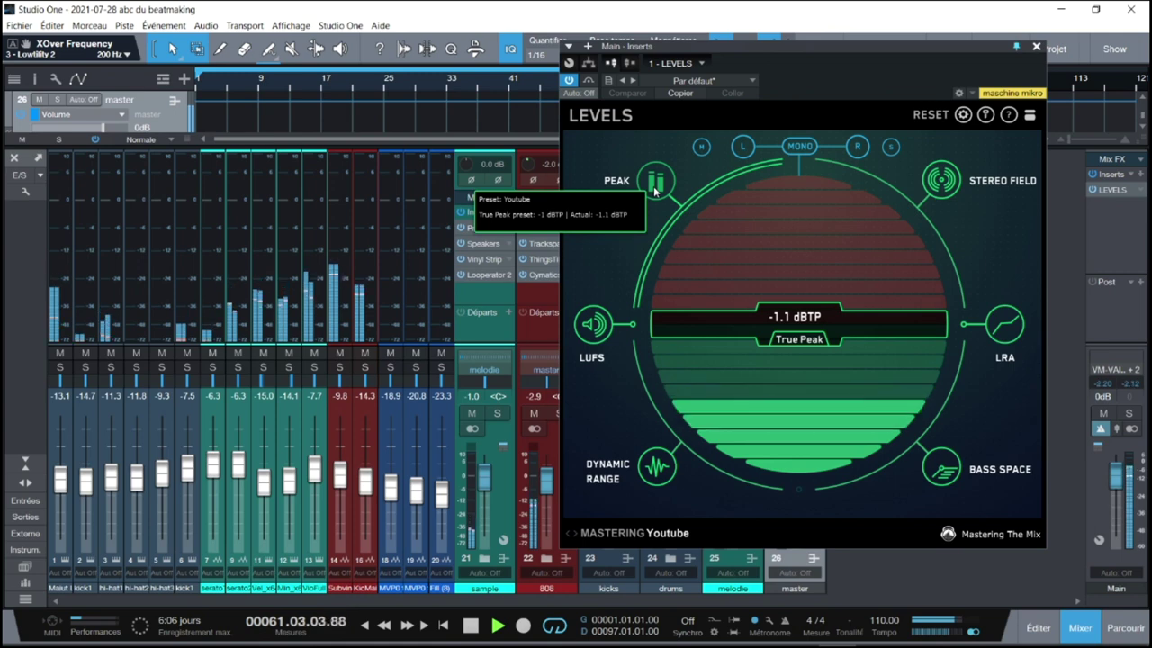
key("space")
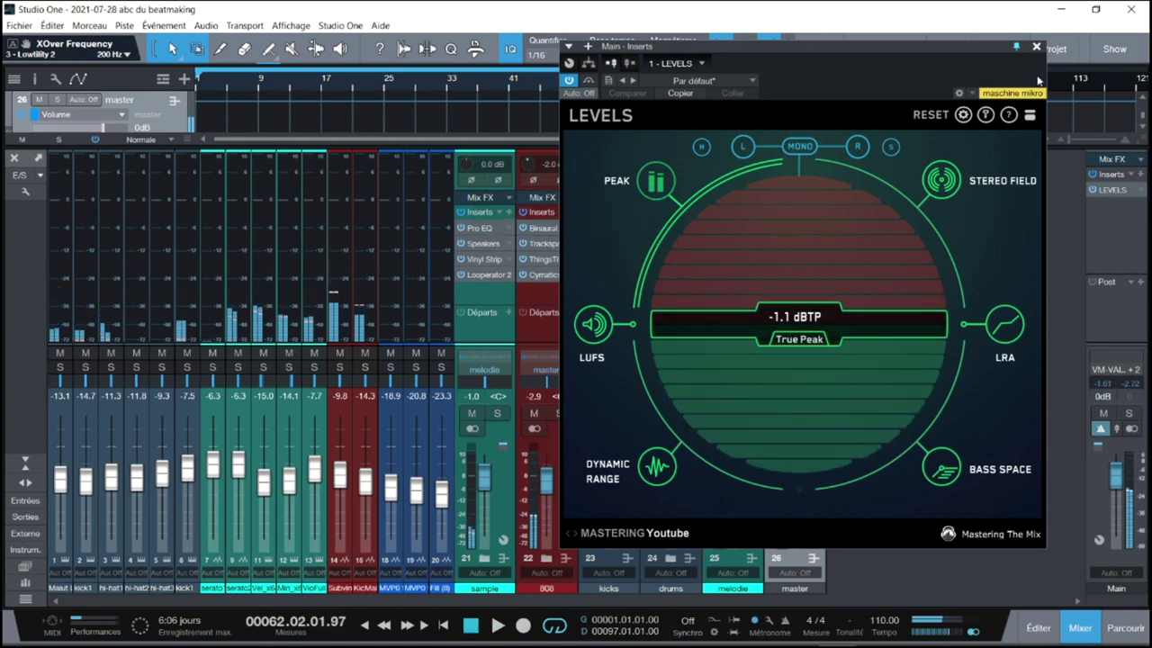
left_click(1036, 47)
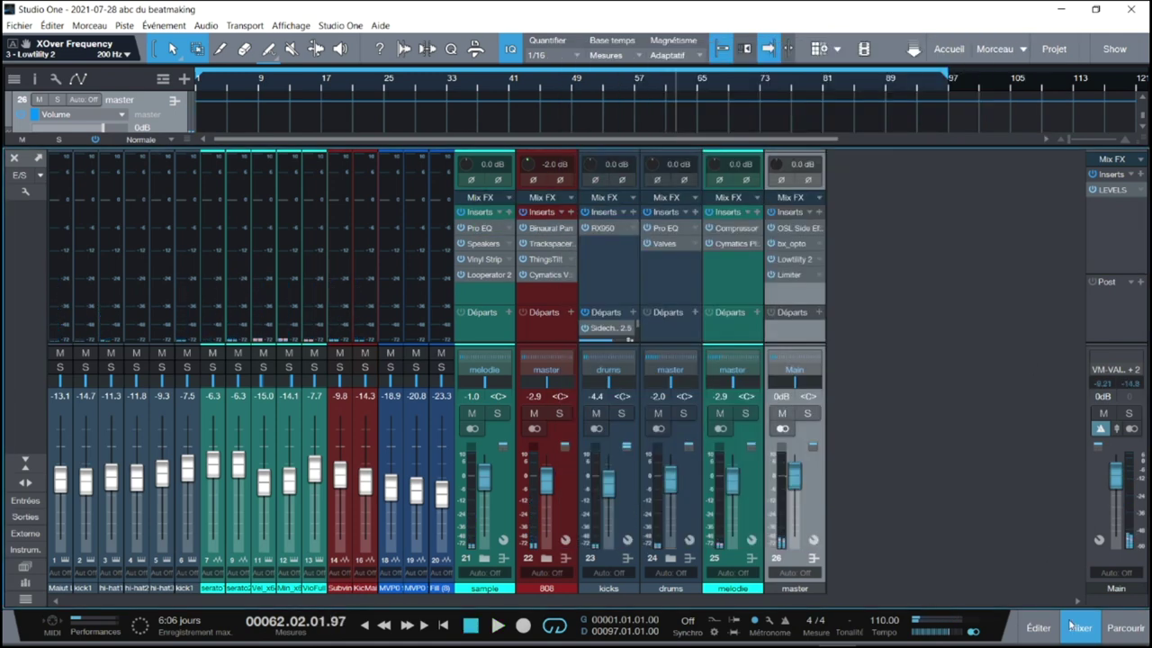
Find Insight 2 under iZotope, Inc. in the effects browser and insert it on the Main output after LEVELS
left_click(1113, 627)
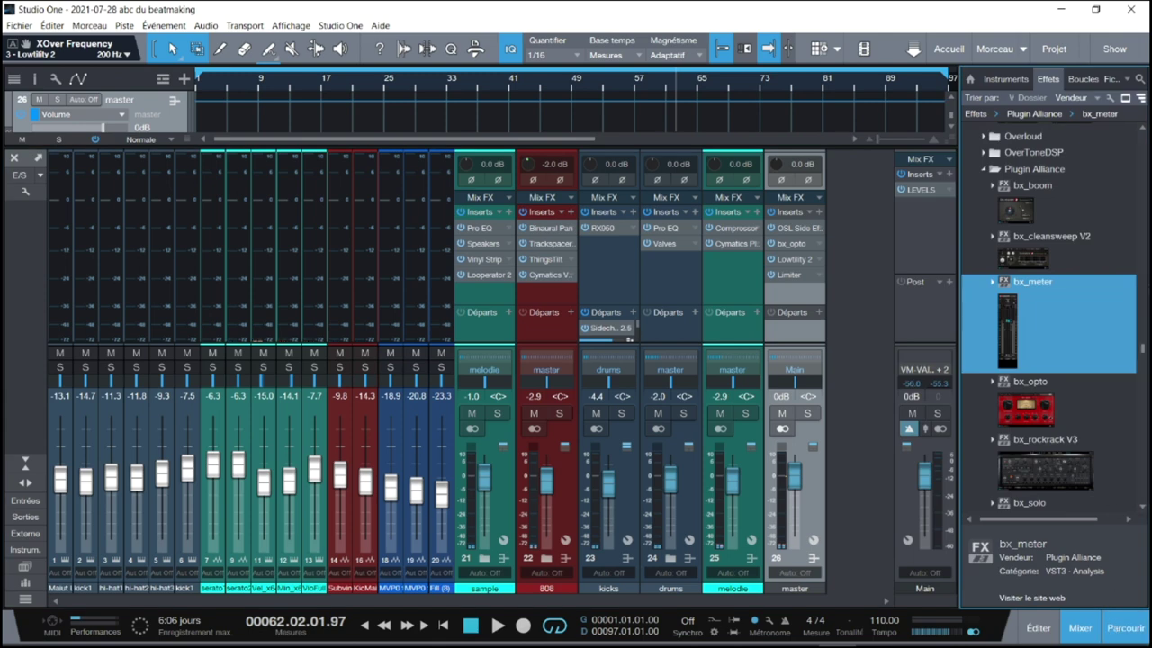
left_click_drag(1144, 351, 1124, 177)
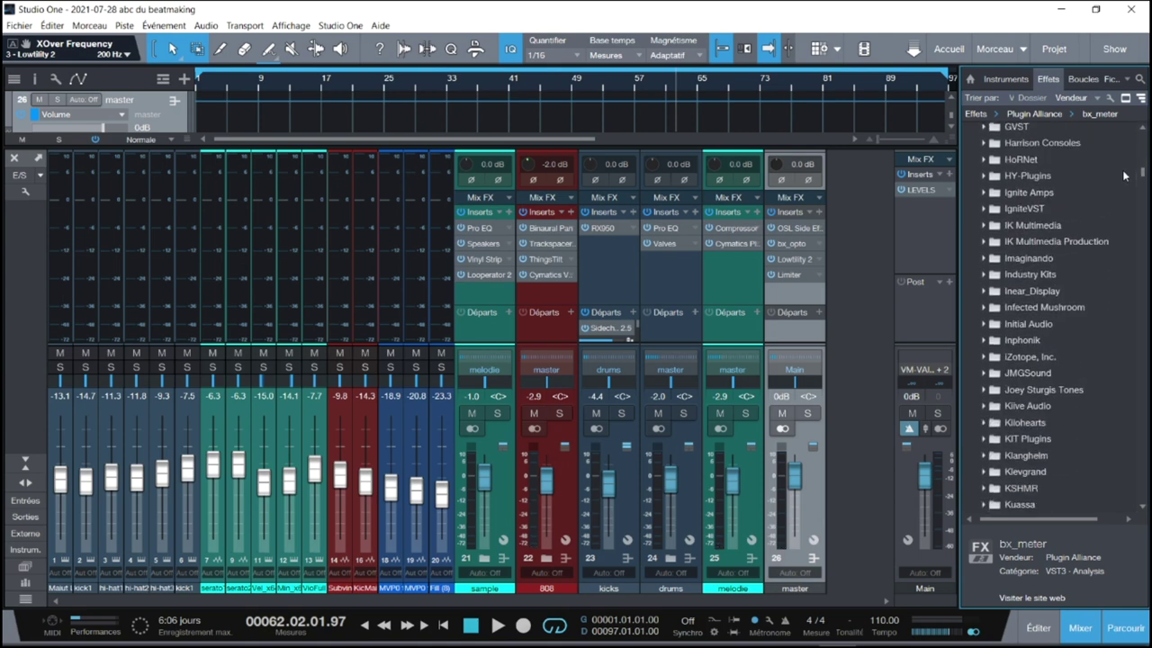
double_click(1029, 356)
left_click_drag(1031, 372, 922, 238)
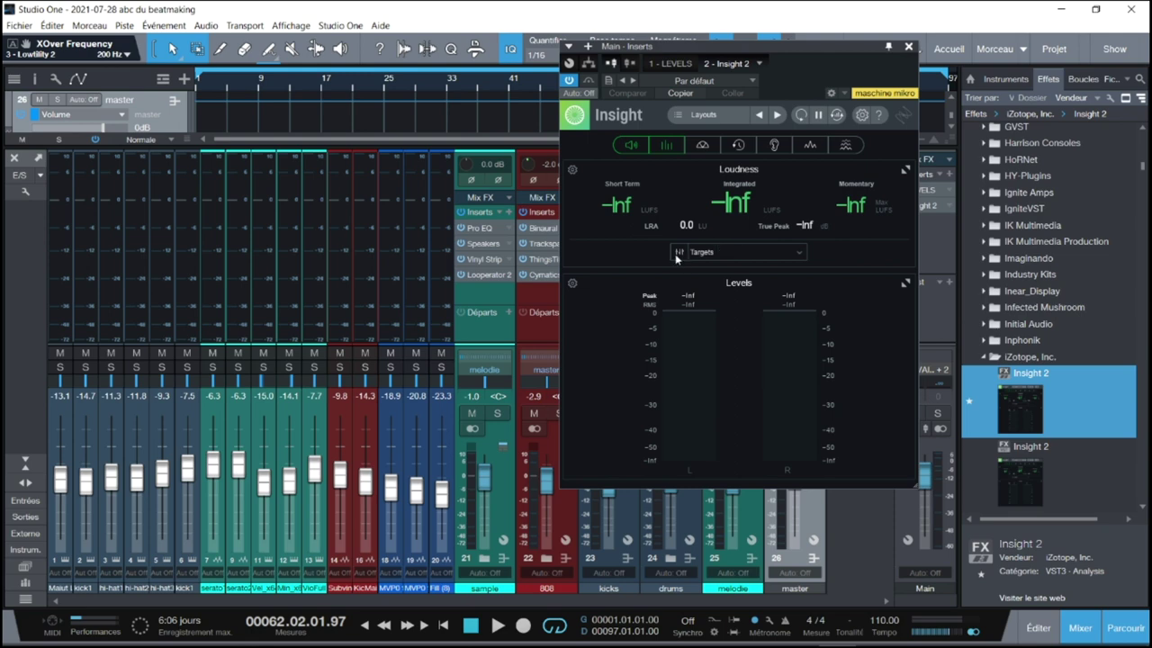
Set the loudness target in Insight 2 to Custom, show the Sound Field module and enlarge the plug-in window
left_click(675, 255)
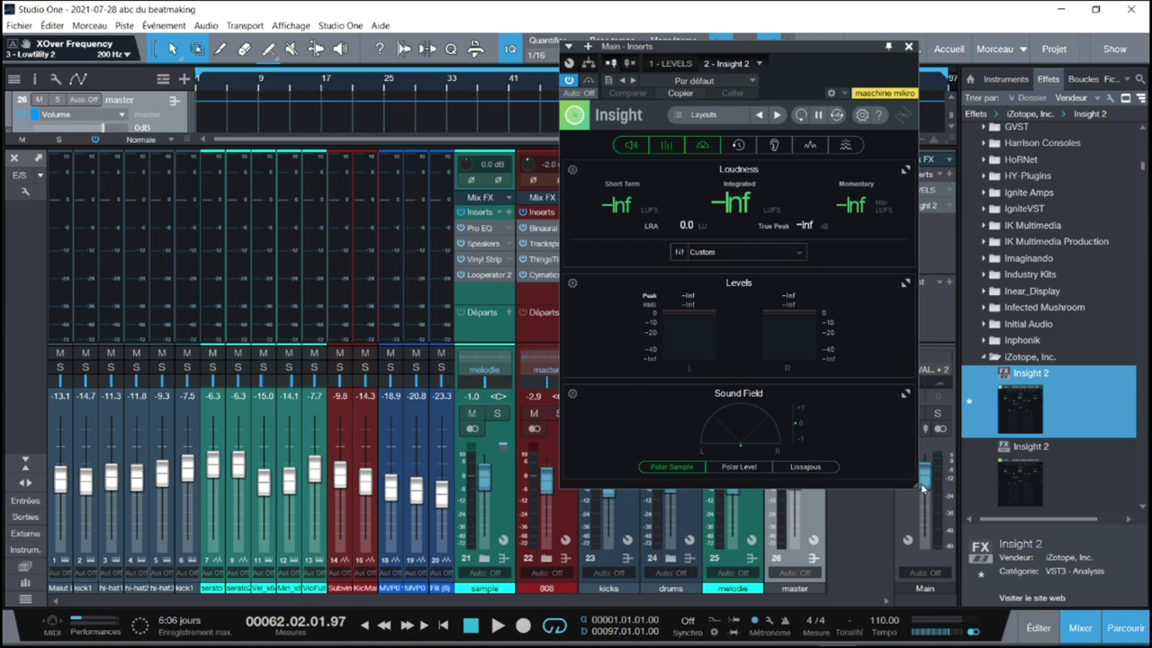
left_click_drag(913, 484, 986, 562)
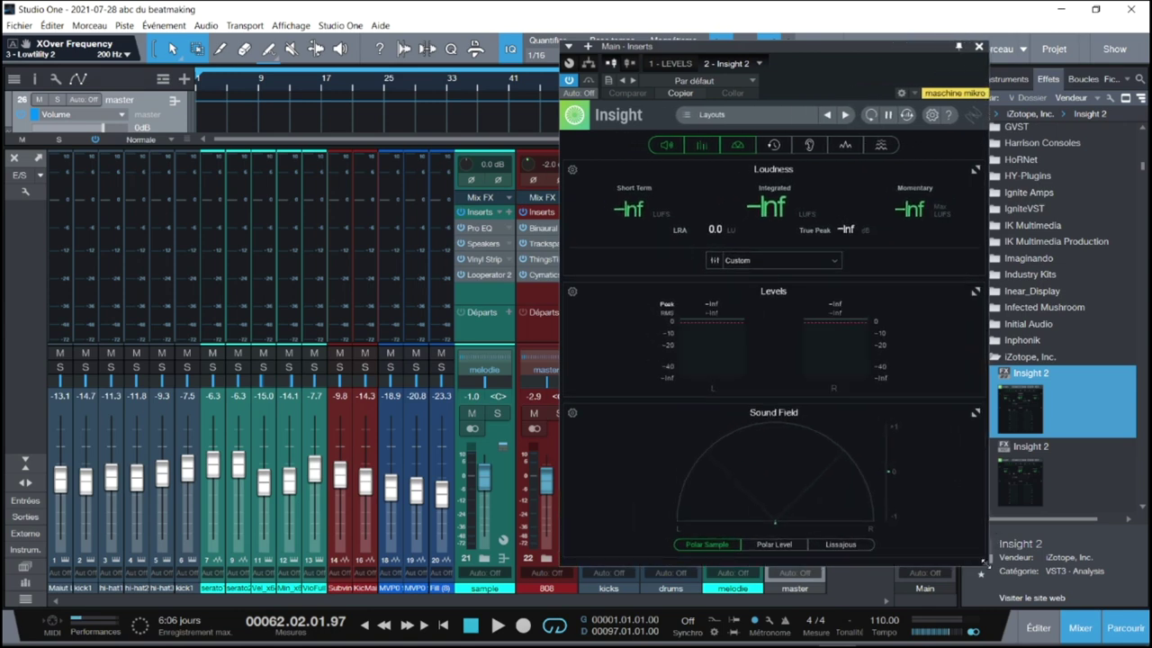
Play the beat through Insight 2, move its window clear of the Main channel and show the History module
key("space")
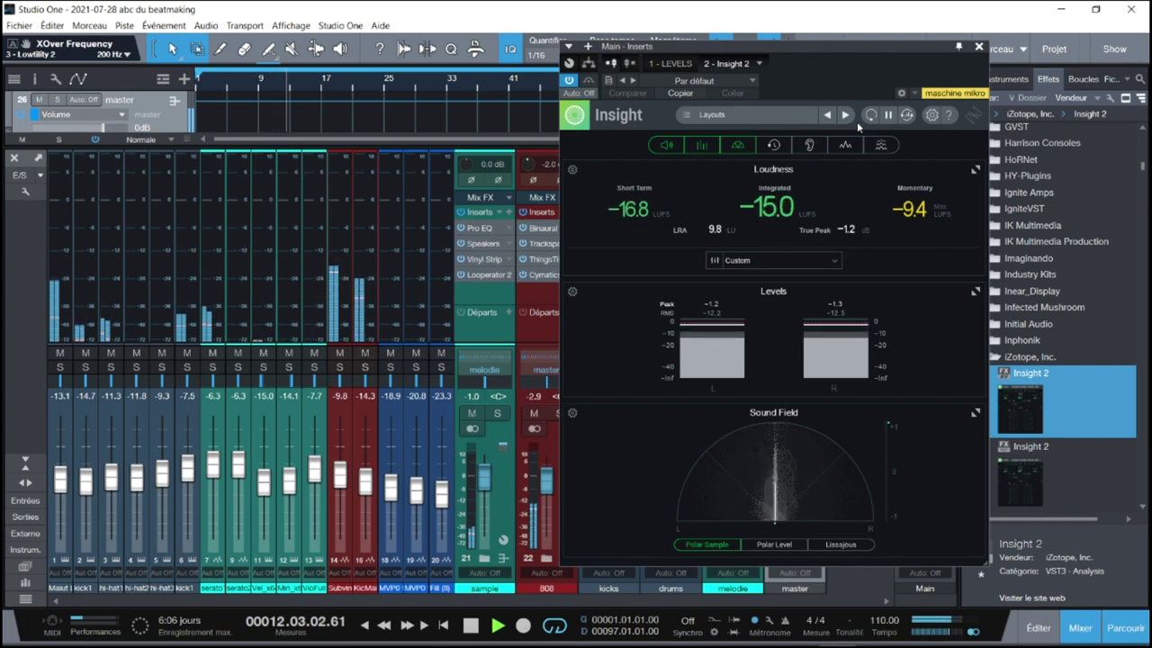
left_click_drag(853, 47, 338, 47)
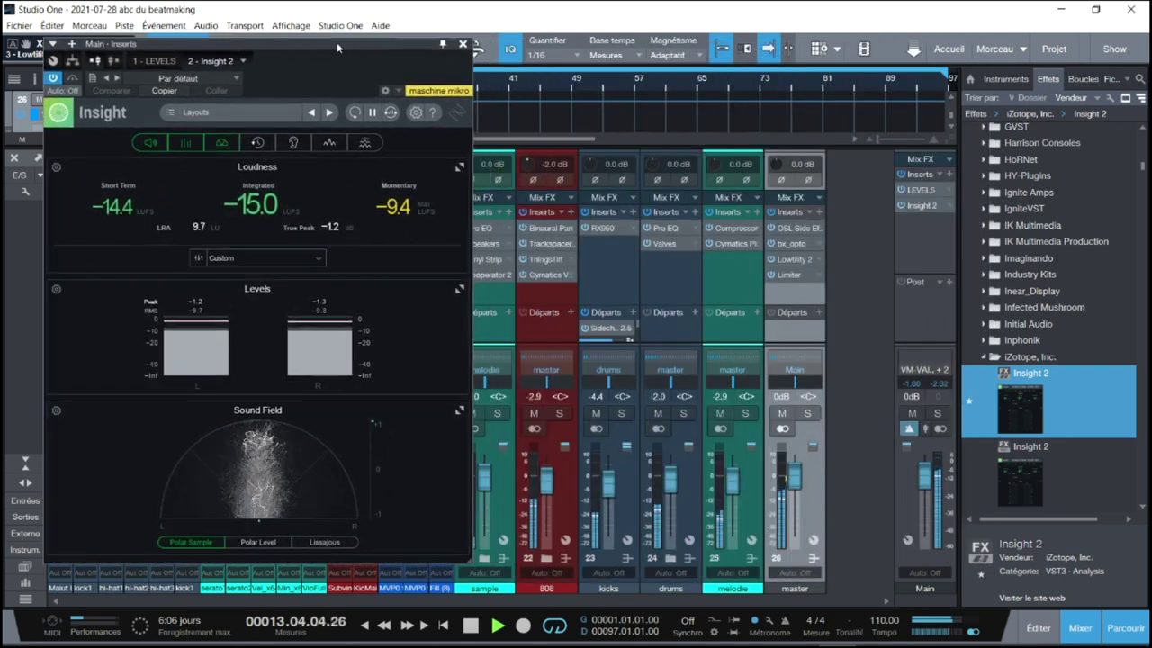
left_click(258, 144)
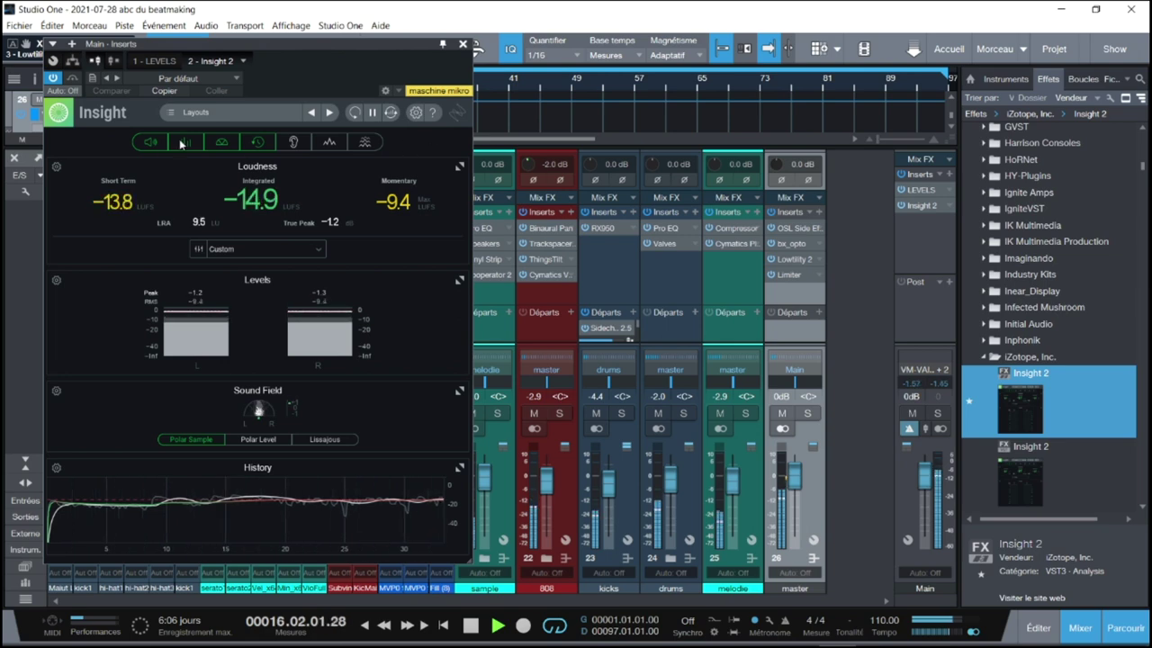
Reduce Insight 2 to the History module alone, enlarge its window to review the loudness curve, and close it
left_click(222, 142)
left_click(186, 141)
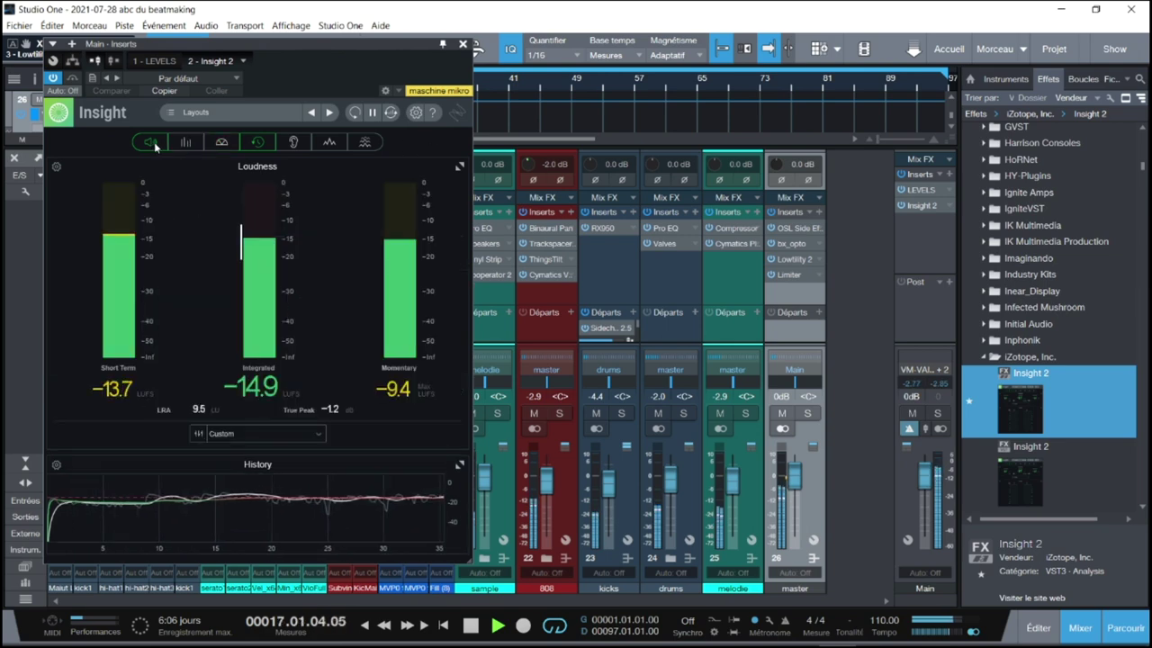
left_click(151, 141)
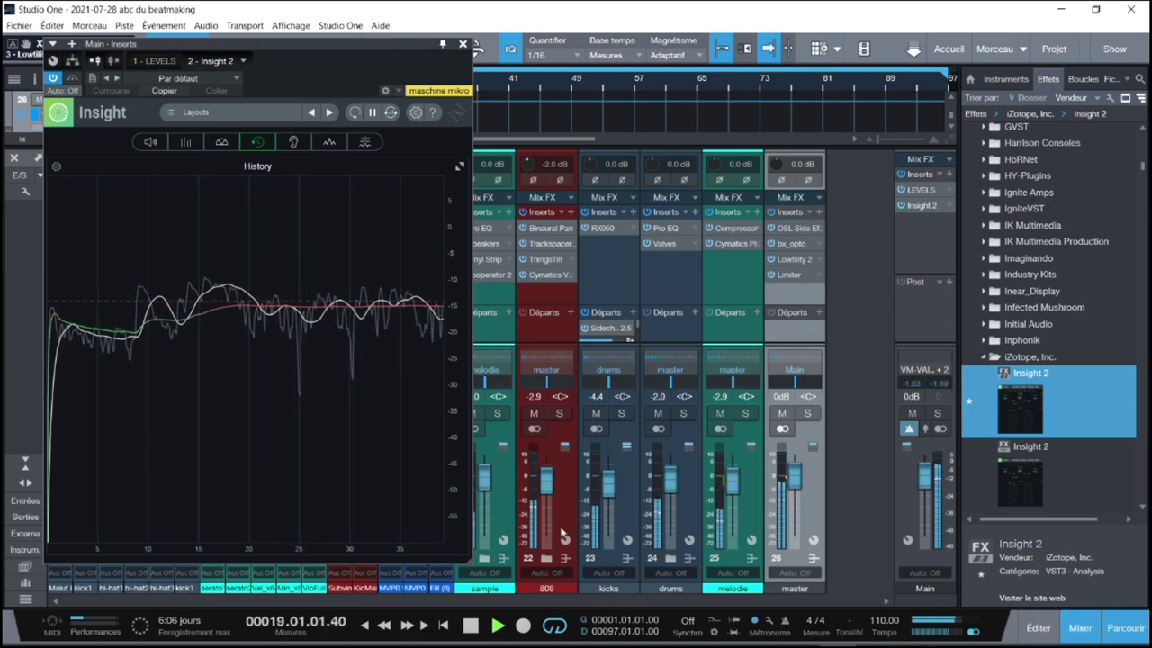
left_click_drag(467, 559, 906, 572)
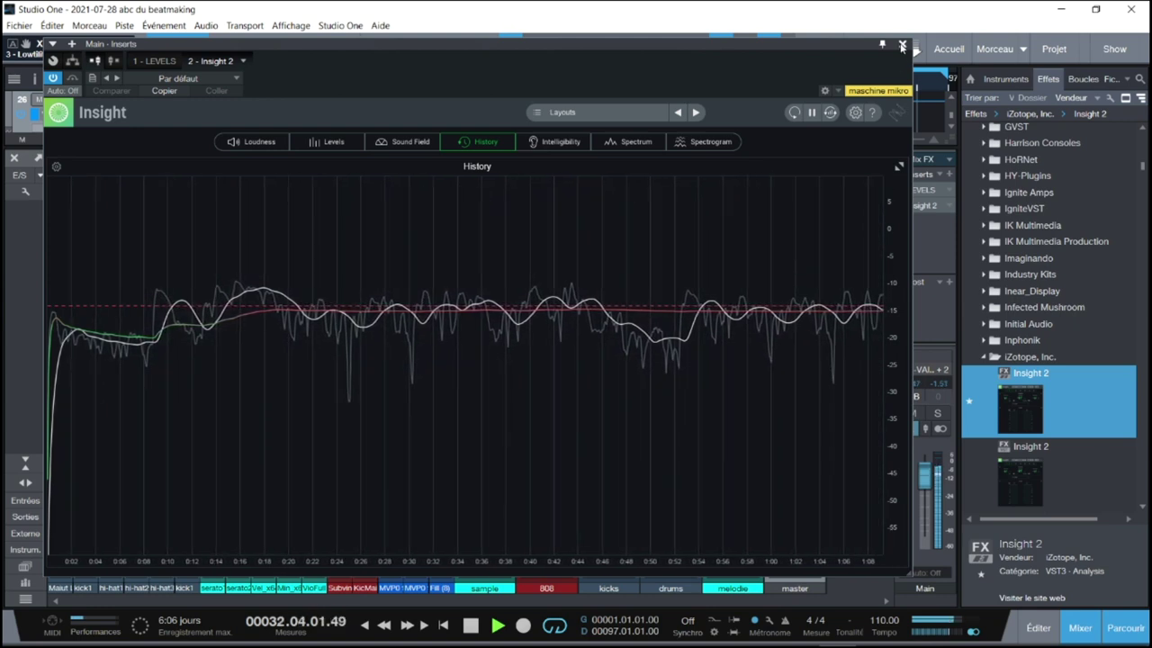
left_click(921, 205)
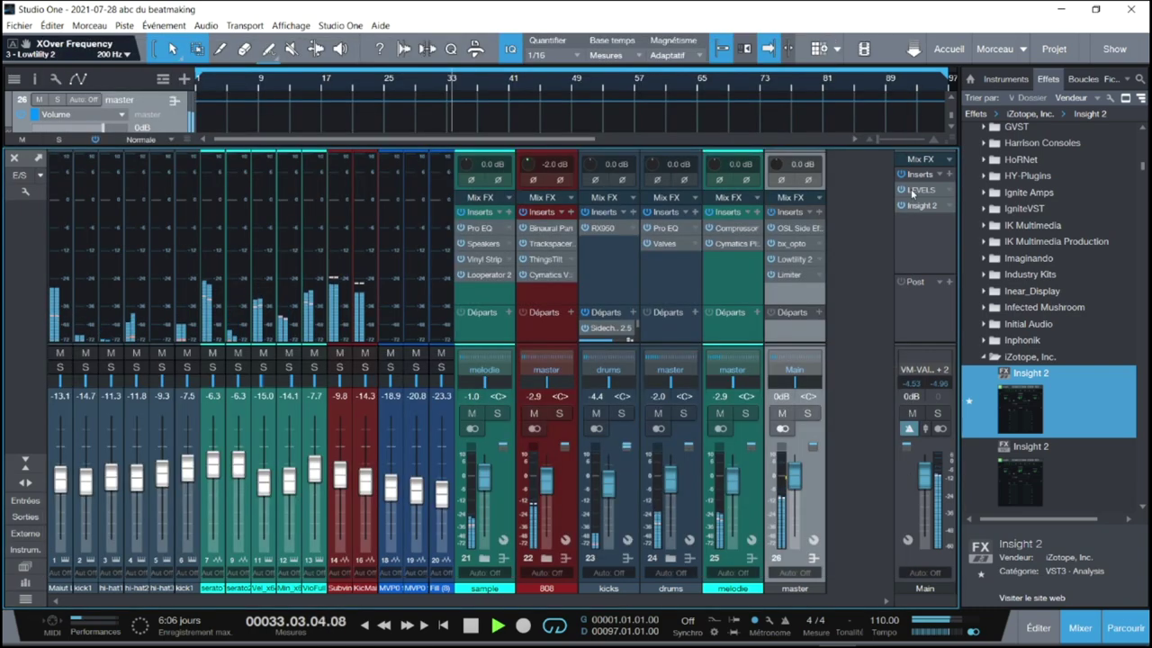
Reopen LEVELS on the Main output, check its Dynamic Range view and LRA reading during playback, and close the meter
left_click(912, 191)
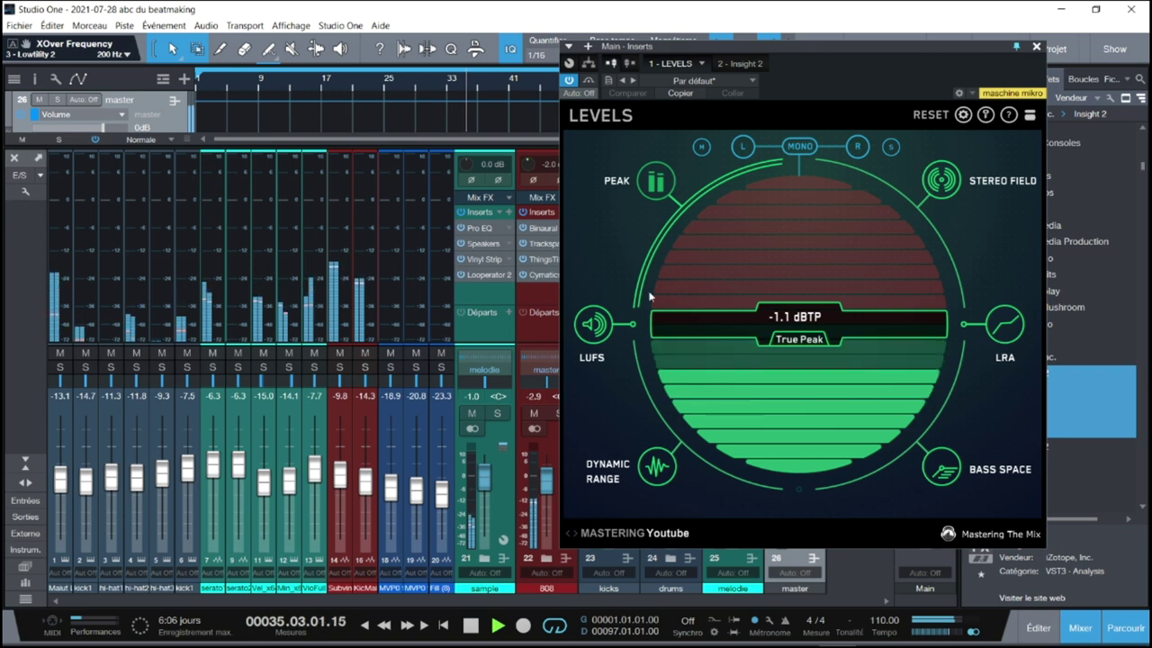
left_click(657, 468)
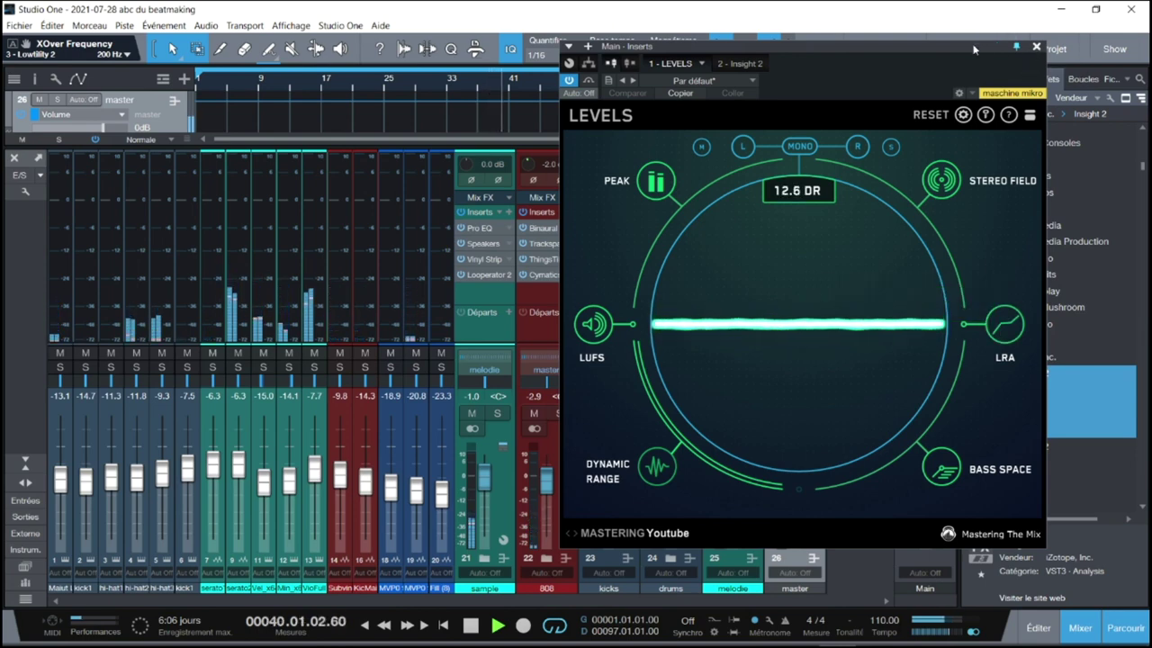
left_click_drag(969, 47, 639, 51)
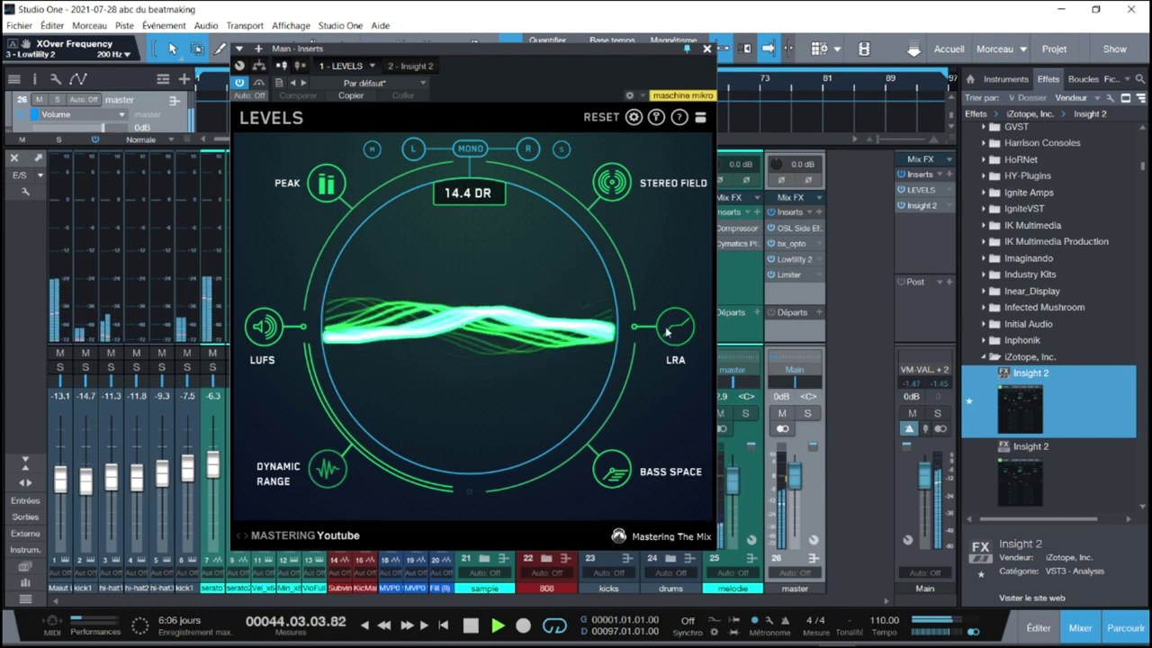
mouse_move(667, 332)
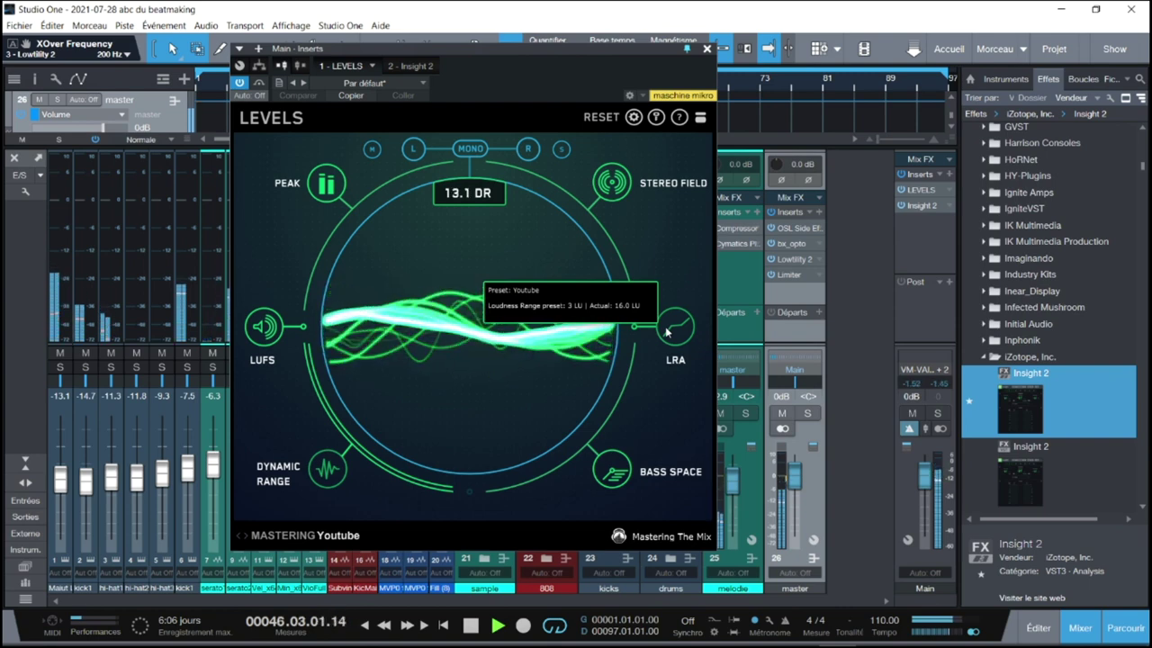
left_click(707, 49)
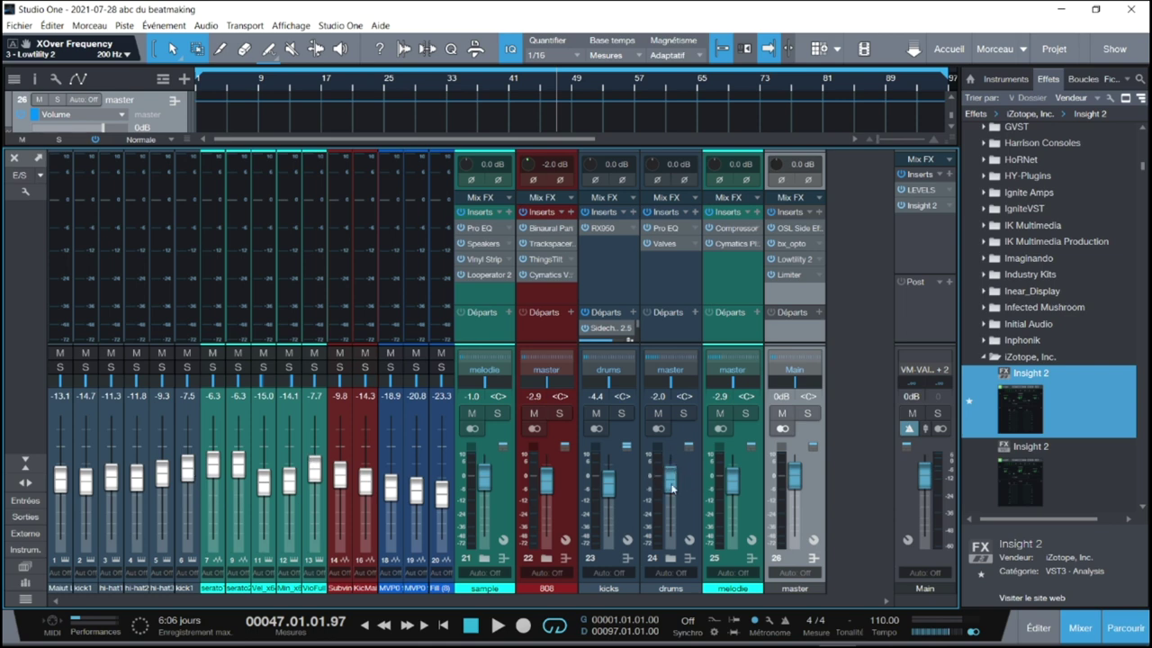
Show the mixer channels at full width and bring the bus channels into view
left_click(25, 600)
left_click_drag(459, 601, 97, 633)
scroll(731, 559, "right", 6)
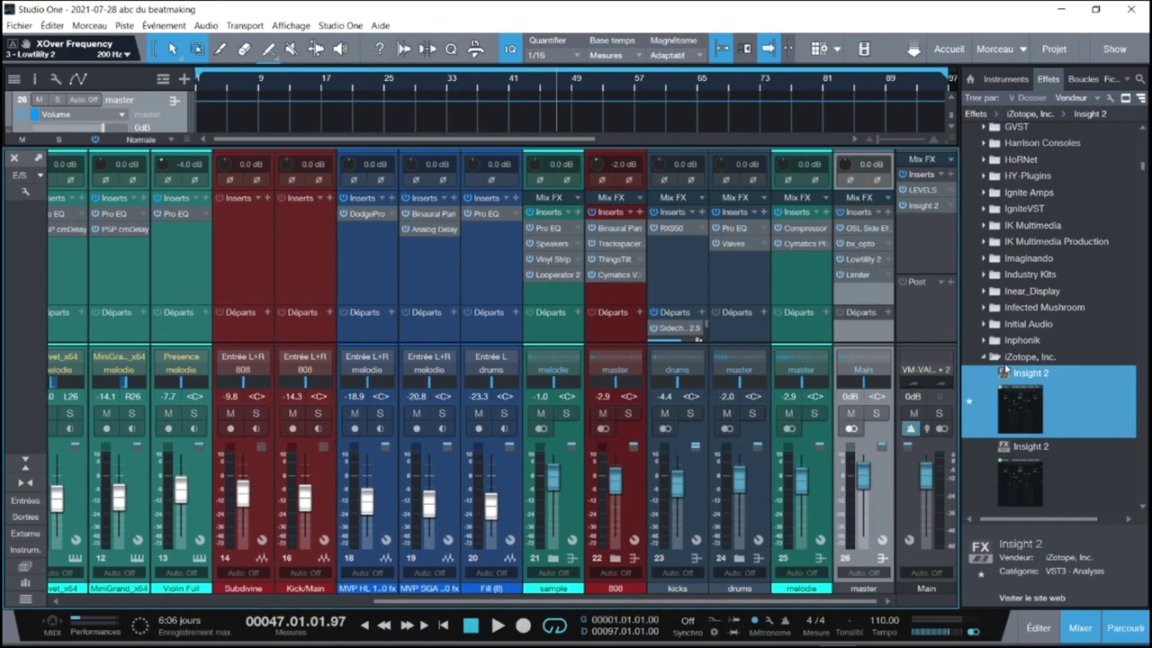
Solo the drums bus, open its Pro EQ beside the channel strips and play the beat through it
left_click(752, 413)
left_click(732, 230)
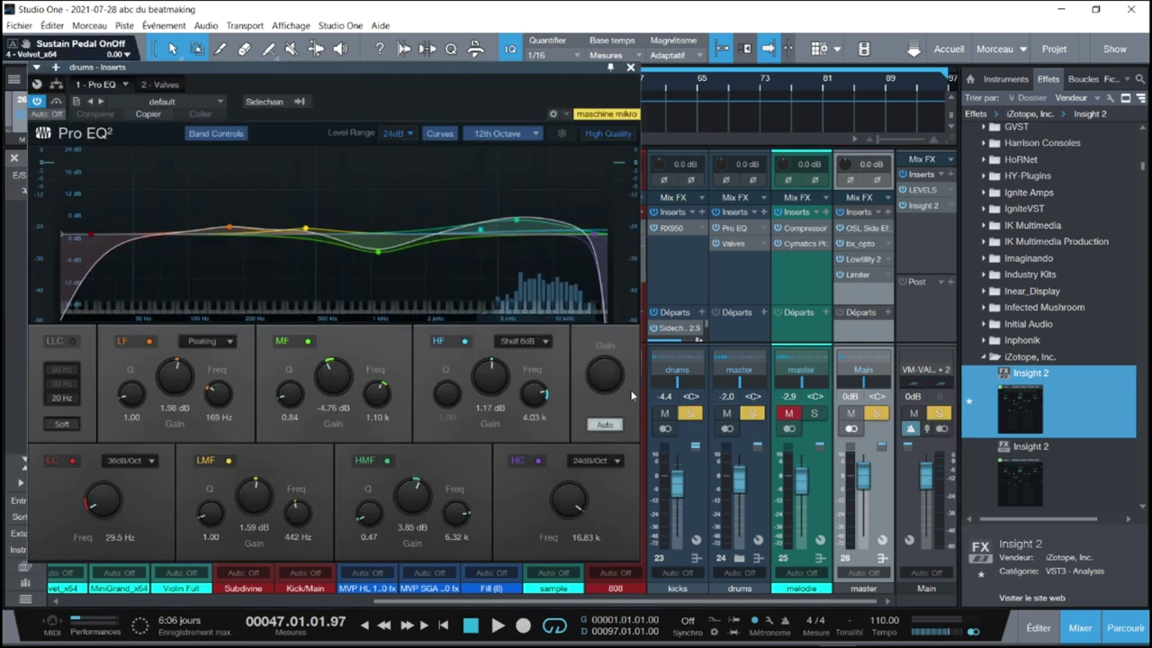
left_click_drag(405, 64, 704, 63)
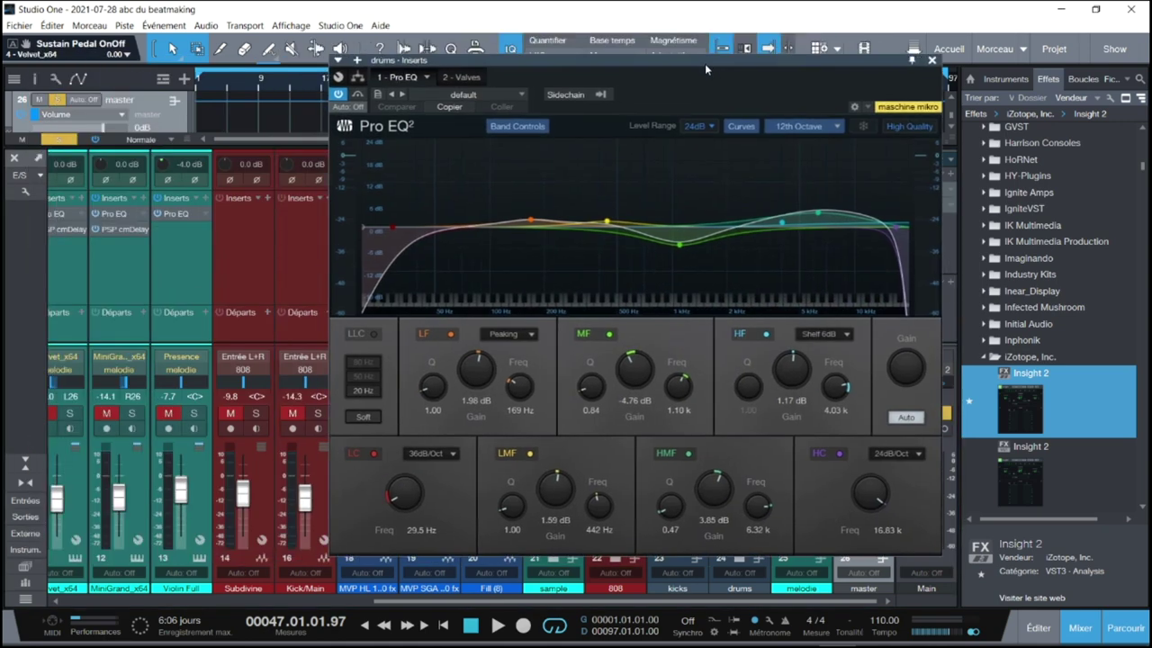
left_click_drag(390, 599, 102, 605)
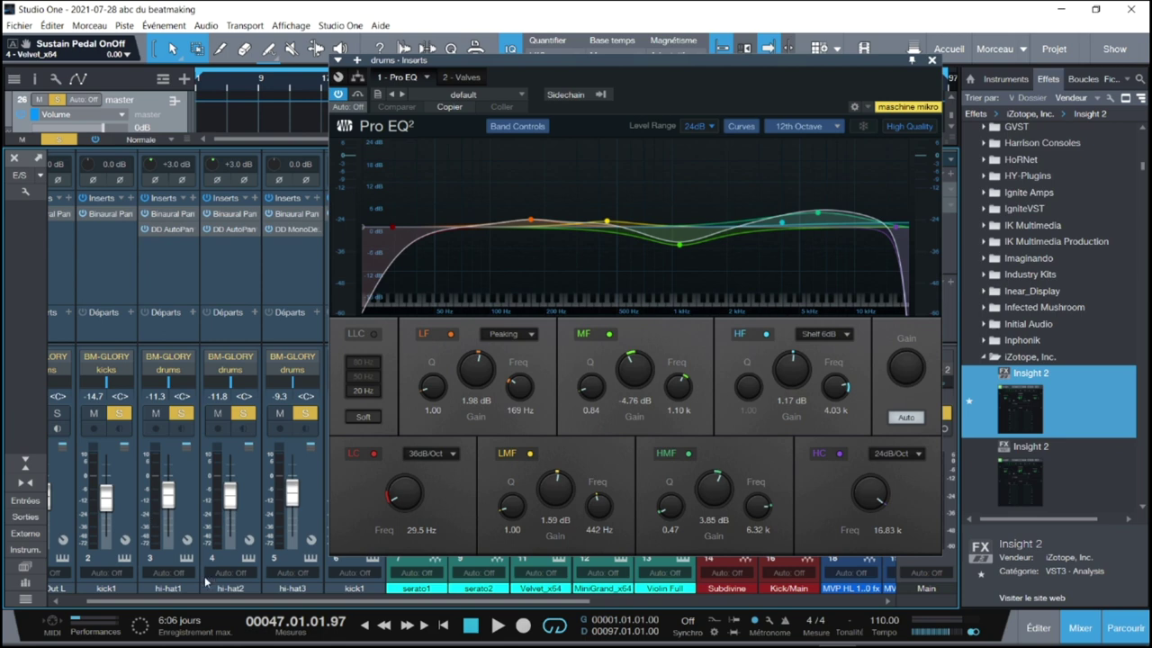
left_click_drag(209, 603, 139, 604)
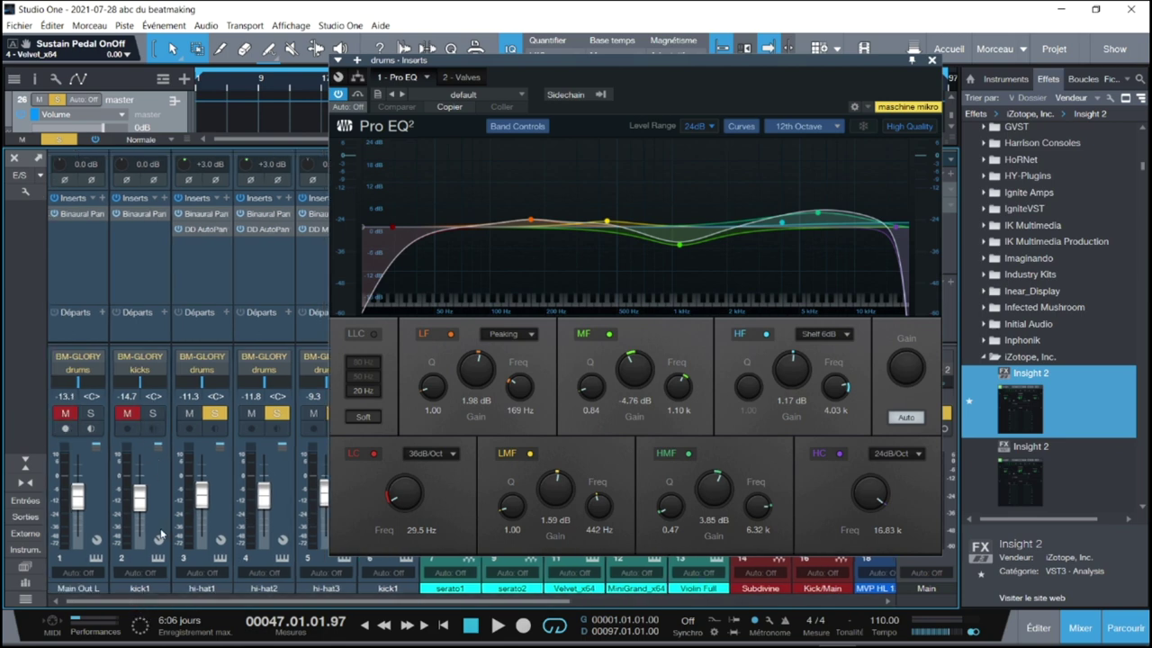
left_click_drag(162, 603, 263, 603)
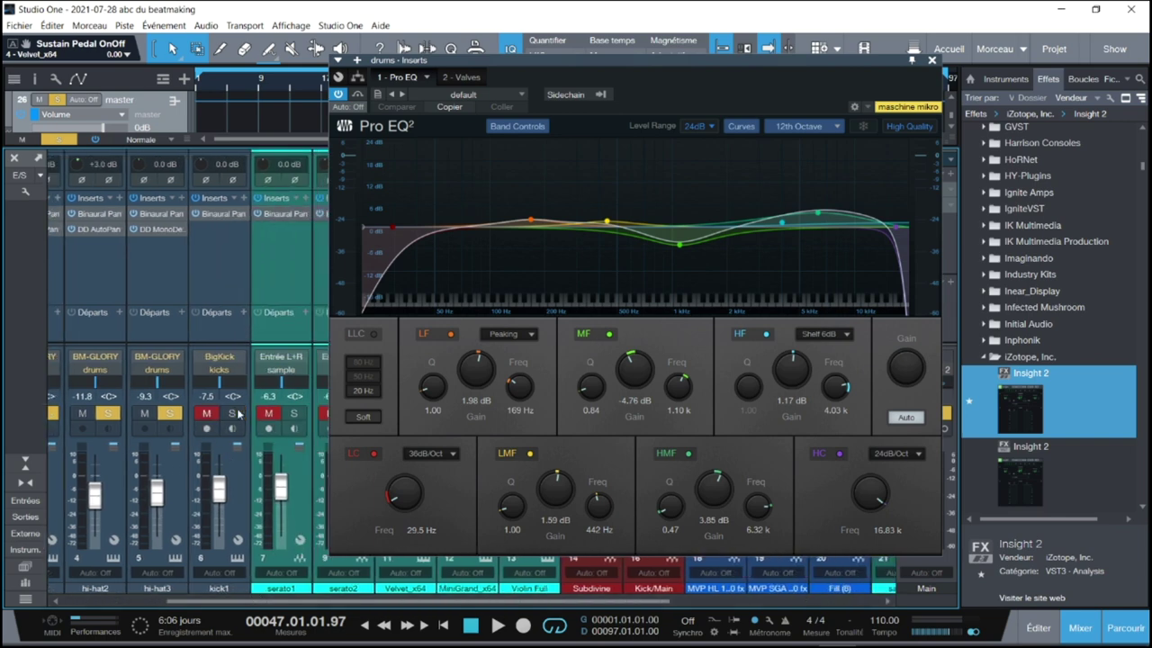
left_click(259, 86)
key("space")
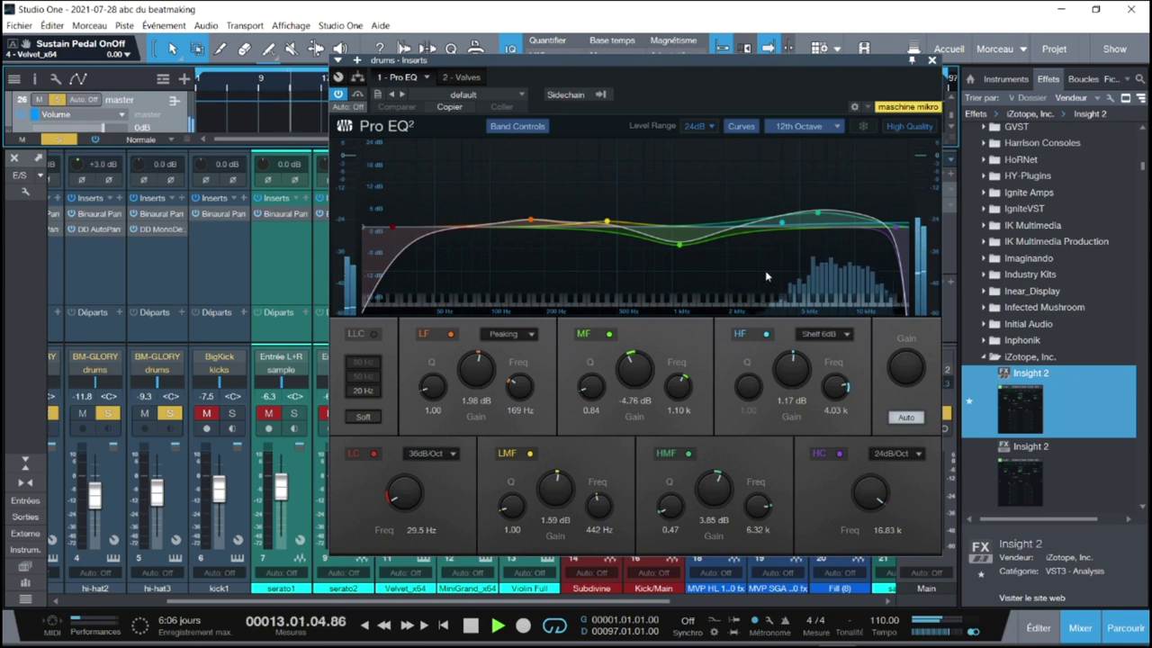
Add the BigKick kick1 channel to the solo, compare the spectrum in the drums Pro EQ, and unsolo it again
left_click(232, 413)
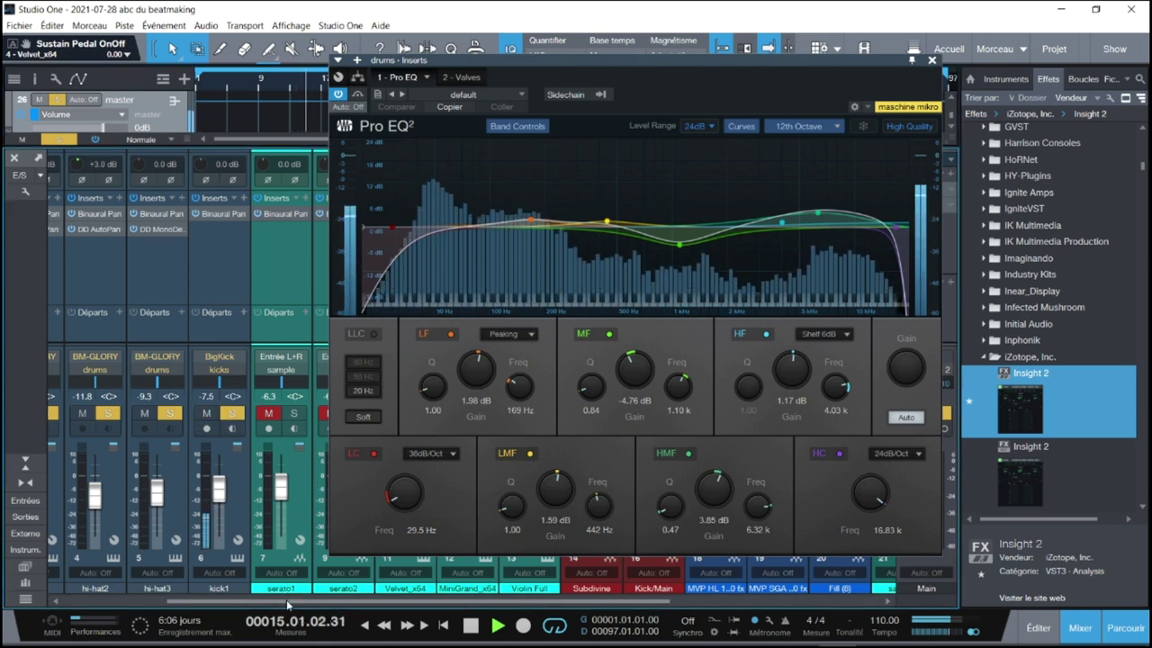
scroll(287, 605, "left", 2)
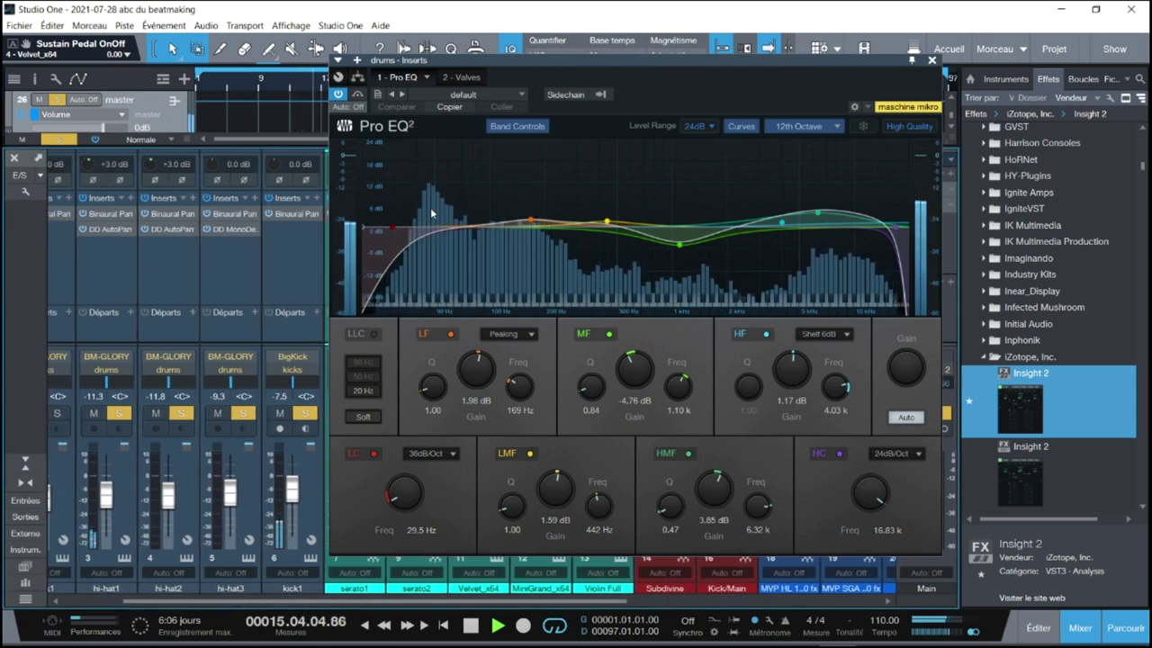
left_click(305, 414)
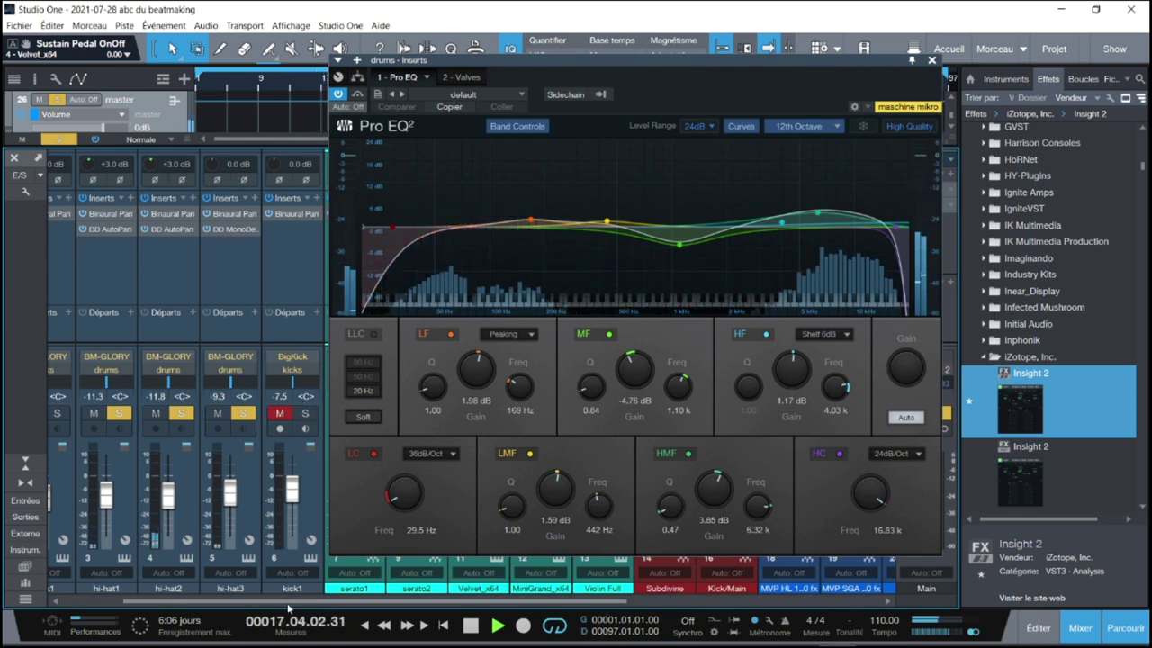
scroll(288, 605, "left", 2)
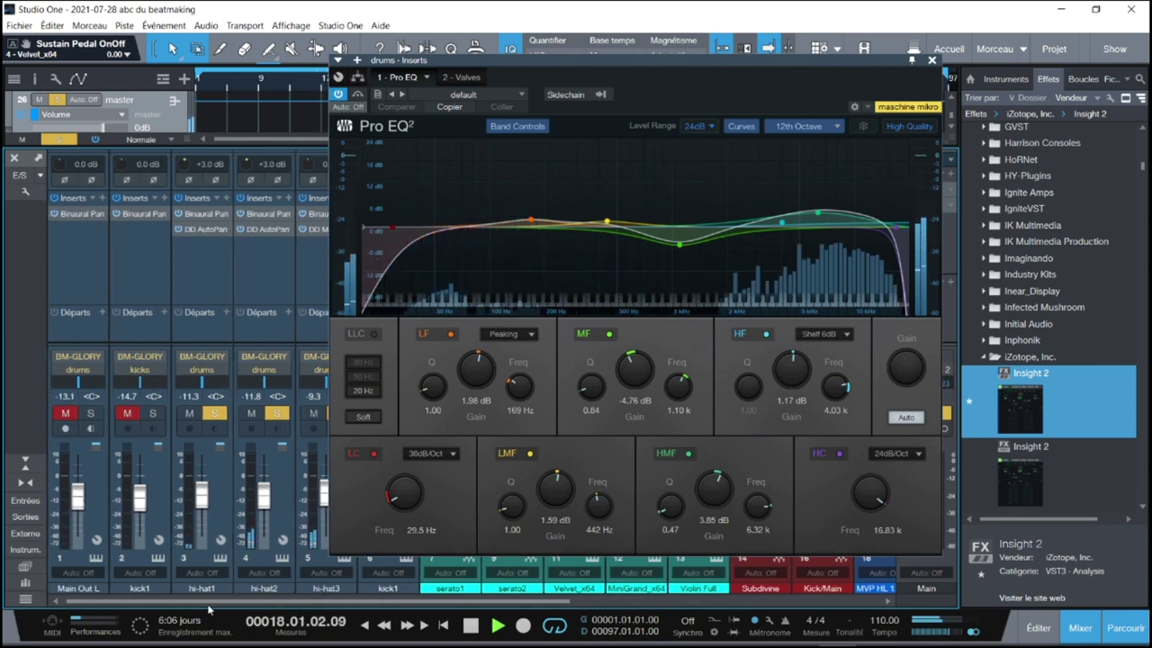
Add Main Out L and the BigKick kick1 channel to the solo, observe the Pro EQ spectrum, and close the EQ
left_click(92, 413)
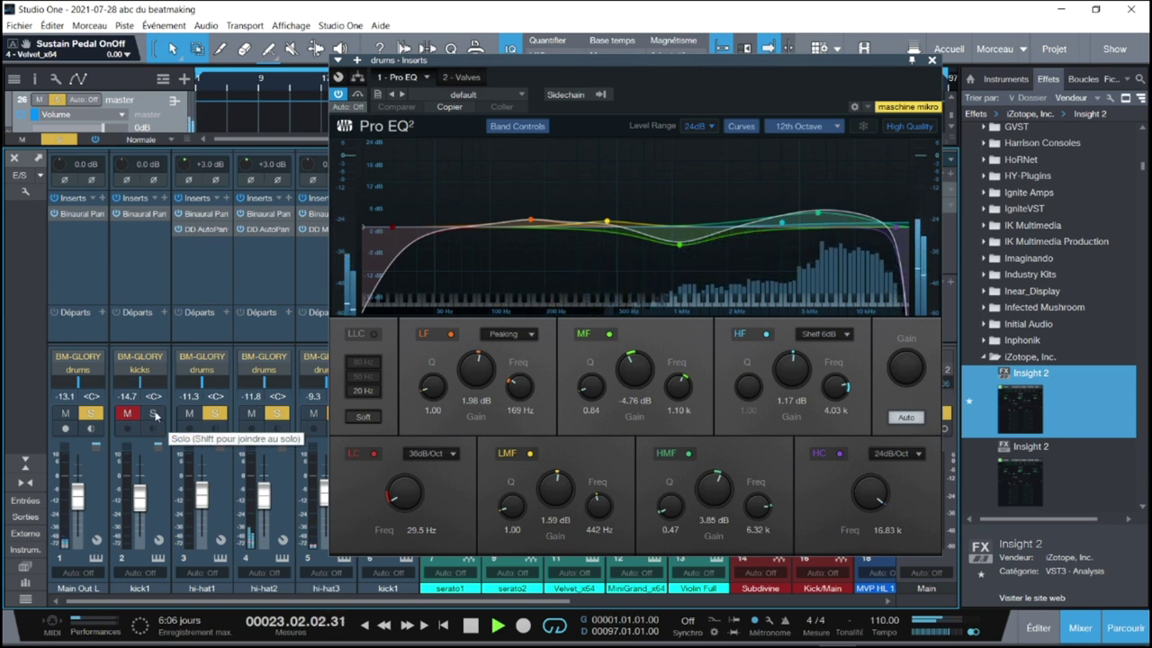
left_click_drag(239, 601, 385, 601)
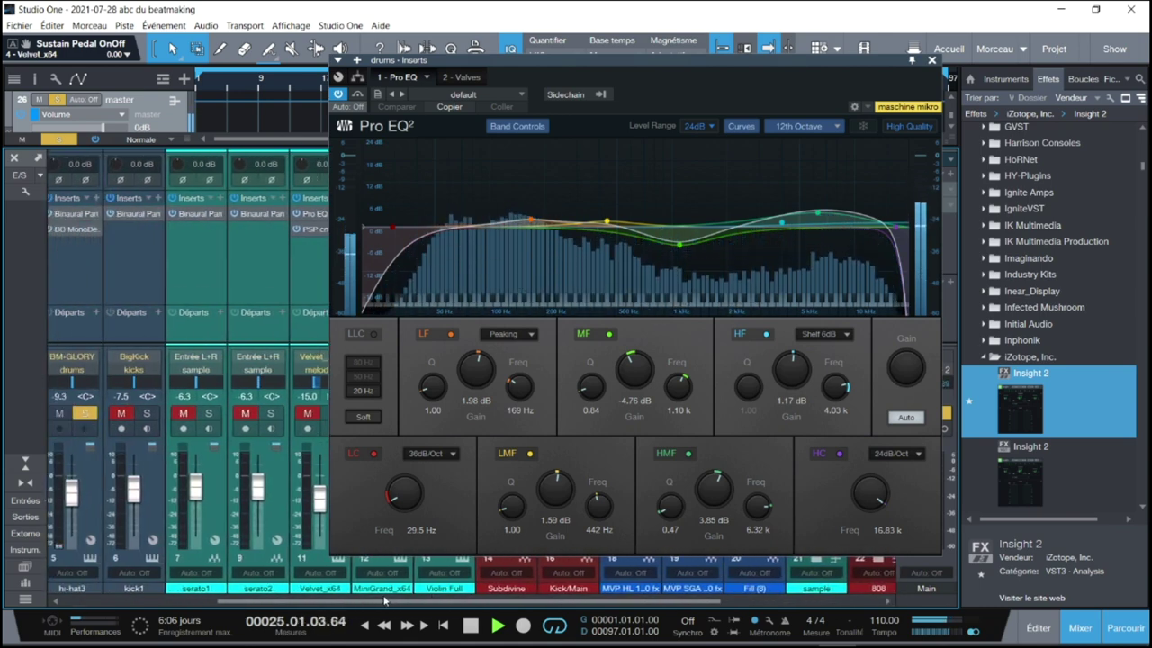
left_click(148, 414)
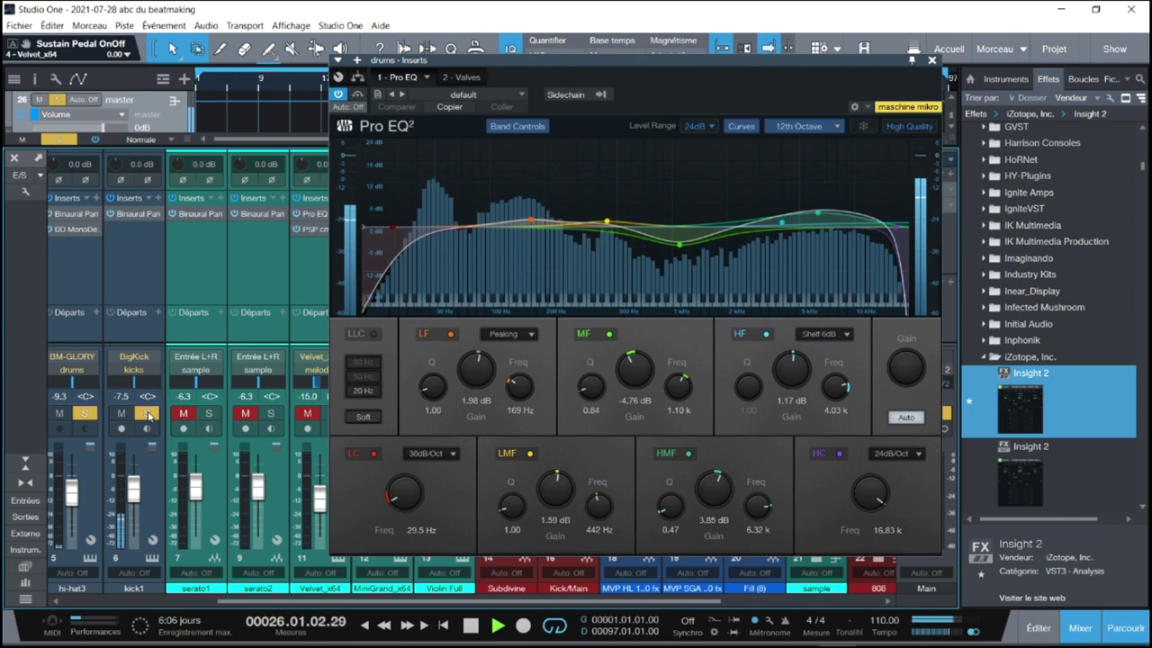
left_click_drag(264, 603, 322, 603)
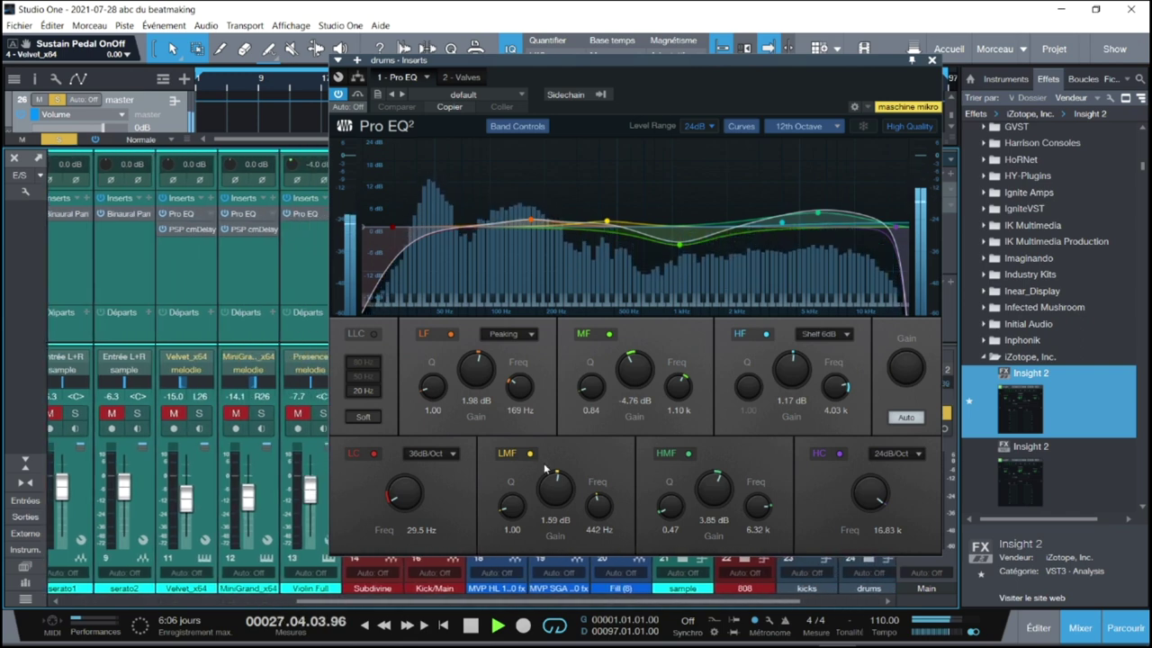
left_click(932, 60)
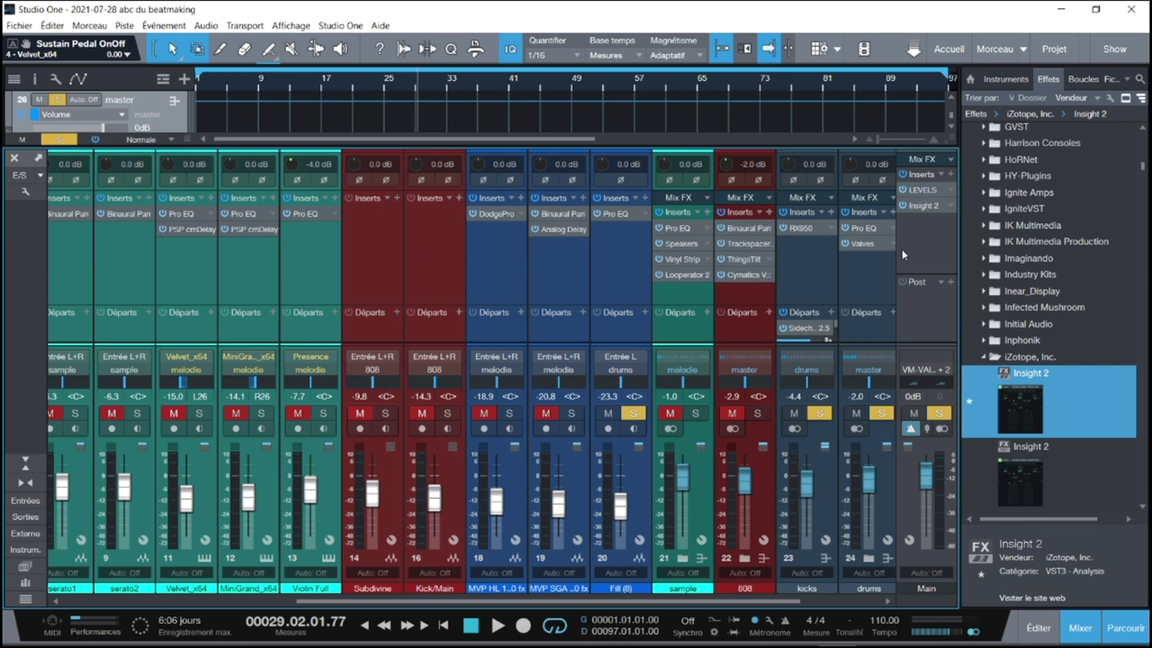
Remove Insight 2 from the Main output inserts and clear the solo on all channels
right_click(932, 207)
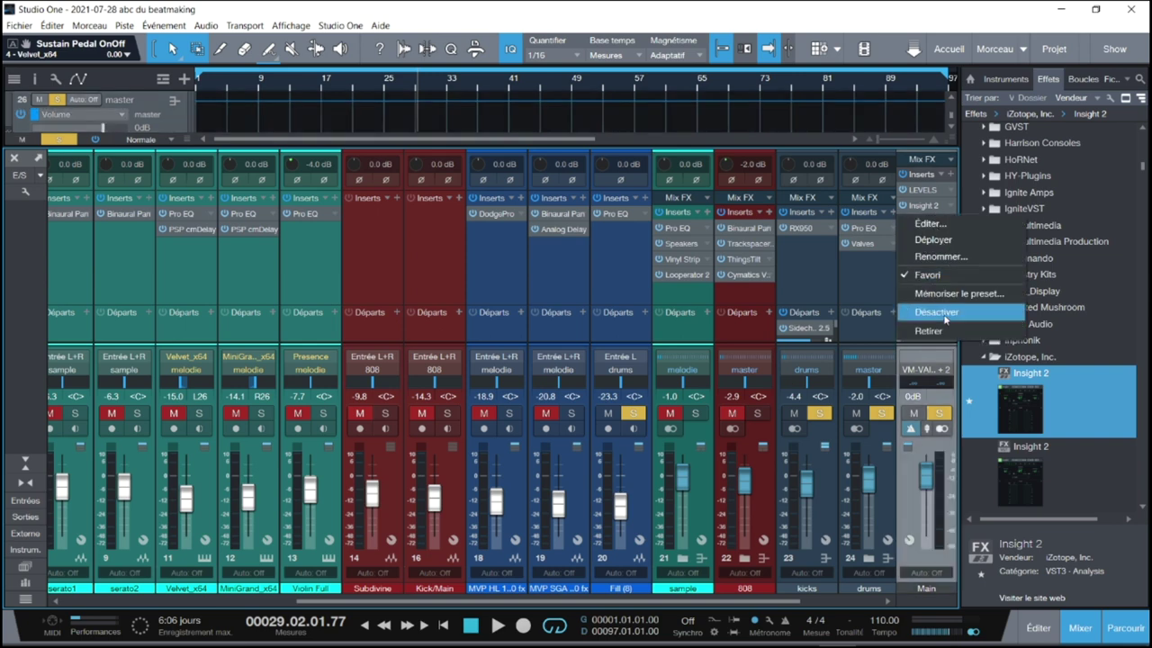
left_click(919, 334)
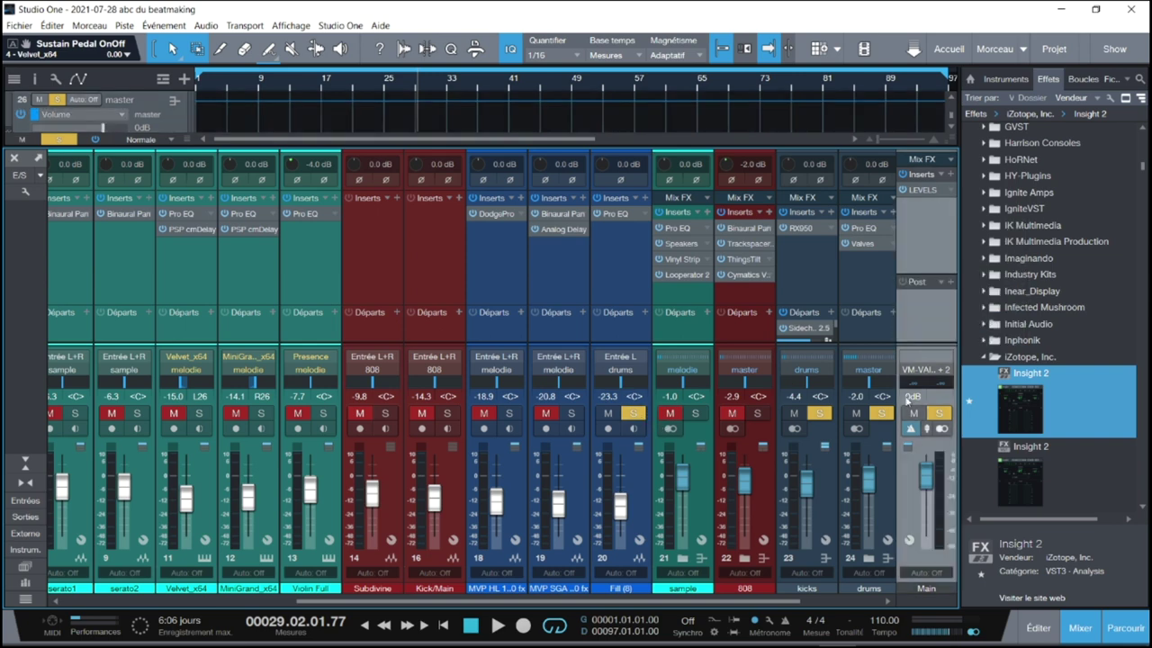
left_click(941, 415)
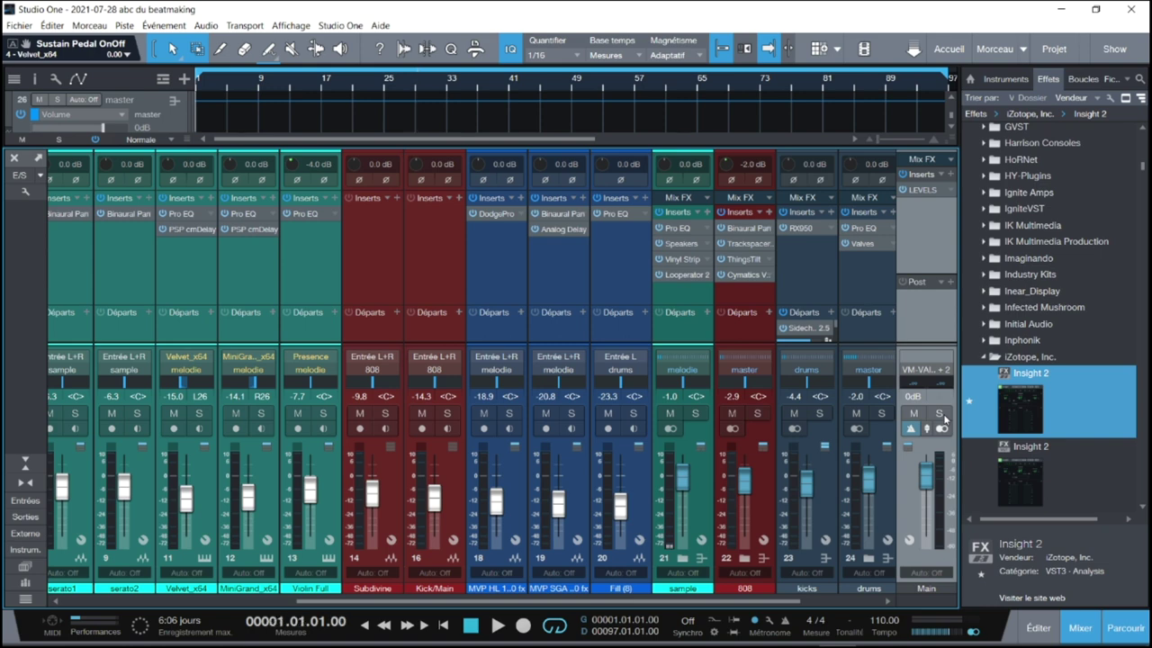
Play the beat from the start, bring the bus channels into view and hide the browser to widen the mixer
key("space")
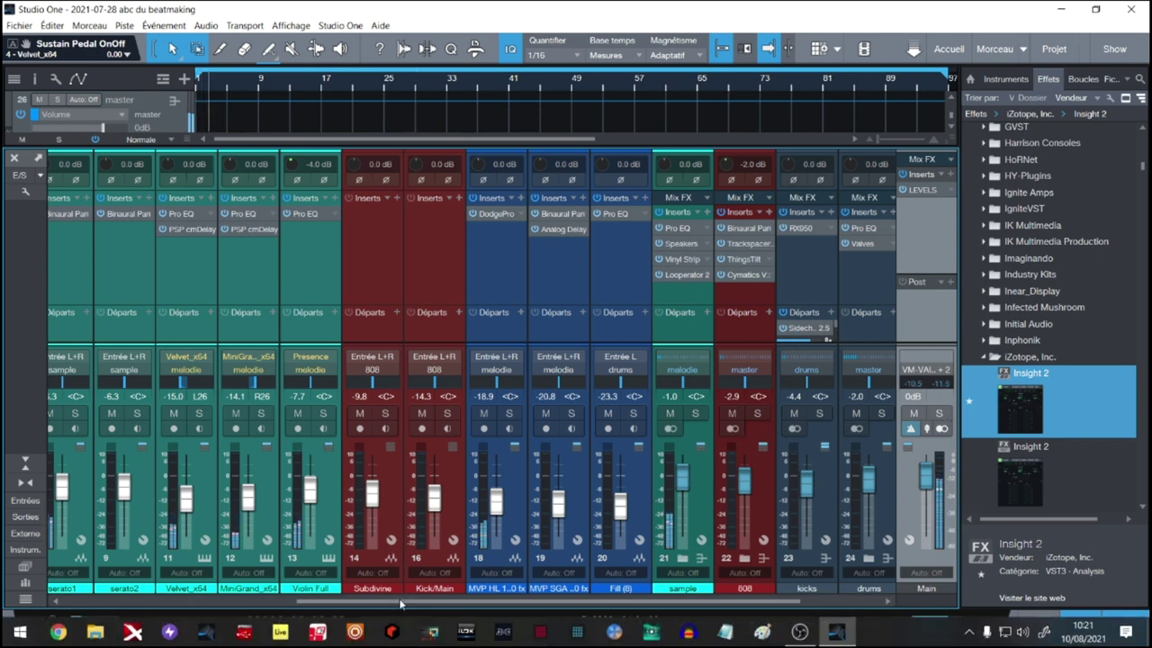
scroll(378, 603, "left", 2)
scroll(378, 603, "right", 5)
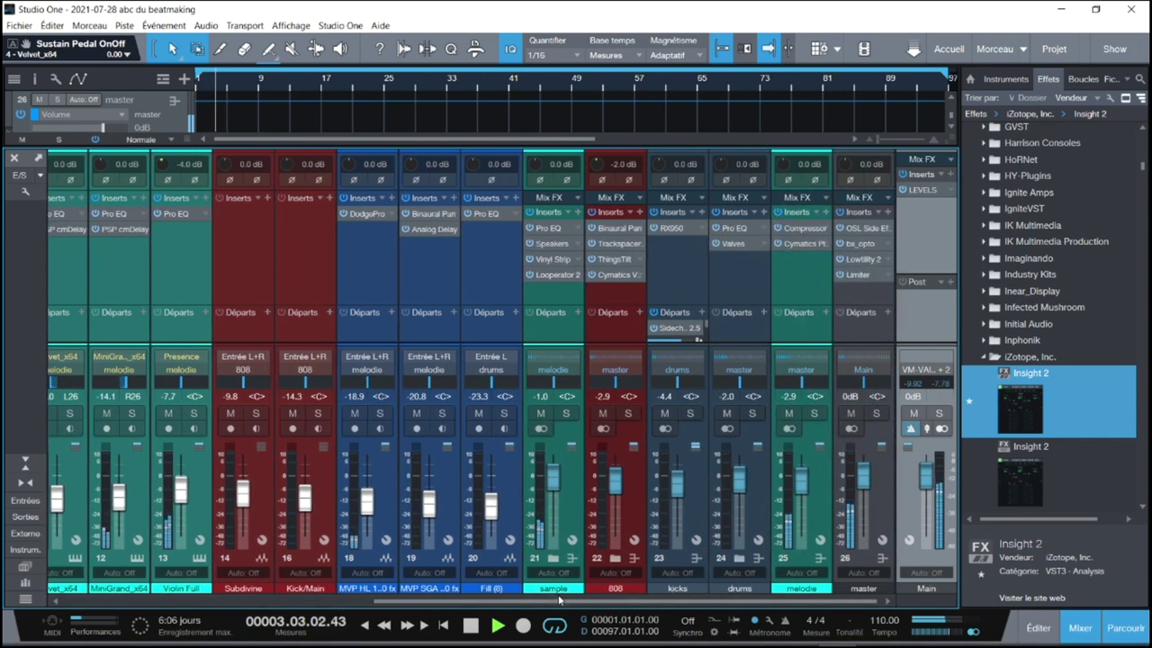
left_click(1124, 628)
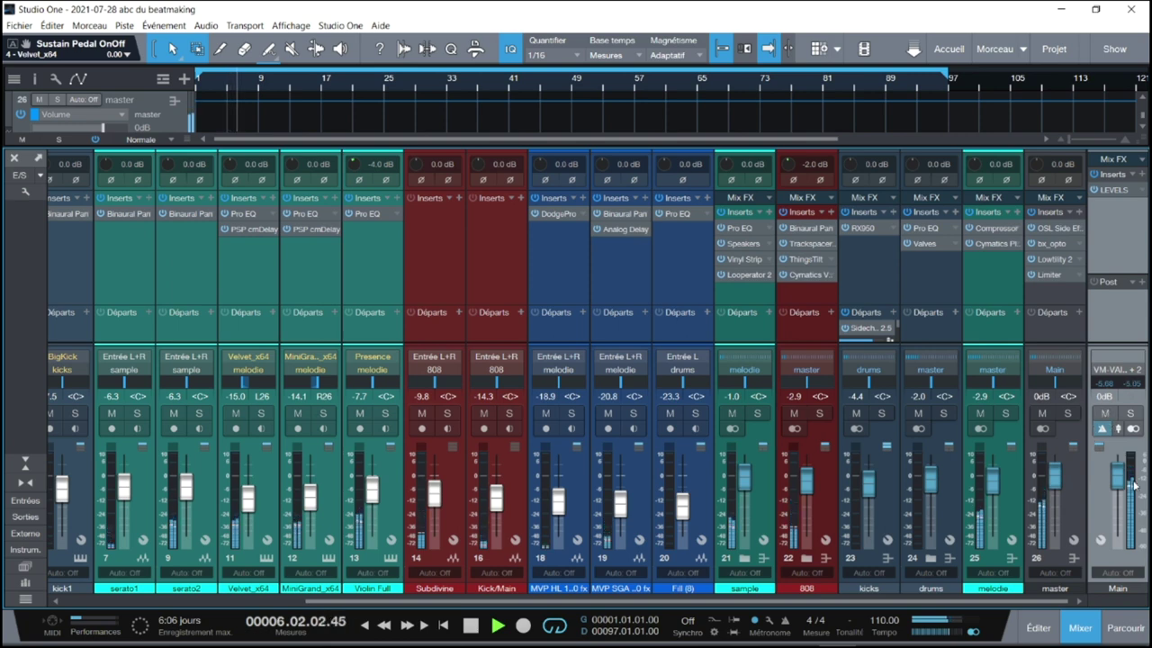
mouse_move(1135, 484)
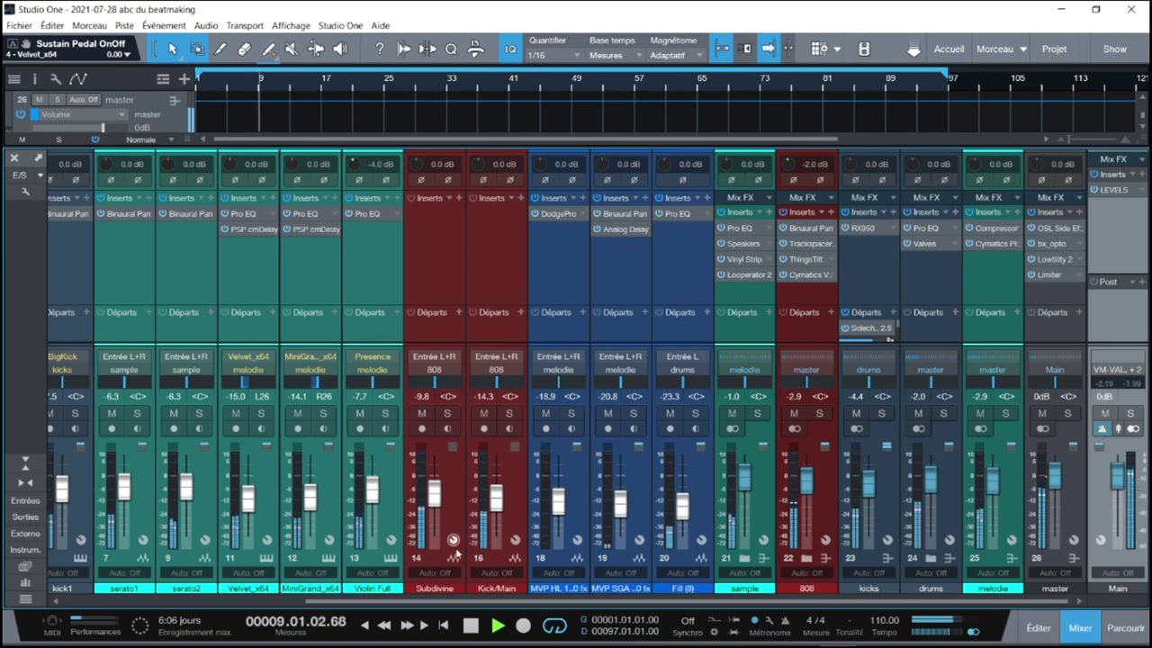
Bring the first mixer channels into view, check the channel list and the group list, and close both
left_click_drag(394, 600, 127, 624)
left_click(27, 600)
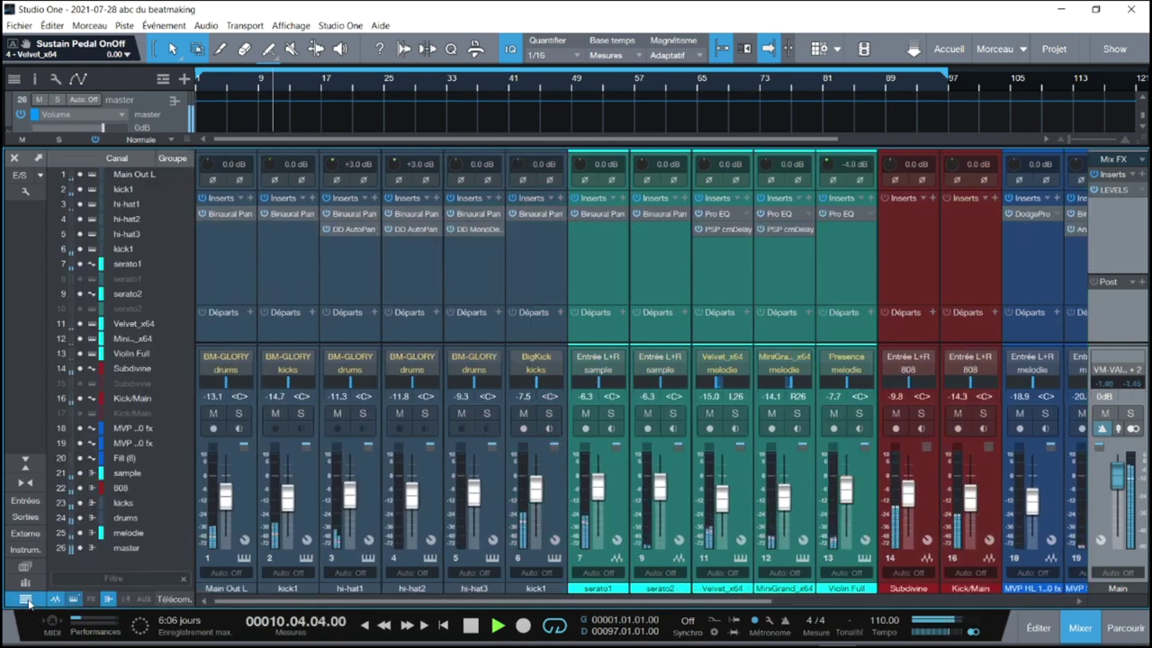
left_click(27, 601)
left_click(25, 583)
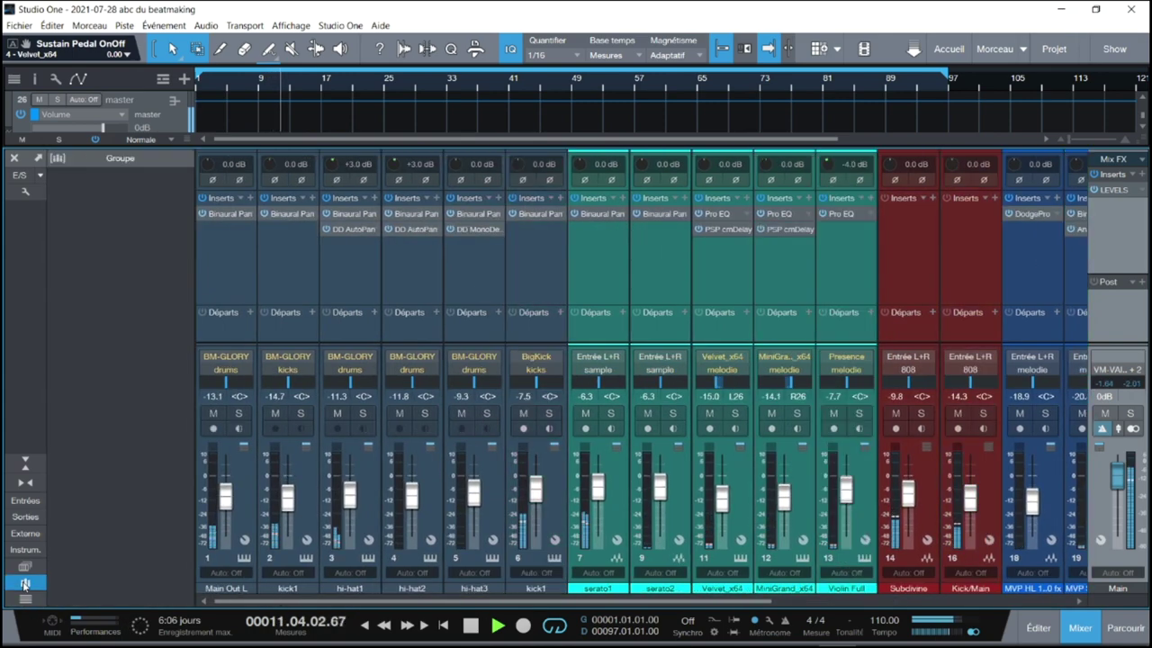
left_click(25, 583)
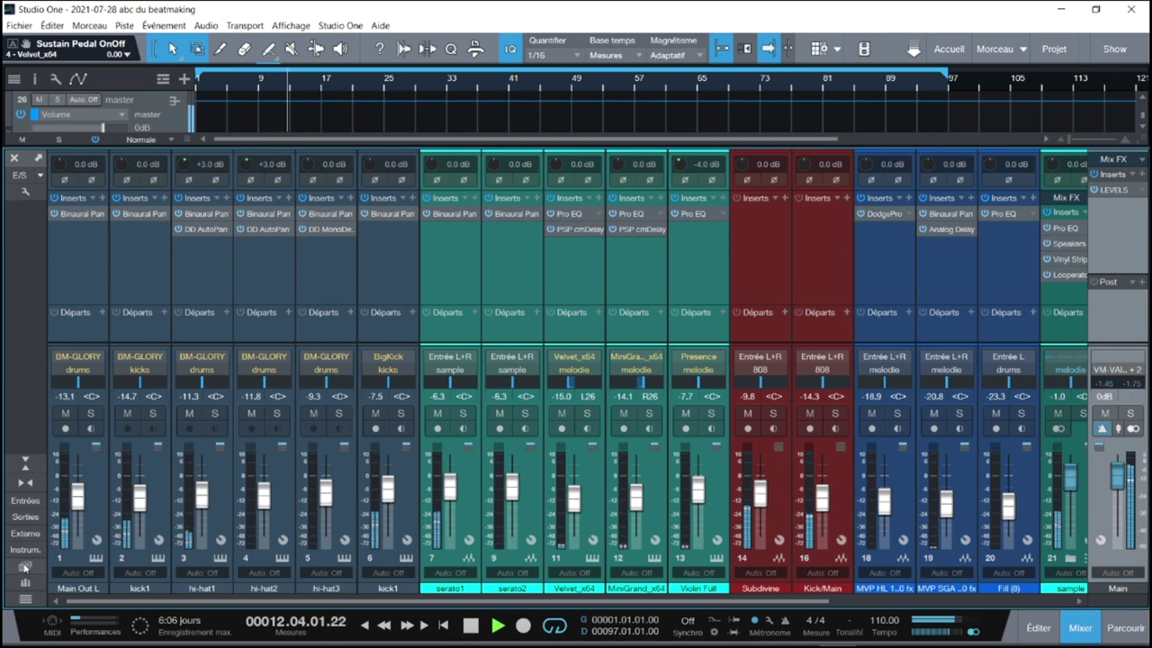
Recall the mixer scene mixage1, play the beat with the bus channels in view to compare, and return to scene mixage2
left_click(24, 566)
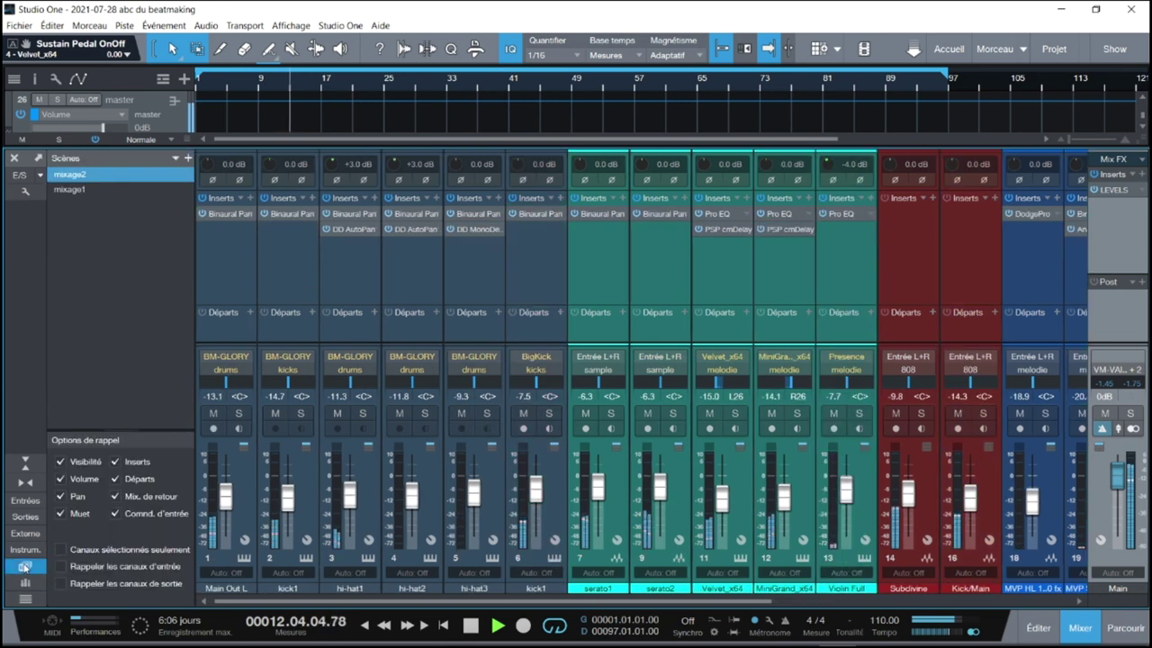
left_click(70, 190)
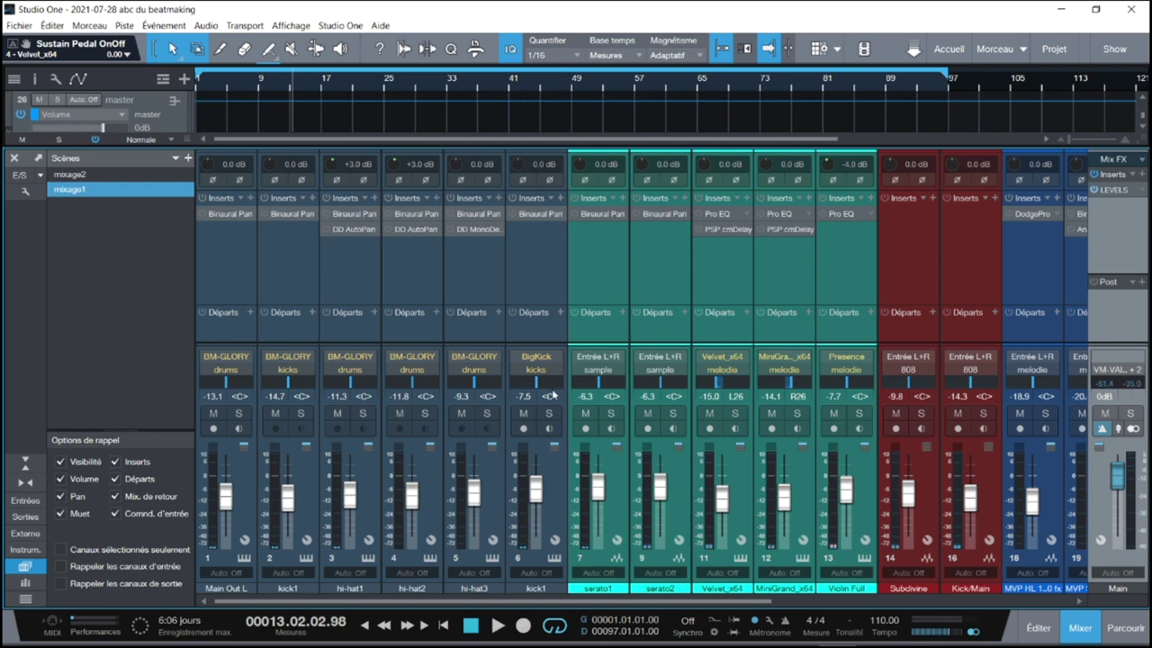
key("space")
scroll(427, 603, "right", 5)
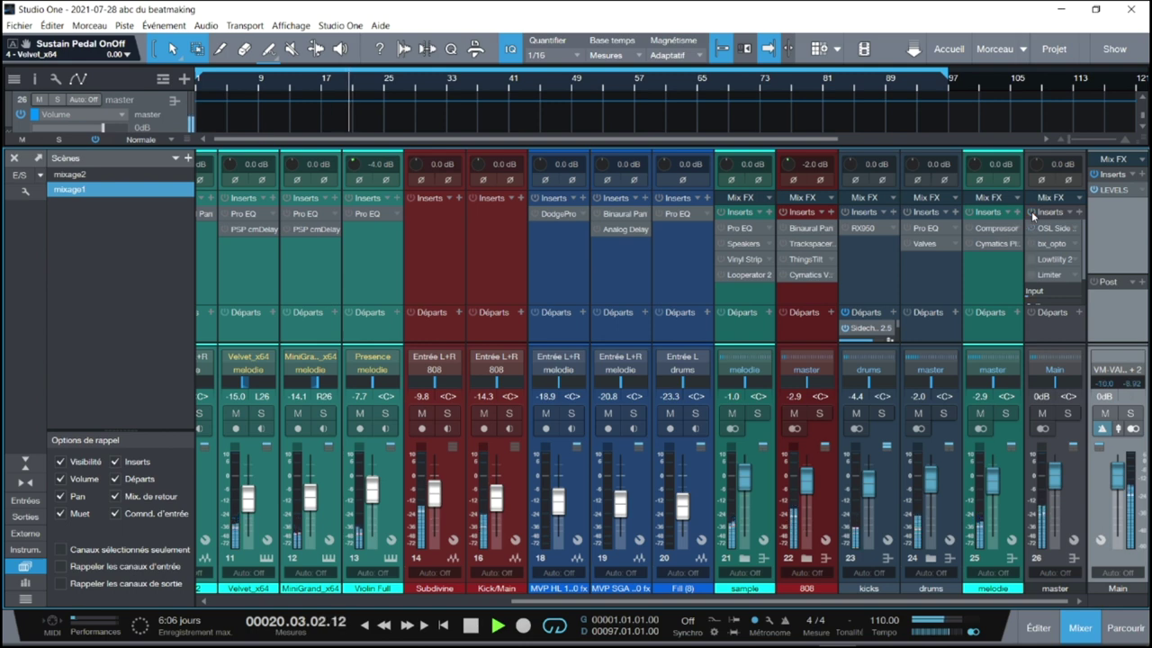
key("space")
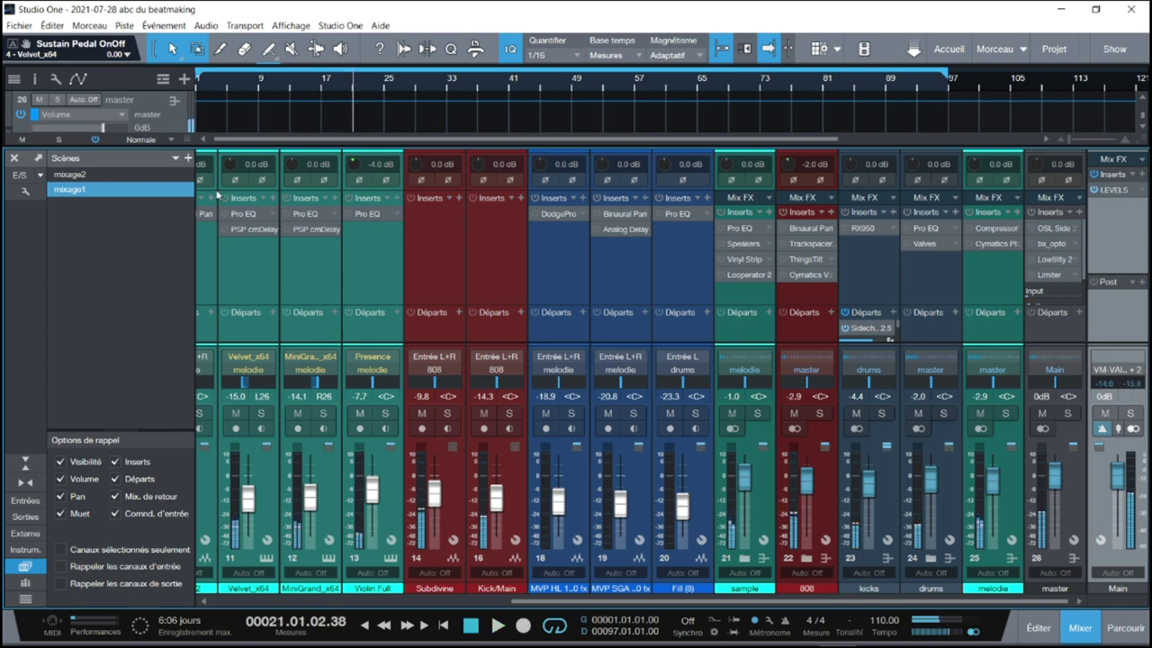
double_click(129, 174)
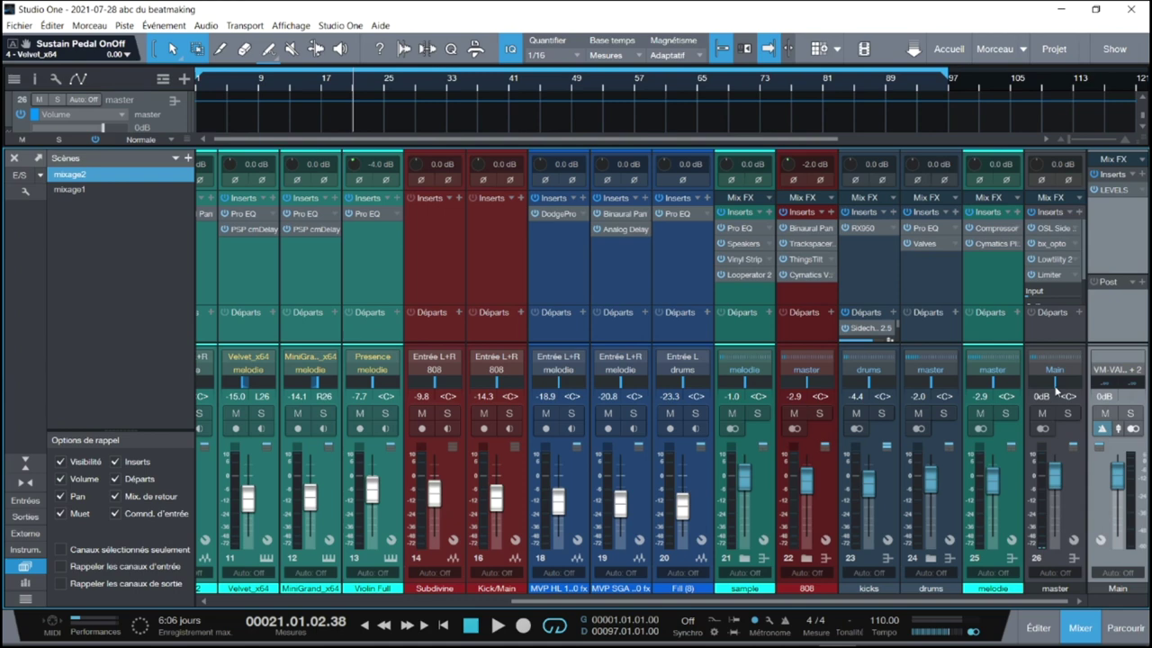
Collapse the inline Limiter controls in the master channel's inserts while the beat plays
left_click(1085, 261)
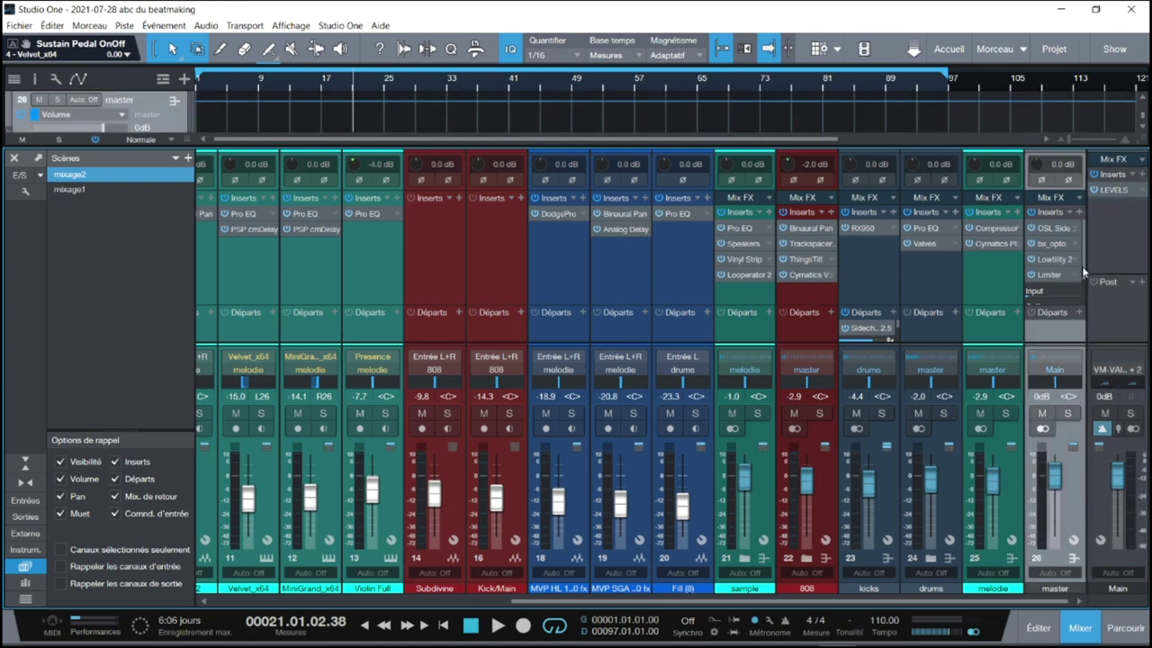
left_click_drag(1086, 276, 1084, 303)
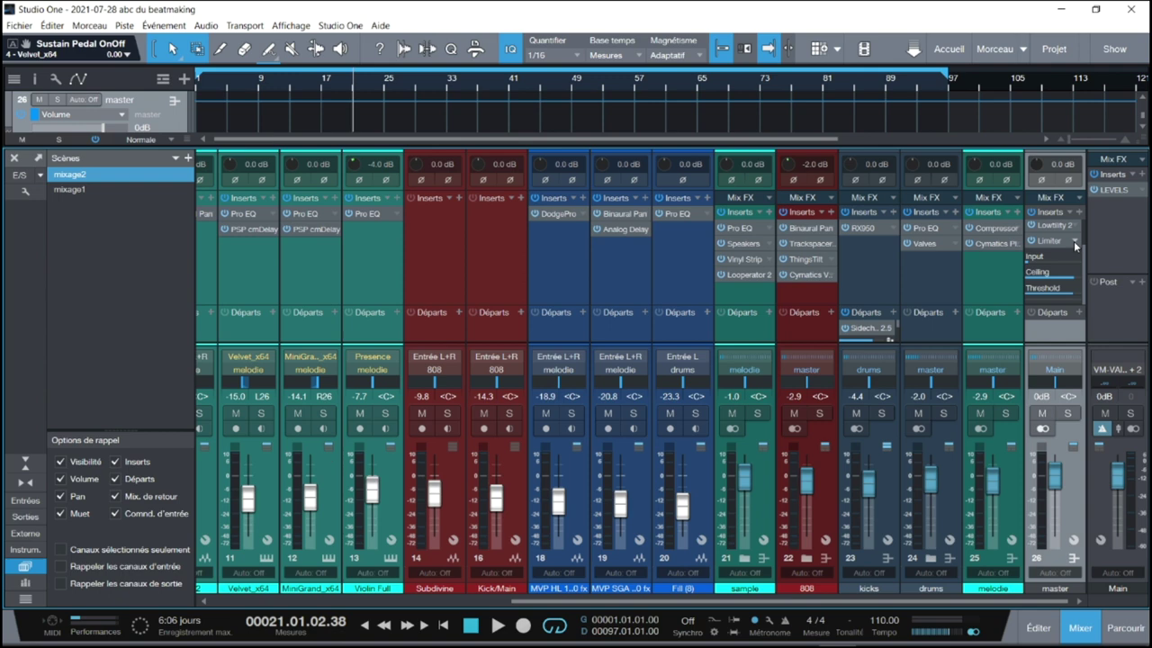
key("space")
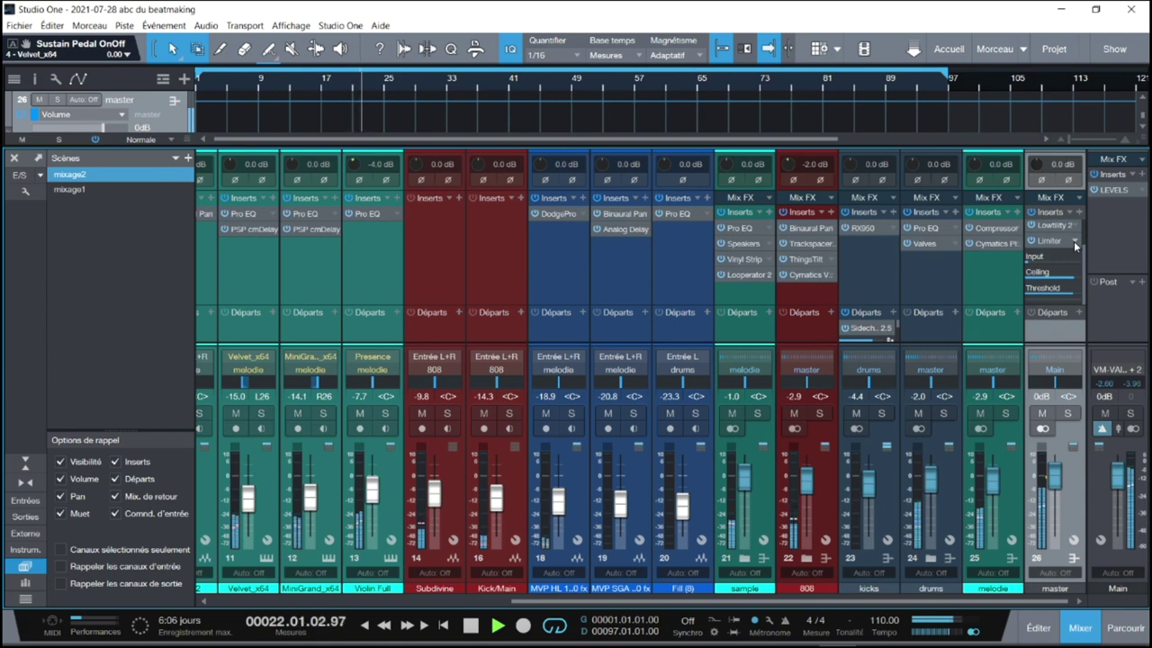
left_click(1073, 241)
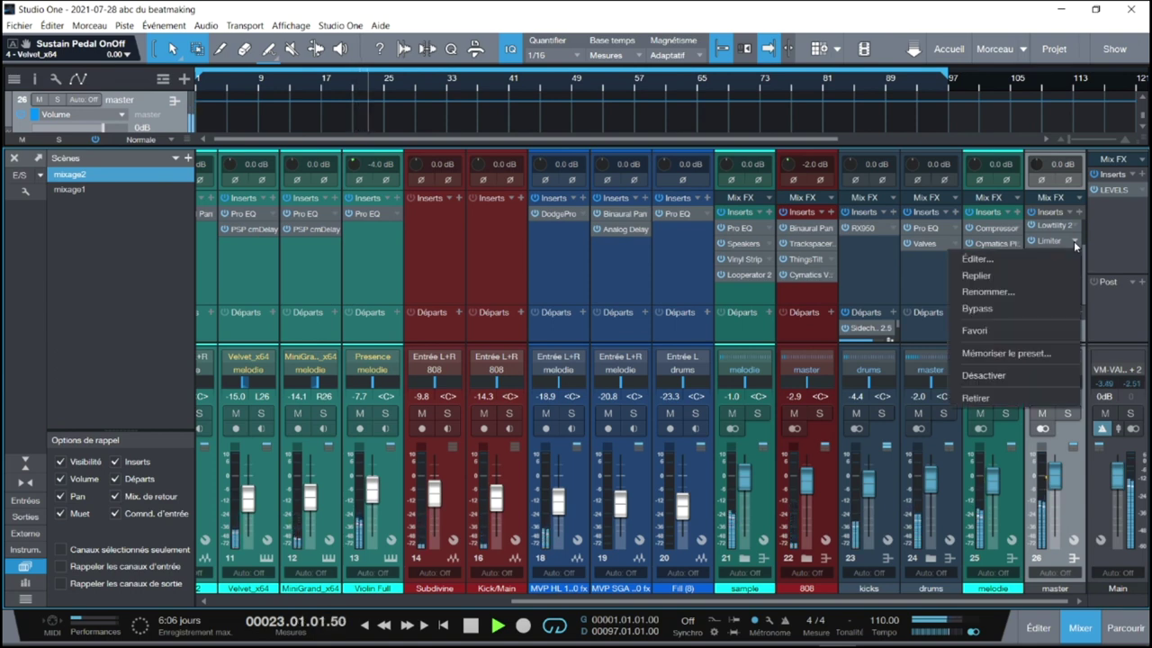
left_click(1065, 246)
right_click(1064, 246)
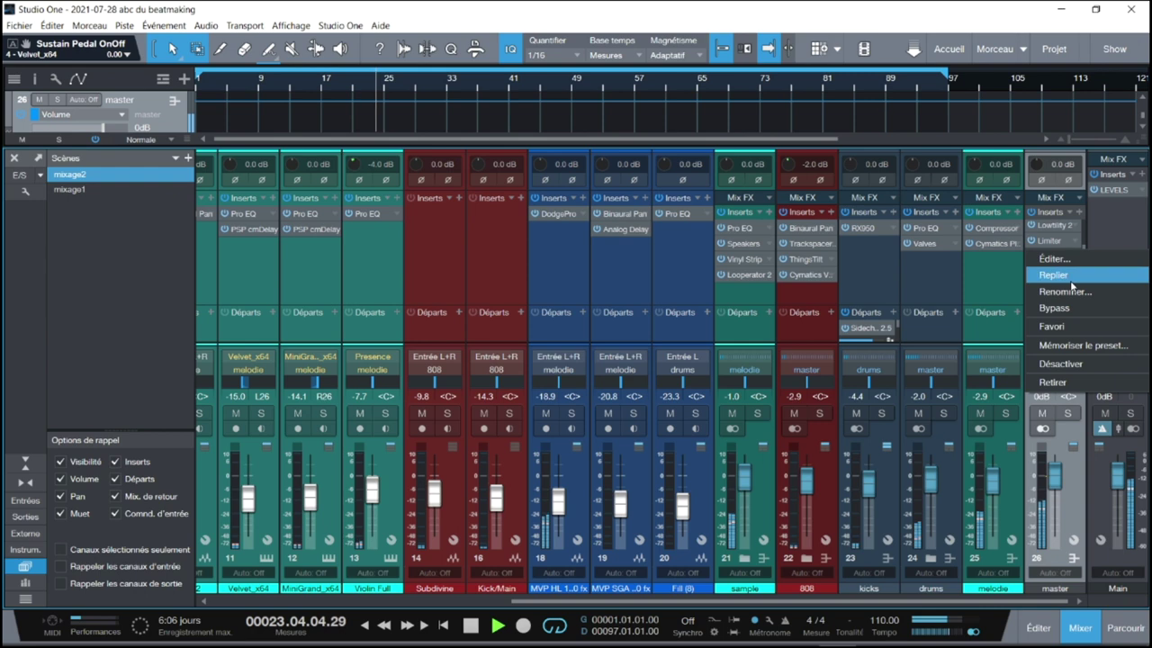
left_click(1053, 274)
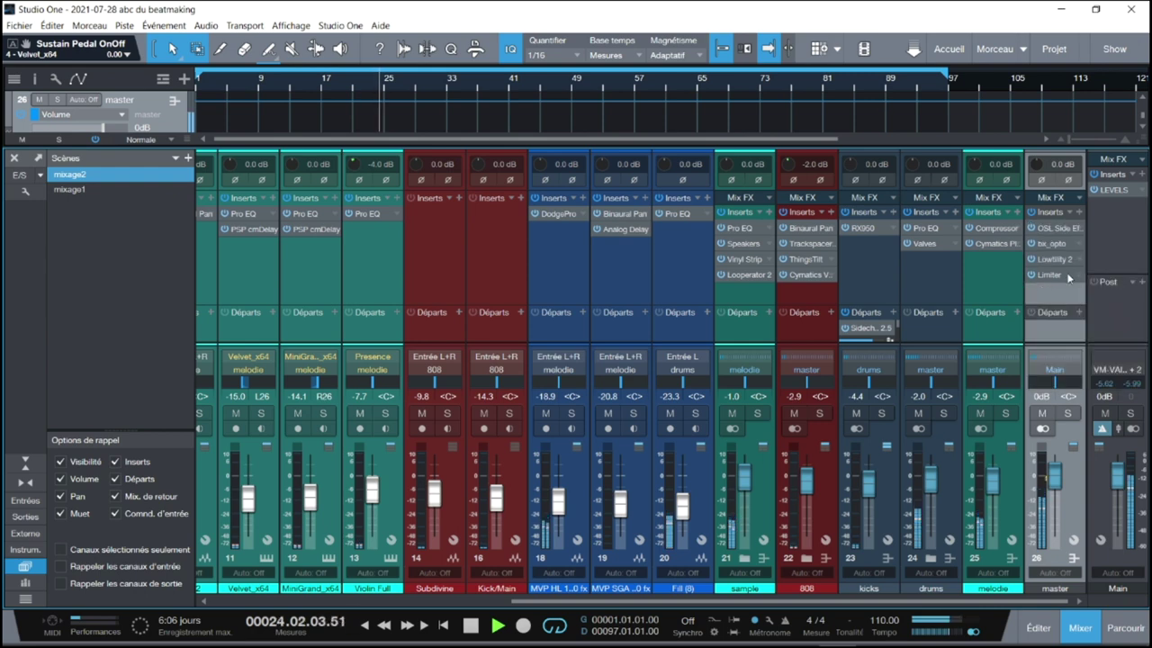
Open LEVELS on the Main output, check the dynamic range during playback, stop the beat, and close the plug-in
left_click(1120, 191)
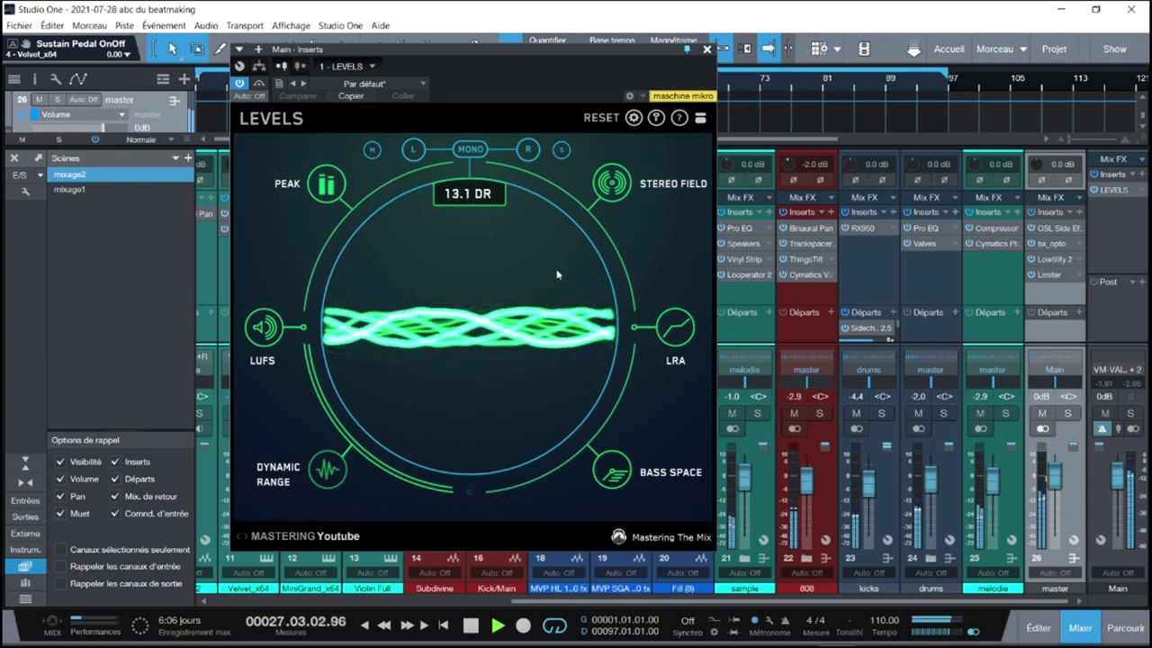
key("space")
left_click(706, 51)
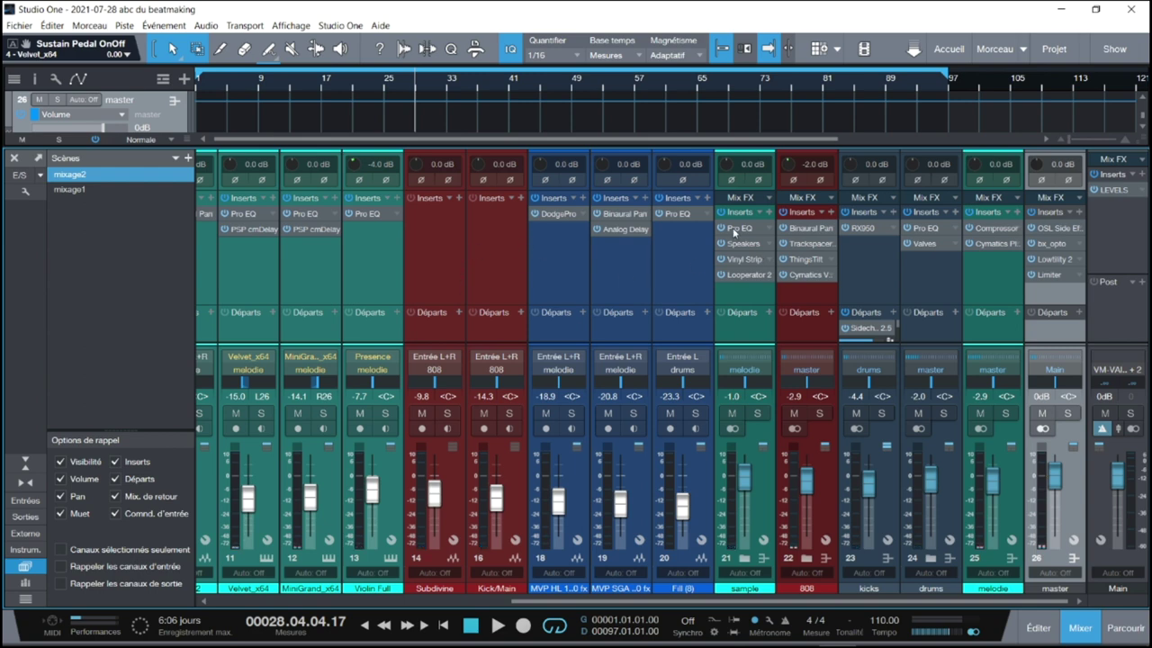
Hide the scene list and open OSL Side Effects on the master channel to examine its Mid EQ curve
left_click(24, 567)
left_click_drag(351, 601, 395, 617)
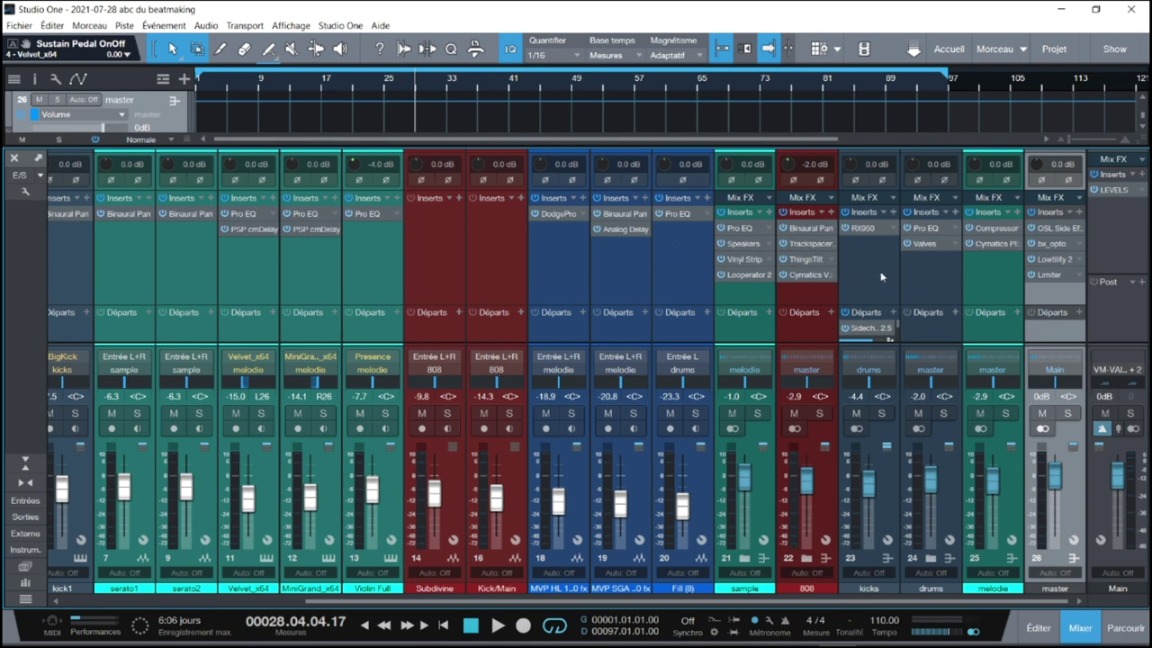
left_click(1057, 227)
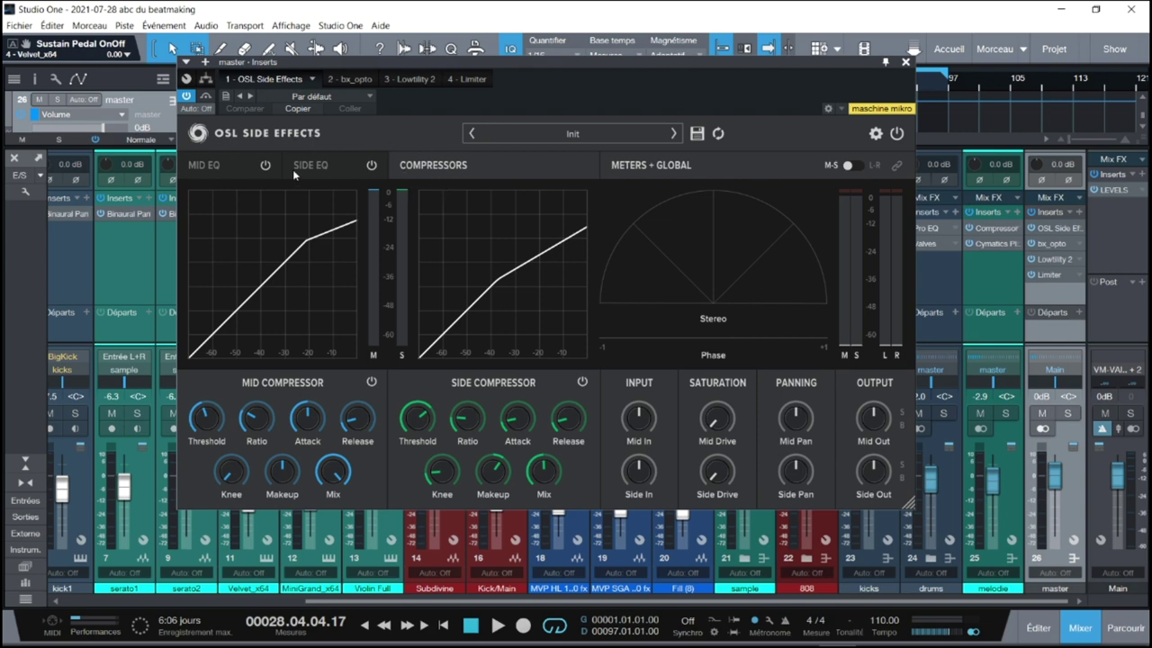
left_click(239, 171)
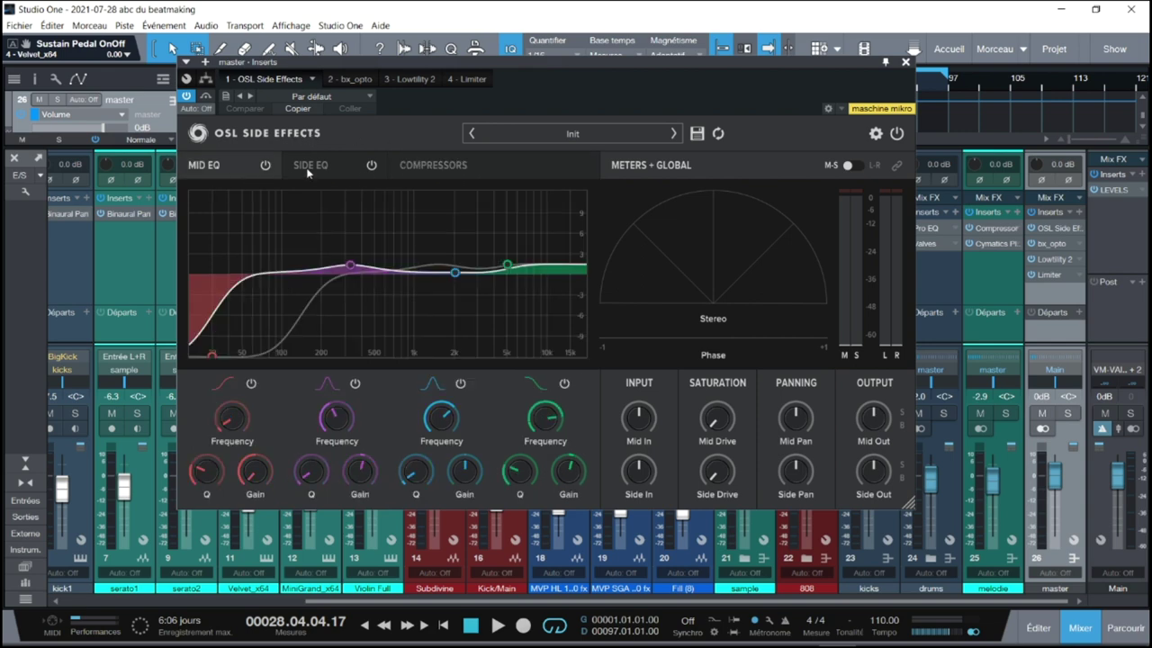